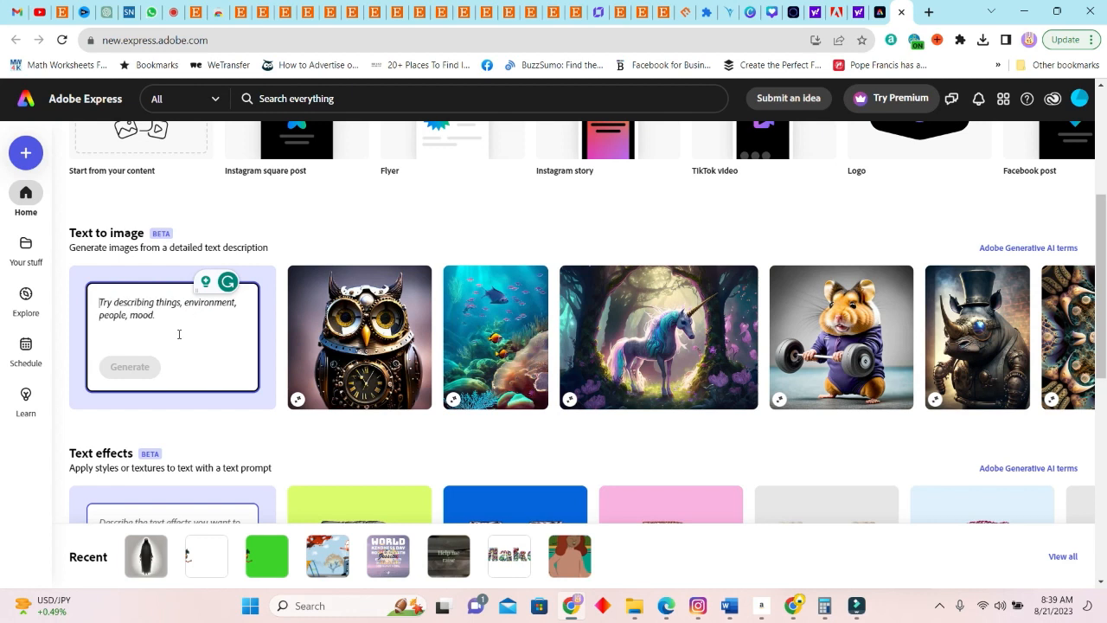
Generate images from the text prompt "mom ghost on a white background"
{"action": "type", "text": "mom g"}
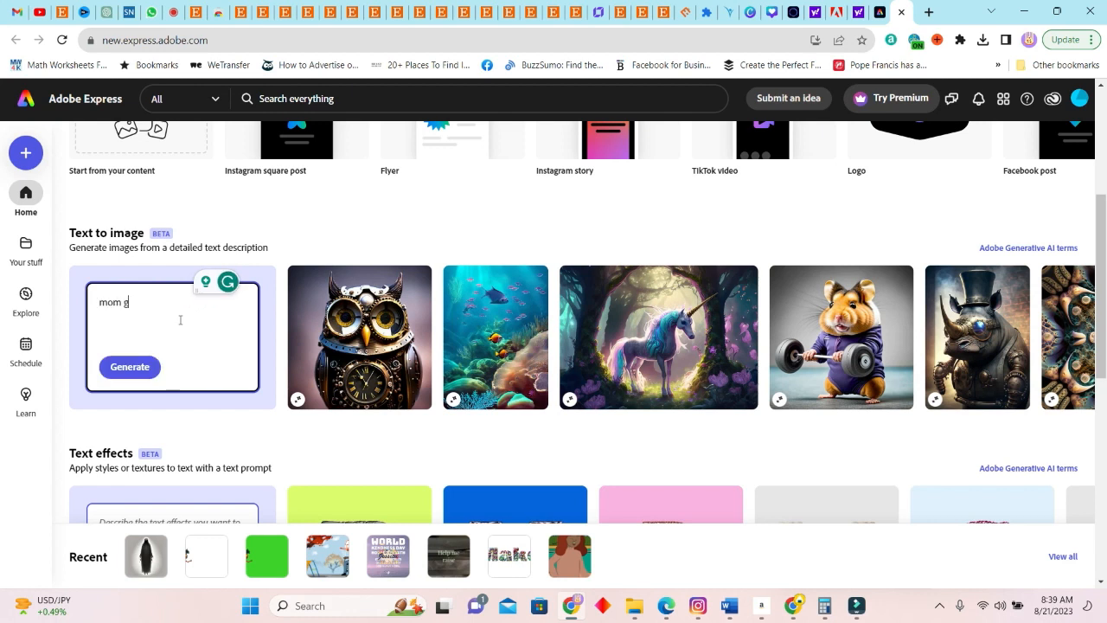
{"action": "type", "text": "host on a white bacground"}
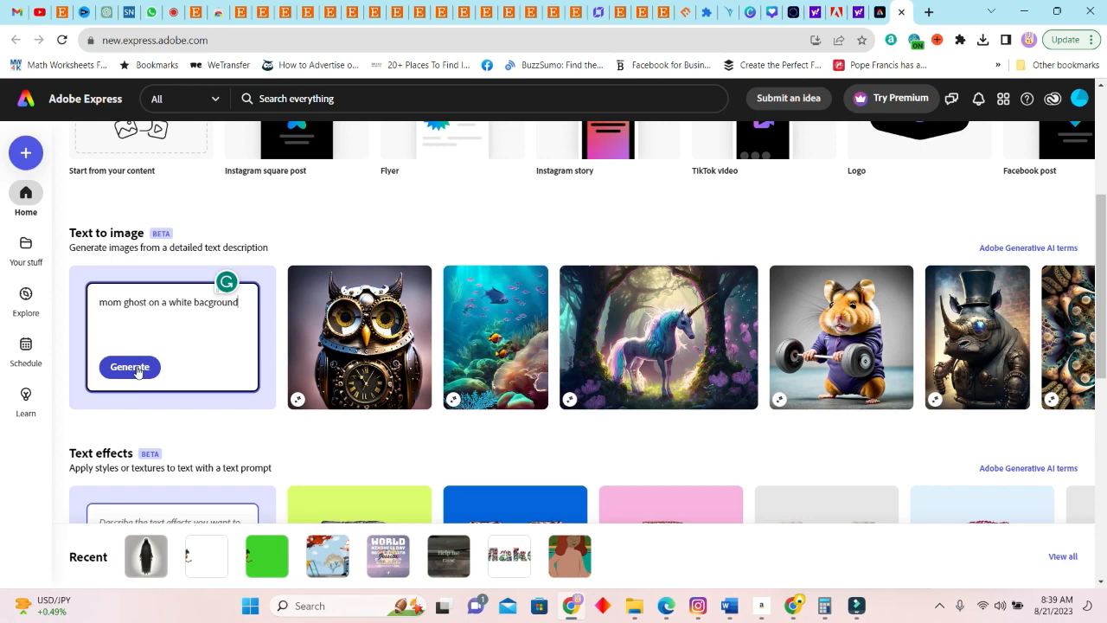
{"action": "mouse_move", "coordinate": [216, 302]}
{"action": "left_click", "coordinate": [223, 344]}
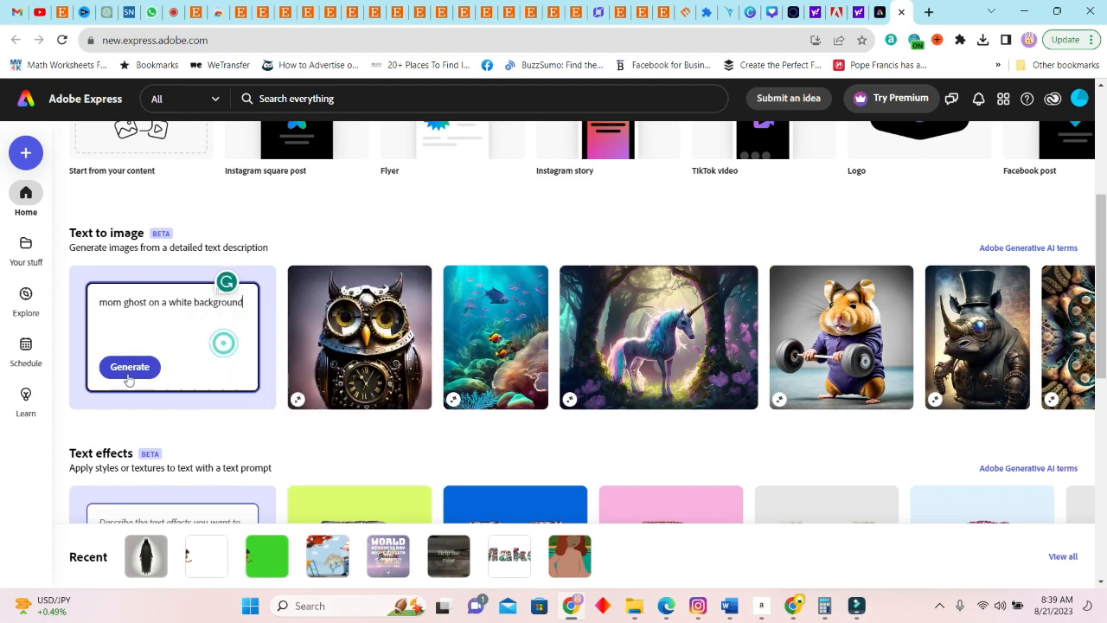
{"action": "left_click", "coordinate": [130, 369]}
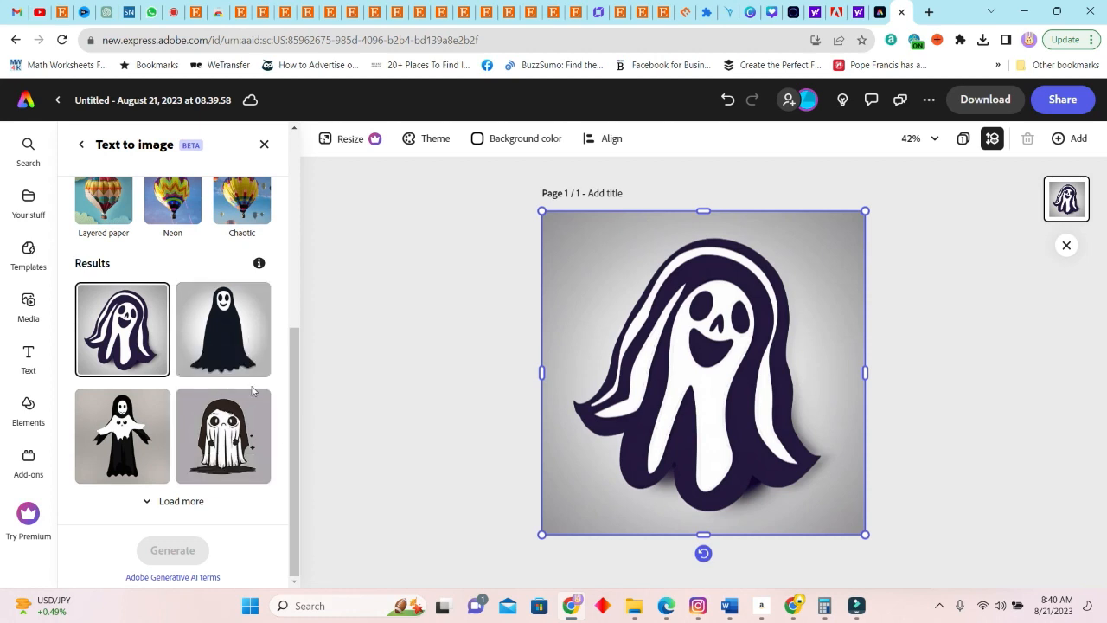
Load another batch of mom ghost results and look through them
{"action": "left_click_drag", "start_coordinate": [297, 393], "coordinate": [299, 437]}
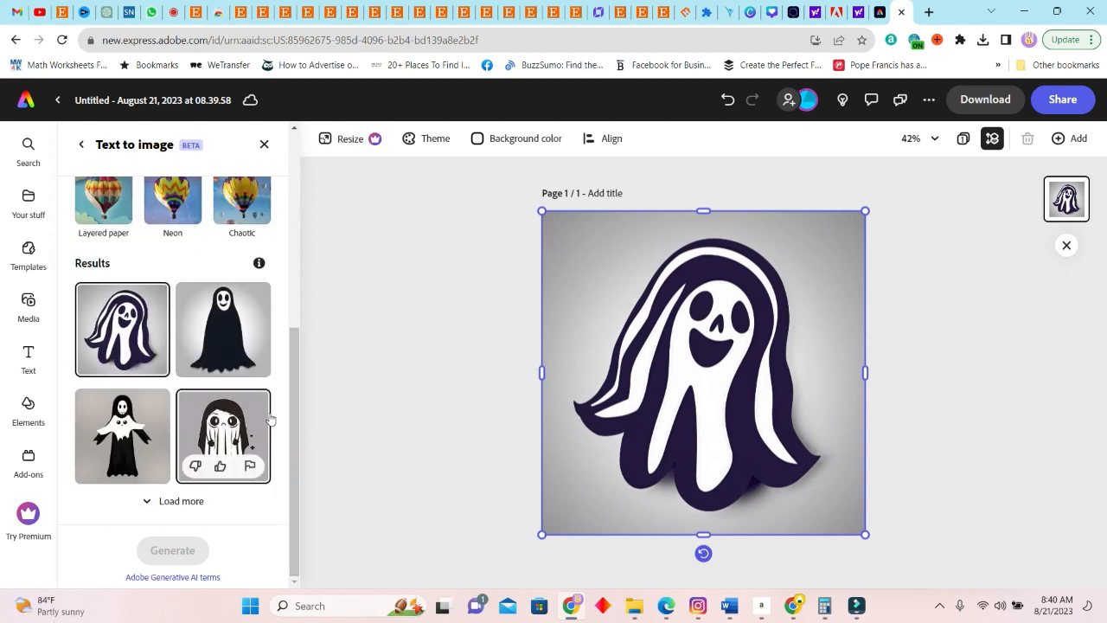
{"action": "left_click", "coordinate": [190, 501]}
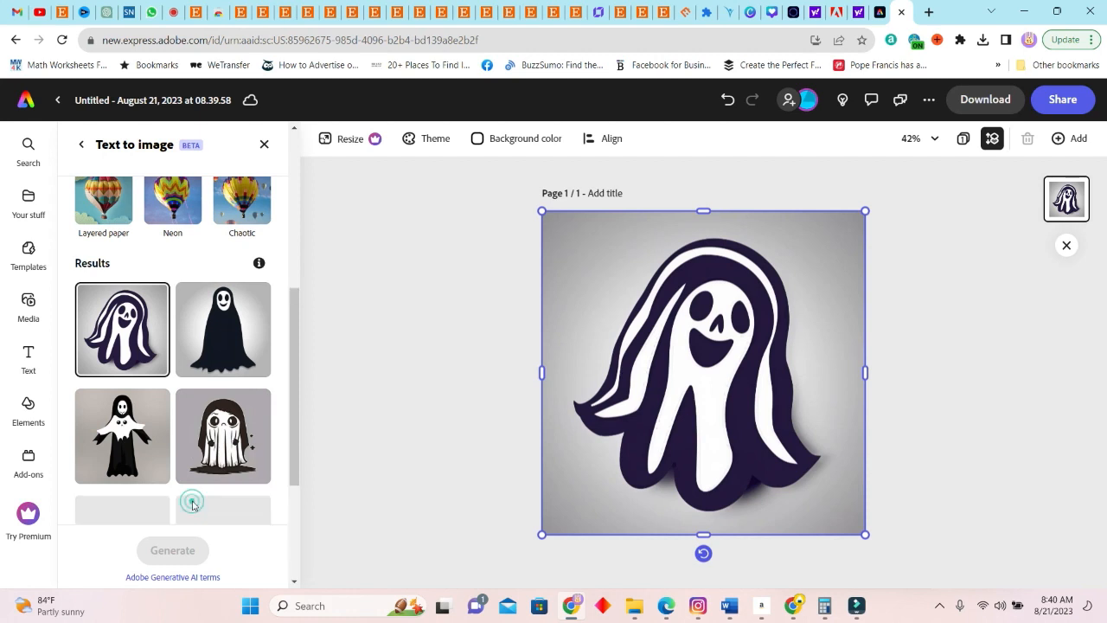
{"action": "scroll", "coordinate": [292, 456], "scroll_direction": "down", "scroll_amount": 2}
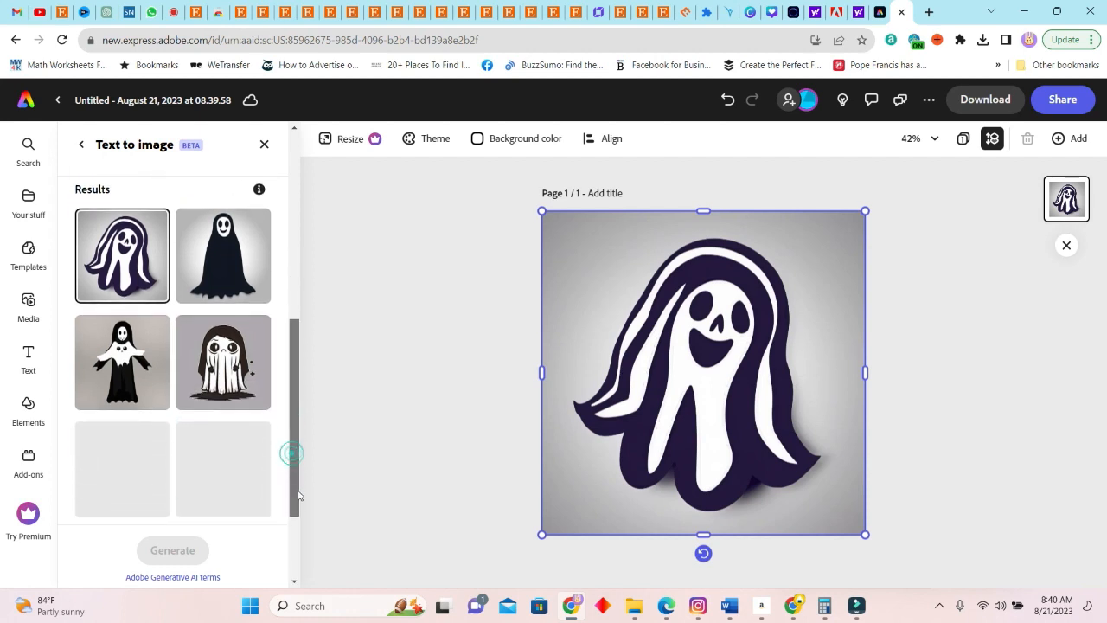
{"action": "left_click_drag", "start_coordinate": [297, 506], "coordinate": [295, 520]}
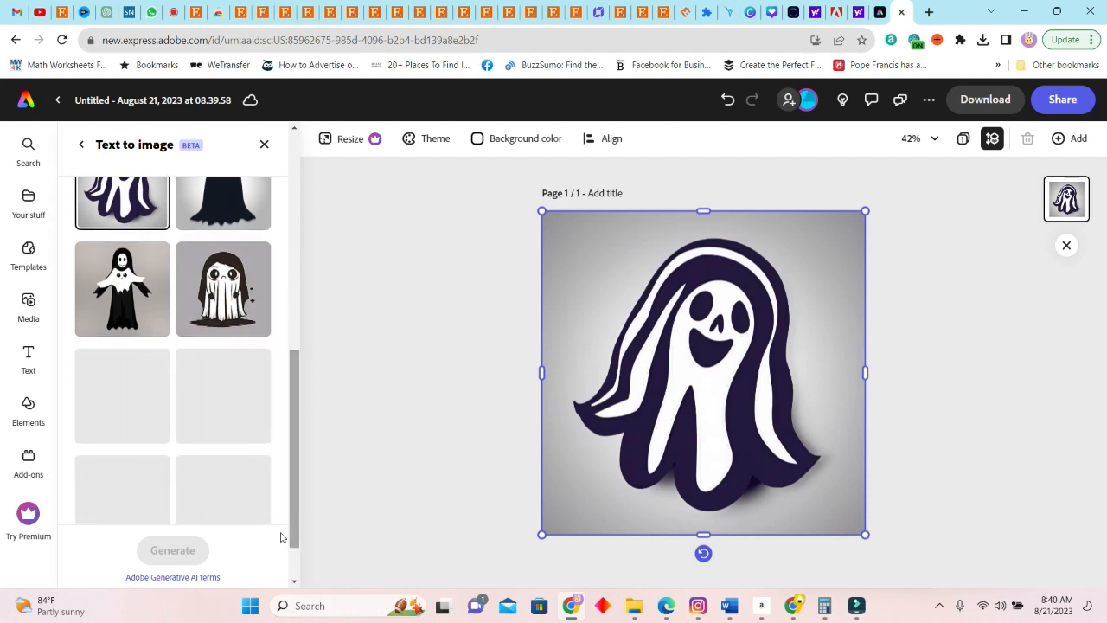
{"action": "scroll", "coordinate": [149, 432], "scroll_direction": "down", "scroll_amount": 1}
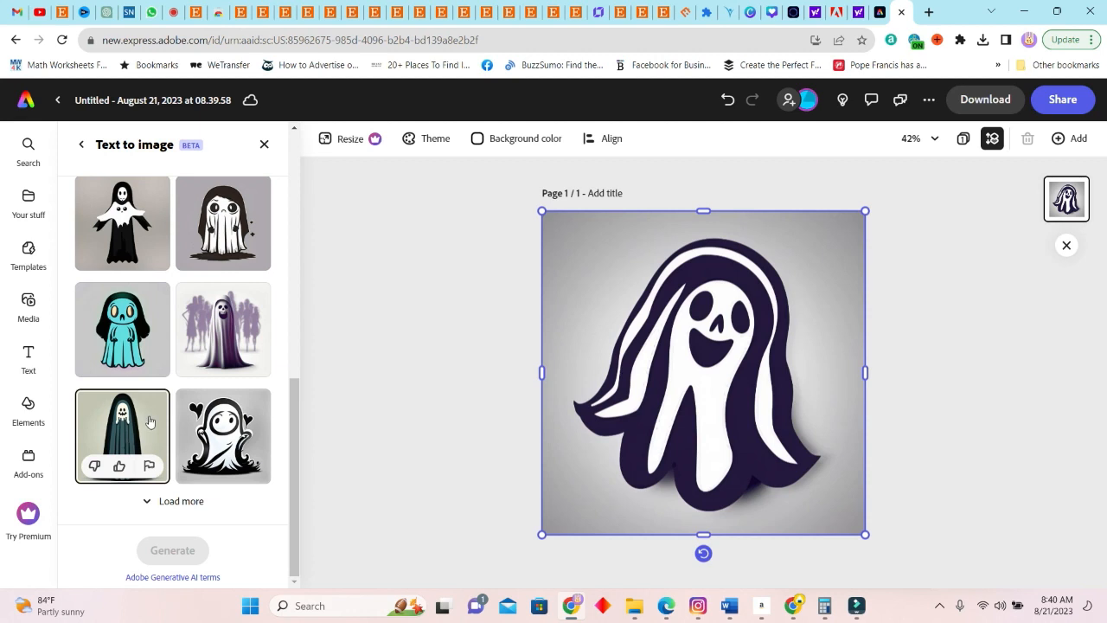
Place the sad white ghost with a dark hood on the page and download it as PNG
{"action": "left_click", "coordinate": [165, 414]}
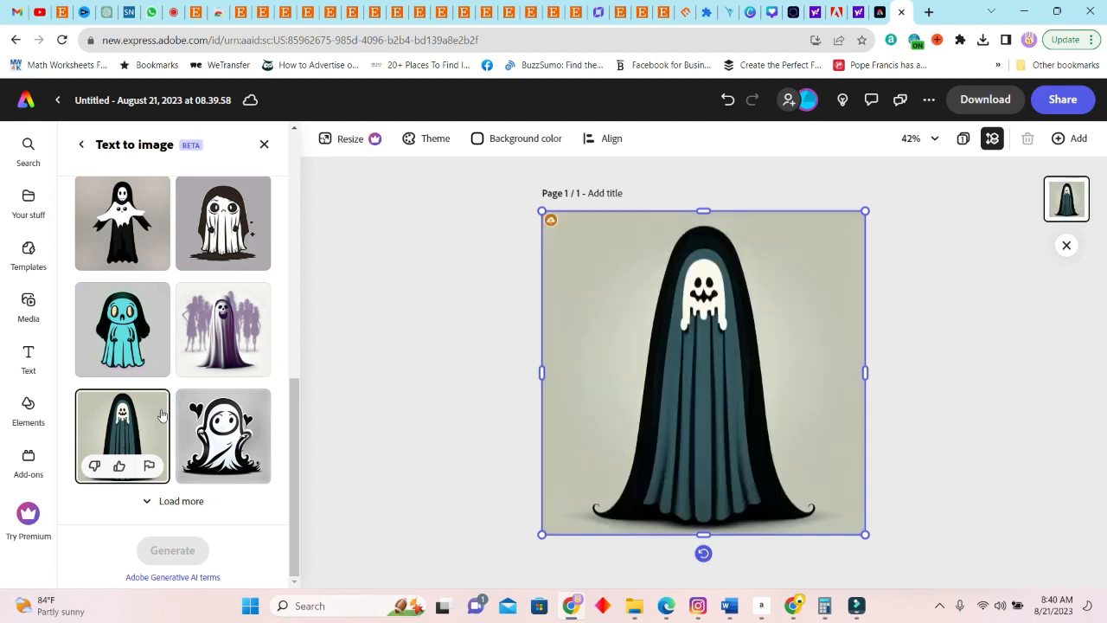
{"action": "left_click", "coordinate": [222, 227]}
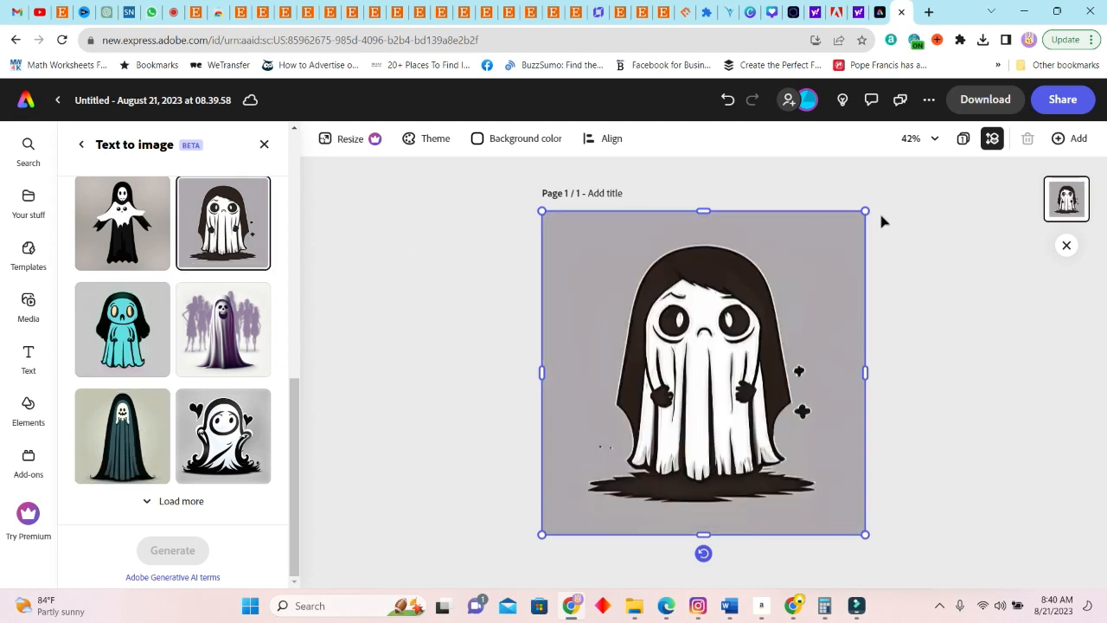
{"action": "left_click", "coordinate": [985, 102]}
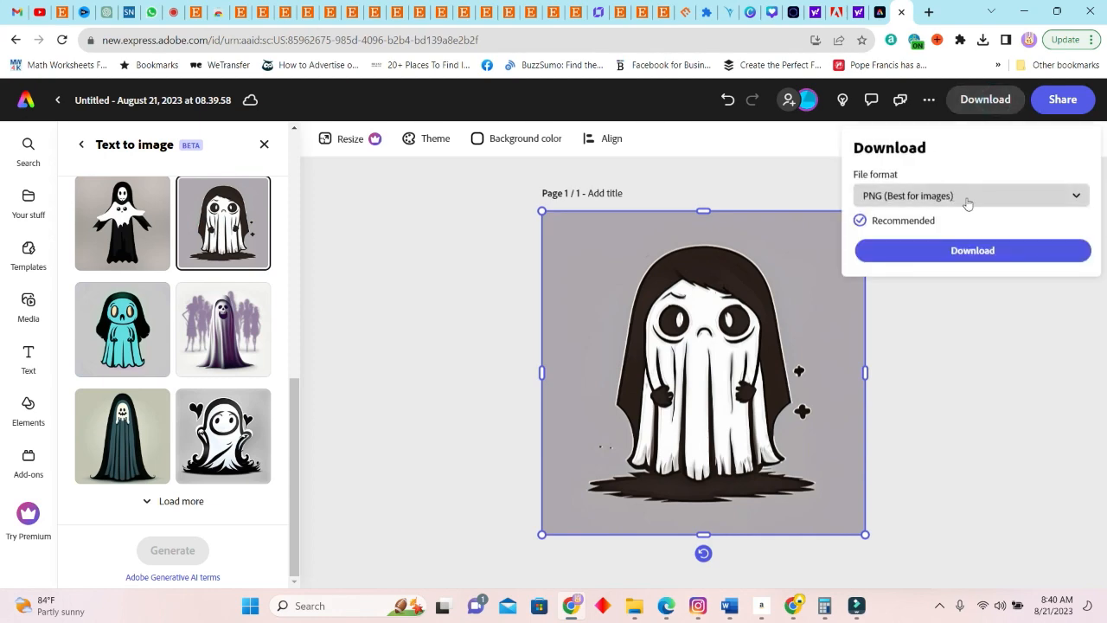
{"action": "left_click", "coordinate": [987, 251]}
Load more mom ghost results, place the ghost with long wavy black hair on the page and download it as PNG
{"action": "left_click", "coordinate": [192, 501]}
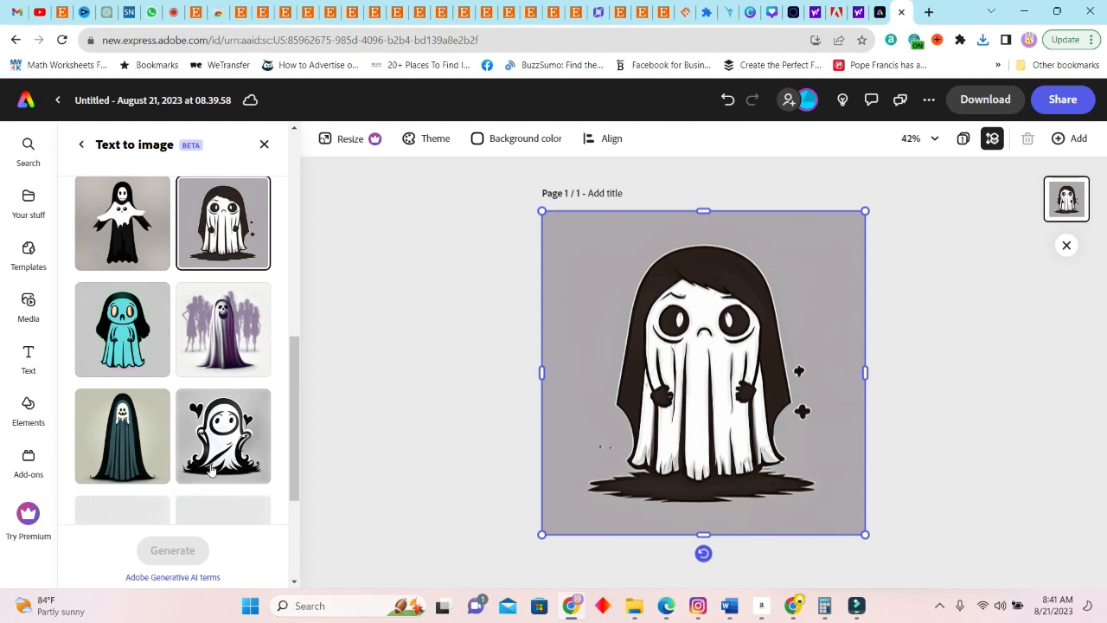
{"action": "scroll", "coordinate": [260, 355], "scroll_direction": "down", "scroll_amount": 3}
{"action": "left_click", "coordinate": [135, 322]}
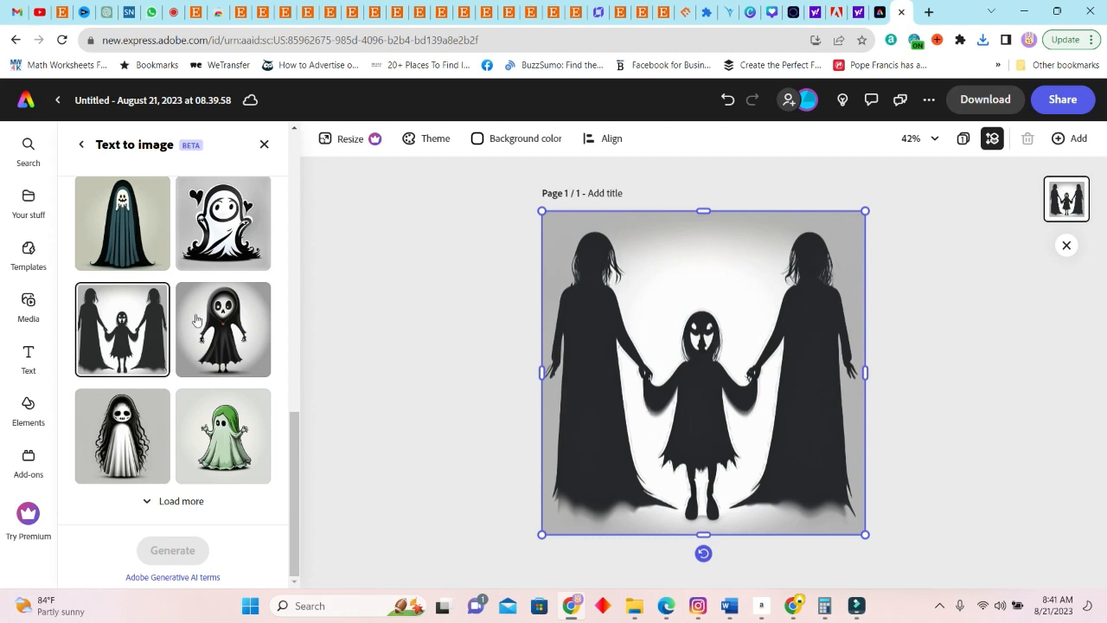
{"action": "left_click", "coordinate": [144, 416]}
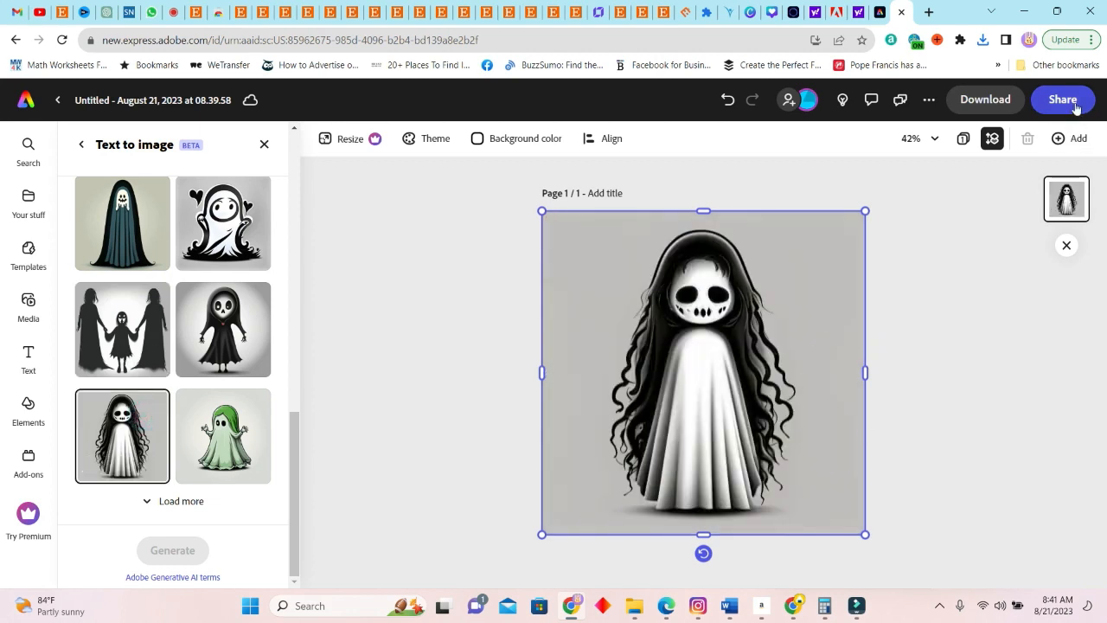
{"action": "left_click", "coordinate": [1003, 101]}
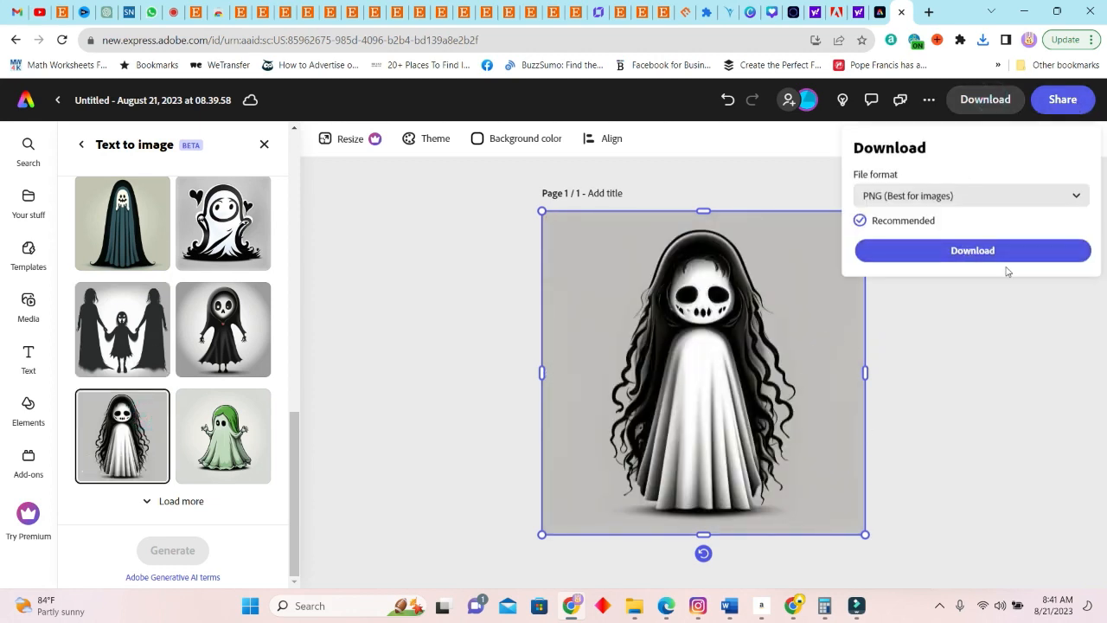
{"action": "left_click", "coordinate": [1001, 251]}
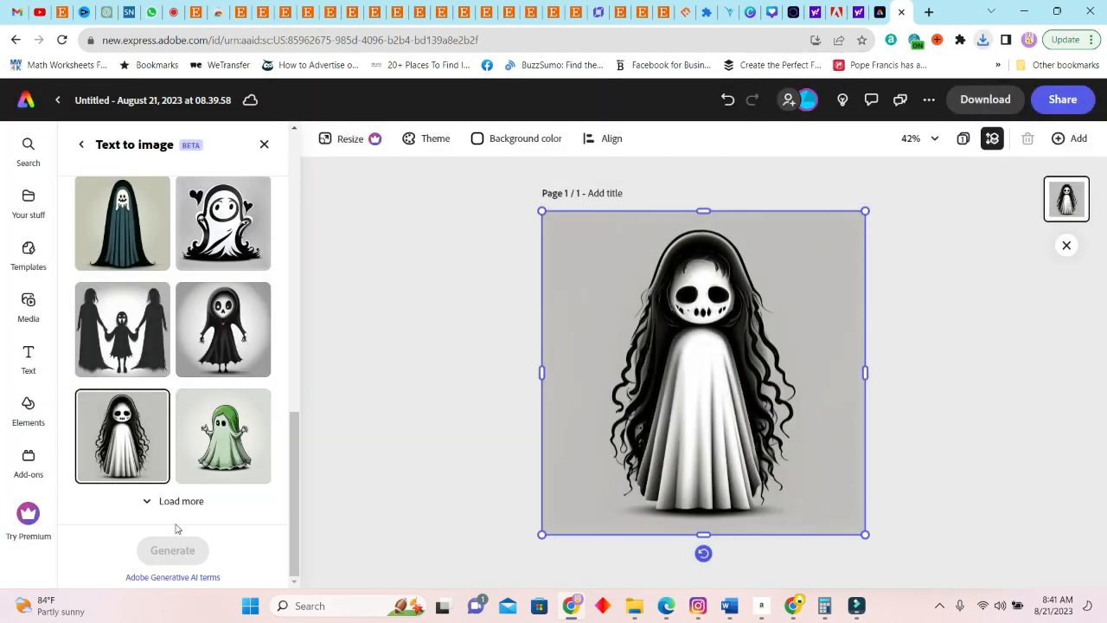
Load one more batch of mom ghost results and review the new images
{"action": "left_click", "coordinate": [198, 502]}
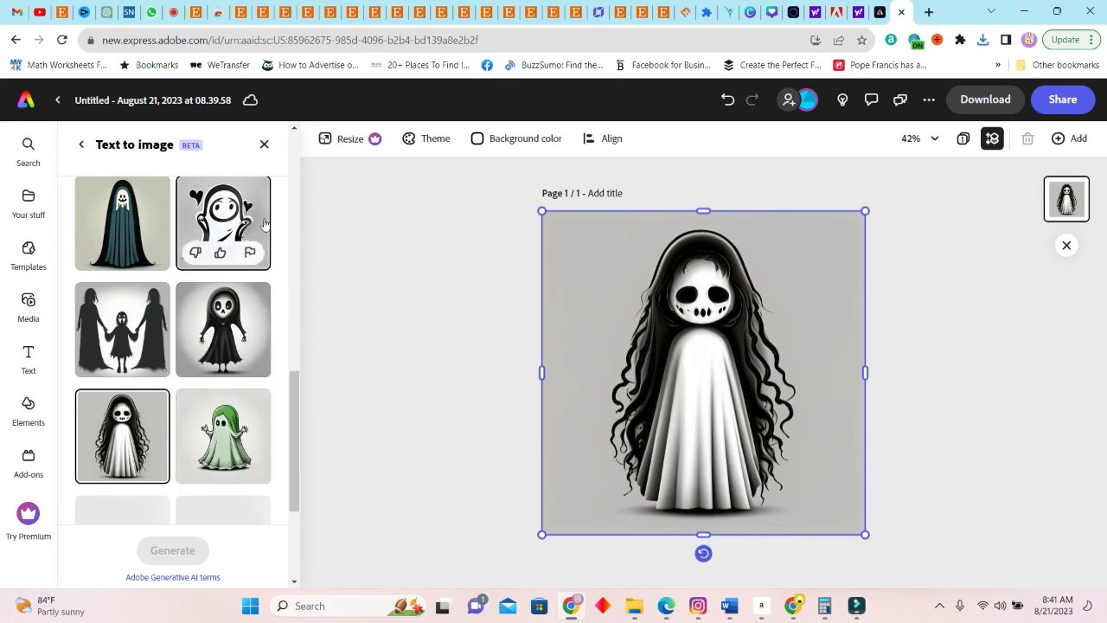
{"action": "scroll", "coordinate": [233, 449], "scroll_direction": "down", "scroll_amount": 3}
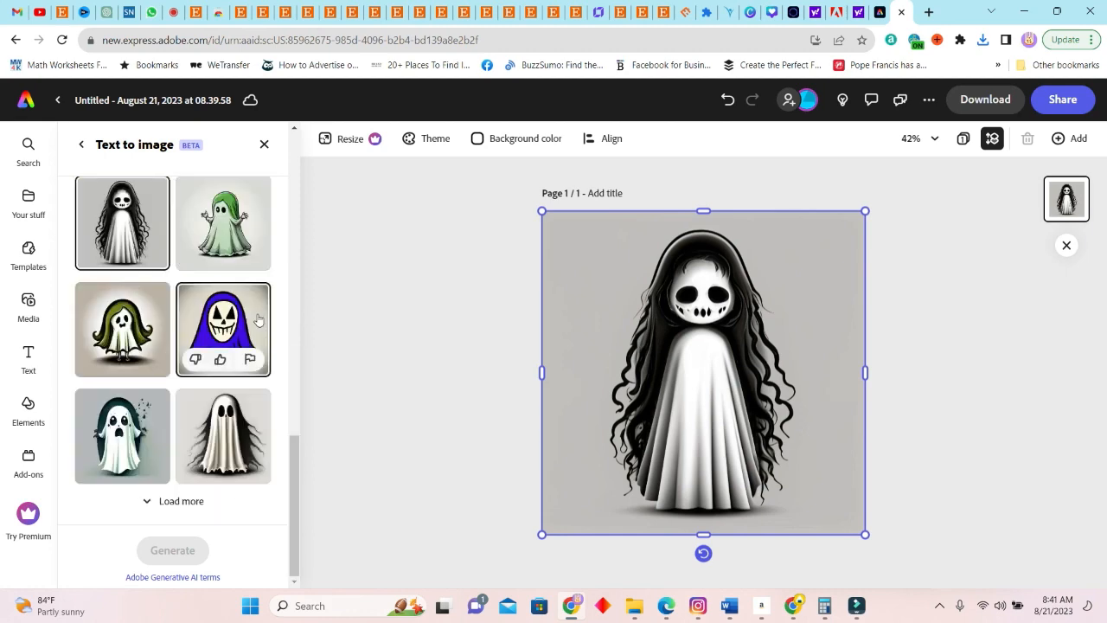
Change the prompt to "daddy ghost on a white background" and generate new images
{"action": "scroll", "coordinate": [195, 344], "scroll_direction": "up", "scroll_amount": 1}
{"action": "scroll", "coordinate": [193, 350], "scroll_direction": "up", "scroll_amount": 10}
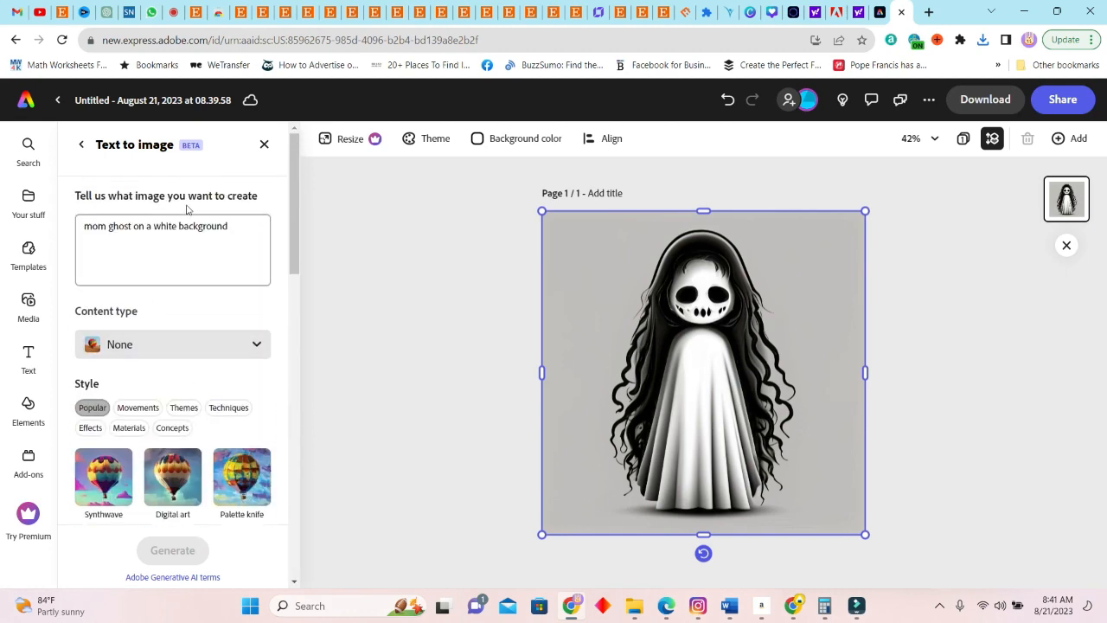
{"action": "double_click", "coordinate": [105, 229]}
{"action": "type", "text": "dadd"}
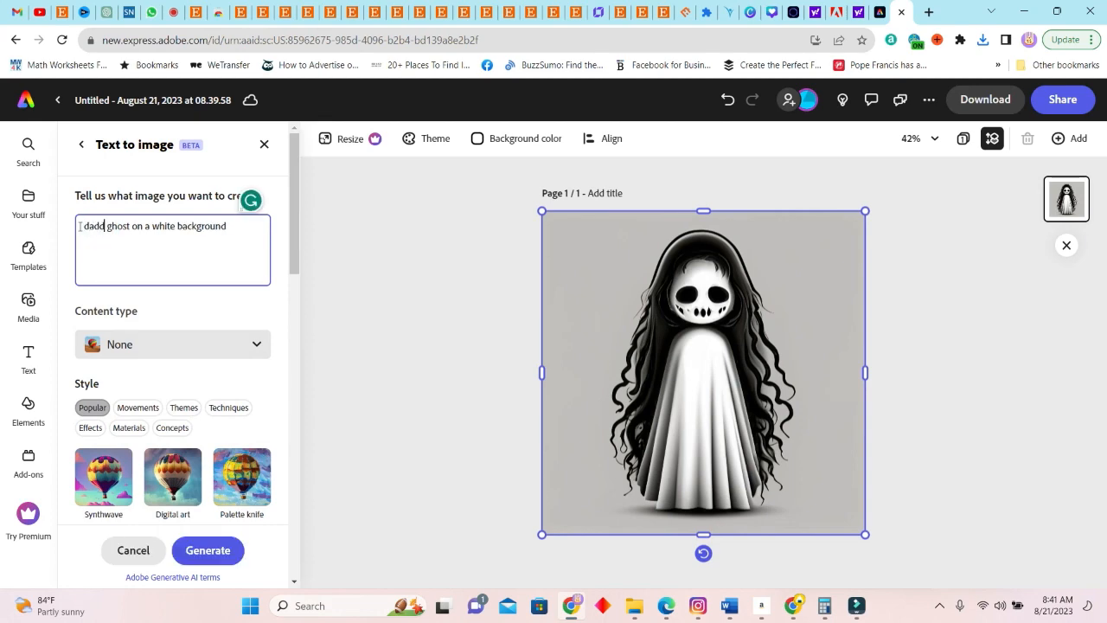
{"action": "type", "text": "dy"}
{"action": "scroll", "coordinate": [173, 372], "scroll_direction": "down", "scroll_amount": 2}
{"action": "left_click", "coordinate": [235, 557]}
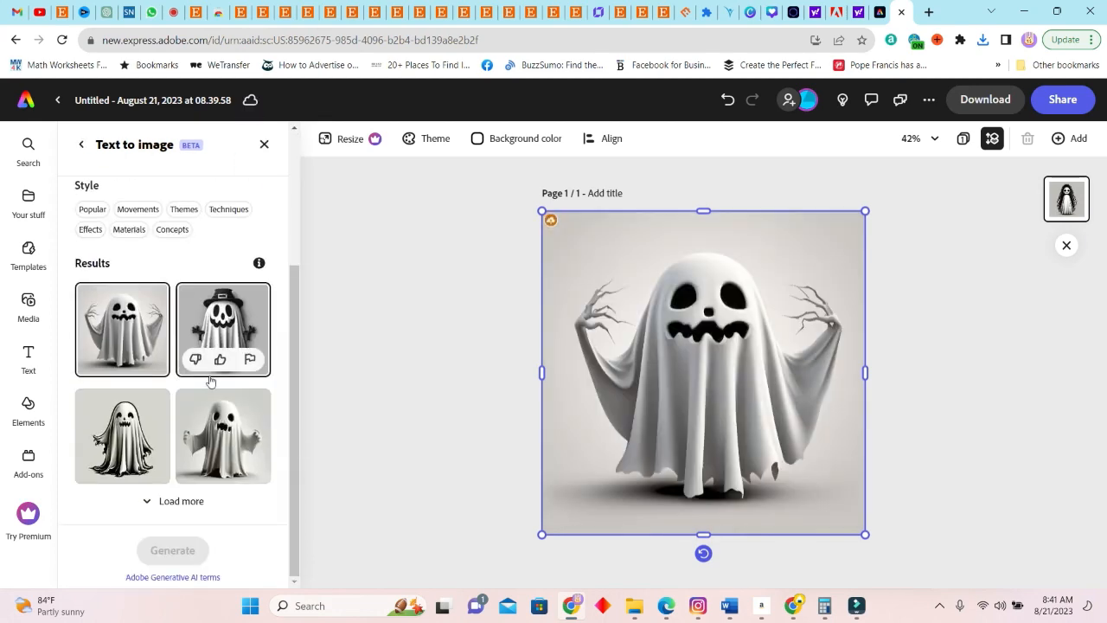
Place the daddy ghost wearing a black buckled hat on the page and download it as PNG
{"action": "left_click", "coordinate": [229, 313]}
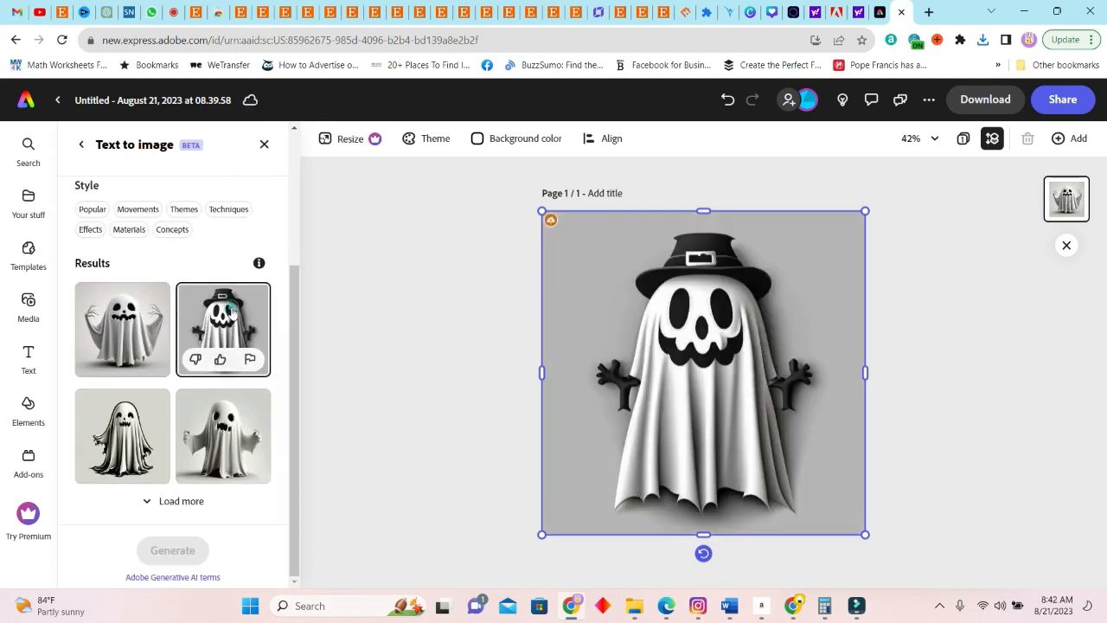
{"action": "left_click", "coordinate": [992, 98]}
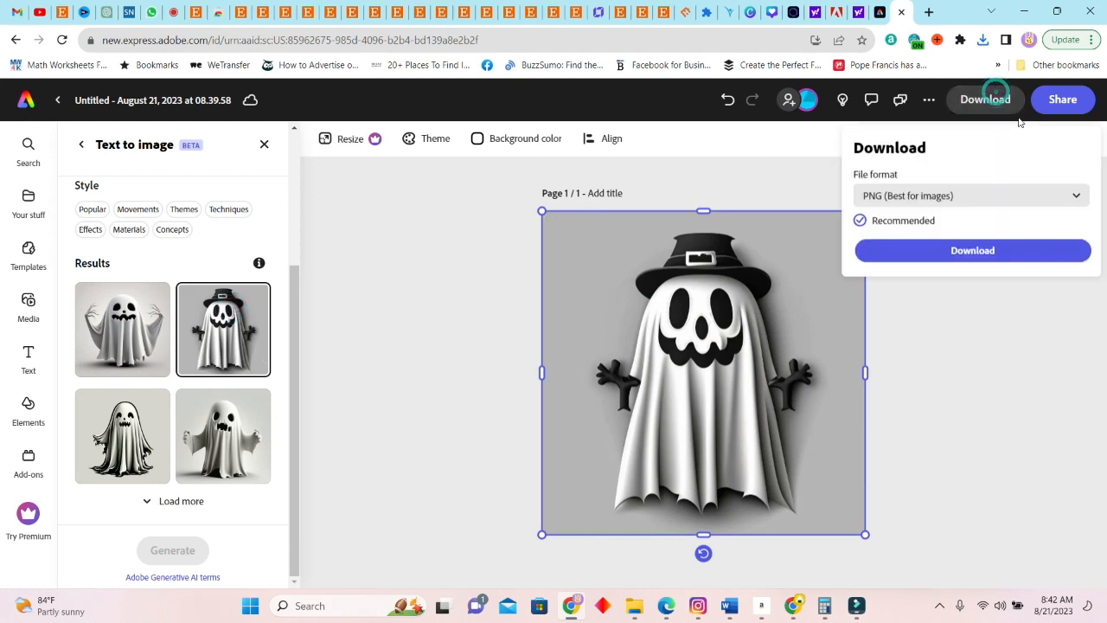
{"action": "left_click", "coordinate": [984, 251]}
Load more daddy ghost results, place the draped ghost with raised bony hands on the page and download it
{"action": "left_click", "coordinate": [138, 316]}
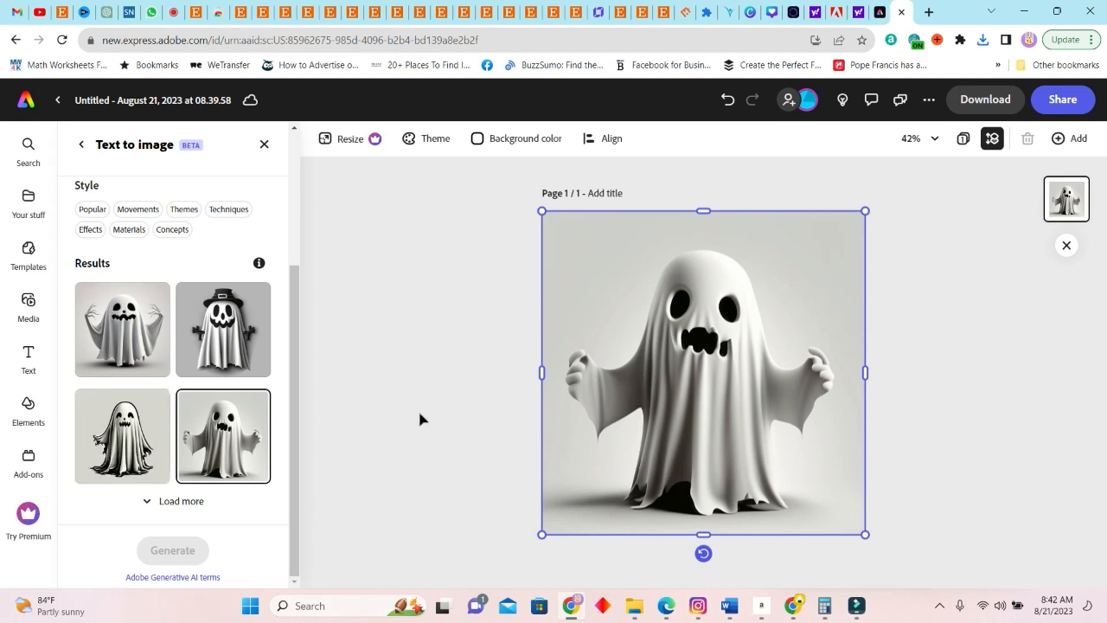
{"action": "left_click", "coordinate": [182, 504]}
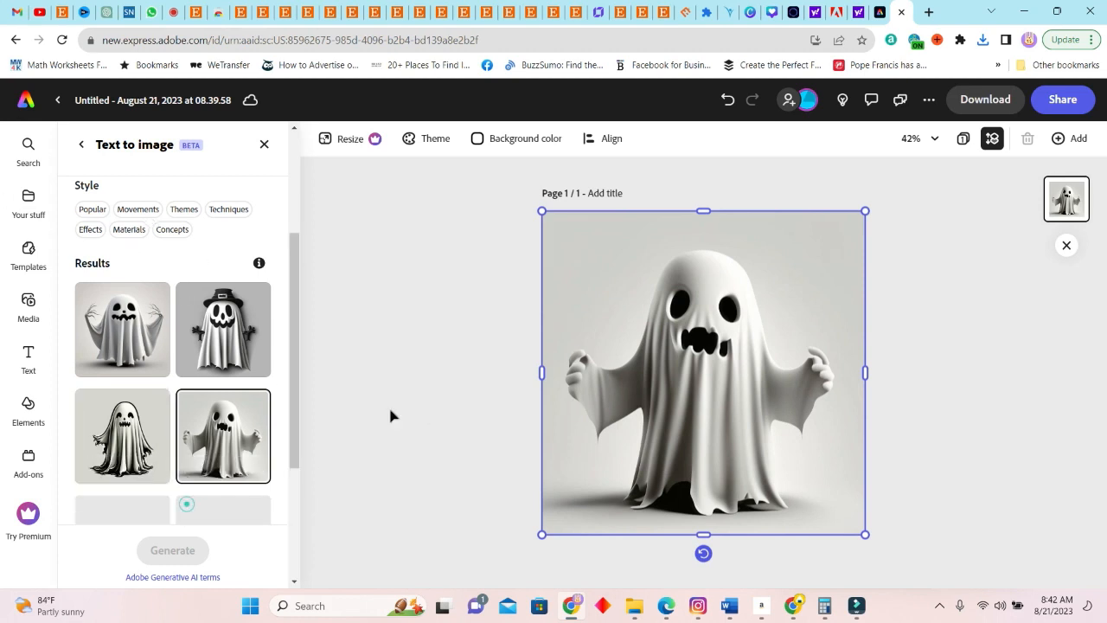
{"action": "scroll", "coordinate": [223, 450], "scroll_direction": "down", "scroll_amount": 3}
{"action": "left_click", "coordinate": [122, 329]}
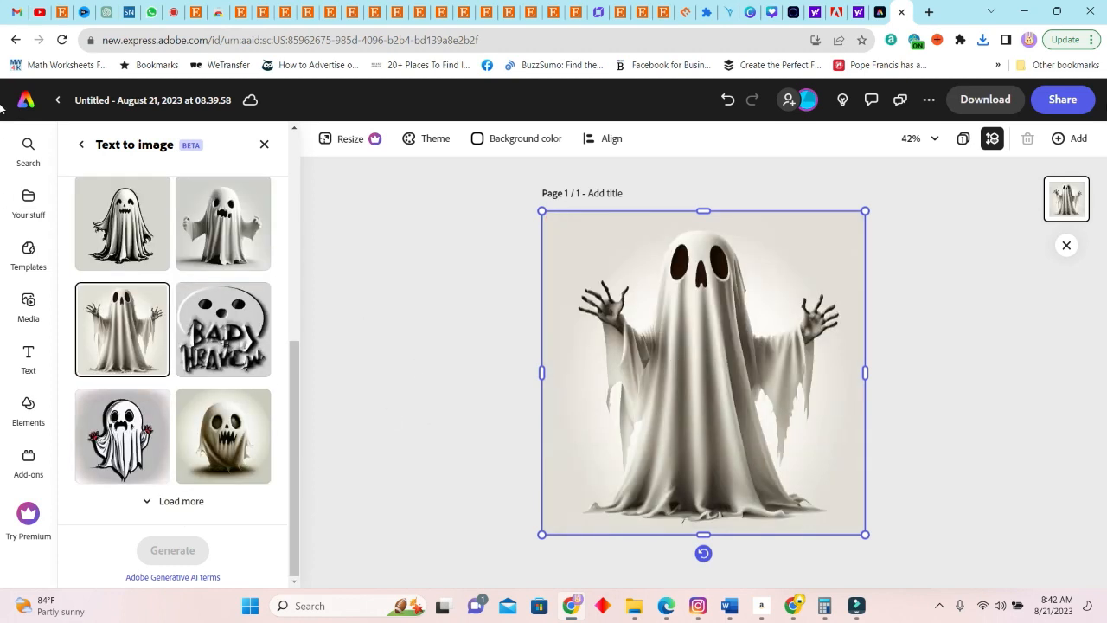
{"action": "left_click", "coordinate": [996, 100]}
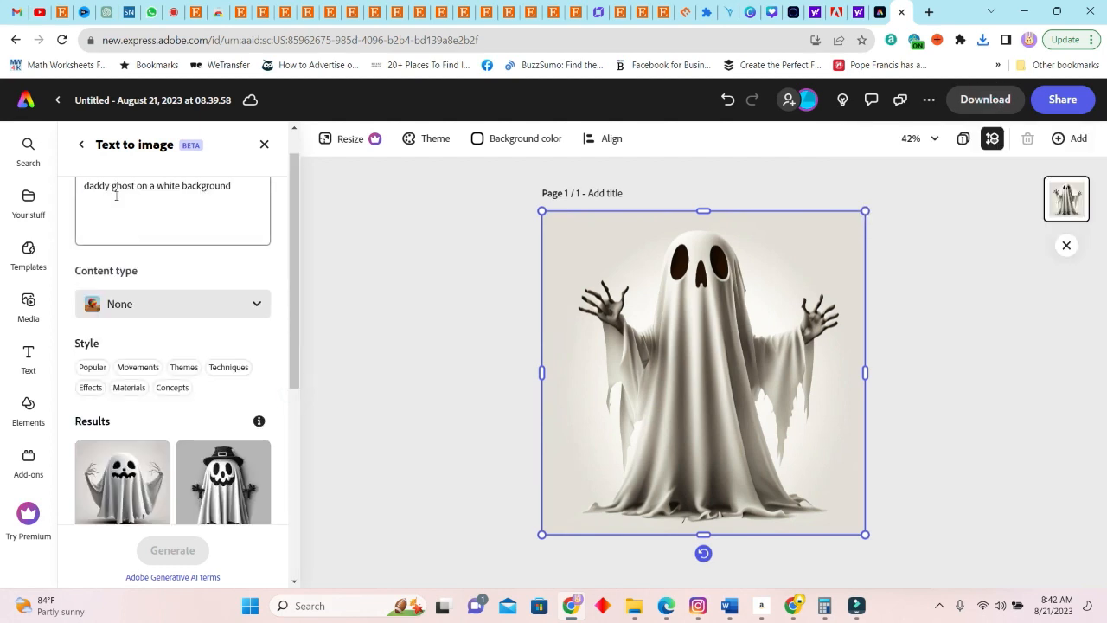
Change the prompt to "dog ghost on a white background" and generate new images
{"action": "left_click_drag", "start_coordinate": [109, 186], "coordinate": [80, 187]}
{"action": "type", "text": "d"}
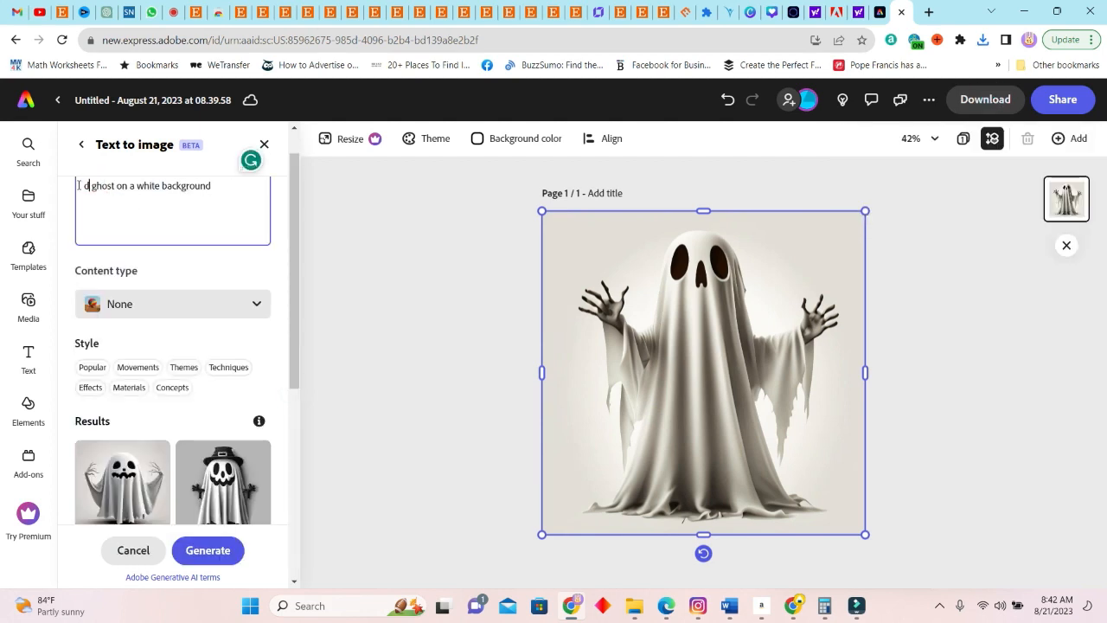
{"action": "type", "text": "og"}
{"action": "key", "text": "Return"}
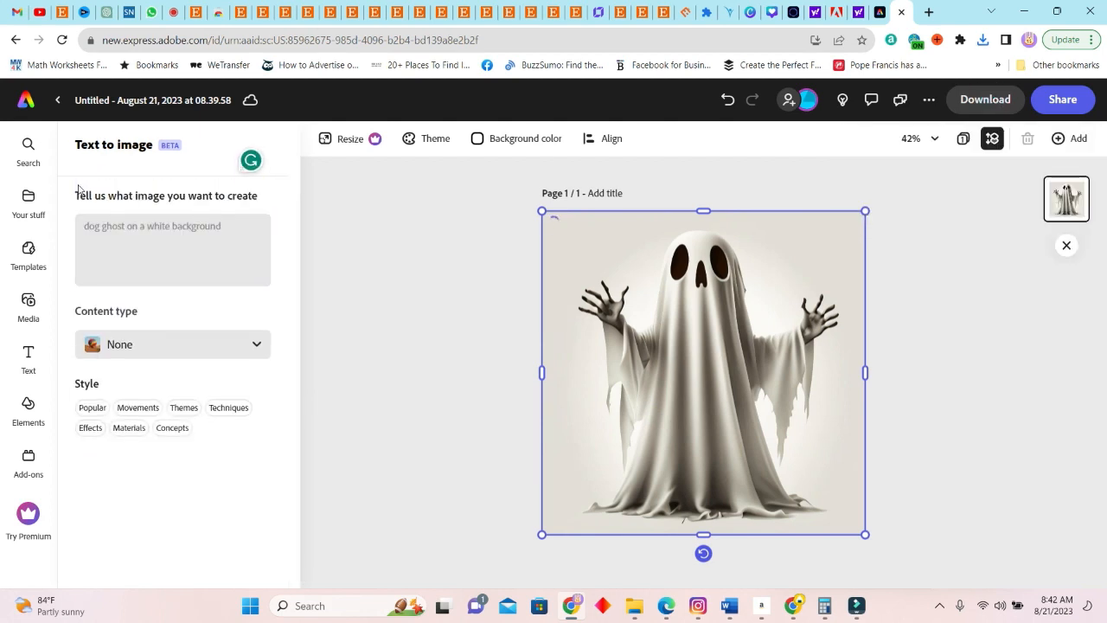
Preview the first dog ghost results on the page and load two more batches
{"action": "scroll", "coordinate": [211, 510], "scroll_direction": "down", "scroll_amount": 3}
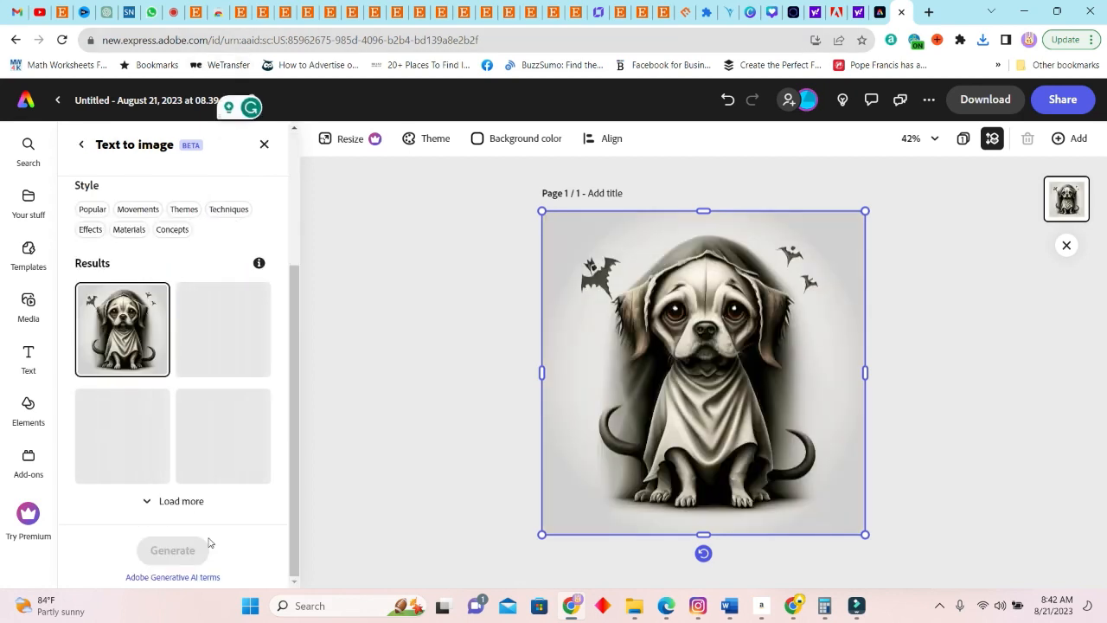
{"action": "left_click", "coordinate": [241, 321]}
{"action": "left_click", "coordinate": [224, 436]}
{"action": "left_click", "coordinate": [180, 500]}
{"action": "scroll", "coordinate": [220, 484], "scroll_direction": "down", "scroll_amount": 3}
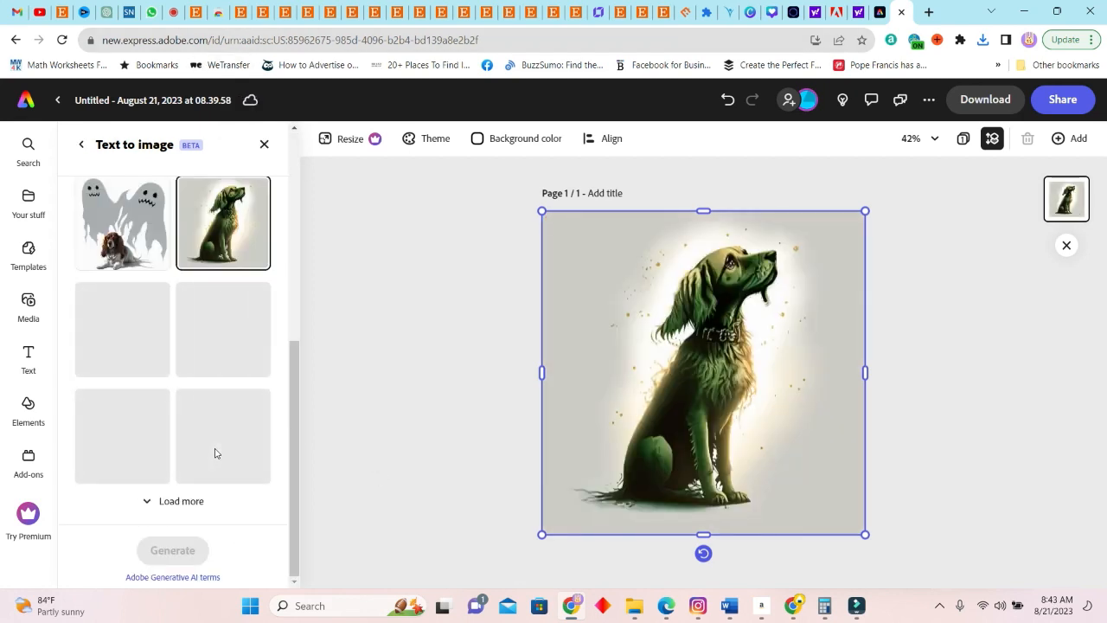
{"action": "left_click", "coordinate": [181, 501]}
{"action": "scroll", "coordinate": [277, 510], "scroll_direction": "down", "scroll_amount": 2}
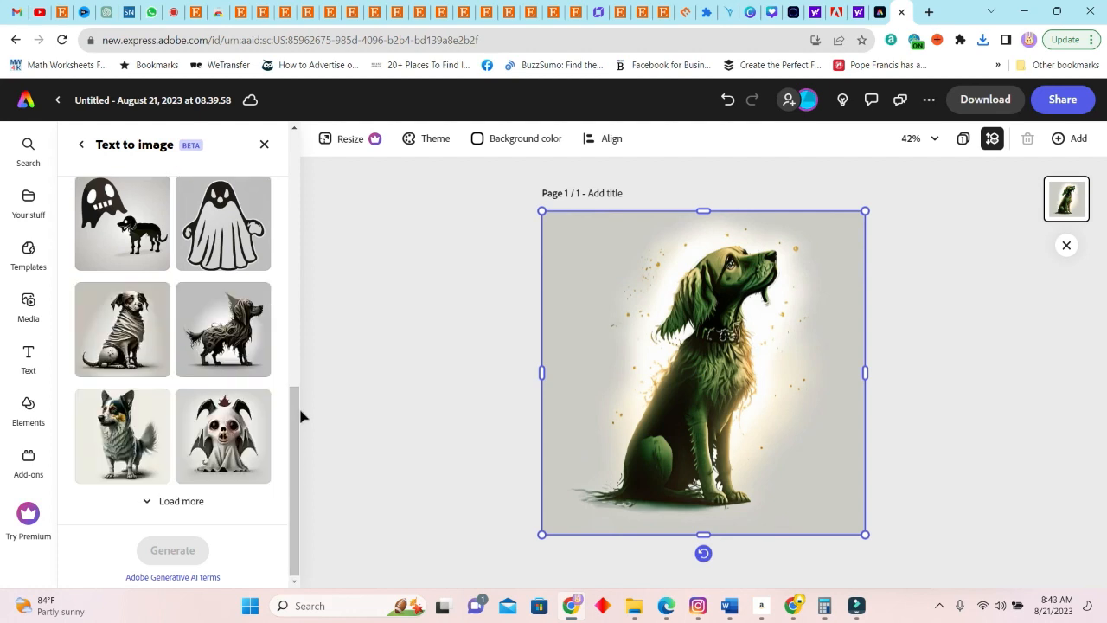
Place the dog ghost with bat wings and a red leaf above its head on the page and download it
{"action": "left_click", "coordinate": [134, 337]}
{"action": "left_click", "coordinate": [223, 432]}
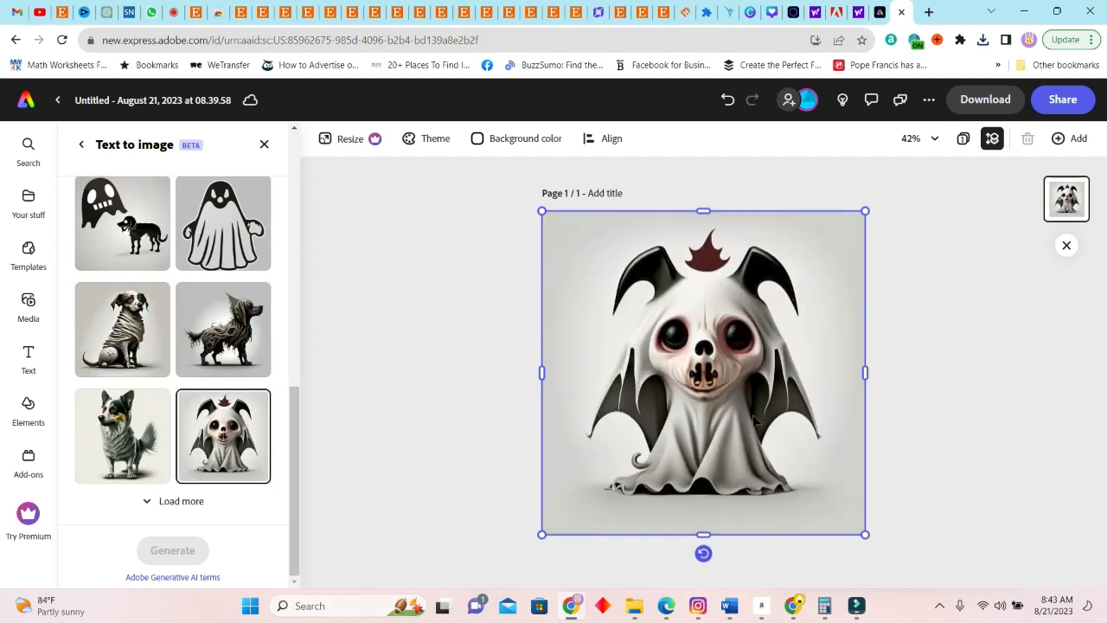
{"action": "left_click", "coordinate": [985, 99]}
Place the sitting dog wrapped in cloth on the page to download it, and generate images for "cat ghost on a white background"
{"action": "left_click", "coordinate": [124, 328]}
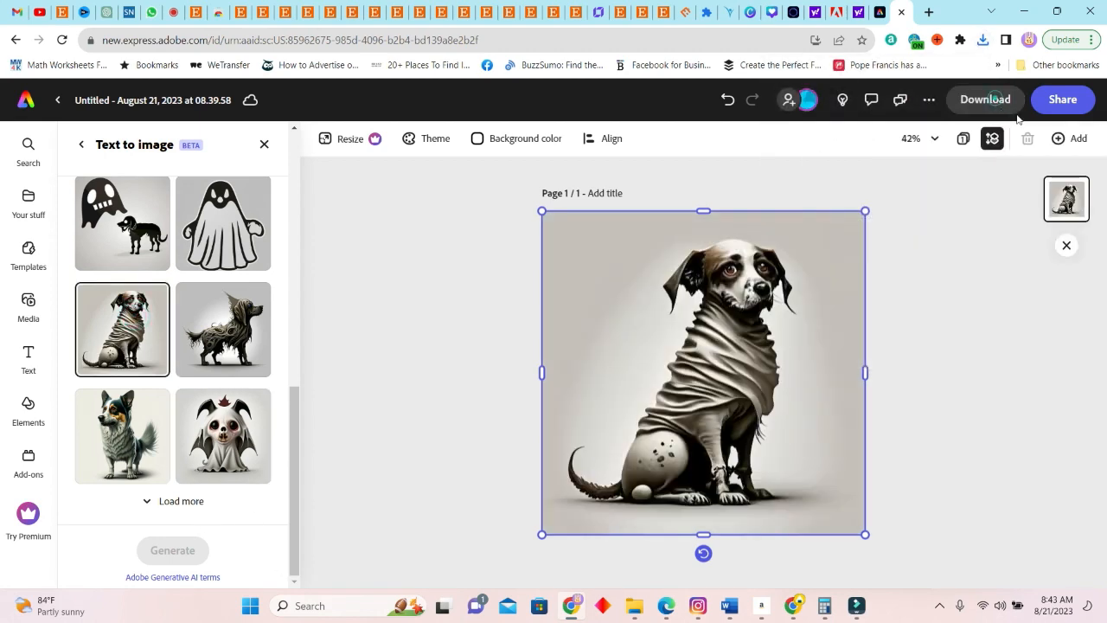
{"action": "scroll", "coordinate": [129, 346], "scroll_direction": "up", "scroll_amount": 10}
{"action": "left_click_drag", "start_coordinate": [102, 236], "coordinate": [76, 233]}
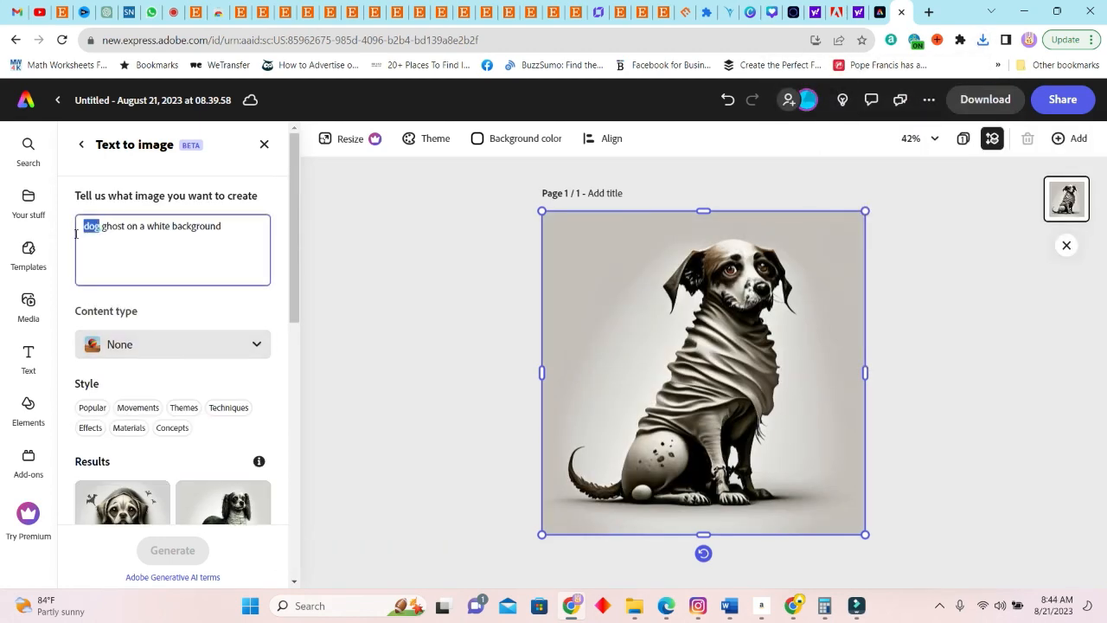
{"action": "type", "text": "cat"}
{"action": "key", "text": "Return"}
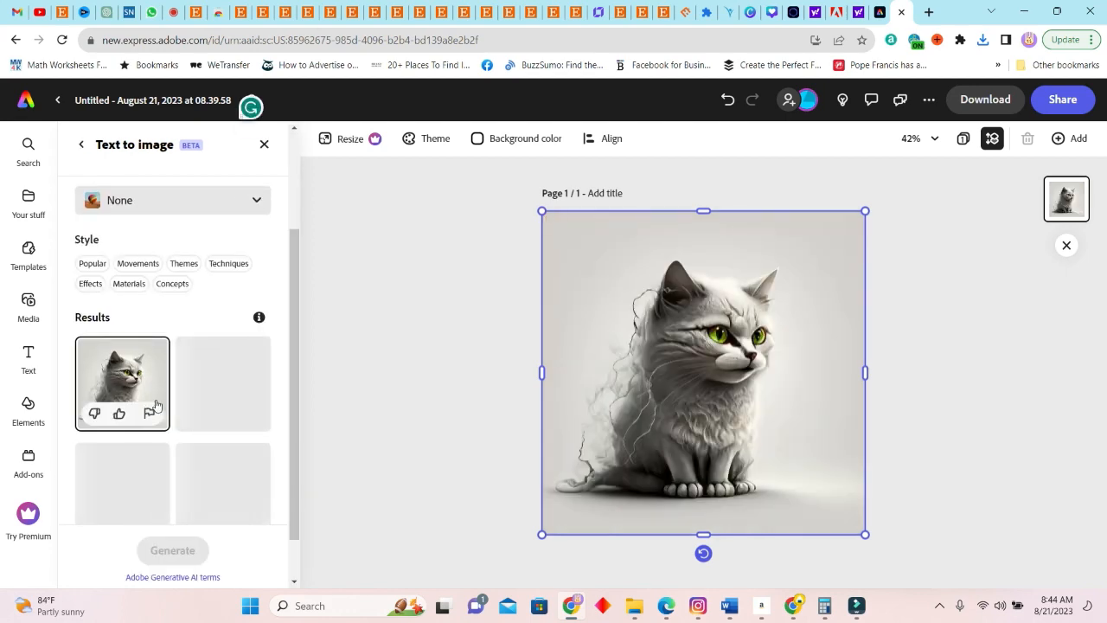
Download the cat ghost image and generate new images with the prompt "baby ghost on a white background"
{"action": "left_click", "coordinate": [985, 99]}
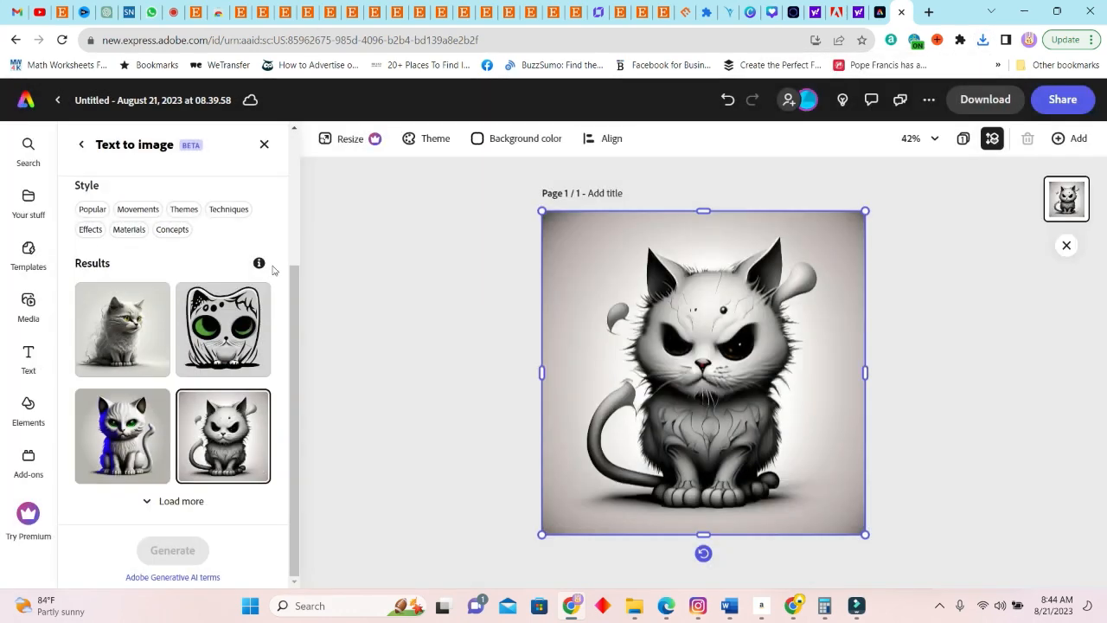
{"action": "scroll", "coordinate": [130, 346], "scroll_direction": "up", "scroll_amount": 5}
{"action": "left_click_drag", "start_coordinate": [97, 227], "coordinate": [79, 228]}
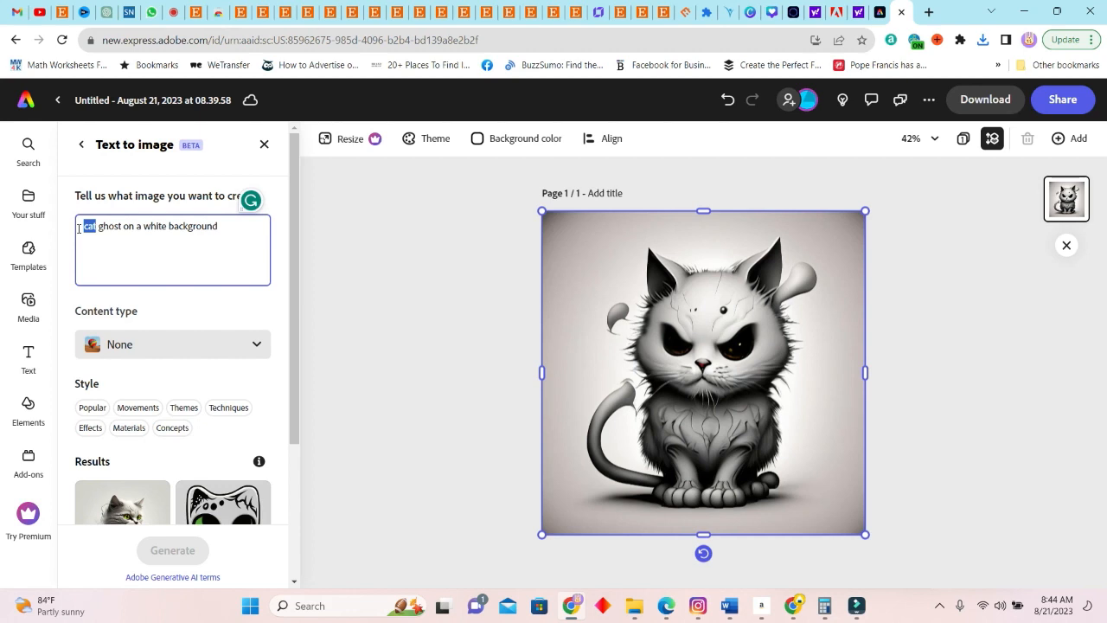
{"action": "type", "text": "baby"}
{"action": "key", "text": "Return"}
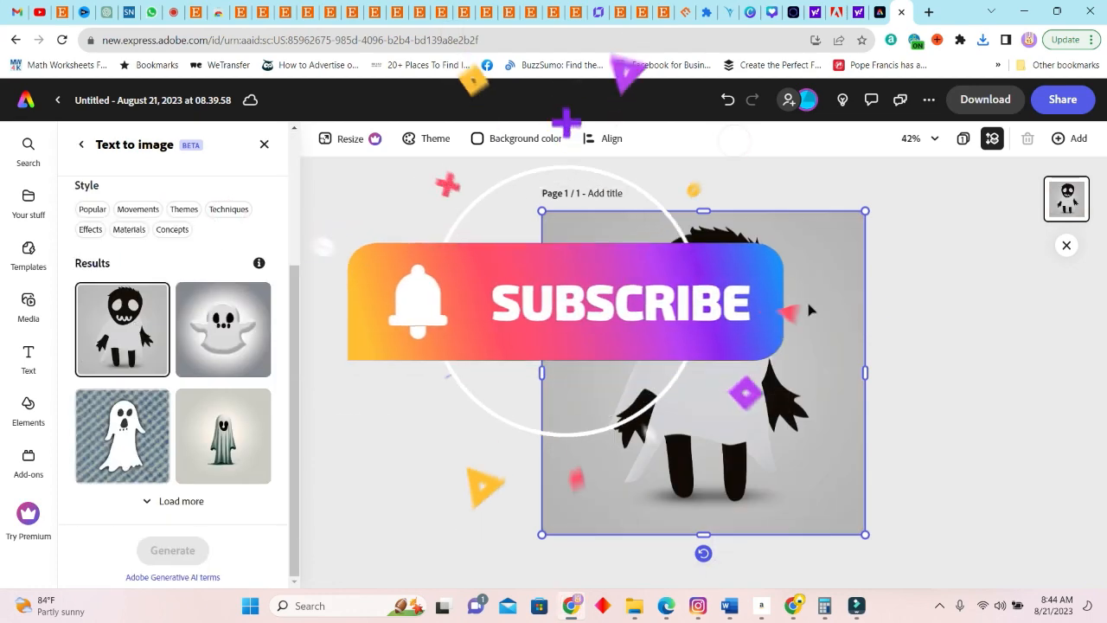
Load more batches of baby ghost results and place the draped ghost with the jagged mouth on the page
{"action": "left_click", "coordinate": [198, 499]}
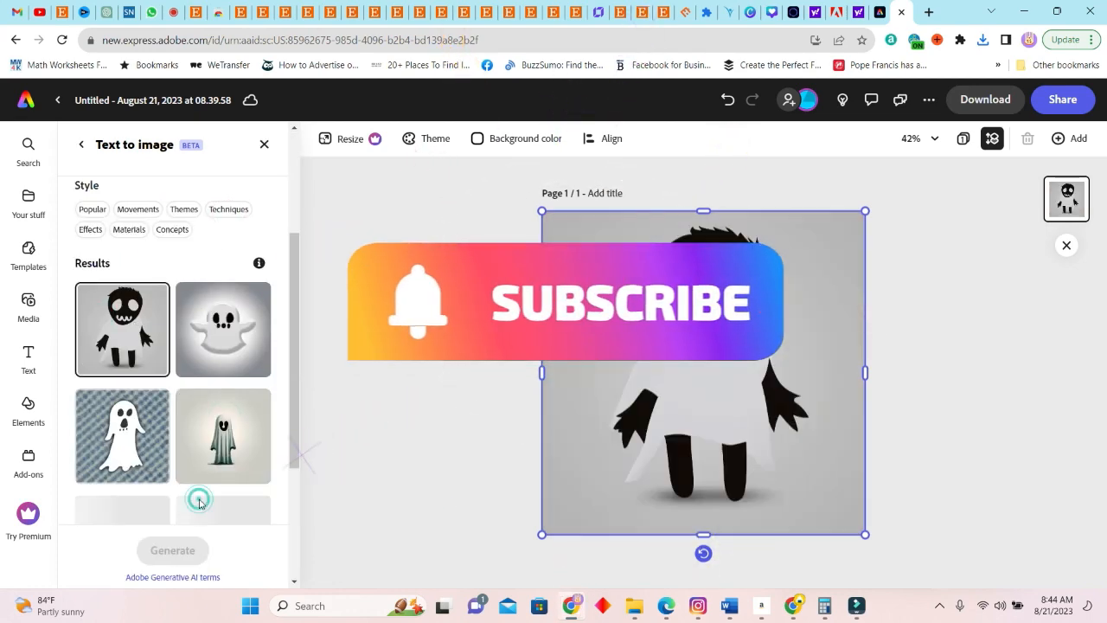
{"action": "scroll", "coordinate": [199, 406], "scroll_direction": "down", "scroll_amount": 2}
{"action": "scroll", "coordinate": [251, 346], "scroll_direction": "down", "scroll_amount": 3}
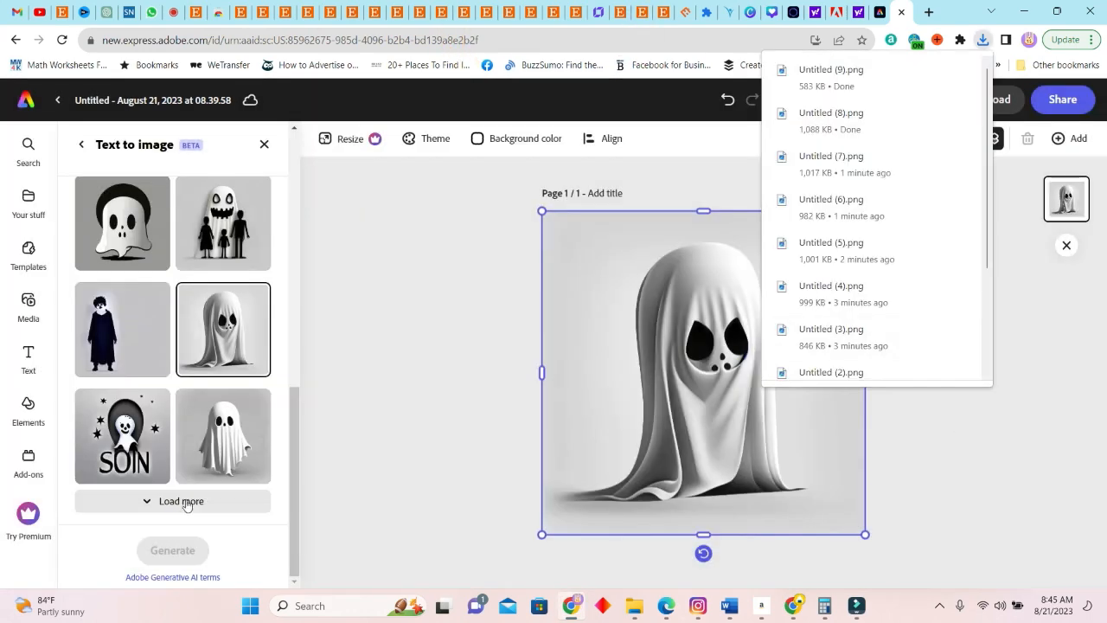
{"action": "left_click", "coordinate": [181, 501]}
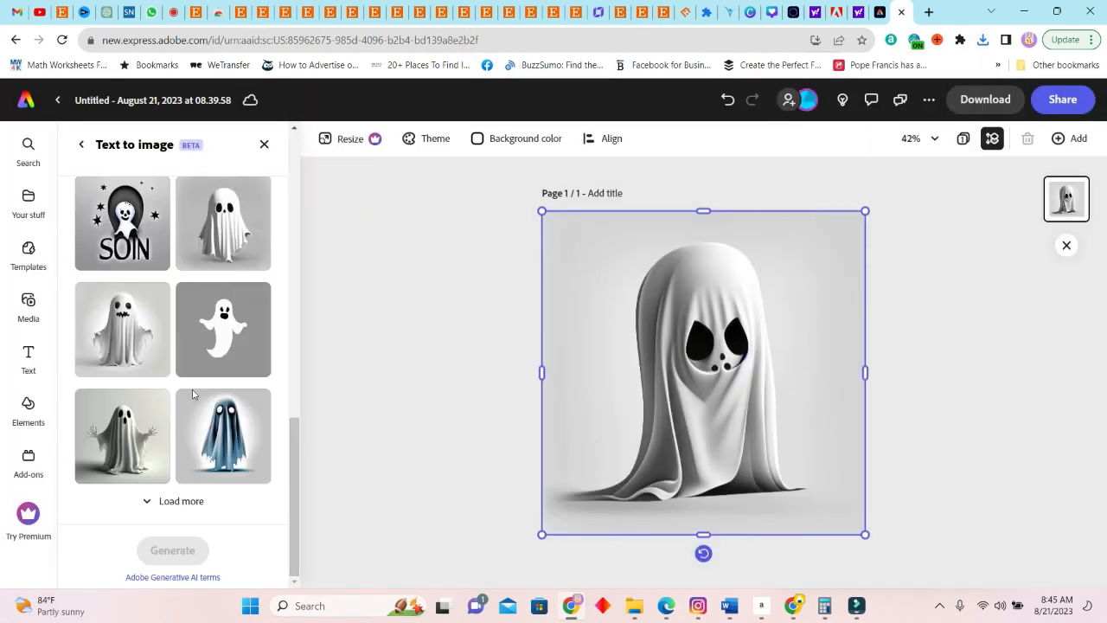
{"action": "left_click", "coordinate": [122, 328]}
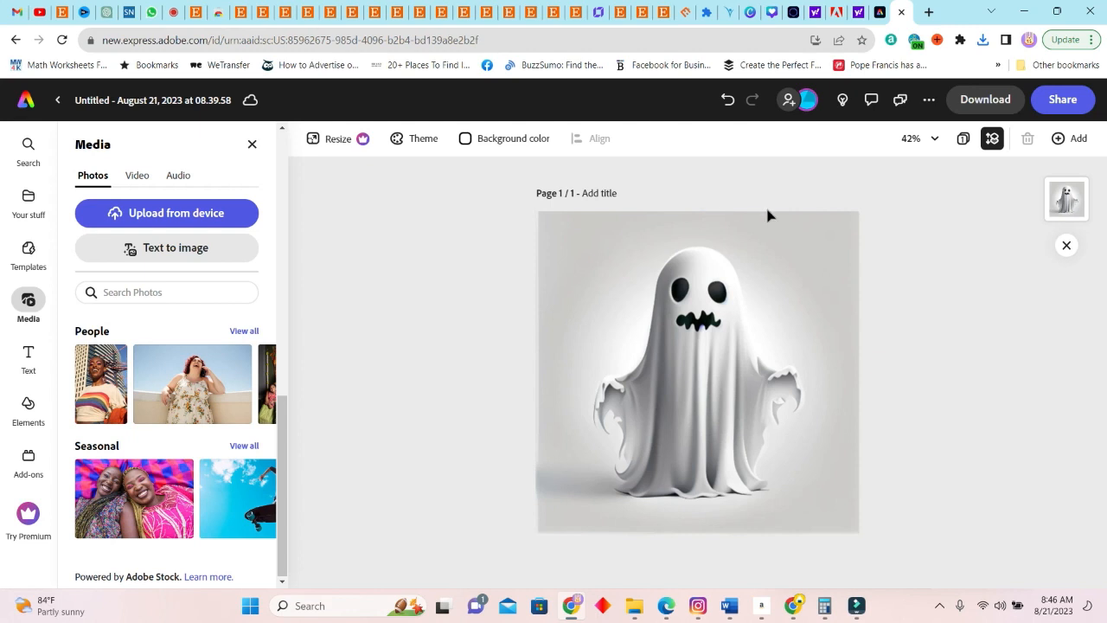
Switch to Canva and create a custom-size design 11 in wide and 14 in high
{"action": "left_click", "coordinate": [751, 19]}
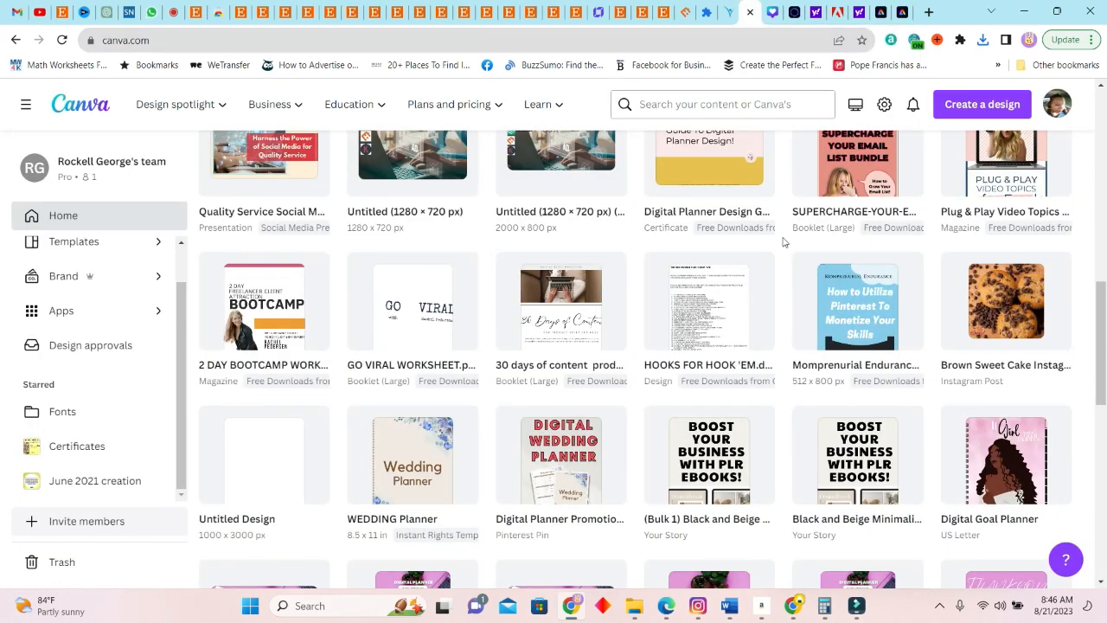
{"action": "scroll", "coordinate": [783, 243], "scroll_direction": "up", "scroll_amount": 15}
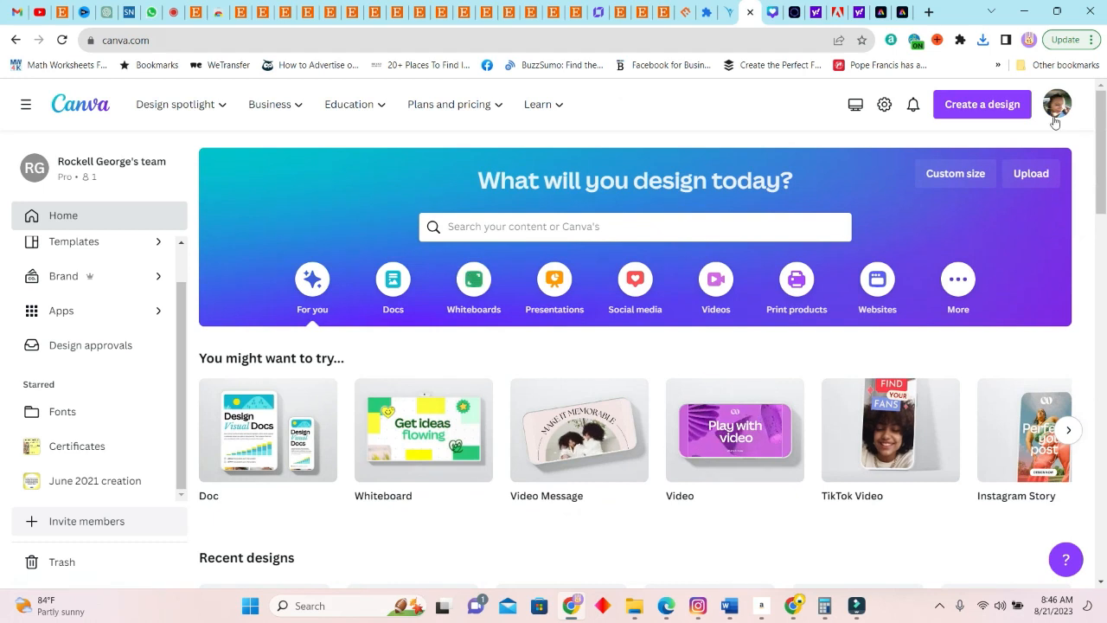
{"action": "left_click", "coordinate": [996, 104]}
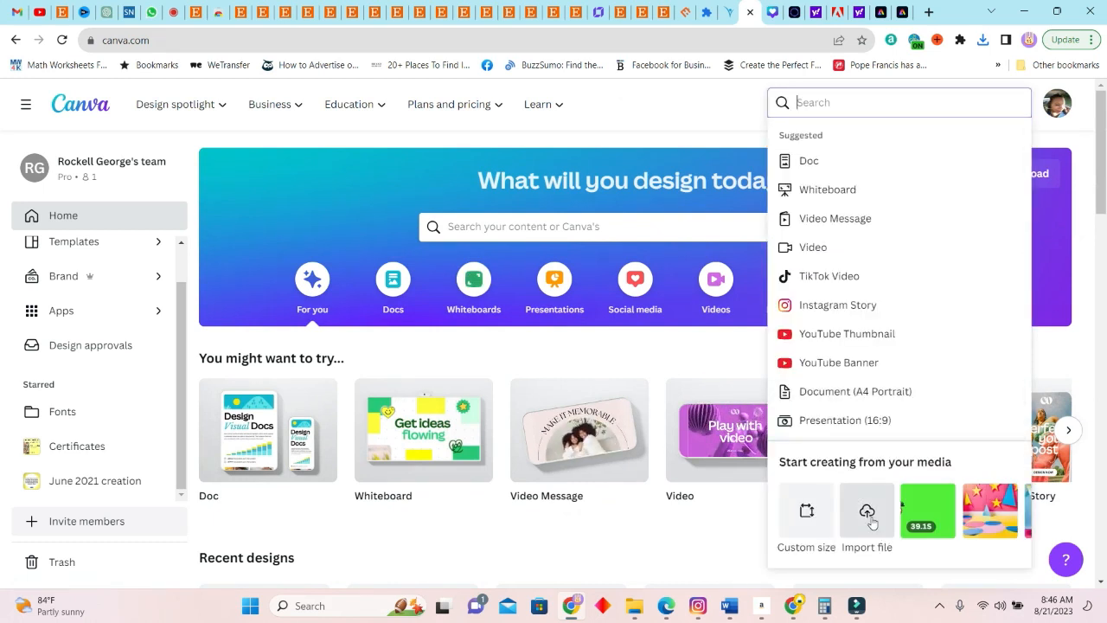
{"action": "left_click", "coordinate": [806, 510]}
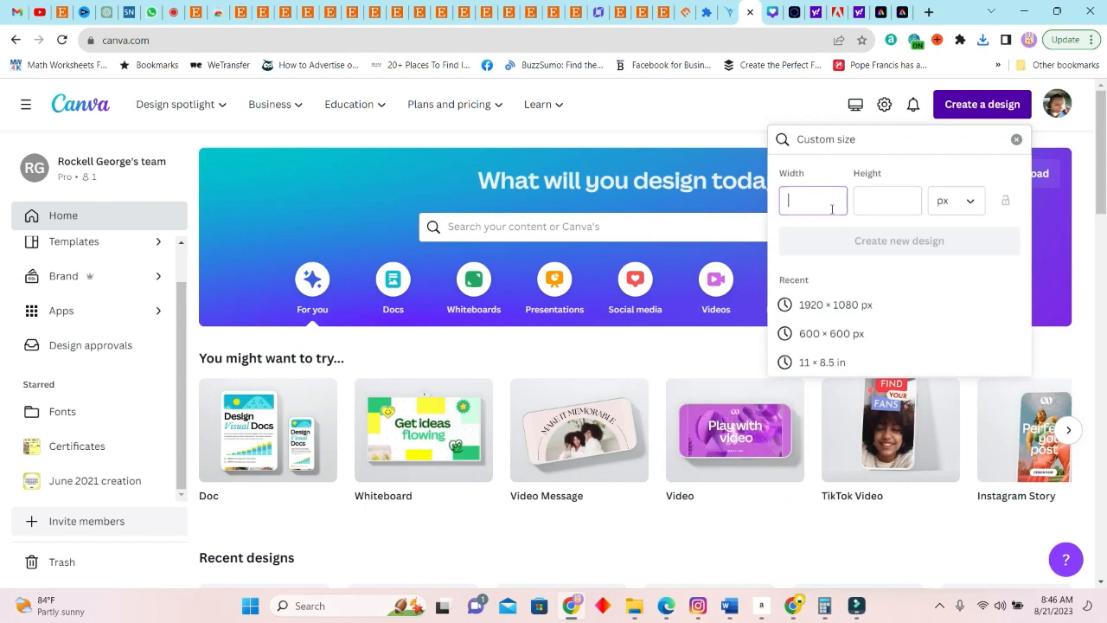
{"action": "type", "text": "11"}
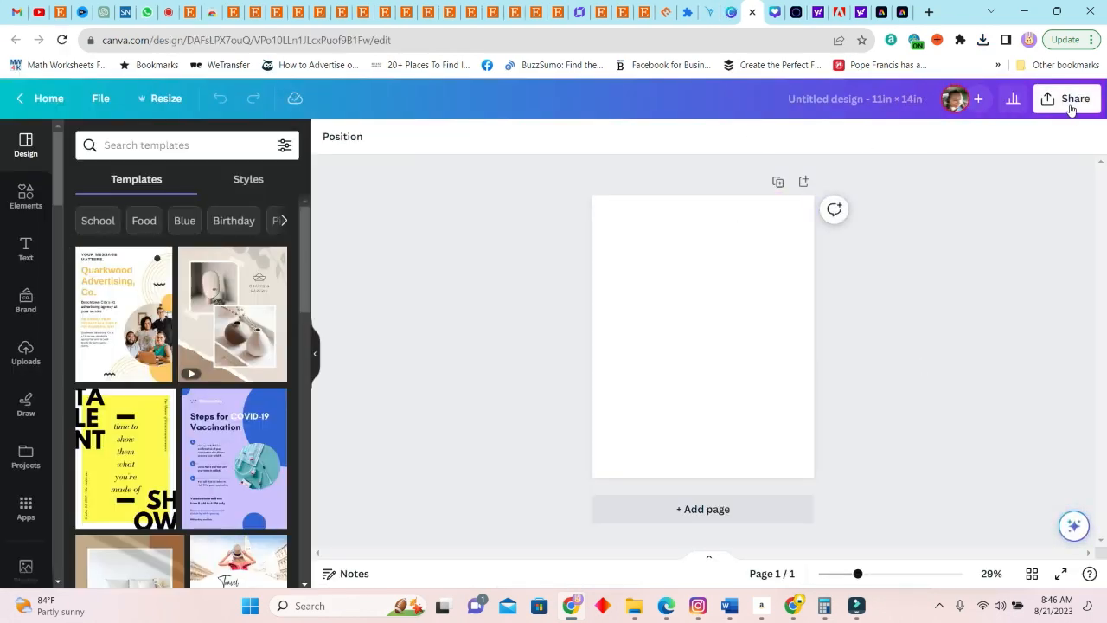
Return to the Canva home page and create another custom-size design, 14 in wide and 11 in high
{"action": "left_click", "coordinate": [731, 12]}
{"action": "double_click", "coordinate": [809, 200]}
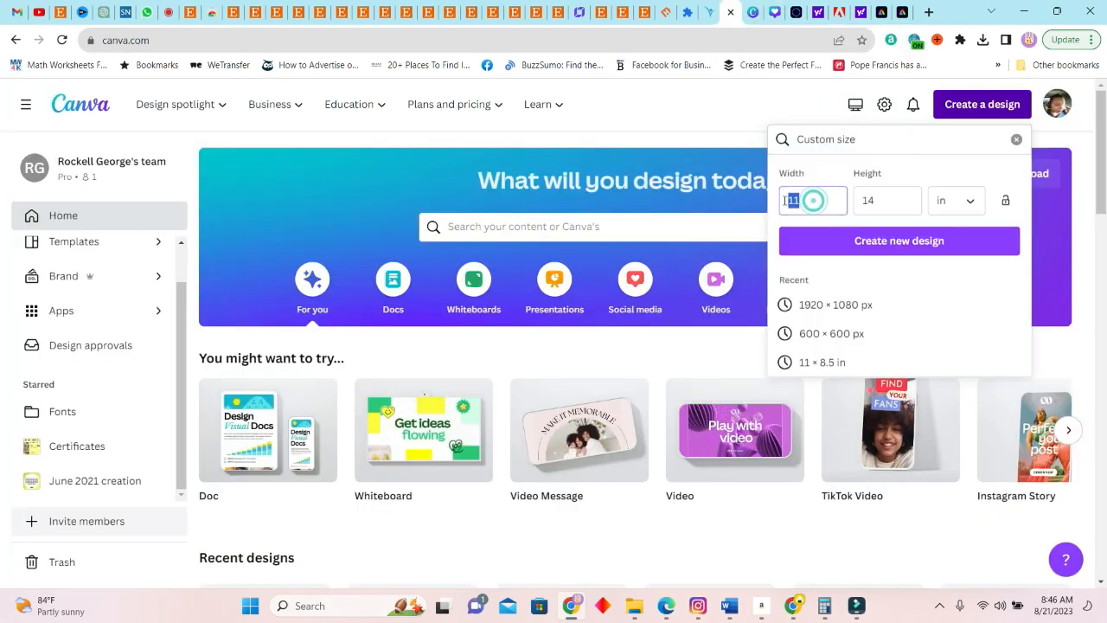
{"action": "type", "text": "14"}
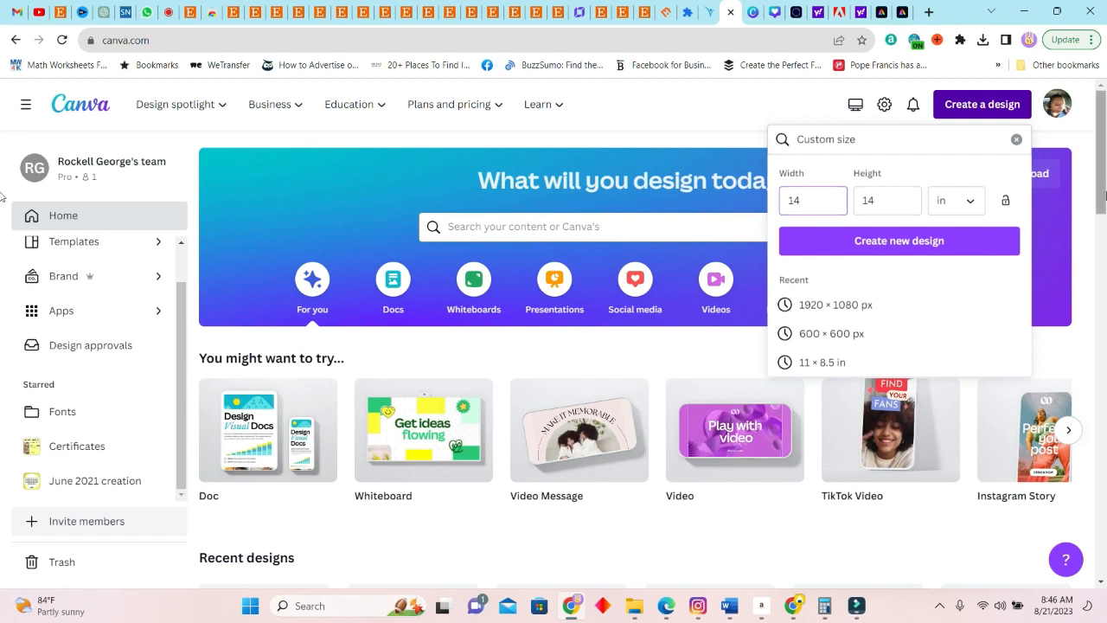
{"action": "left_click", "coordinate": [878, 201]}
{"action": "double_click", "coordinate": [869, 201]}
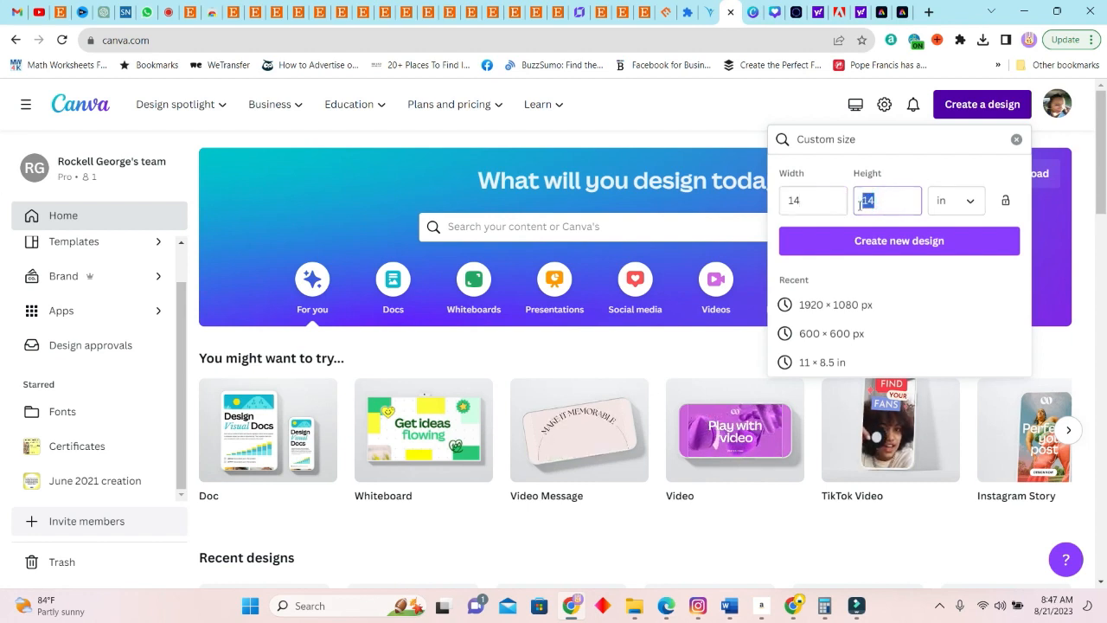
{"action": "type", "text": "11"}
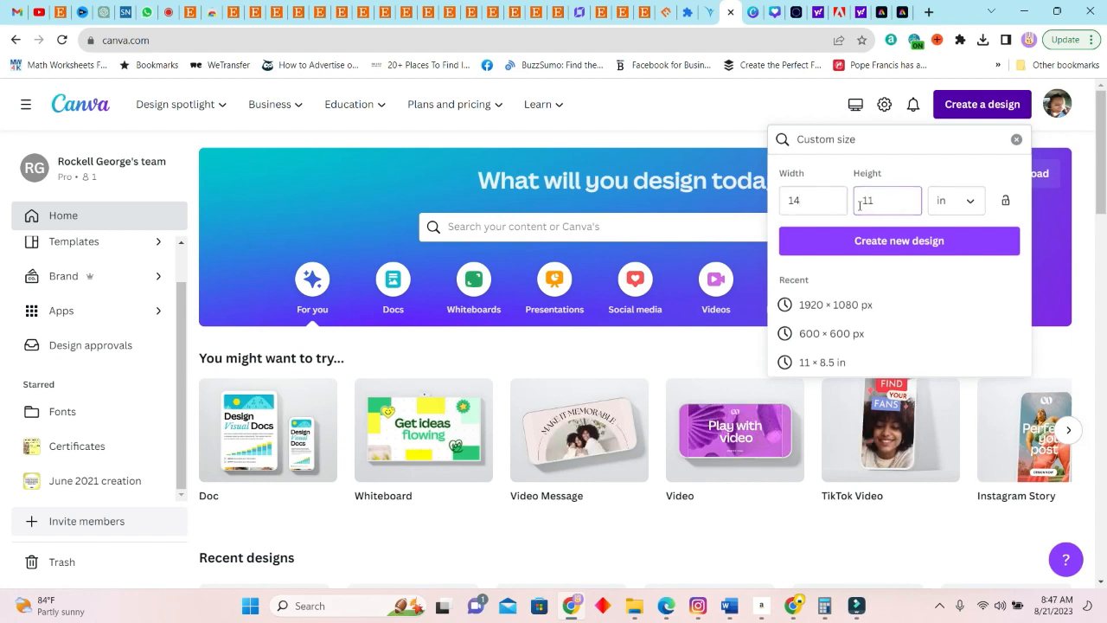
{"action": "left_click", "coordinate": [906, 247]}
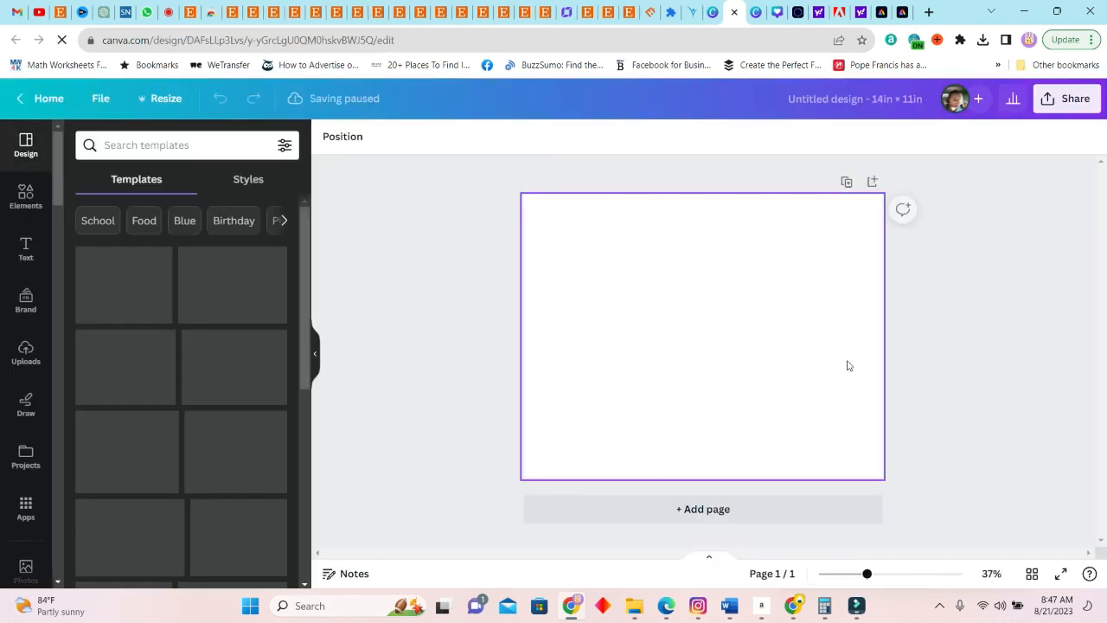
{"action": "mouse_move", "coordinate": [316, 10]}
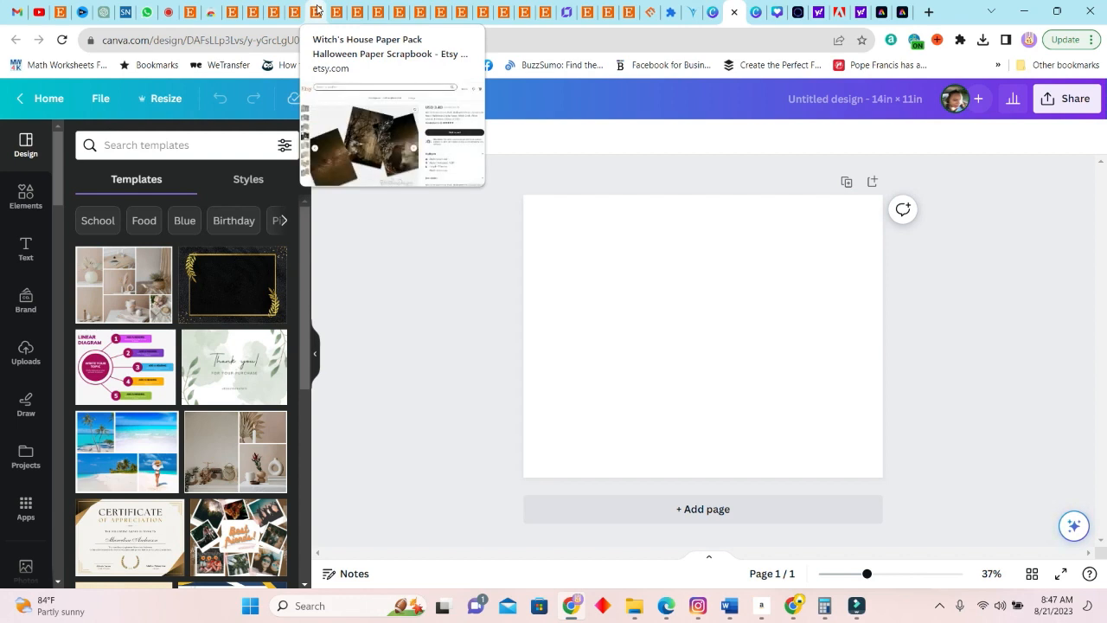
{"action": "left_click", "coordinate": [652, 264]}
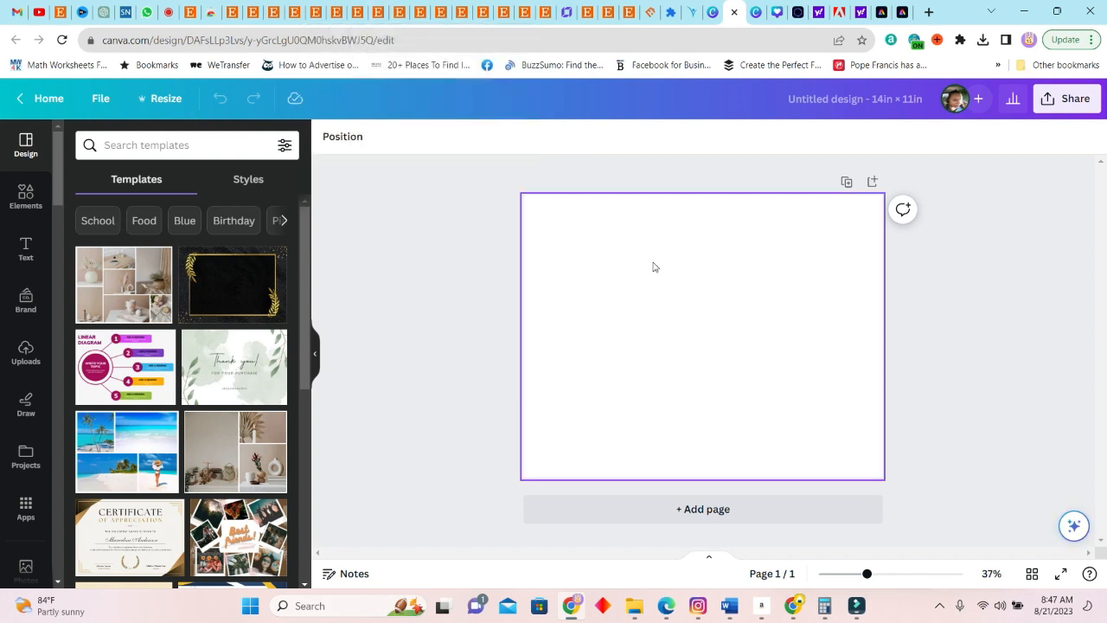
{"action": "left_click", "coordinate": [161, 101]}
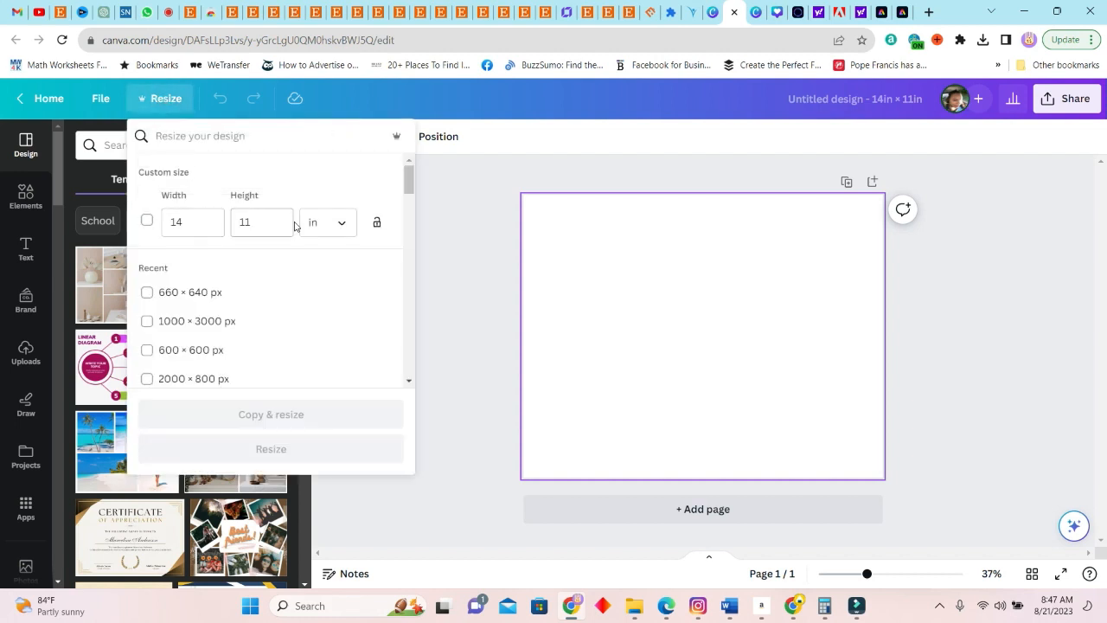
{"action": "scroll", "coordinate": [304, 250], "scroll_direction": "down", "scroll_amount": 3}
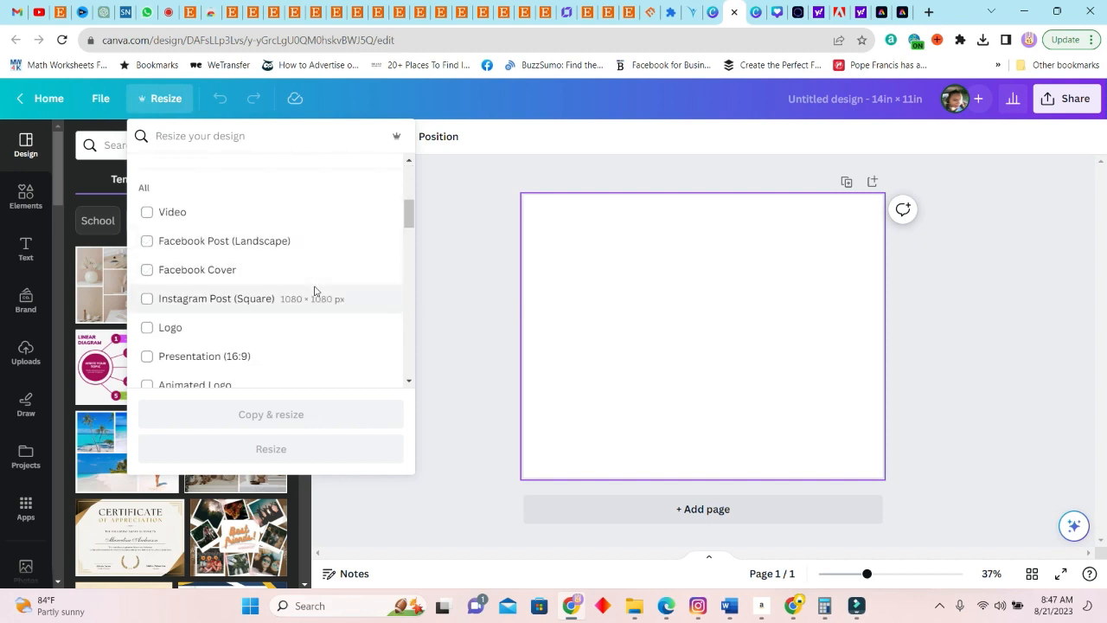
{"action": "left_click", "coordinate": [656, 269]}
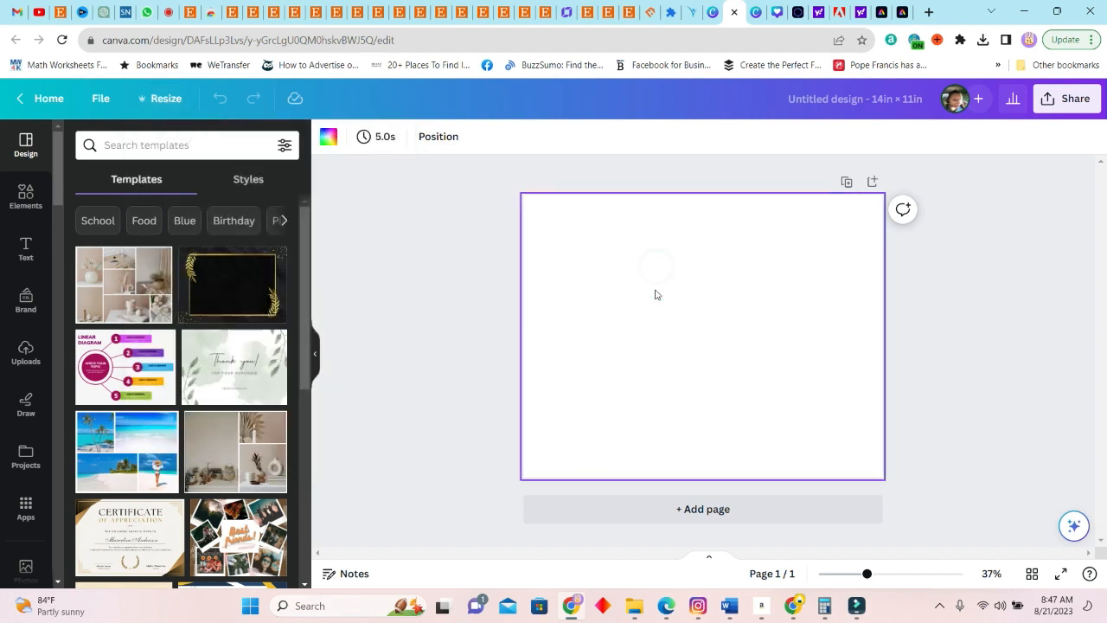
Place the uploaded hooded ghost image on the first page and add further pages for the other ghost images
{"action": "left_click", "coordinate": [26, 207]}
{"action": "left_click", "coordinate": [30, 341]}
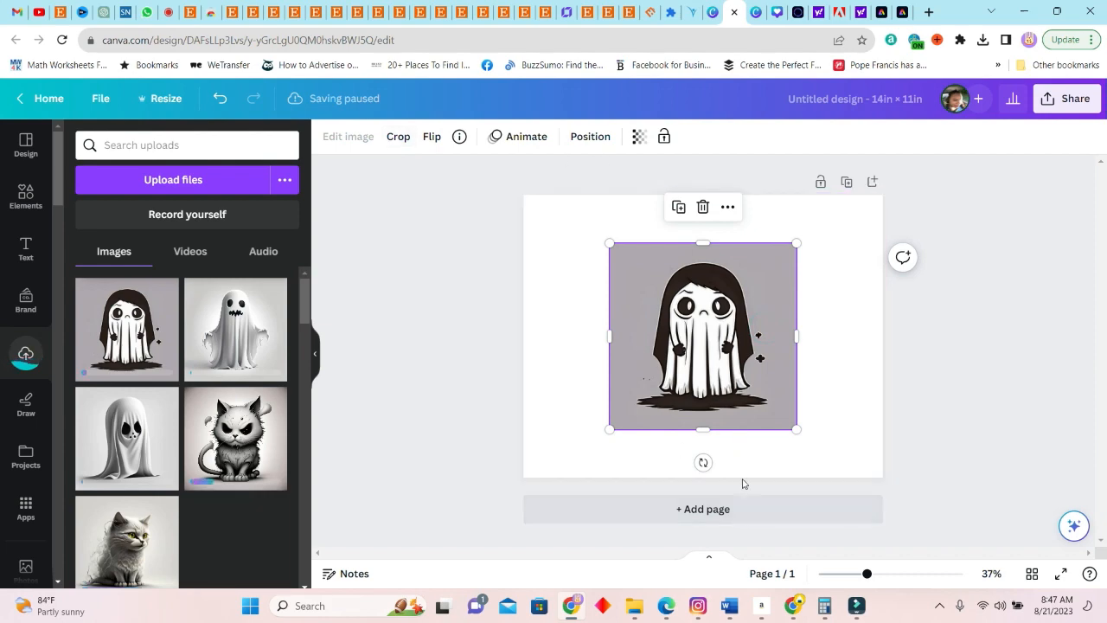
{"action": "left_click", "coordinate": [746, 509]}
{"action": "left_click", "coordinate": [746, 510]}
{"action": "left_click", "coordinate": [738, 511]}
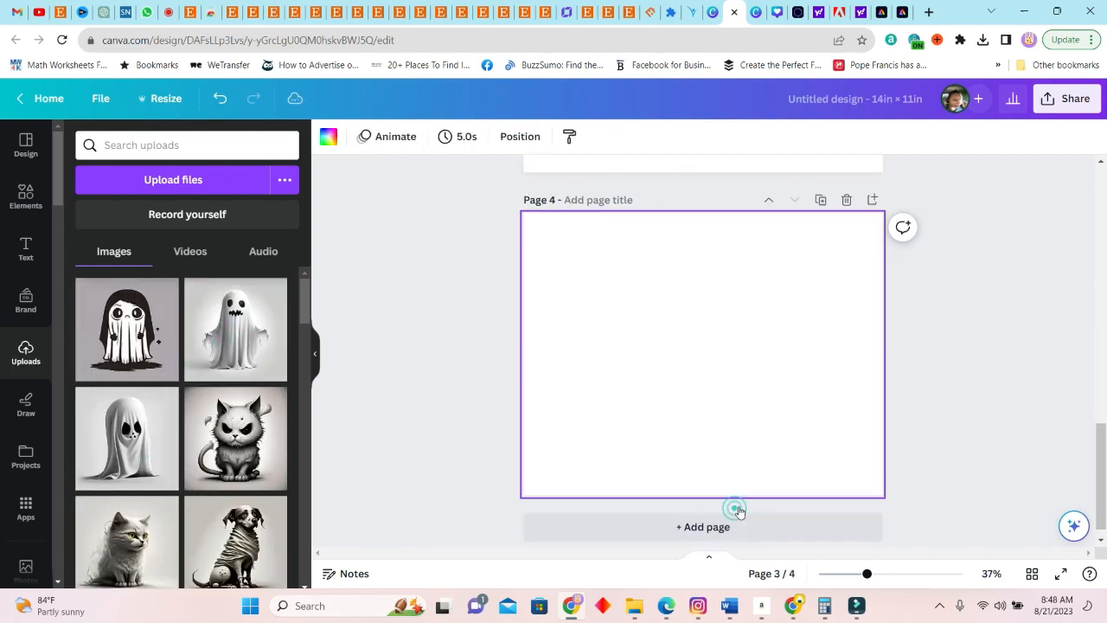
Continue adding pages and place the uploaded cat, dog and draped ghost images on them, one image per page
{"action": "left_click", "coordinate": [746, 511]}
{"action": "left_click", "coordinate": [129, 542]}
{"action": "left_click", "coordinate": [769, 517]}
{"action": "left_click", "coordinate": [237, 434]}
{"action": "left_click", "coordinate": [745, 510]}
{"action": "scroll", "coordinate": [88, 440], "scroll_direction": "down", "scroll_amount": 3}
{"action": "left_click", "coordinate": [127, 439]}
{"action": "left_click", "coordinate": [743, 510]}
{"action": "left_click", "coordinate": [235, 333]}
{"action": "left_click", "coordinate": [704, 509]}
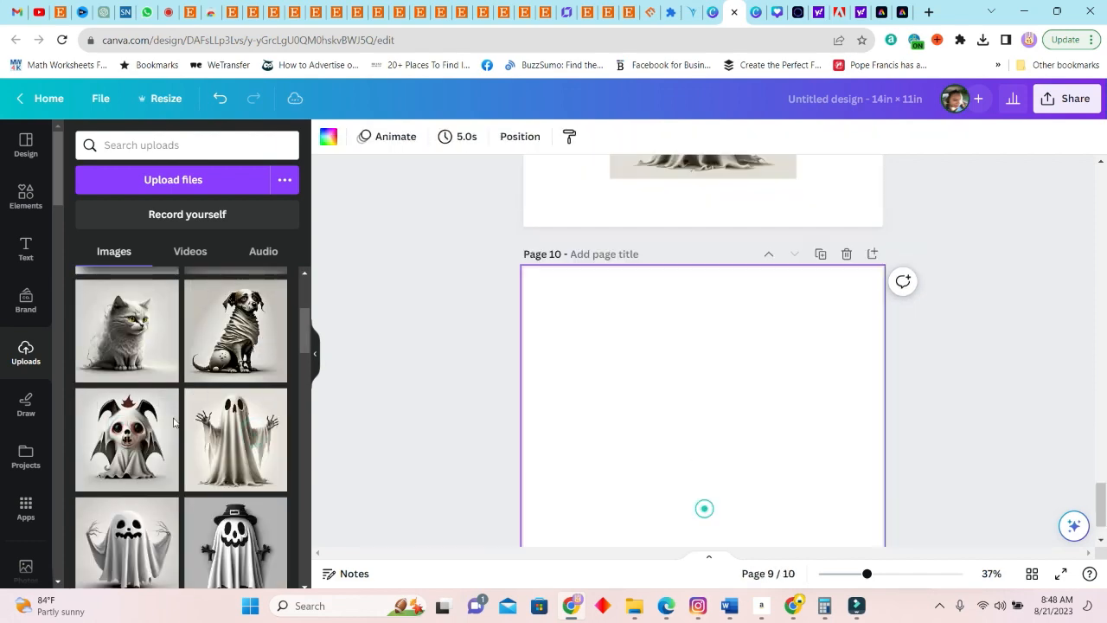
Add the last pages and place the remaining uploaded ghost images on them
{"action": "left_click", "coordinate": [741, 510]}
{"action": "scroll", "coordinate": [174, 422], "scroll_direction": "down", "scroll_amount": 3}
{"action": "left_click", "coordinate": [139, 437]}
{"action": "left_click", "coordinate": [741, 510]}
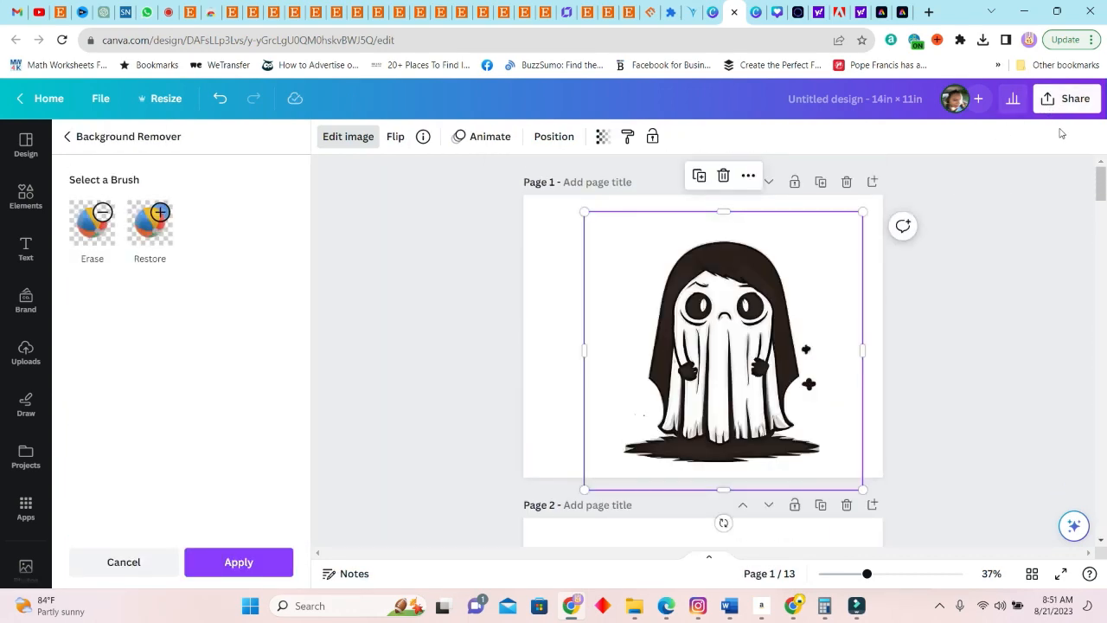
Download all 13 pages of the design as PNG files with a transparent background
{"action": "left_click", "coordinate": [1066, 99]}
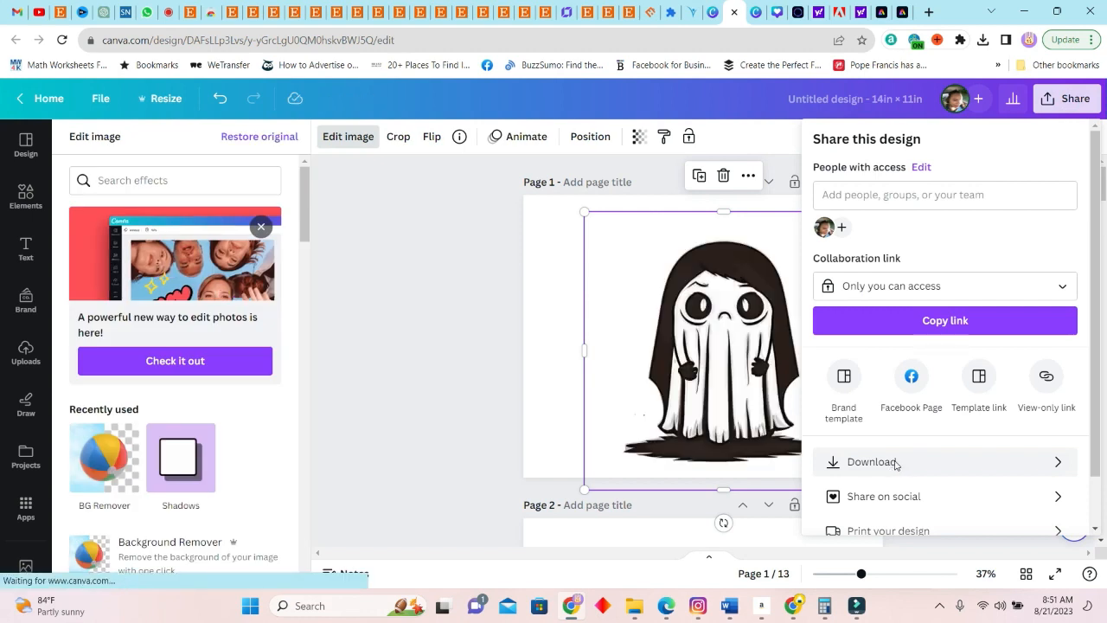
{"action": "left_click", "coordinate": [895, 465]}
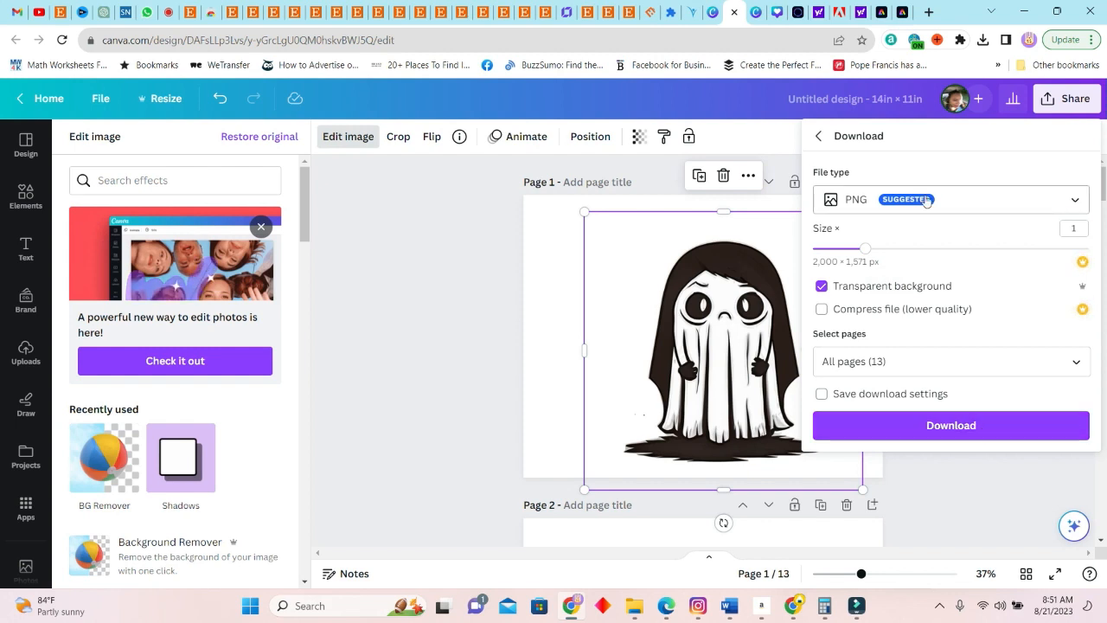
{"action": "left_click", "coordinate": [1076, 360]}
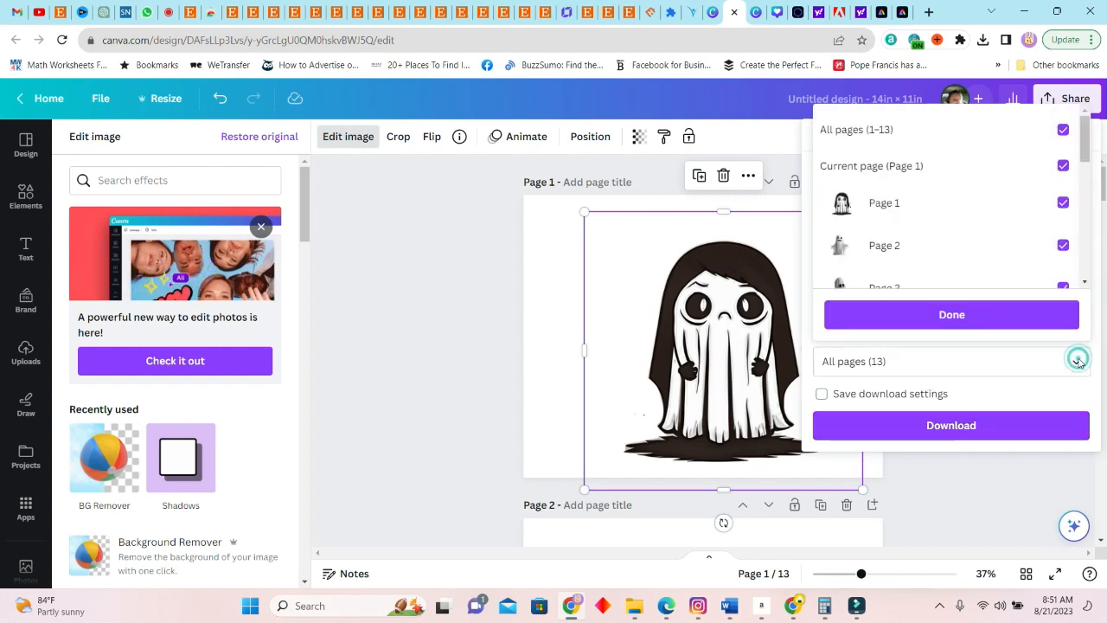
{"action": "left_click", "coordinate": [960, 315]}
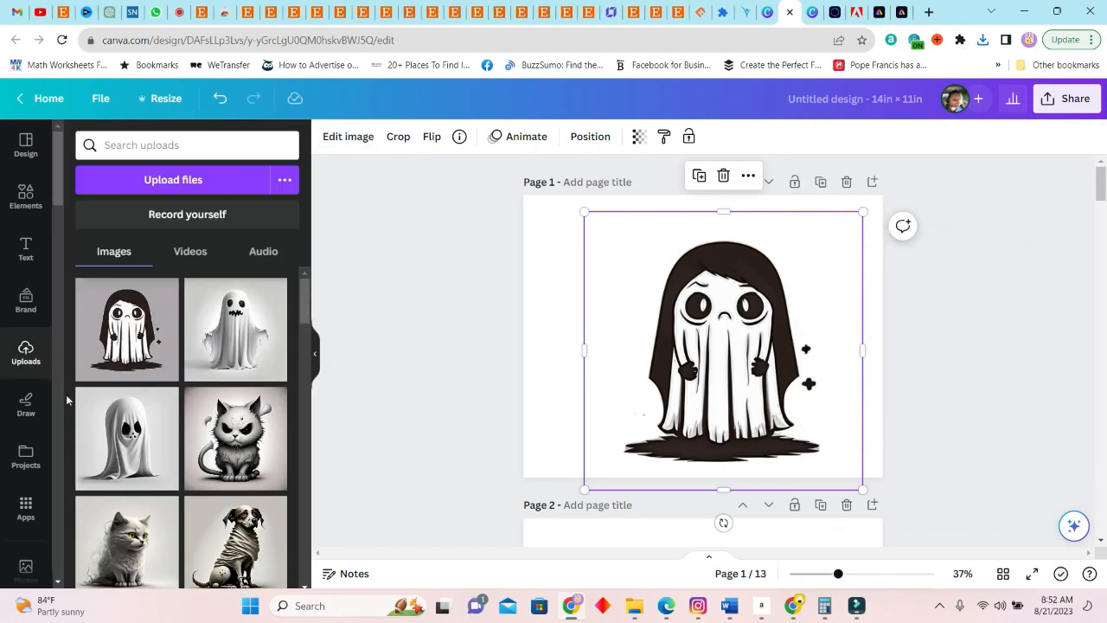
Upload all 13 exported transparent PNG files from the Untitled design folder in Downloads
{"action": "left_click", "coordinate": [636, 608]}
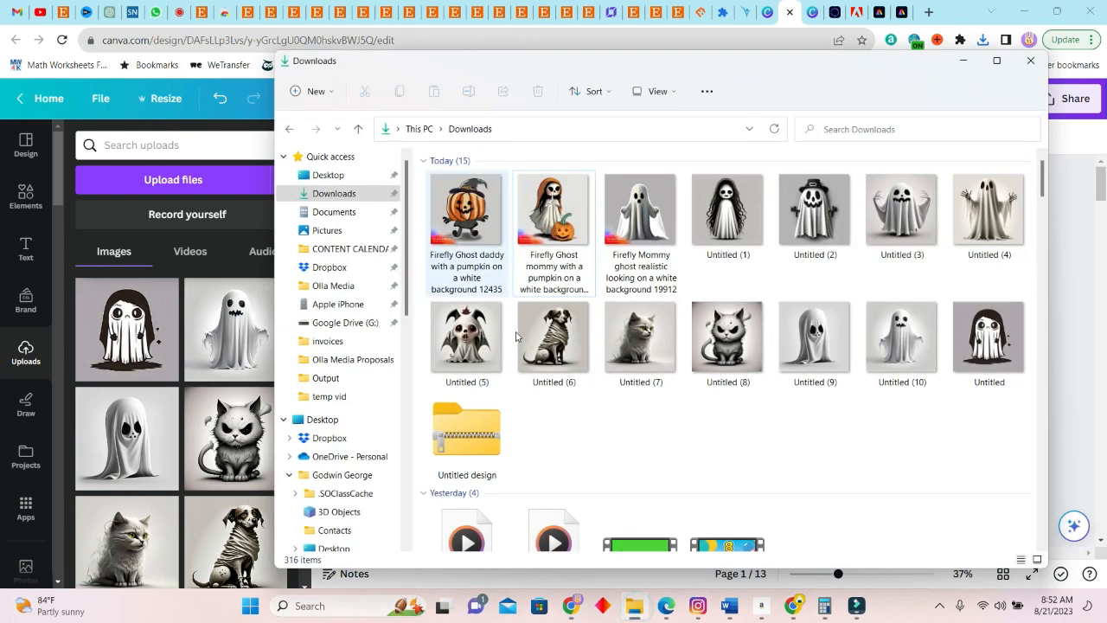
{"action": "left_click", "coordinate": [1069, 283]}
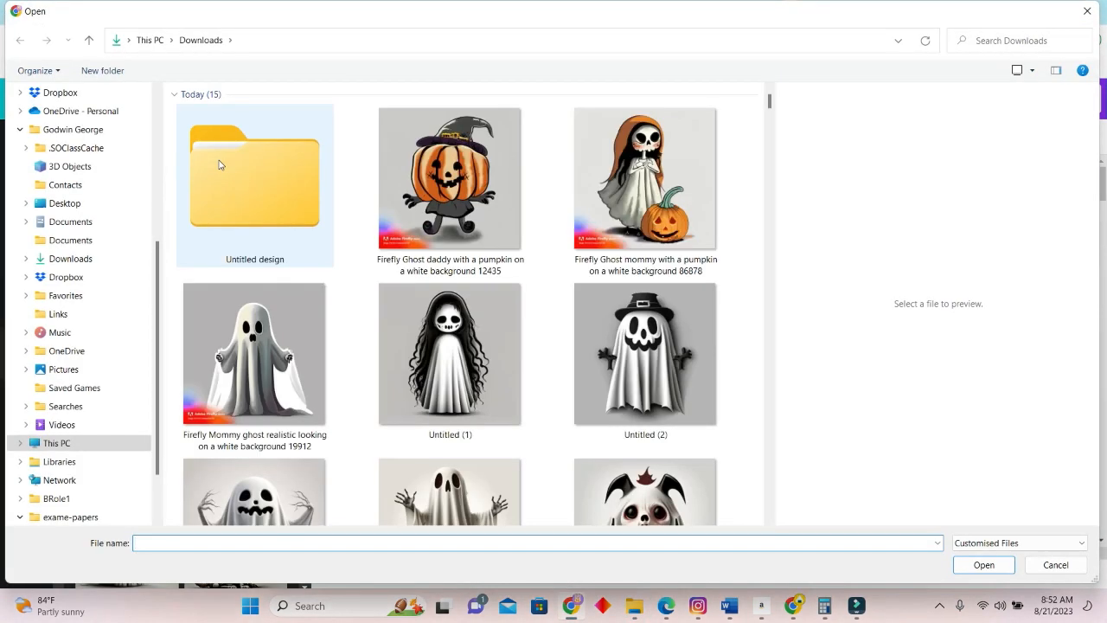
{"action": "double_click", "coordinate": [251, 189]}
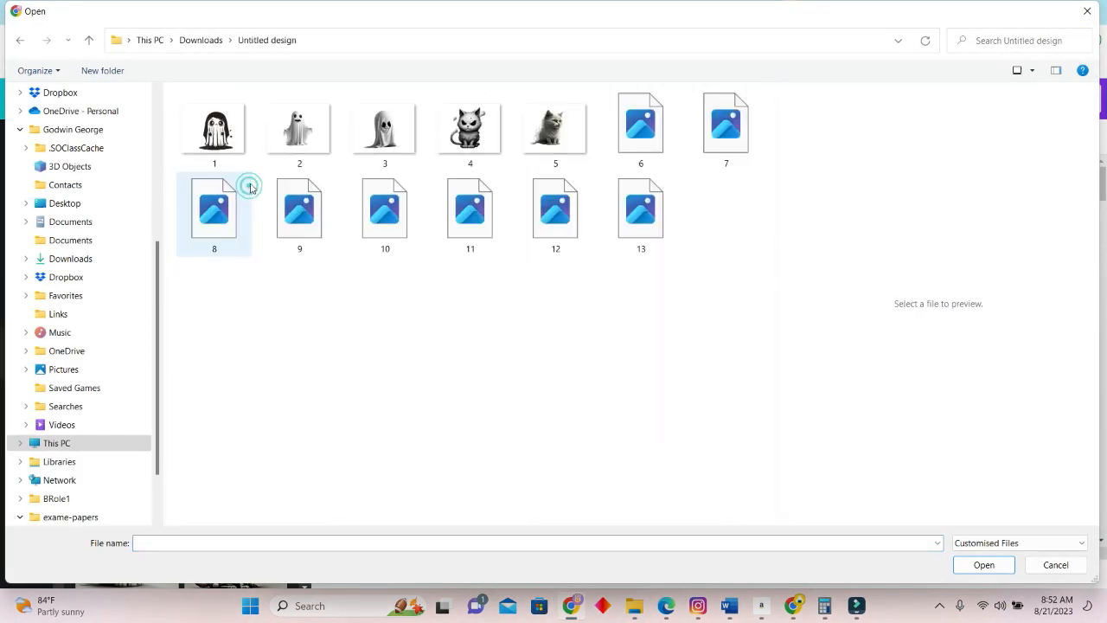
{"action": "key", "text": "ctrl+a"}
{"action": "left_click", "coordinate": [979, 566]}
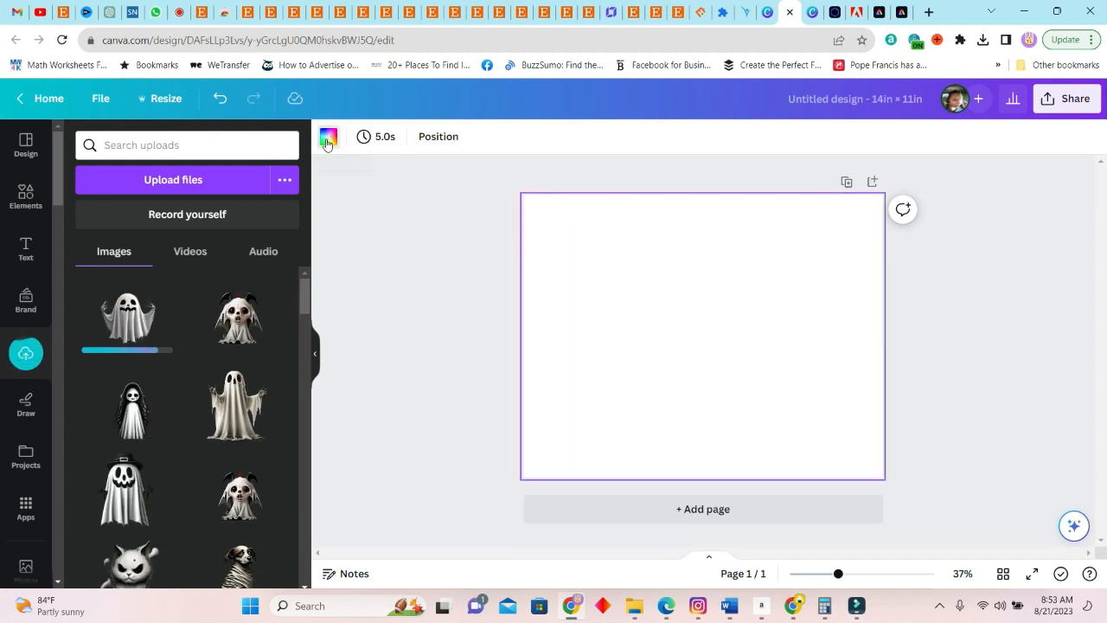
Set the blank page's background to the dark gray default solid color
{"action": "left_click", "coordinate": [330, 140]}
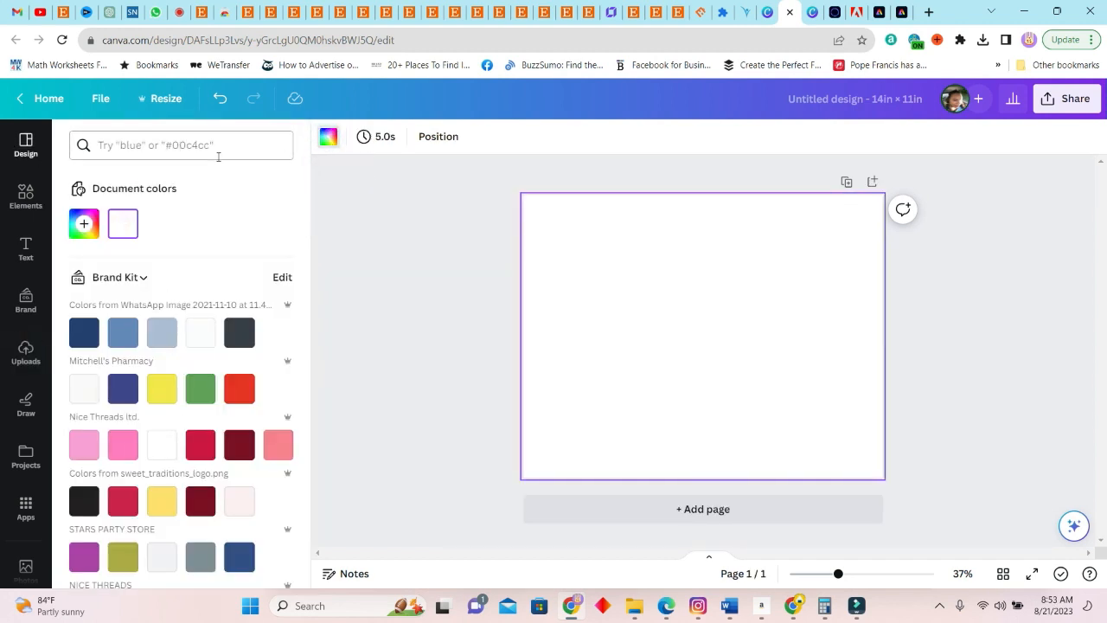
{"action": "left_click", "coordinate": [160, 148]}
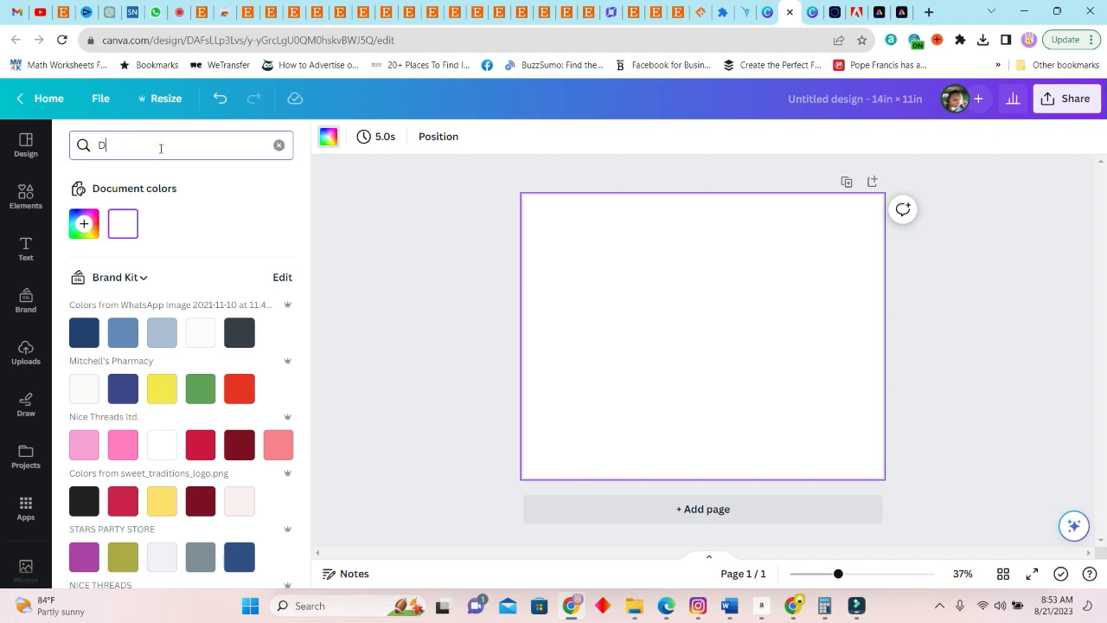
{"action": "scroll", "coordinate": [191, 483], "scroll_direction": "down", "scroll_amount": 10}
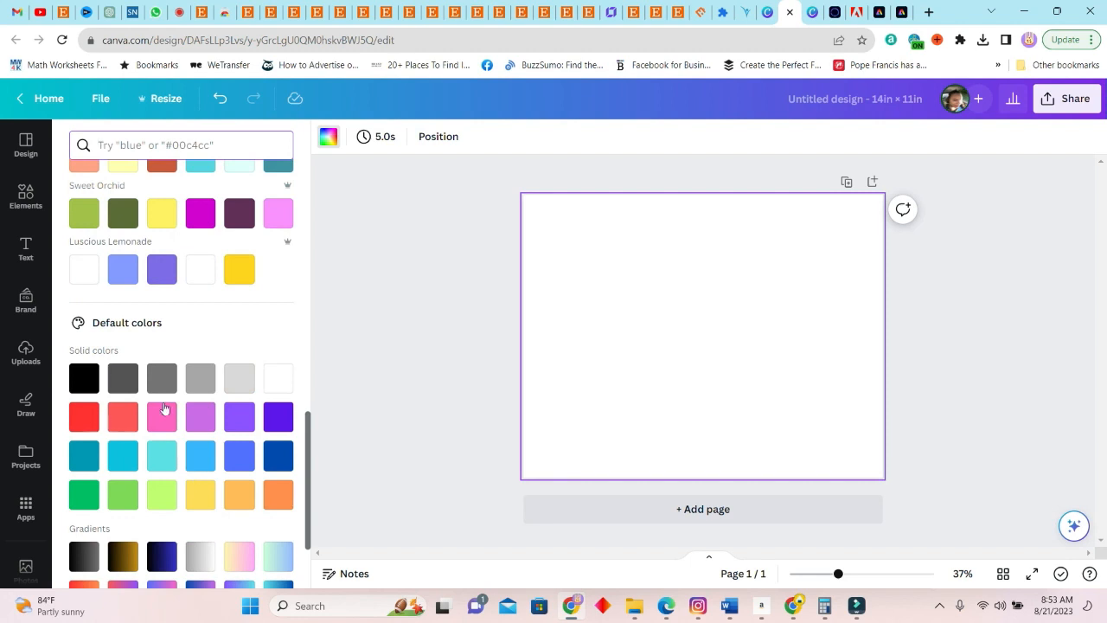
{"action": "left_click", "coordinate": [159, 380]}
{"action": "left_click", "coordinate": [130, 384]}
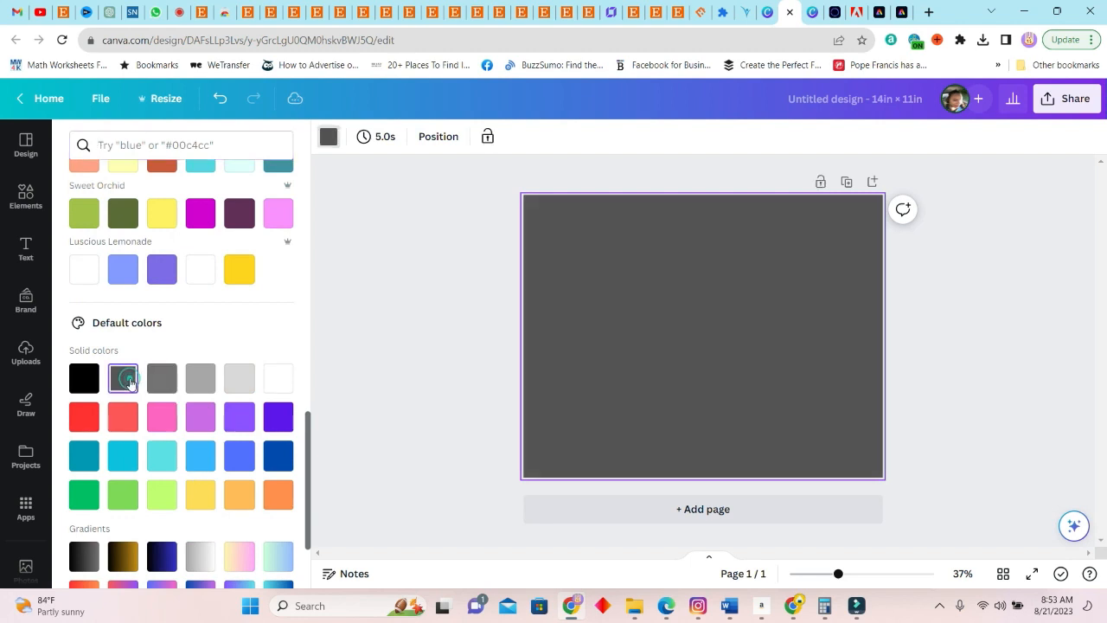
{"action": "left_click", "coordinate": [871, 354]}
{"action": "left_click", "coordinate": [916, 334]}
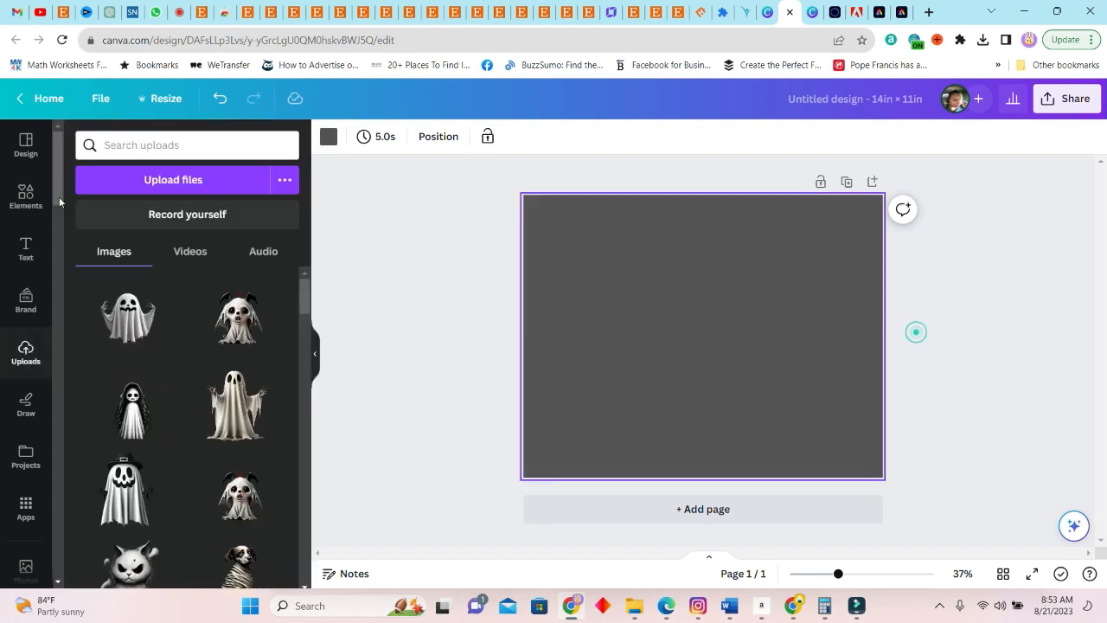
Search the elements for "spiderwebs" and place a draping cobweb graphic in the page's upper-left corner
{"action": "left_click", "coordinate": [21, 198]}
{"action": "left_click", "coordinate": [206, 142]}
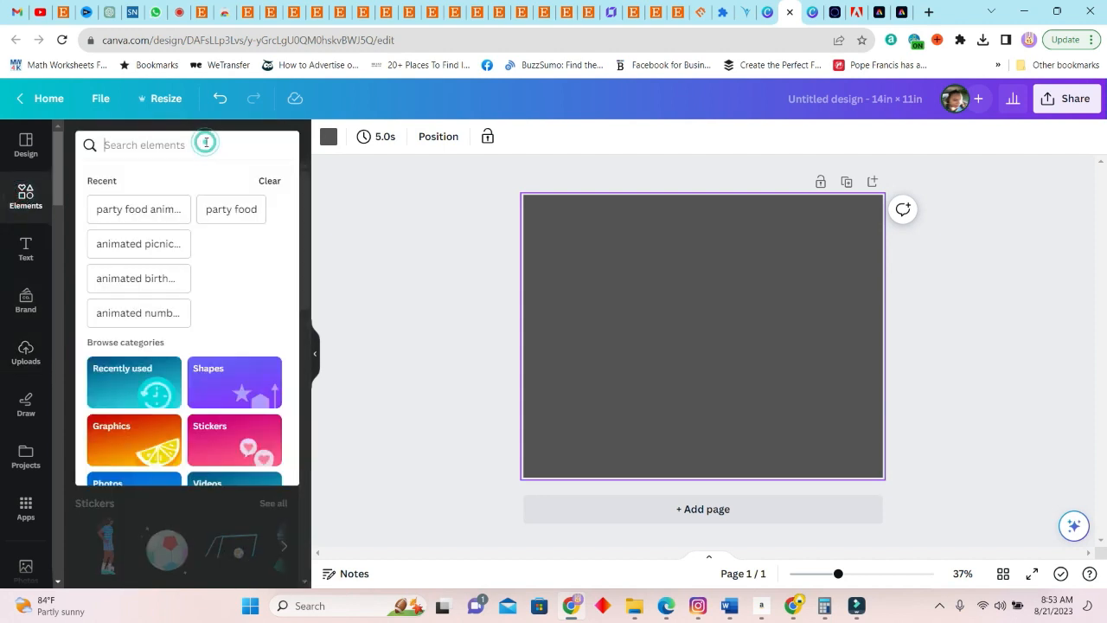
{"action": "type", "text": "spiderwebs"}
{"action": "key", "text": "Return"}
{"action": "left_click", "coordinate": [166, 298]}
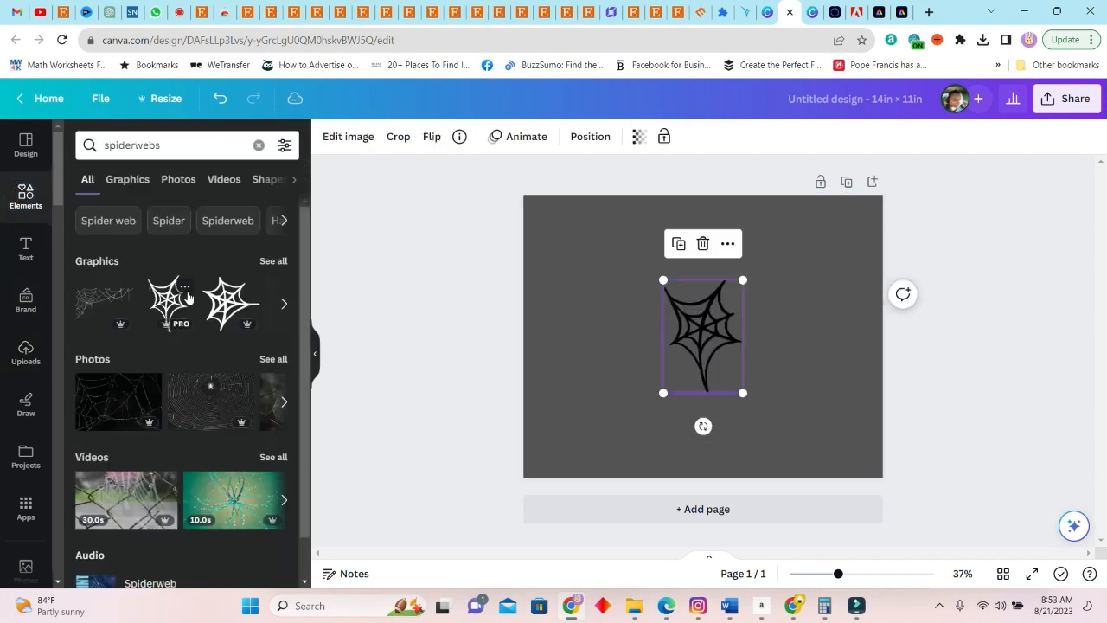
{"action": "key", "text": "Delete"}
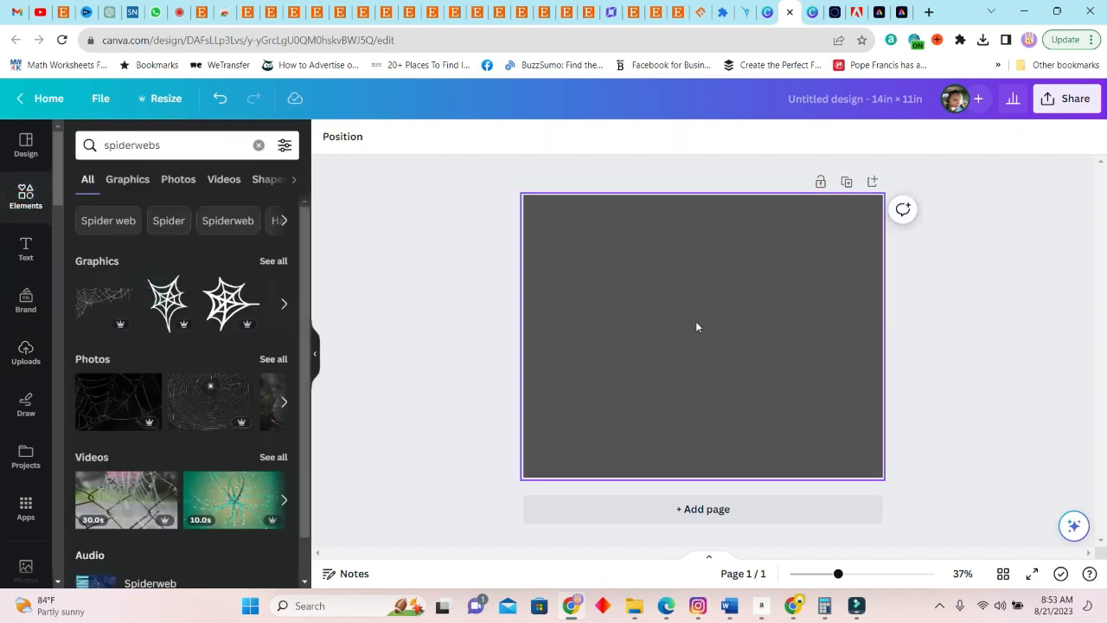
{"action": "left_click", "coordinate": [202, 394]}
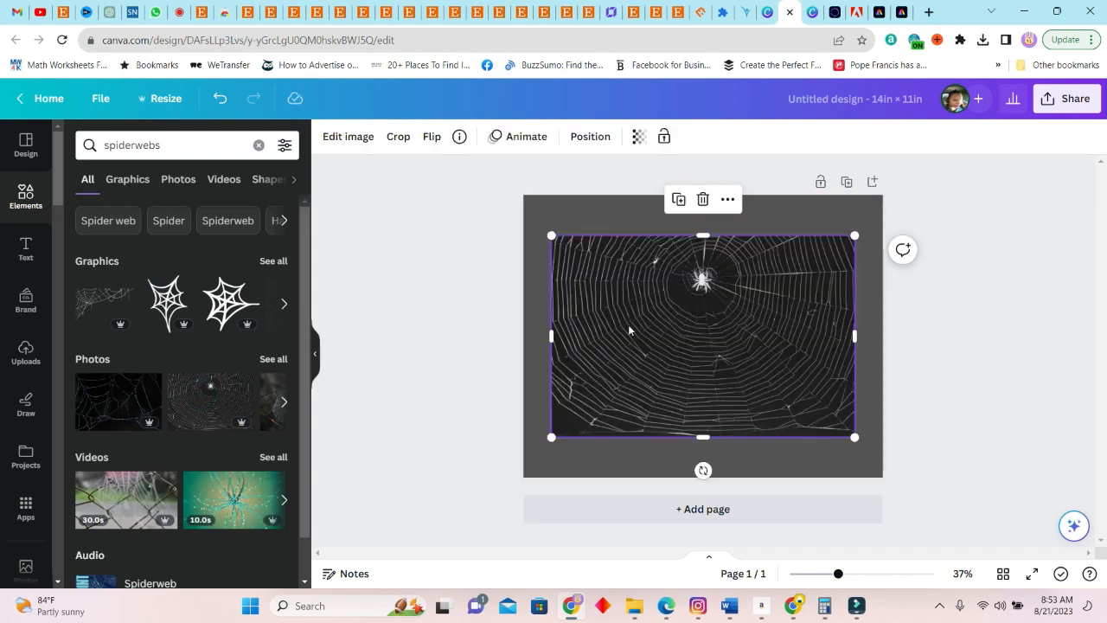
{"action": "left_click_drag", "start_coordinate": [675, 323], "coordinate": [571, 221]}
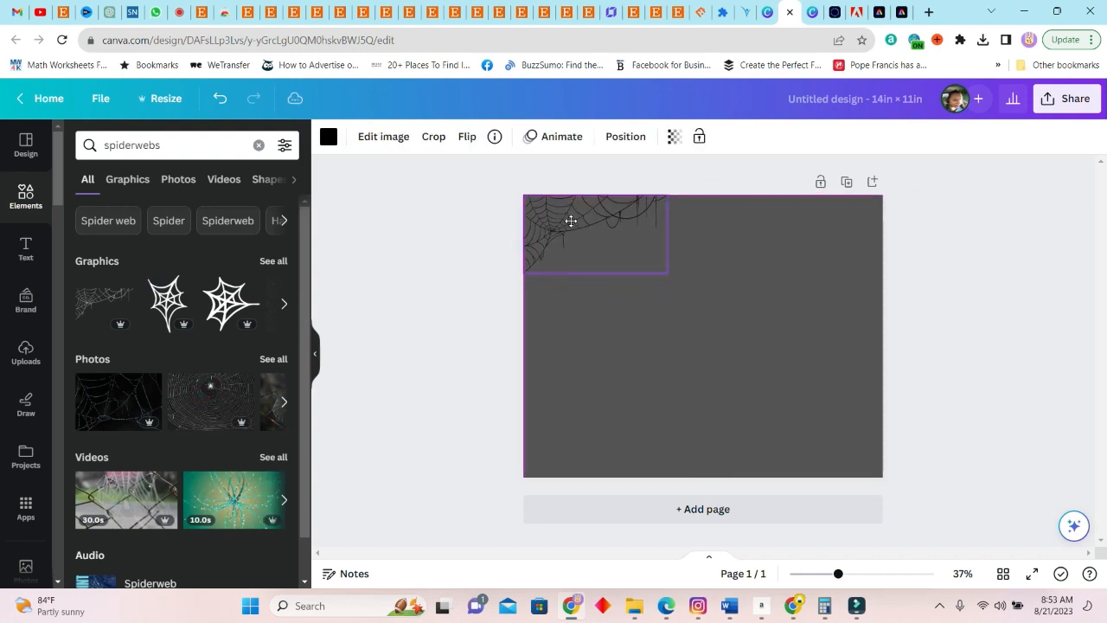
Add the recommended spider-on-web graphic to the page's upper-right area and remove the plain round web graphic
{"action": "left_click", "coordinate": [278, 266]}
{"action": "left_click", "coordinate": [253, 359]}
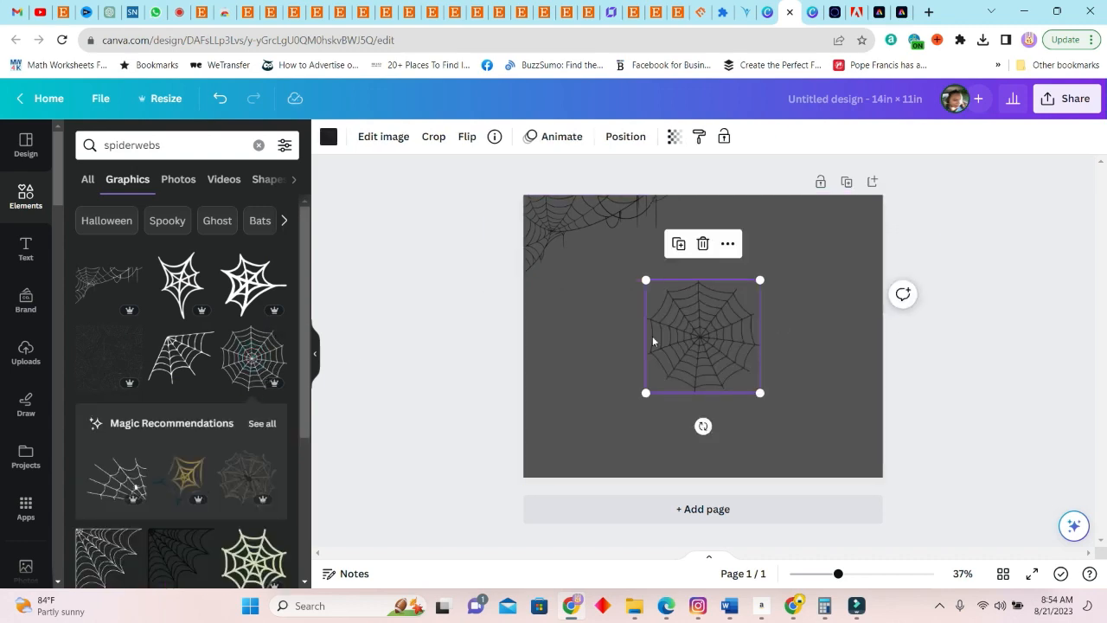
{"action": "left_click", "coordinate": [248, 477]}
{"action": "left_click_drag", "start_coordinate": [708, 331], "coordinate": [839, 237]}
{"action": "left_click", "coordinate": [668, 314]}
{"action": "key", "text": "Delete"}
Place a cobweb graphic in the page's lower-right corner and a hanging spider at the upper edge, right of center
{"action": "scroll", "coordinate": [240, 464], "scroll_direction": "down", "scroll_amount": 5}
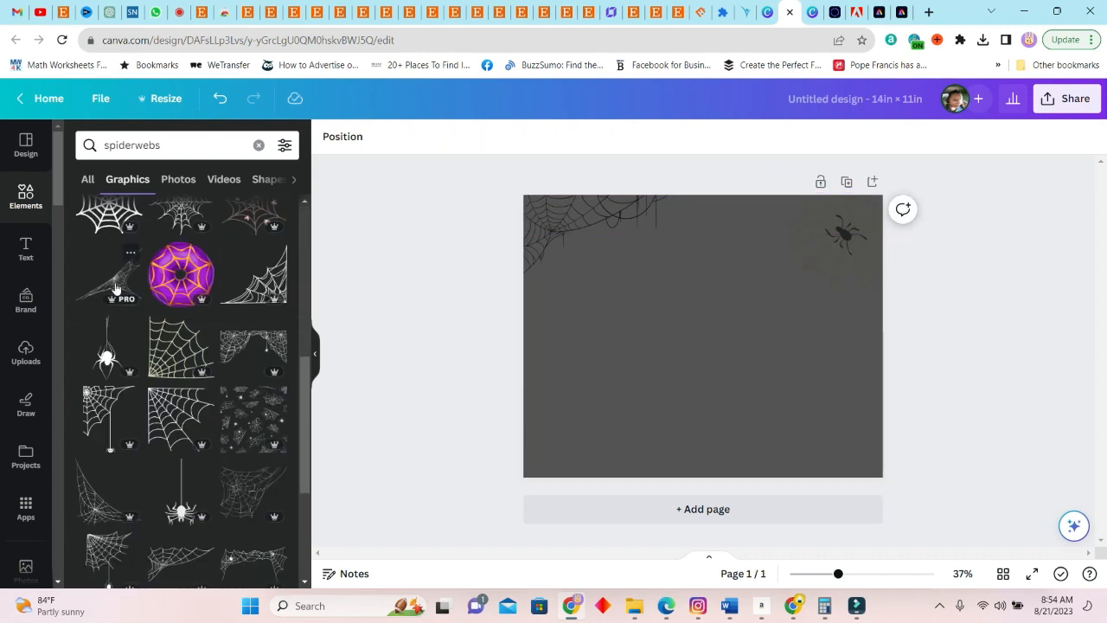
{"action": "left_click", "coordinate": [116, 288]}
{"action": "left_click_drag", "start_coordinate": [732, 363], "coordinate": [875, 471]}
{"action": "left_click", "coordinate": [103, 477]}
{"action": "left_click_drag", "start_coordinate": [699, 358], "coordinate": [743, 256]}
Add the bats graphic over the upper-left cobweb and set its transparency to 43
{"action": "left_click", "coordinate": [179, 467]}
{"action": "left_click_drag", "start_coordinate": [701, 327], "coordinate": [587, 247]}
{"action": "left_click_drag", "start_coordinate": [647, 312], "coordinate": [611, 277]}
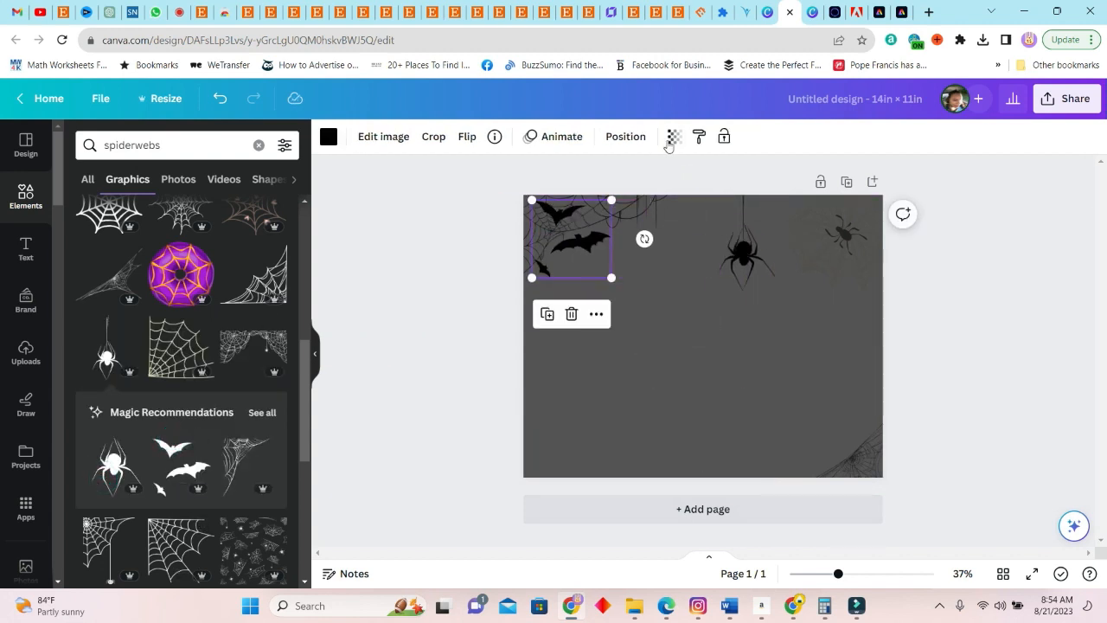
{"action": "left_click", "coordinate": [674, 137]}
{"action": "left_click_drag", "start_coordinate": [674, 197], "coordinate": [603, 208]}
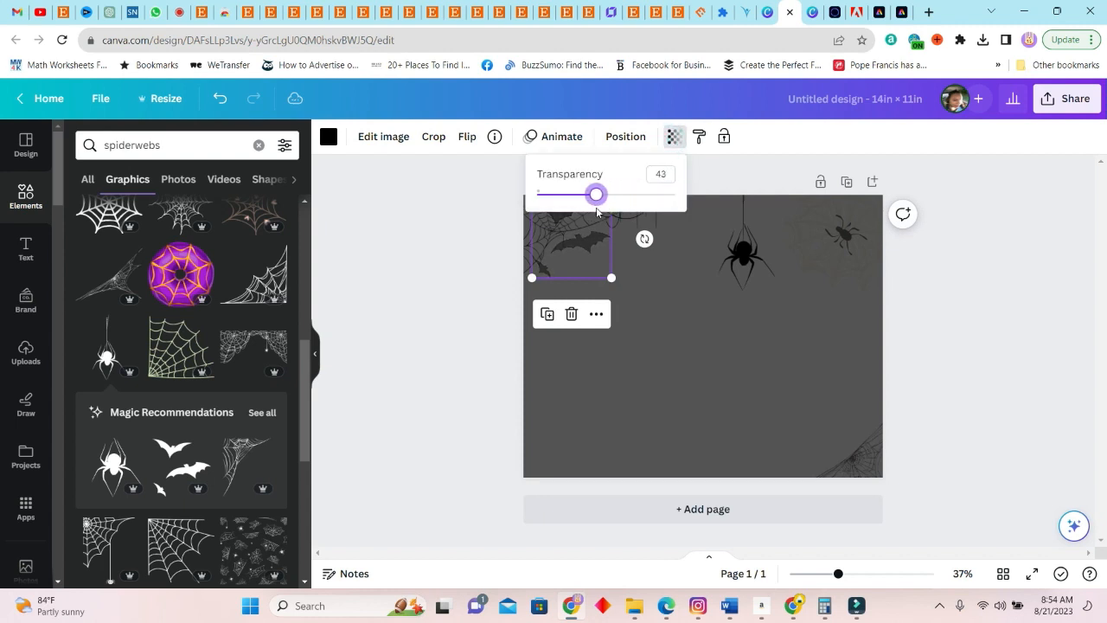
Set the hanging spider's transparency to 45 and shift the bats slightly lower on the page
{"action": "left_click", "coordinate": [740, 255]}
{"action": "left_click", "coordinate": [695, 135]}
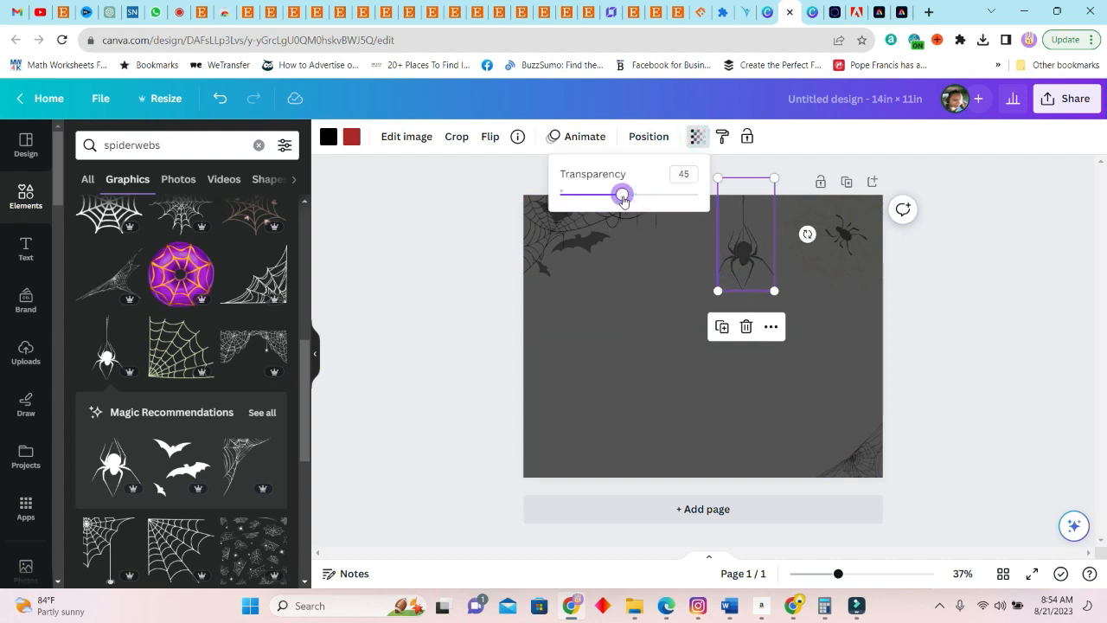
{"action": "left_click", "coordinate": [942, 302]}
{"action": "mouse_move", "coordinate": [603, 247]}
{"action": "left_mouse_down"}
{"action": "mouse_move", "coordinate": [617, 258]}
{"action": "mouse_move", "coordinate": [601, 268]}
{"action": "left_mouse_up"}
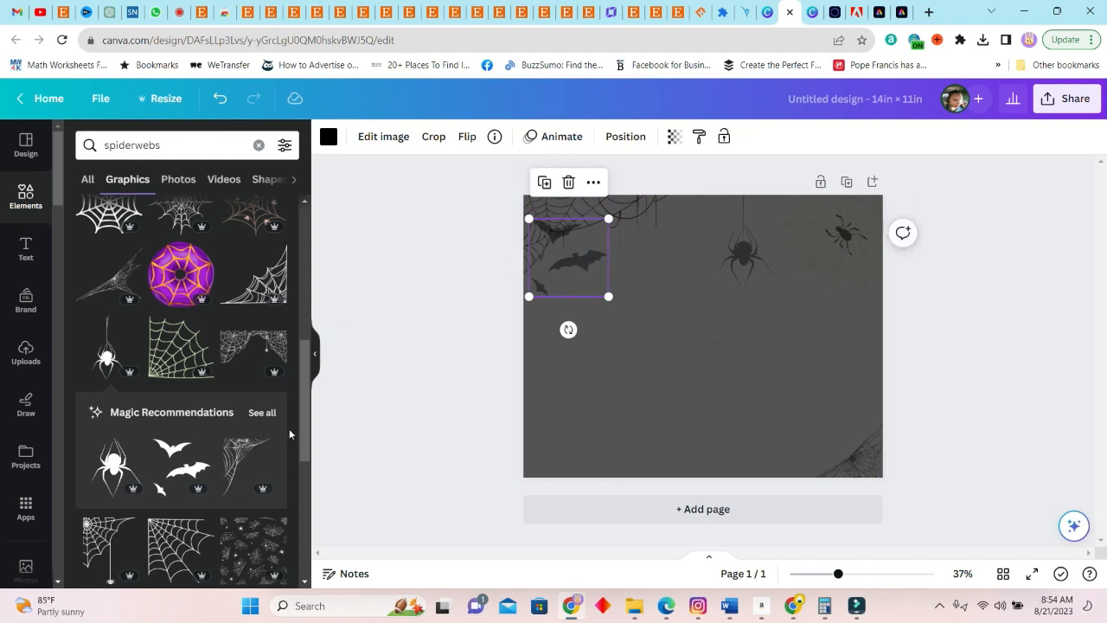
Add a second hanging spider at the page's upper edge between the bats and the first spider, and make it semi-transparent
{"action": "scroll", "coordinate": [289, 433], "scroll_direction": "down", "scroll_amount": 2}
{"action": "left_click", "coordinate": [181, 476]}
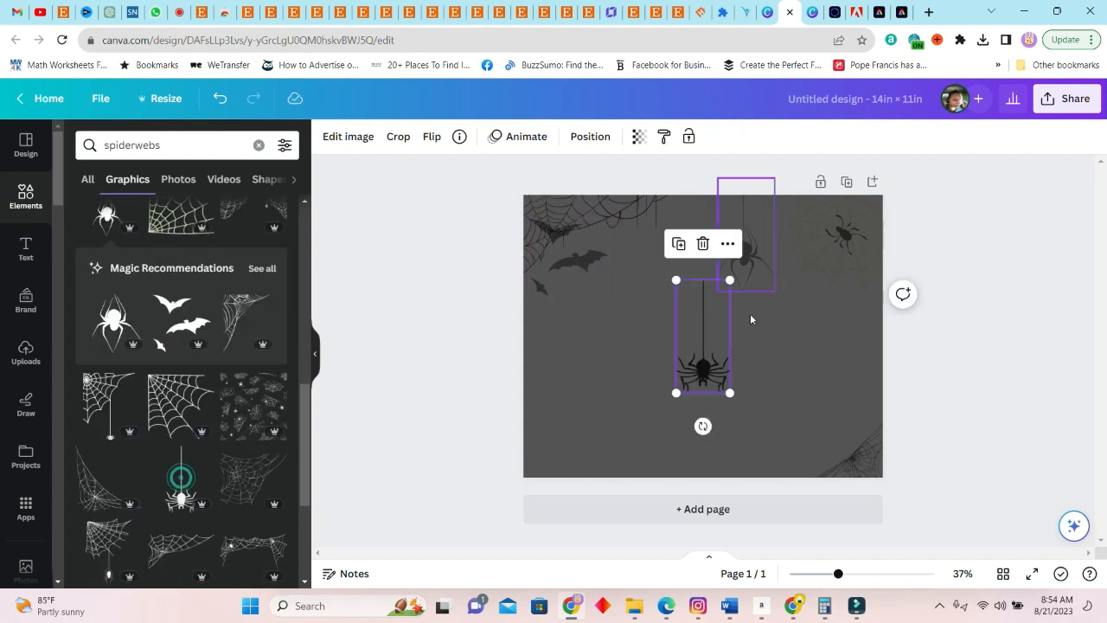
{"action": "left_click_drag", "start_coordinate": [694, 378], "coordinate": [635, 253]}
{"action": "left_click", "coordinate": [675, 137]}
{"action": "left_click_drag", "start_coordinate": [667, 193], "coordinate": [600, 193]}
{"action": "left_click", "coordinate": [942, 268]}
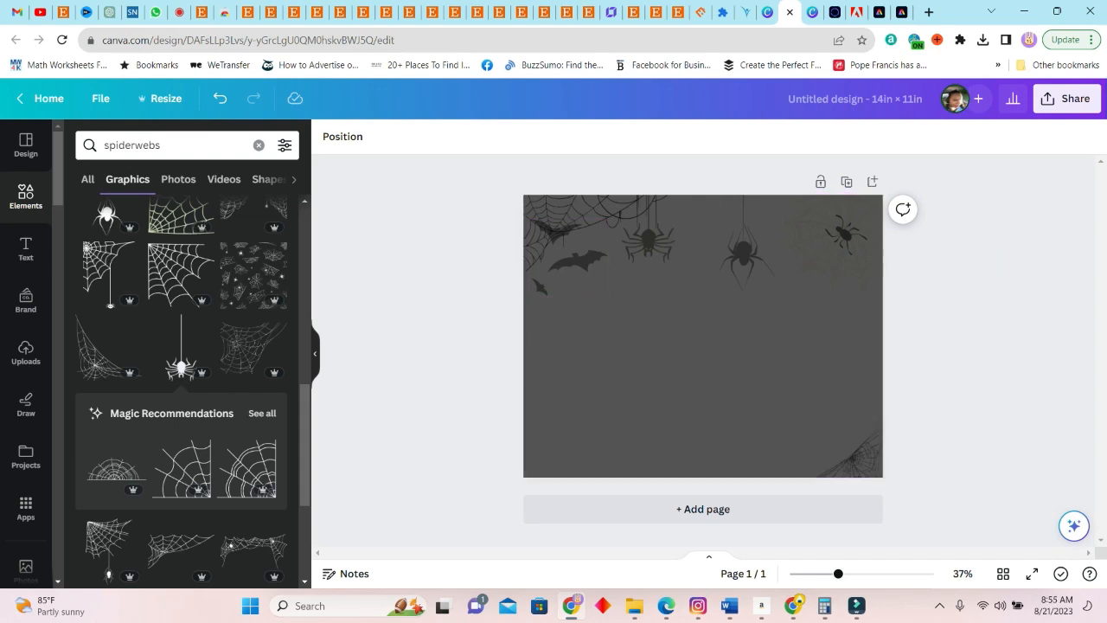
Place the uploaded long-haired skeleton ghost on the page and enlarge it near the center
{"action": "left_click", "coordinate": [27, 353]}
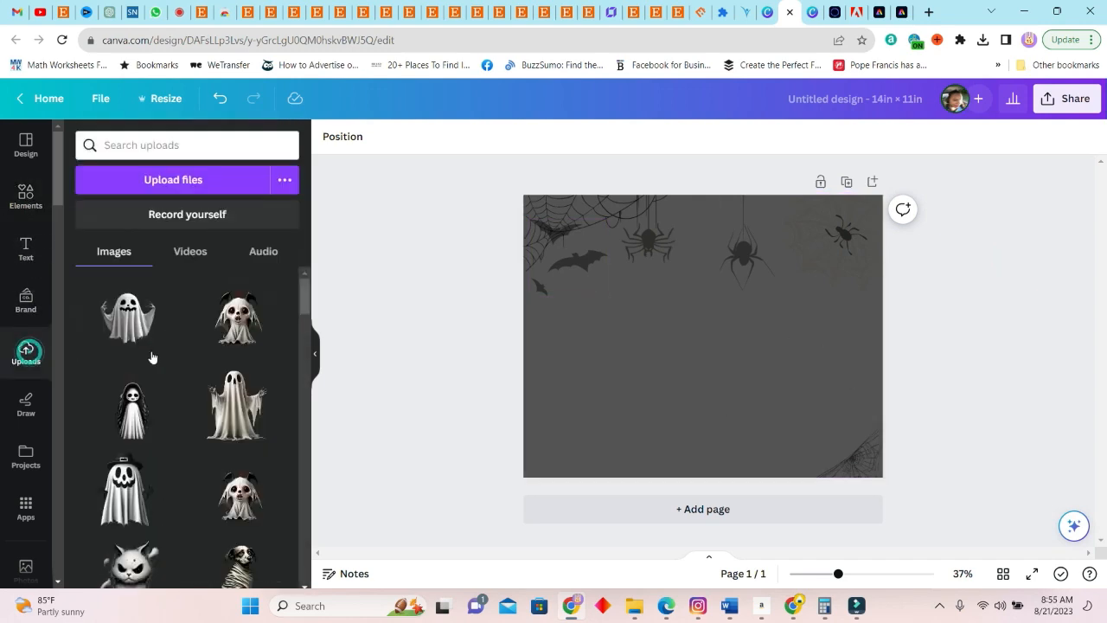
{"action": "left_click", "coordinate": [128, 426]}
{"action": "left_click_drag", "start_coordinate": [708, 364], "coordinate": [620, 384]}
{"action": "left_click_drag", "start_coordinate": [741, 250], "coordinate": [796, 206]}
{"action": "mouse_move", "coordinate": [658, 373]}
{"action": "left_mouse_down"}
{"action": "mouse_move", "coordinate": [631, 377]}
{"action": "mouse_move", "coordinate": [671, 377]}
{"action": "left_mouse_up"}
Add the uploaded ghost with the buckled hat and position it on the page's left side, with the long-haired ghost to its right
{"action": "scroll", "coordinate": [256, 398], "scroll_direction": "down", "scroll_amount": 3}
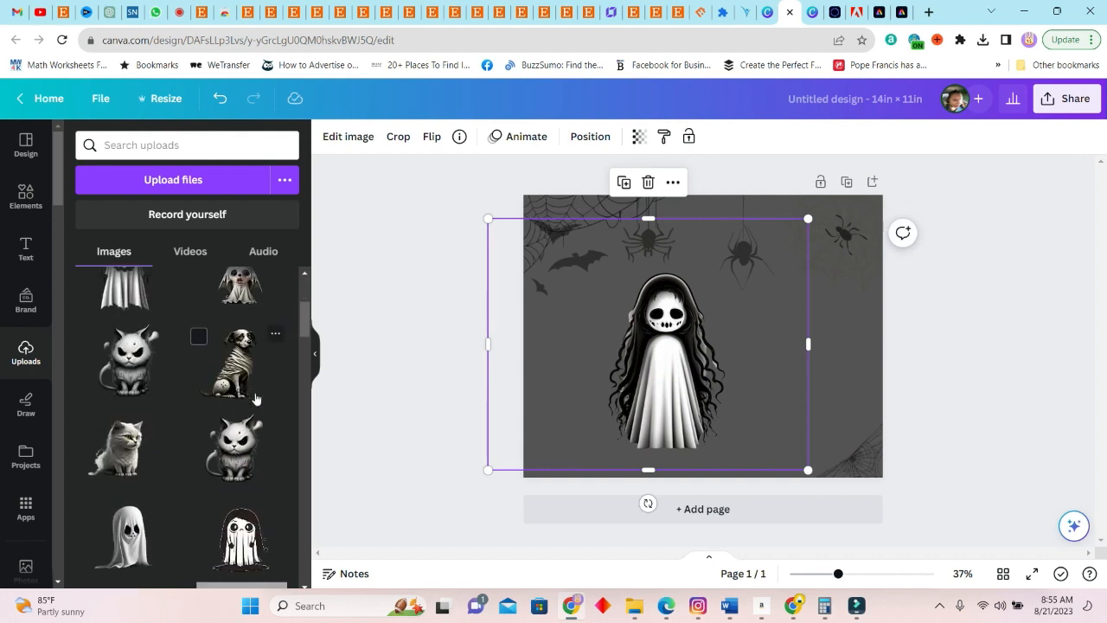
{"action": "scroll", "coordinate": [186, 473], "scroll_direction": "down", "scroll_amount": 2}
{"action": "left_click", "coordinate": [242, 483]}
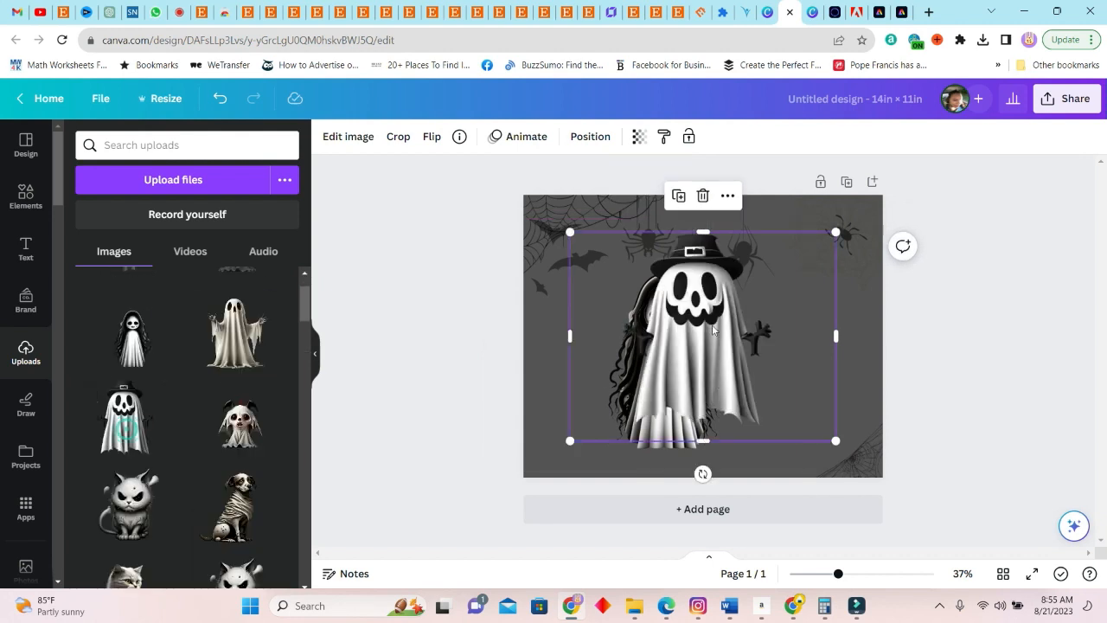
{"action": "left_click_drag", "start_coordinate": [709, 338], "coordinate": [758, 345]}
{"action": "left_click_drag", "start_coordinate": [624, 362], "coordinate": [662, 363]}
{"action": "mouse_move", "coordinate": [559, 369]}
{"action": "left_mouse_down"}
{"action": "mouse_move", "coordinate": [533, 364]}
{"action": "mouse_move", "coordinate": [560, 364]}
{"action": "left_mouse_up"}
{"action": "left_click_drag", "start_coordinate": [754, 269], "coordinate": [703, 308]}
{"action": "left_click_drag", "start_coordinate": [839, 573], "coordinate": [854, 573]}
{"action": "left_click_drag", "start_coordinate": [717, 276], "coordinate": [678, 307]}
{"action": "left_click_drag", "start_coordinate": [529, 406], "coordinate": [529, 380]}
Shrink the long-haired ghost and move it next to the hat-wearing ghost
{"action": "left_click", "coordinate": [897, 248]}
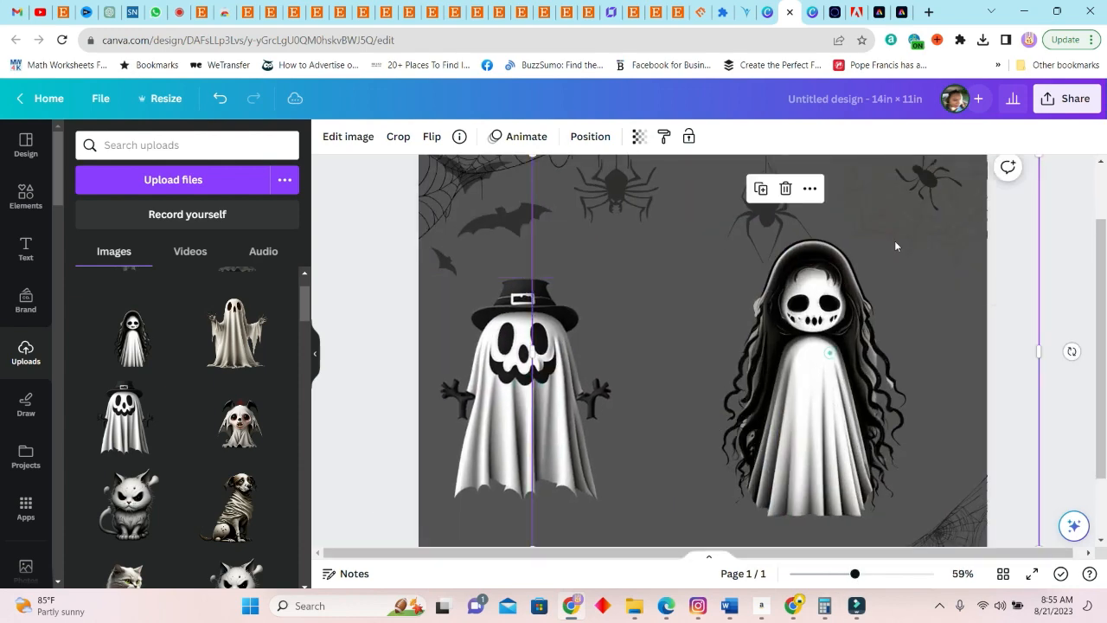
{"action": "left_click_drag", "start_coordinate": [897, 247], "coordinate": [856, 345]}
{"action": "left_click_drag", "start_coordinate": [997, 248], "coordinate": [834, 246]}
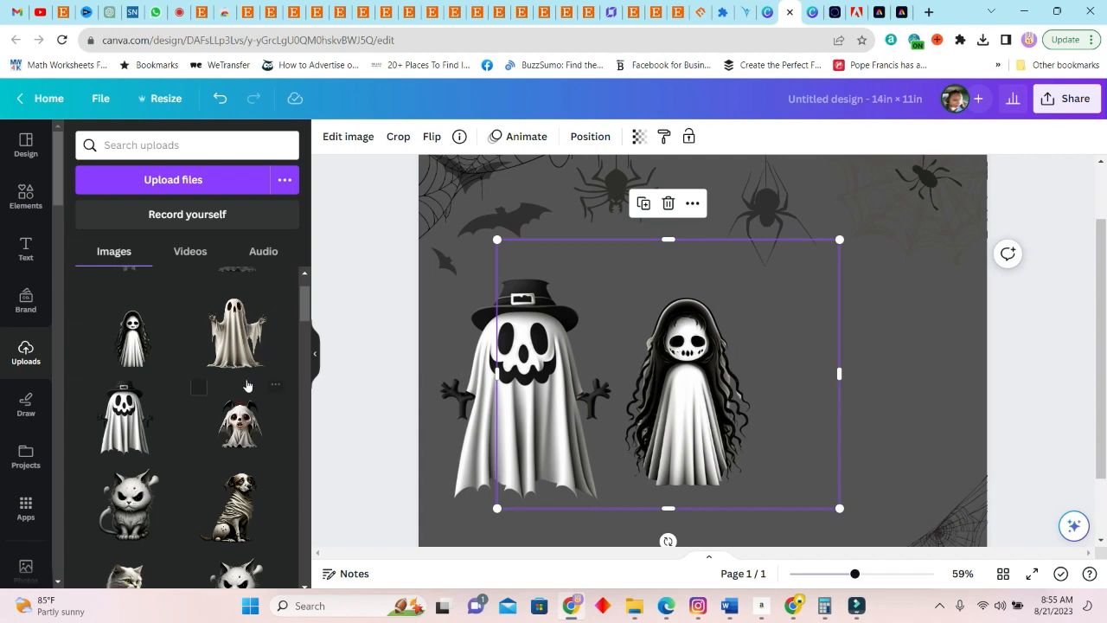
Add the uploaded sad hooded ghost and shrink it to child size, right of the long-haired ghost
{"action": "scroll", "coordinate": [245, 340], "scroll_direction": "down", "scroll_amount": 2}
{"action": "left_click_drag", "start_coordinate": [241, 533], "coordinate": [660, 362]}
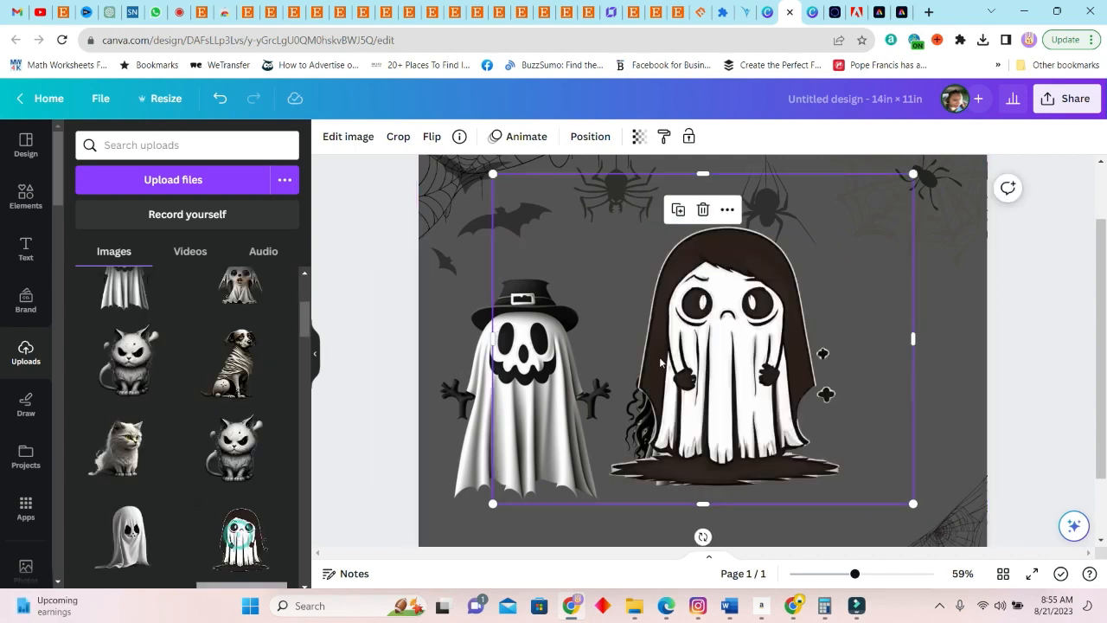
{"action": "left_click_drag", "start_coordinate": [493, 175], "coordinate": [686, 325]}
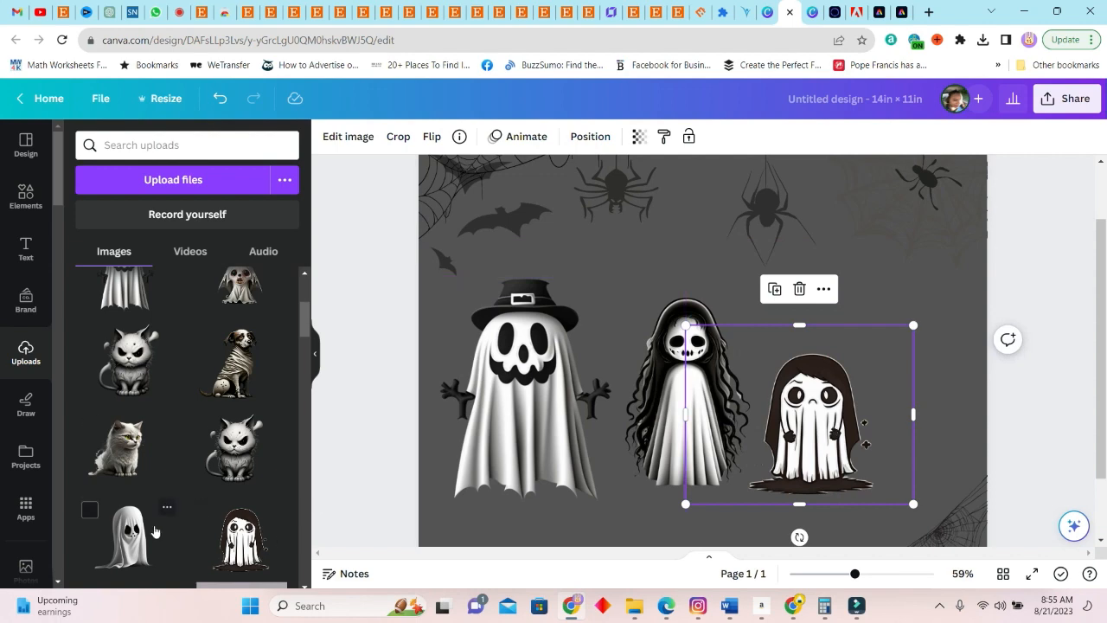
Add the uploaded draped ghost, shrink it to child size and place it right of the hooded ghost
{"action": "left_click", "coordinate": [145, 543]}
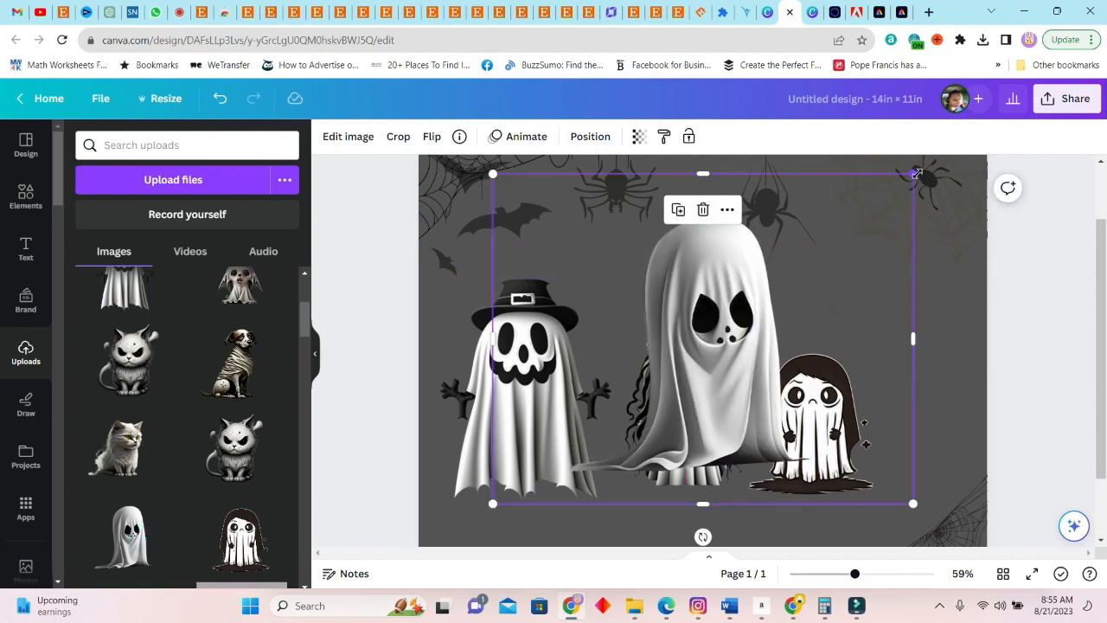
{"action": "left_click_drag", "start_coordinate": [915, 173], "coordinate": [703, 338]}
{"action": "left_click_drag", "start_coordinate": [598, 420], "coordinate": [913, 414]}
{"action": "left_click_drag", "start_coordinate": [525, 407], "coordinate": [514, 406]}
{"action": "left_click_drag", "start_coordinate": [702, 415], "coordinate": [676, 415]}
{"action": "left_click", "coordinate": [882, 304]}
{"action": "left_click", "coordinate": [520, 137]}
{"action": "left_click_drag", "start_coordinate": [940, 404], "coordinate": [920, 405]}
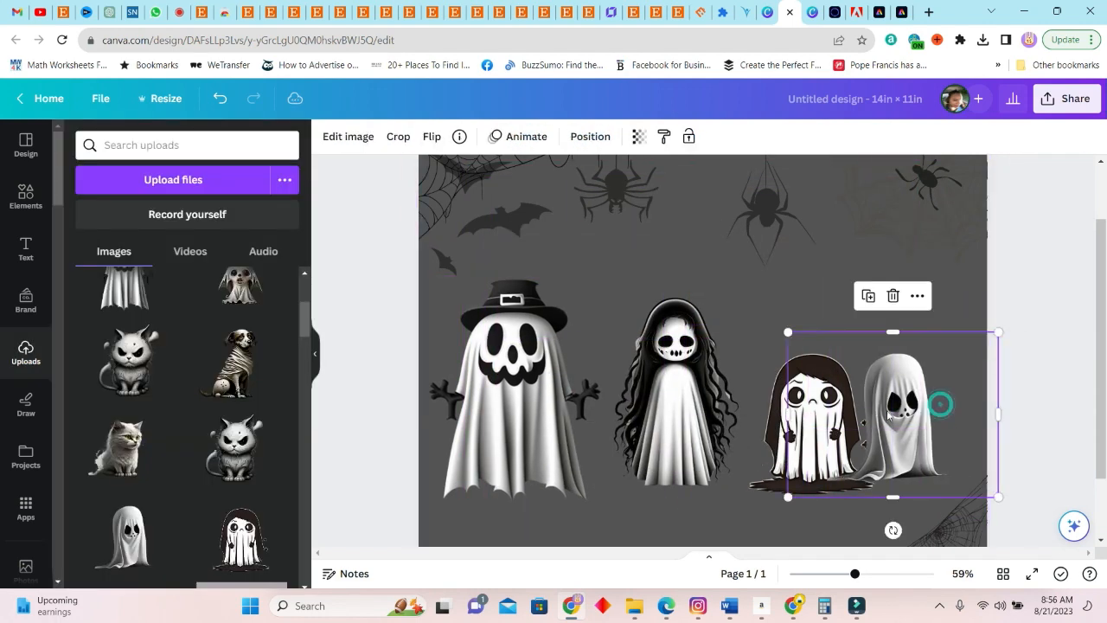
Move the long-haired and hooded ghosts closer to the hat-wearing ghost and crop the empty side margins of the ghost images
{"action": "left_click_drag", "start_coordinate": [814, 419], "coordinate": [794, 419]}
{"action": "left_click_drag", "start_coordinate": [900, 414], "coordinate": [890, 414]}
{"action": "left_click_drag", "start_coordinate": [690, 303], "coordinate": [666, 304]}
{"action": "left_click_drag", "start_coordinate": [807, 373], "coordinate": [715, 375]}
{"action": "left_click_drag", "start_coordinate": [465, 375], "coordinate": [553, 389]}
{"action": "left_click_drag", "start_coordinate": [668, 416], "coordinate": [728, 416]}
{"action": "left_click_drag", "start_coordinate": [894, 416], "coordinate": [781, 417]}
{"action": "left_click_drag", "start_coordinate": [781, 413], "coordinate": [824, 414]}
{"action": "left_click_drag", "start_coordinate": [990, 411], "coordinate": [949, 414]}
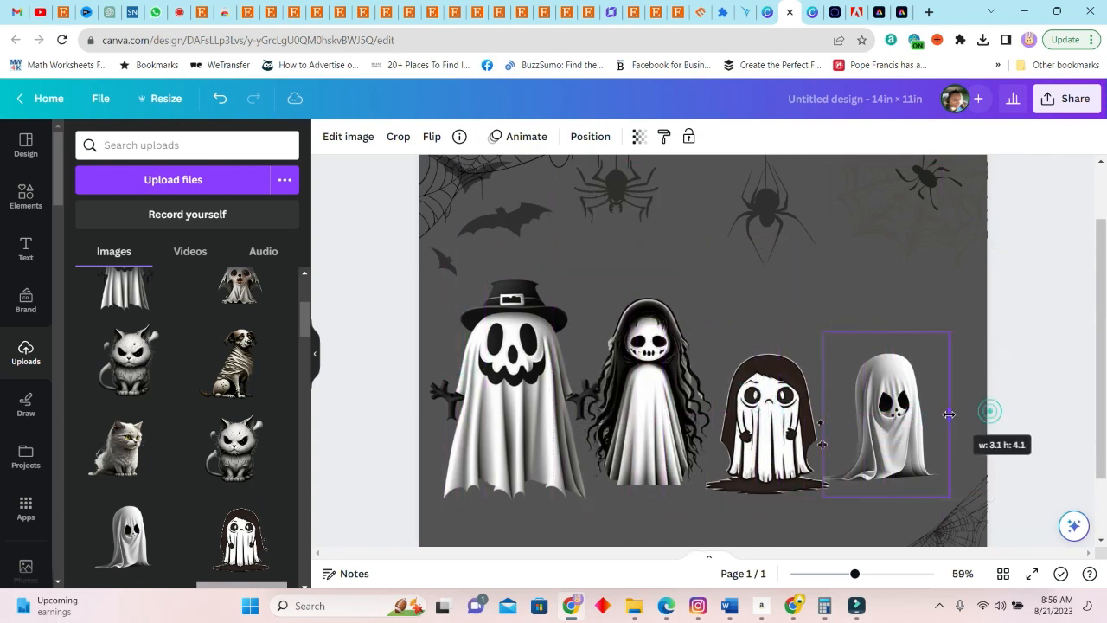
Crop the empty side margins of the hat-wearing ghost image
{"action": "left_click", "coordinate": [517, 408]}
{"action": "left_click_drag", "start_coordinate": [674, 396], "coordinate": [605, 397]}
{"action": "left_click_drag", "start_coordinate": [369, 396], "coordinate": [427, 396]}
{"action": "left_click", "coordinate": [702, 197]}
Add the uploaded angry cat, shrink it and place it at the row's right end, moving the draped ghost left to make room
{"action": "scroll", "coordinate": [702, 196], "scroll_direction": "down", "scroll_amount": 1}
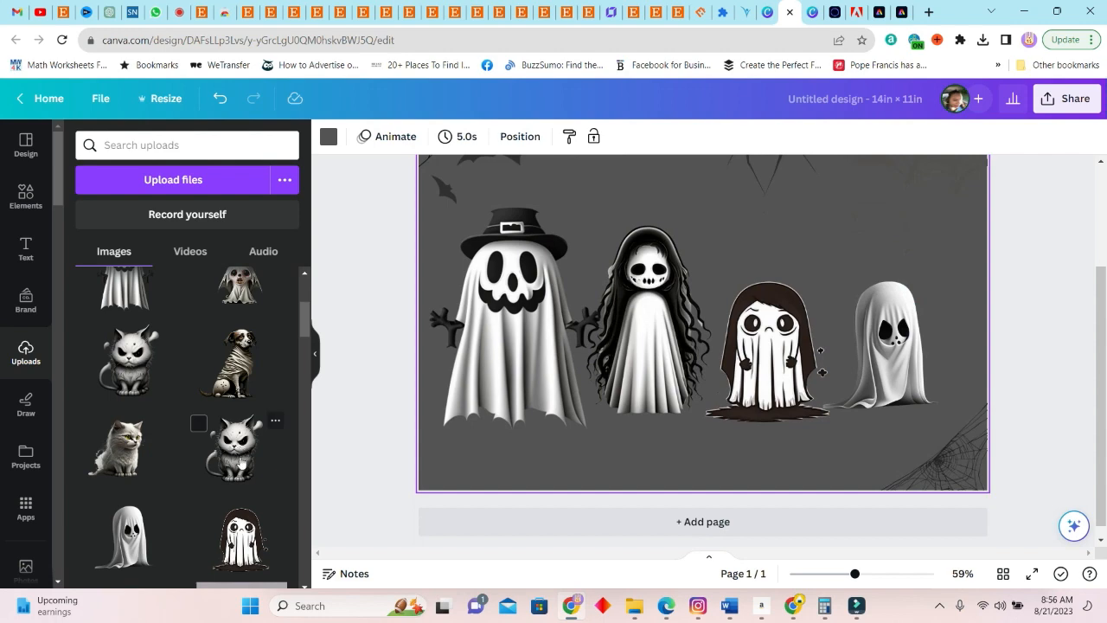
{"action": "left_click", "coordinate": [237, 458]}
{"action": "left_click_drag", "start_coordinate": [723, 247], "coordinate": [724, 313]}
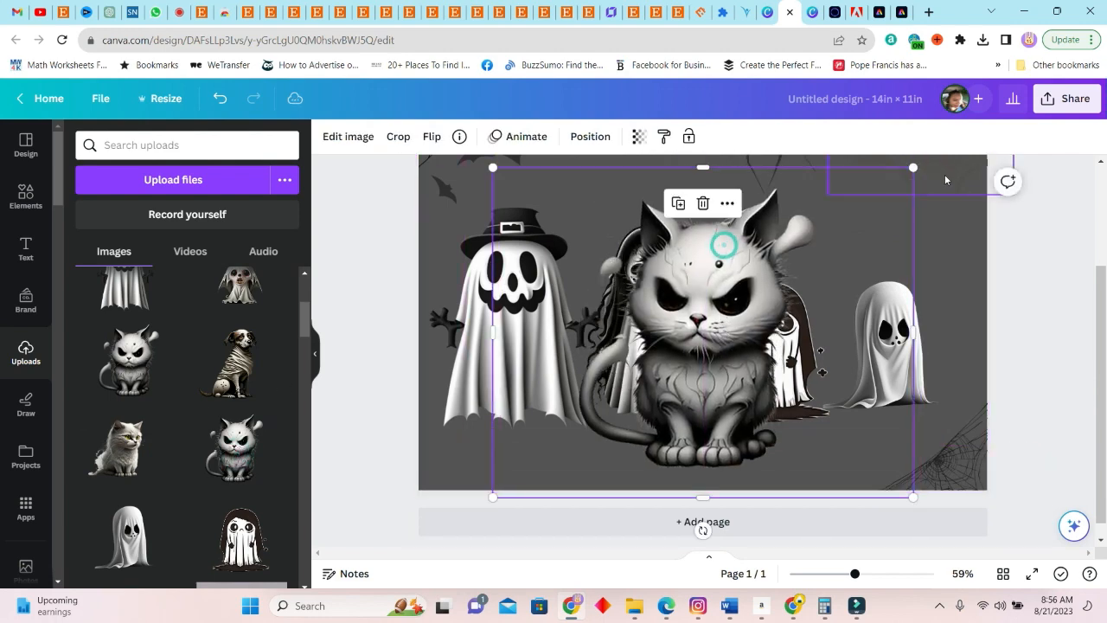
{"action": "left_click_drag", "start_coordinate": [914, 168], "coordinate": [691, 443]}
{"action": "left_click_drag", "start_coordinate": [562, 442], "coordinate": [951, 392]}
{"action": "left_click_drag", "start_coordinate": [884, 321], "coordinate": [855, 321]}
{"action": "left_click_drag", "start_coordinate": [958, 377], "coordinate": [943, 364]}
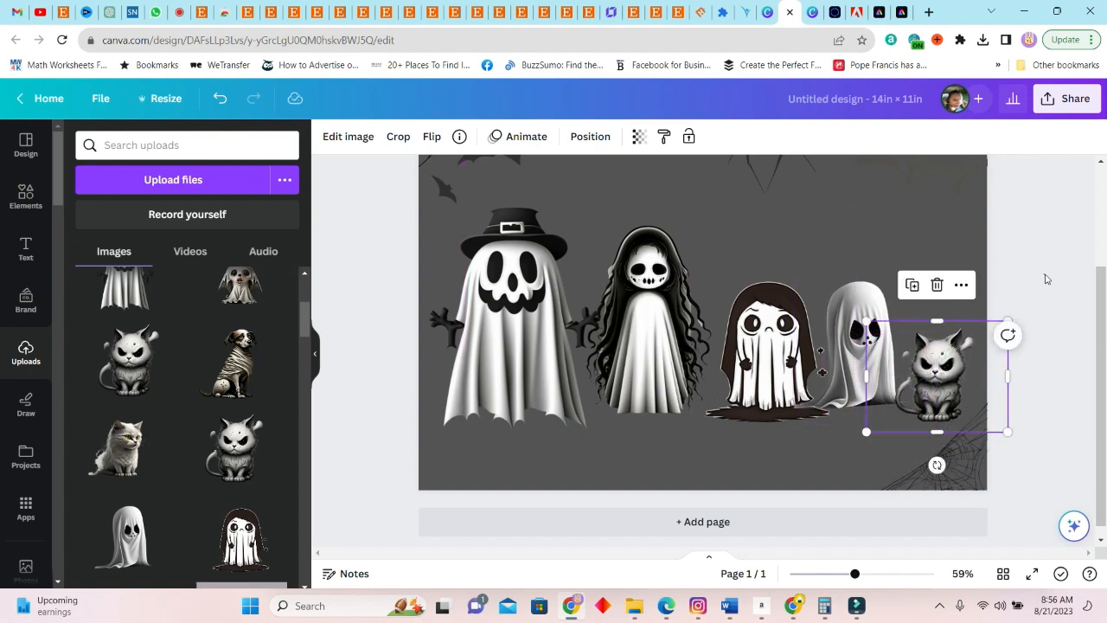
{"action": "left_click", "coordinate": [1044, 275]}
{"action": "scroll", "coordinate": [1046, 404], "scroll_direction": "up", "scroll_amount": 2}
{"action": "scroll", "coordinate": [1043, 403], "scroll_direction": "down", "scroll_amount": 2}
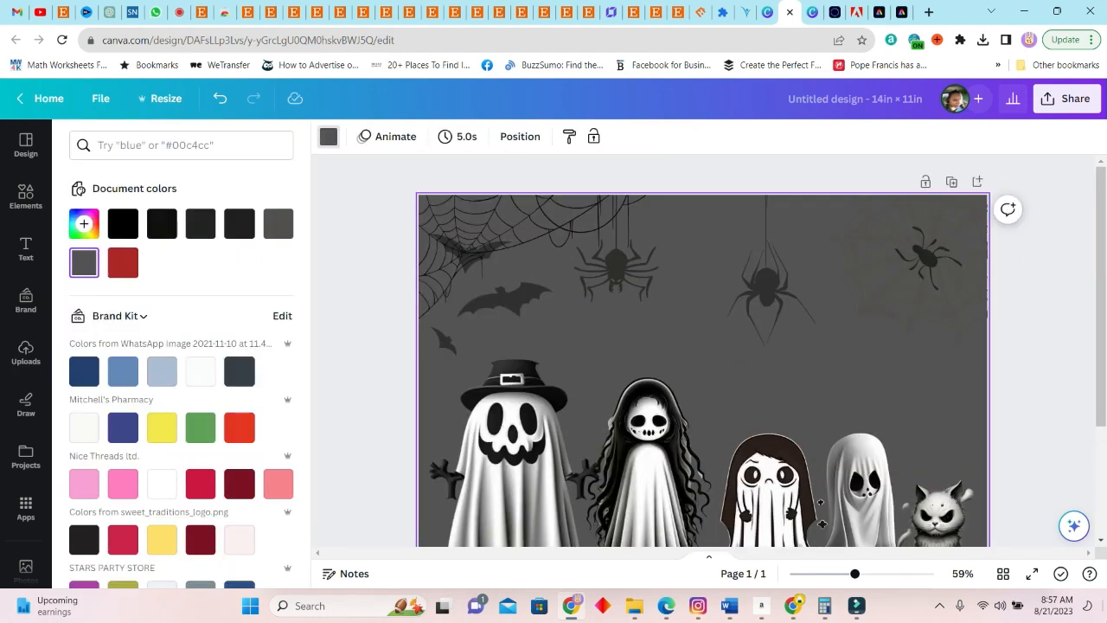
Search the graphics for "pumpkin", add the orange jack-o'-lantern, shrink it and place it below the draped ghost
{"action": "left_click", "coordinate": [26, 195]}
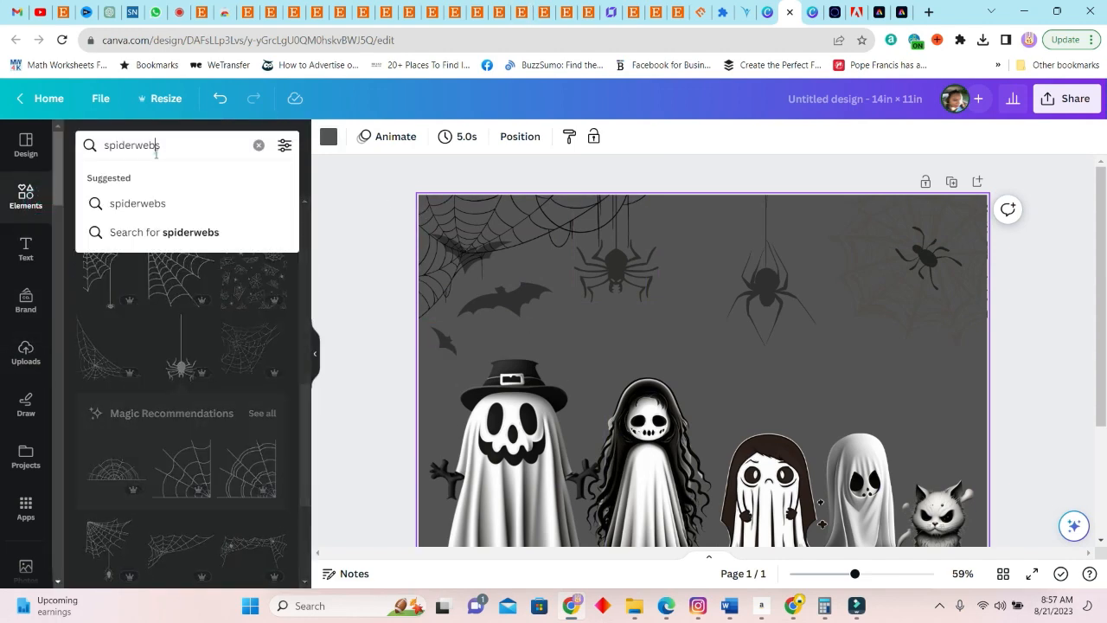
{"action": "type", "text": "pumpkin"}
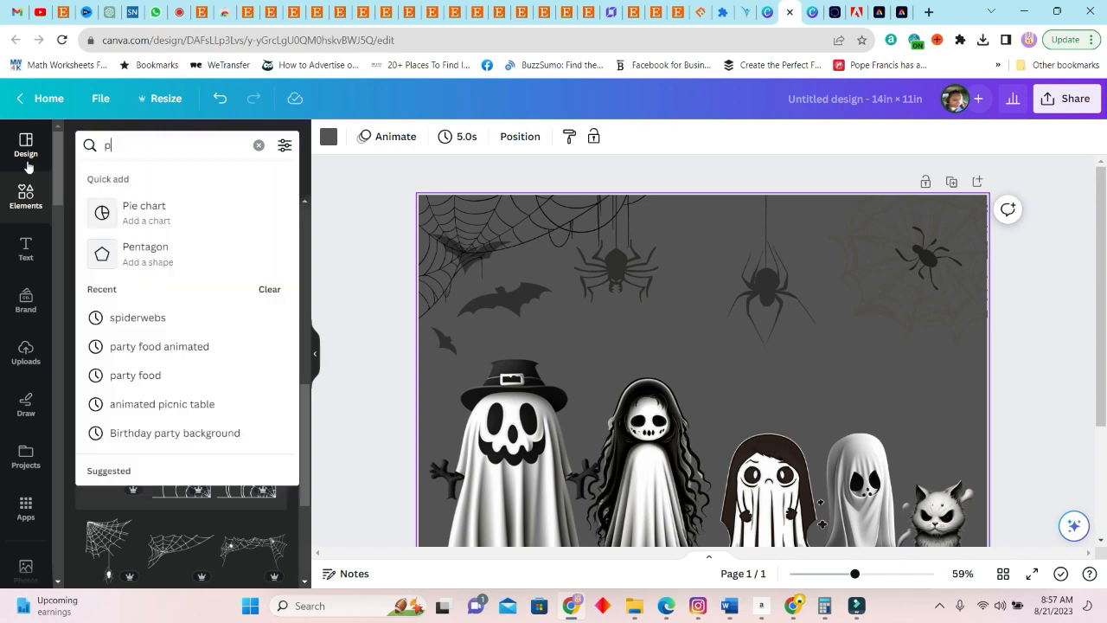
{"action": "key", "text": "Return"}
{"action": "left_click", "coordinate": [182, 363]}
{"action": "left_click_drag", "start_coordinate": [786, 185], "coordinate": [690, 288]}
{"action": "left_click_drag", "start_coordinate": [655, 326], "coordinate": [829, 453]}
Add the recommended purple witch hat, shrink it and fit it on the long-haired ghost's head
{"action": "scroll", "coordinate": [123, 417], "scroll_direction": "down", "scroll_amount": 1}
{"action": "left_click_drag", "start_coordinate": [123, 417], "coordinate": [781, 272]}
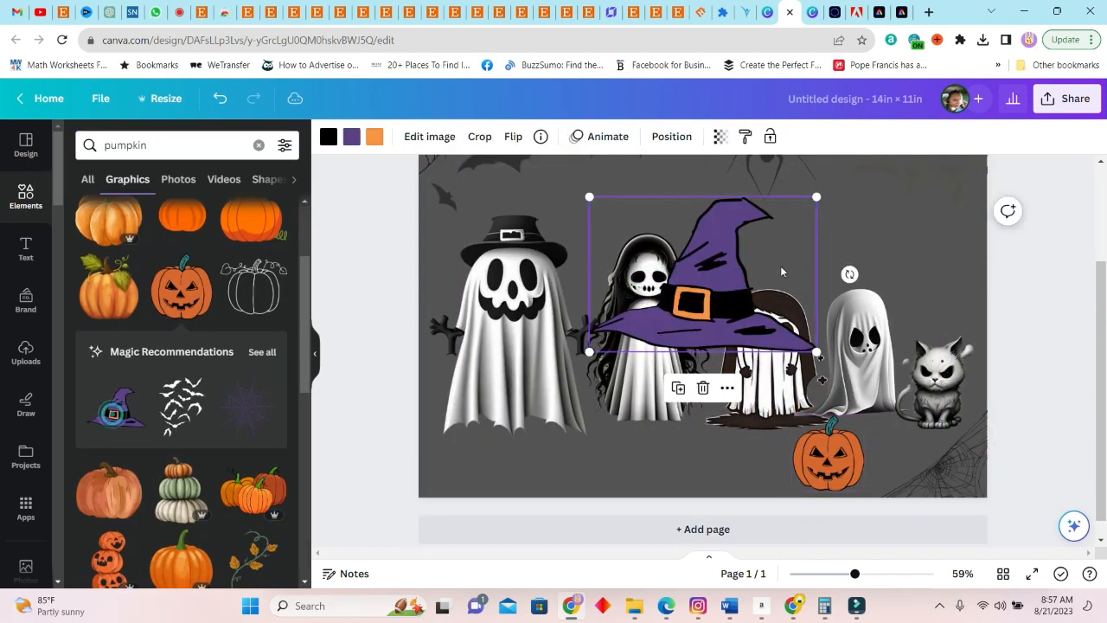
{"action": "left_click_drag", "start_coordinate": [815, 196], "coordinate": [717, 259]}
{"action": "left_click_drag", "start_coordinate": [654, 293], "coordinate": [661, 223]}
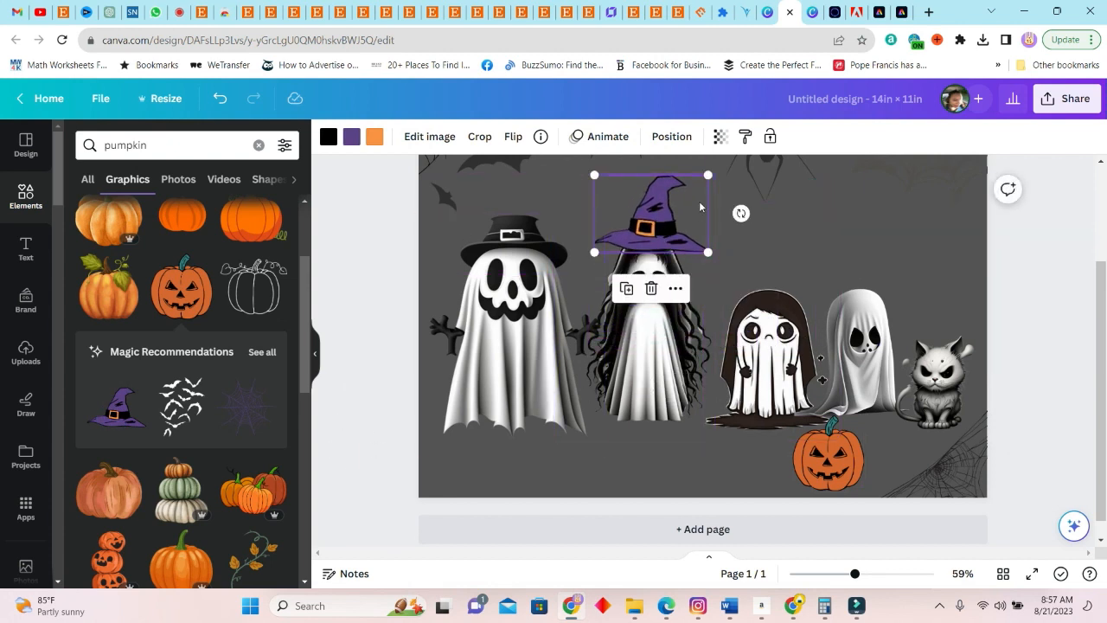
{"action": "left_click_drag", "start_coordinate": [706, 178], "coordinate": [688, 188]}
{"action": "left_click_drag", "start_coordinate": [653, 235], "coordinate": [657, 230]}
Shift the jack-o'-lantern slightly to the right beneath the draped ghost
{"action": "scroll", "coordinate": [869, 381], "scroll_direction": "up", "scroll_amount": 2}
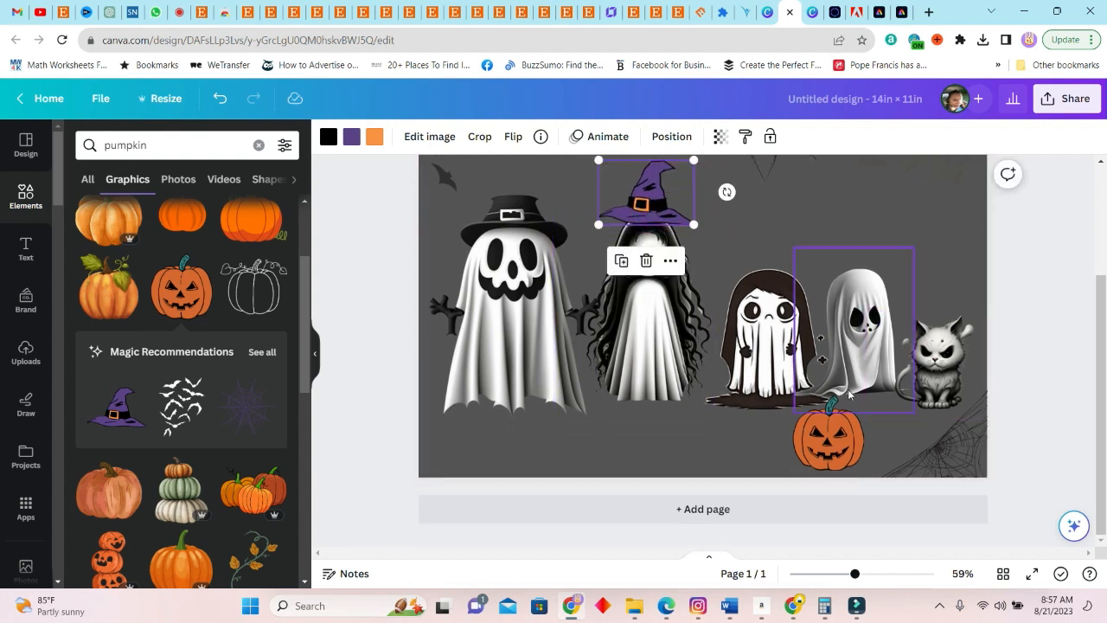
{"action": "left_click_drag", "start_coordinate": [834, 505], "coordinate": [848, 502]}
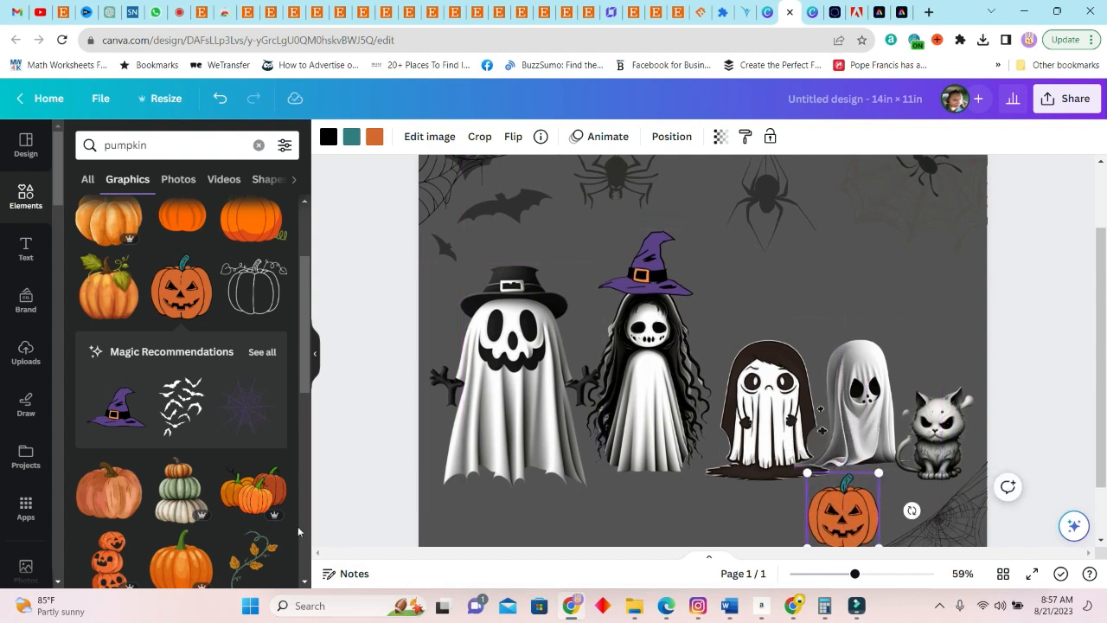
{"action": "scroll", "coordinate": [670, 423], "scroll_direction": "down", "scroll_amount": 1}
{"action": "scroll", "coordinate": [243, 471], "scroll_direction": "down", "scroll_amount": 2}
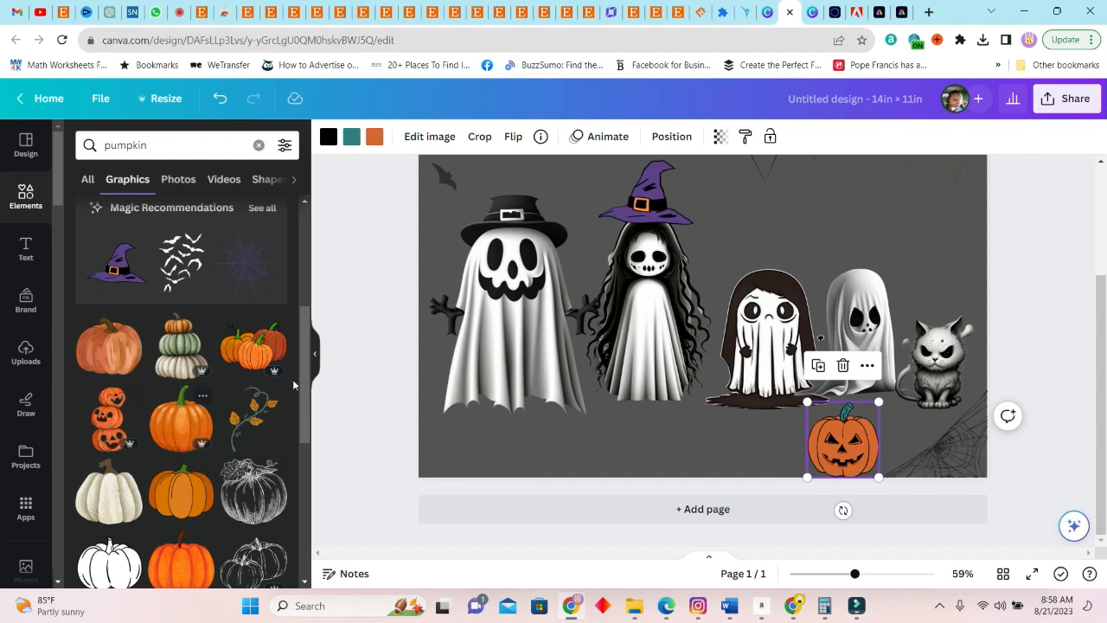
{"action": "scroll", "coordinate": [921, 414], "scroll_direction": "up", "scroll_amount": 1}
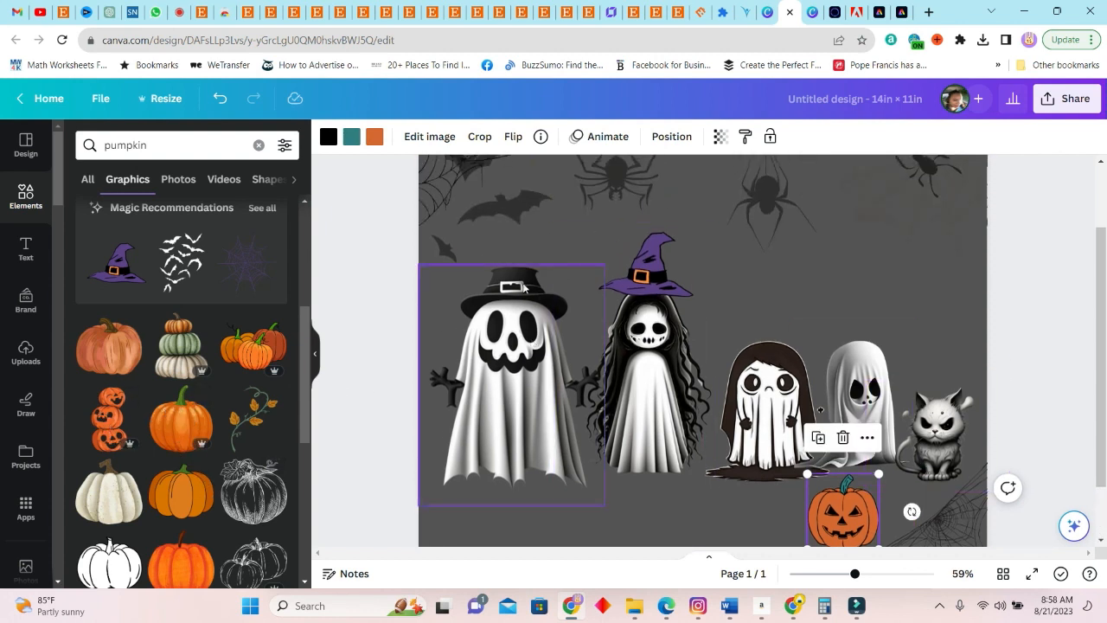
Add a heading above the hooded ghost and enter the first child's name
{"action": "left_click", "coordinate": [27, 249]}
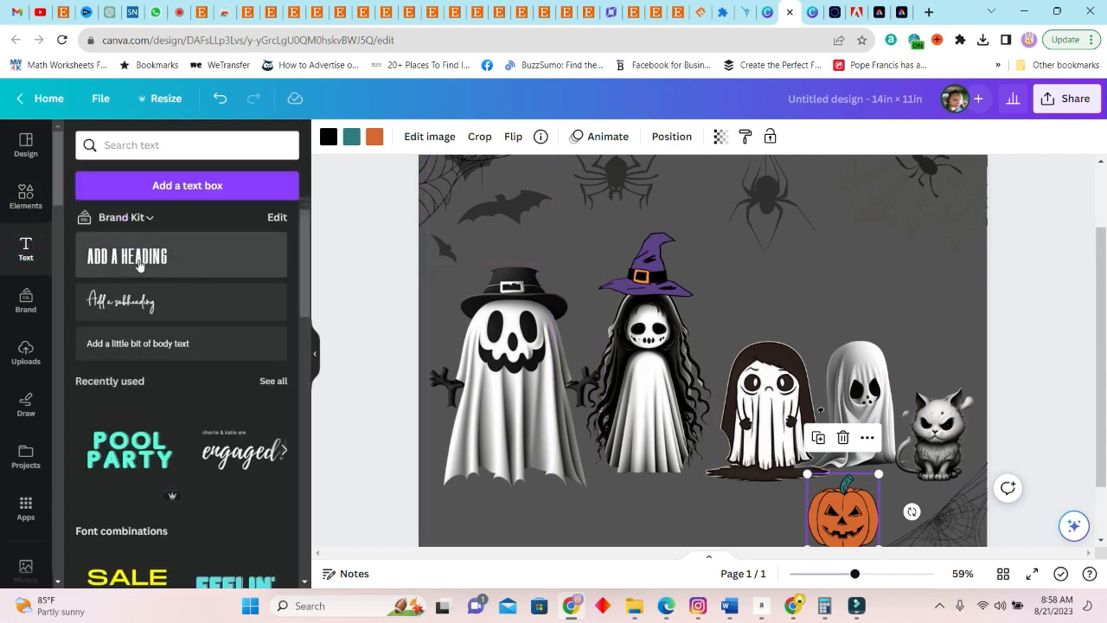
{"action": "left_click_drag", "start_coordinate": [141, 260], "coordinate": [754, 330]}
{"action": "double_click", "coordinate": [765, 319]}
{"action": "type", "text": "JANE"}
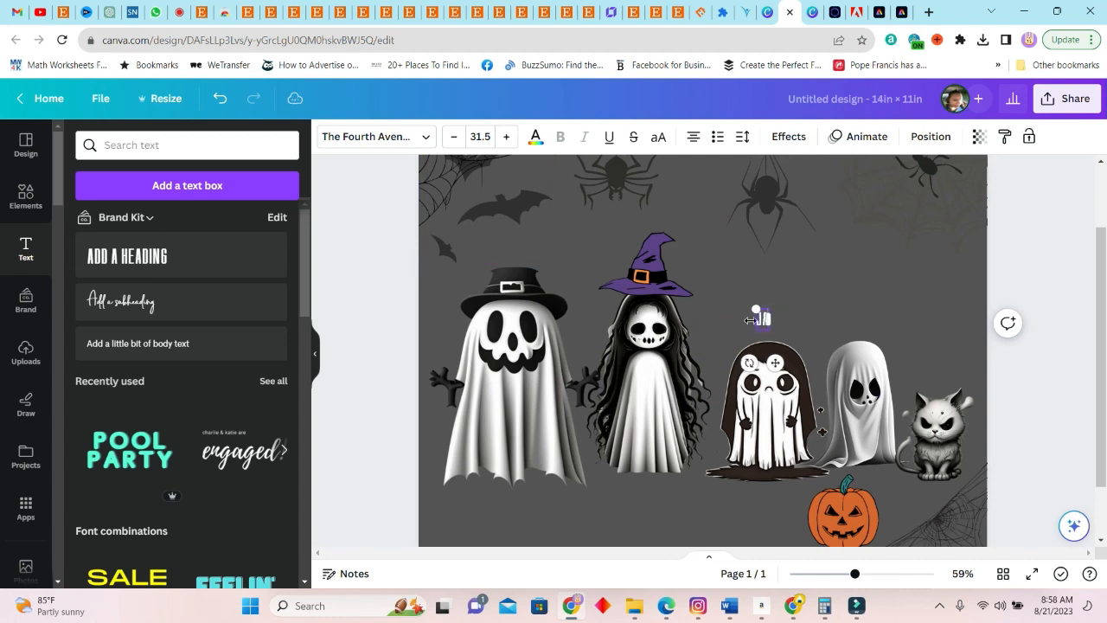
{"action": "double_click", "coordinate": [763, 319]}
Find a "scary" font and apply Scary Stories to the hooded ghost's name label
{"action": "left_click", "coordinate": [393, 139]}
{"action": "left_click", "coordinate": [202, 180]}
{"action": "type", "text": "sc"}
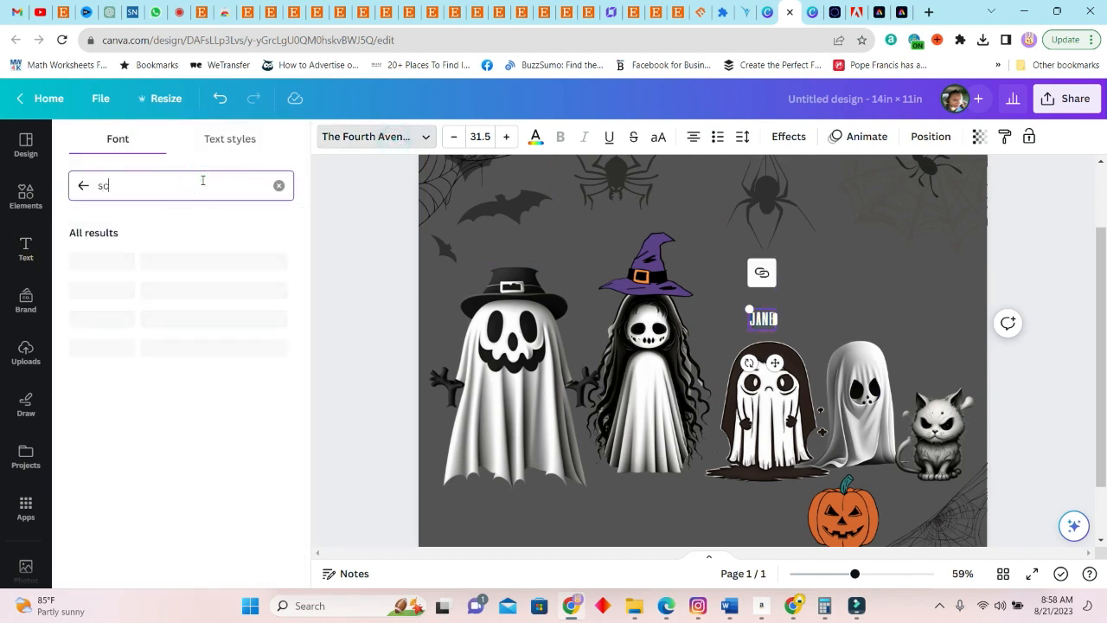
{"action": "type", "text": "ary"}
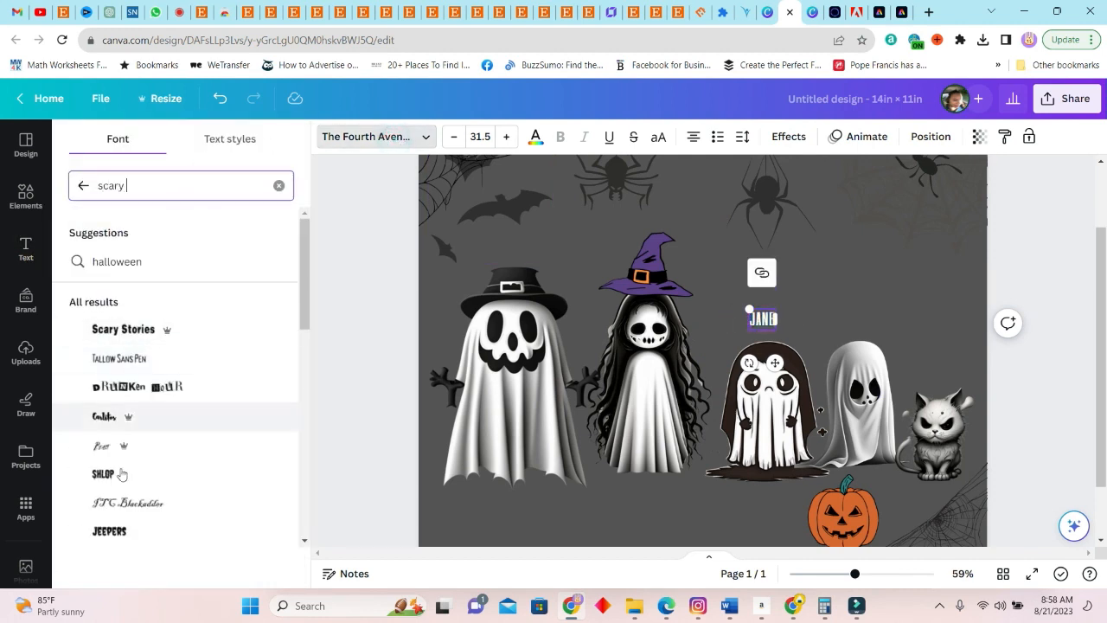
{"action": "left_click", "coordinate": [136, 330]}
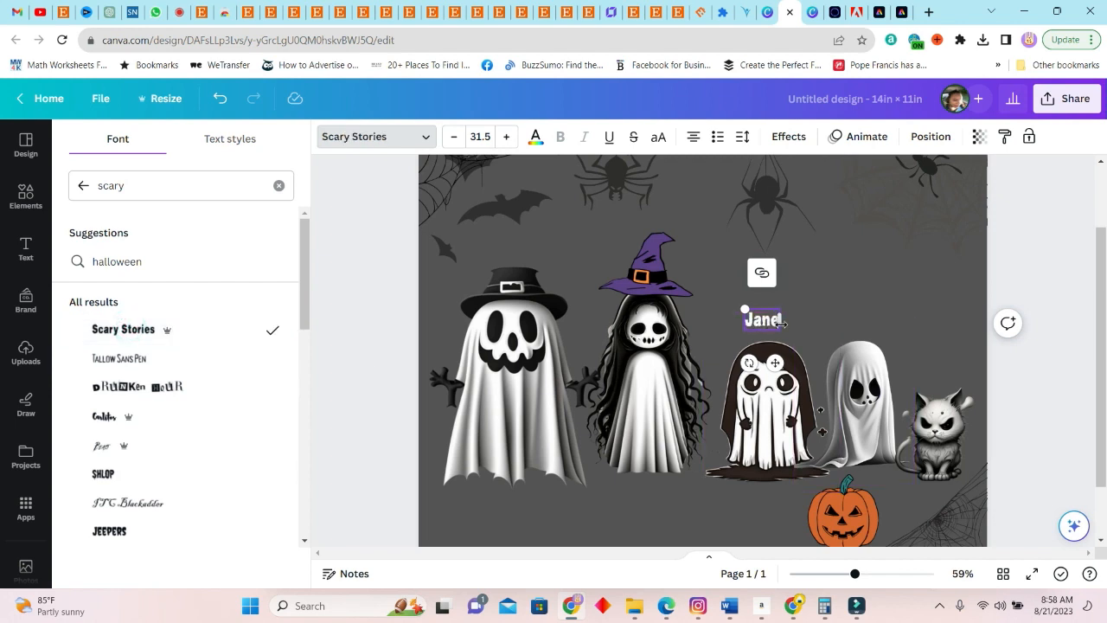
{"action": "left_click", "coordinate": [838, 306]}
Duplicate the name label above the draped ghost and the angry cat, entering the second child's and the pet's names
{"action": "left_click", "coordinate": [765, 320]}
{"action": "left_click", "coordinate": [740, 274]}
{"action": "left_click_drag", "start_coordinate": [772, 325], "coordinate": [862, 325]}
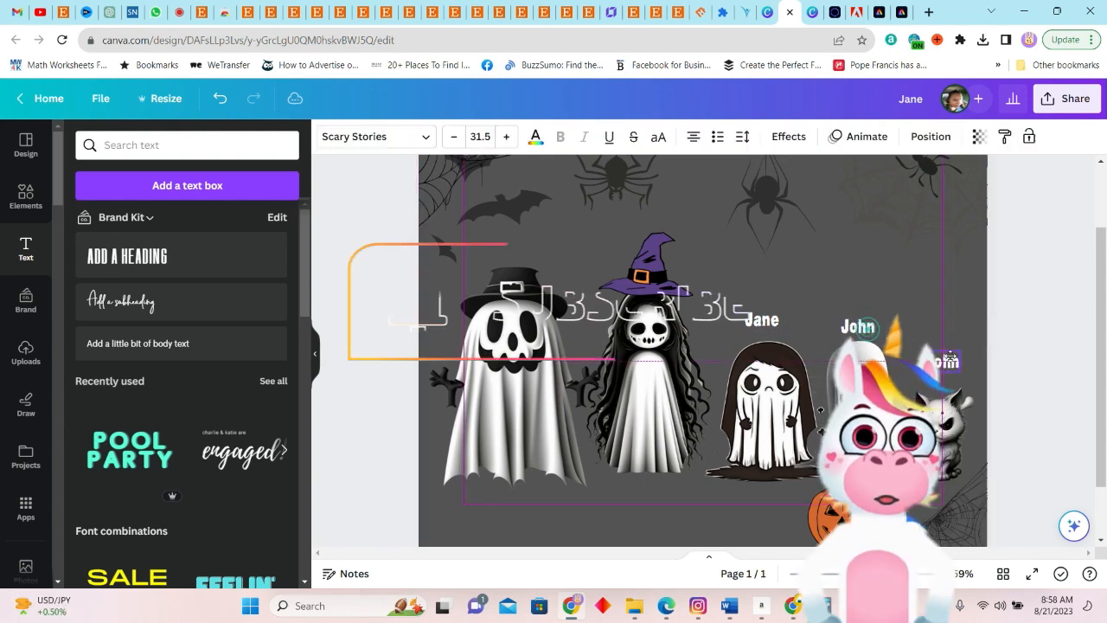
{"action": "type", "text": "Suzi"}
{"action": "left_click", "coordinate": [938, 371]}
Duplicate the name label above the long-haired ghost and the top-hat ghost, entering the mother's and the father's names
{"action": "left_click", "coordinate": [910, 324]}
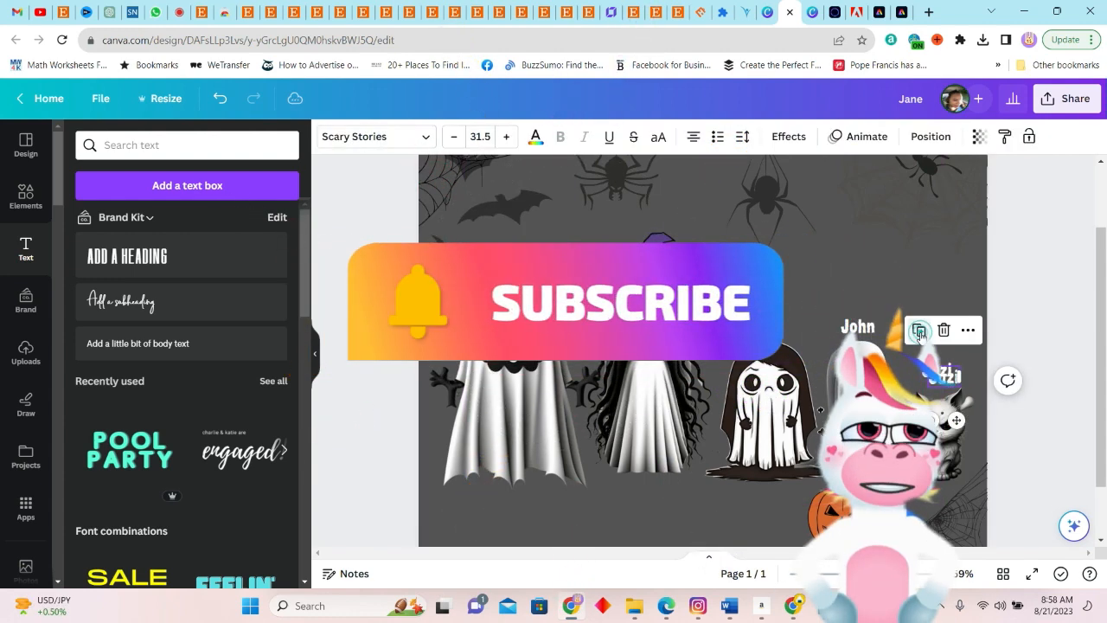
{"action": "left_click_drag", "start_coordinate": [946, 379], "coordinate": [640, 213]}
{"action": "double_click", "coordinate": [638, 213]}
{"action": "type", "text": "Tinammy Sue"}
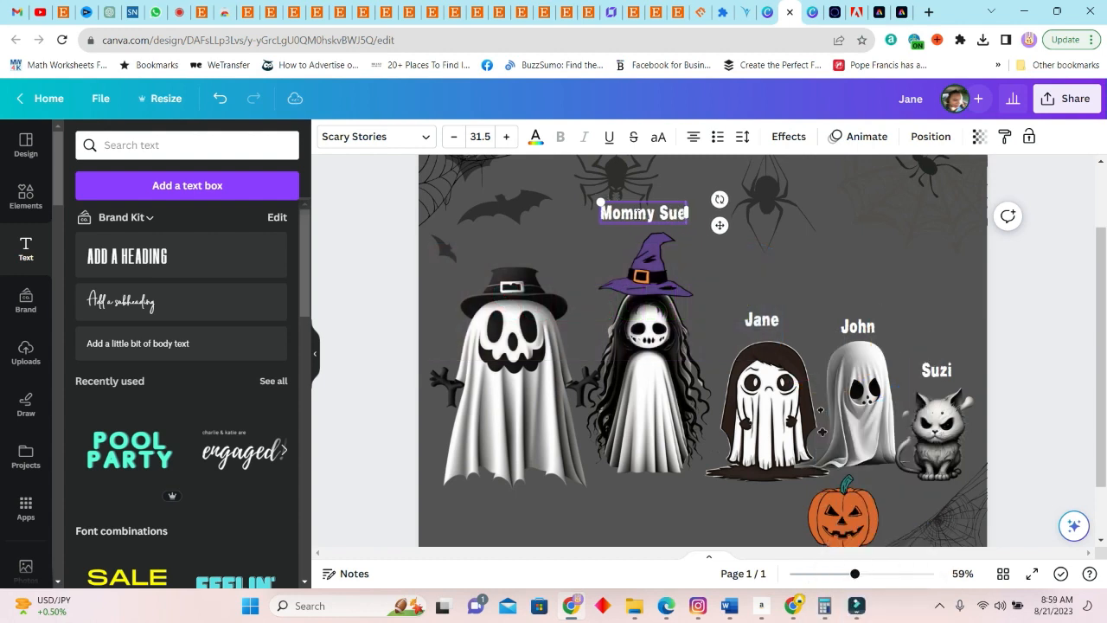
{"action": "left_click_drag", "start_coordinate": [641, 230], "coordinate": [501, 242]}
{"action": "double_click", "coordinate": [509, 234]}
{"action": "type", "text": "Daddy Joe"}
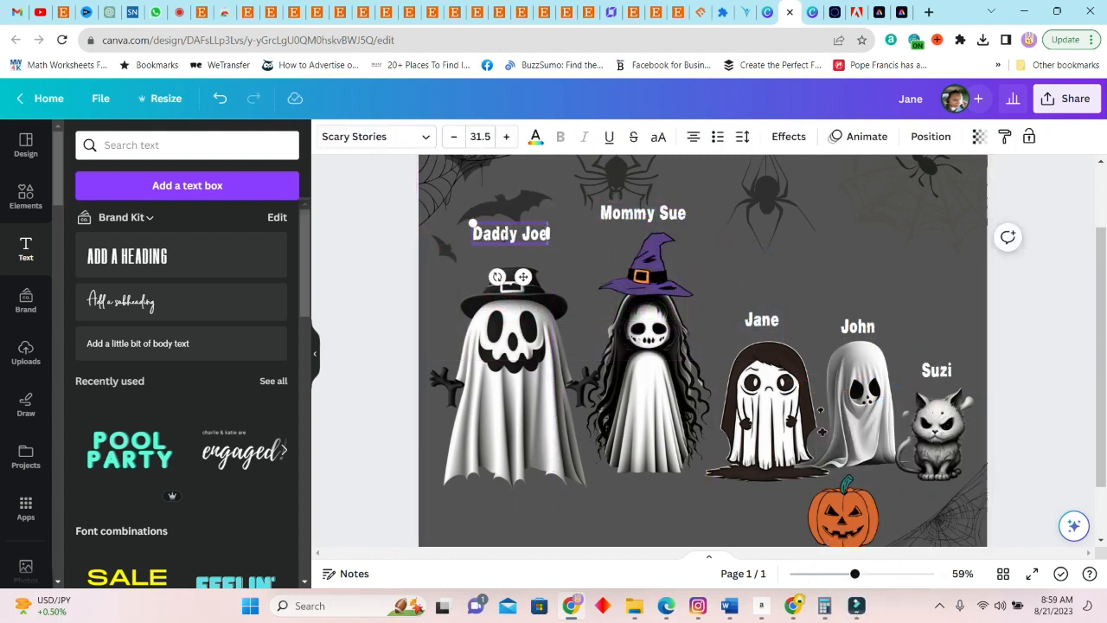
{"action": "left_click", "coordinate": [1022, 313]}
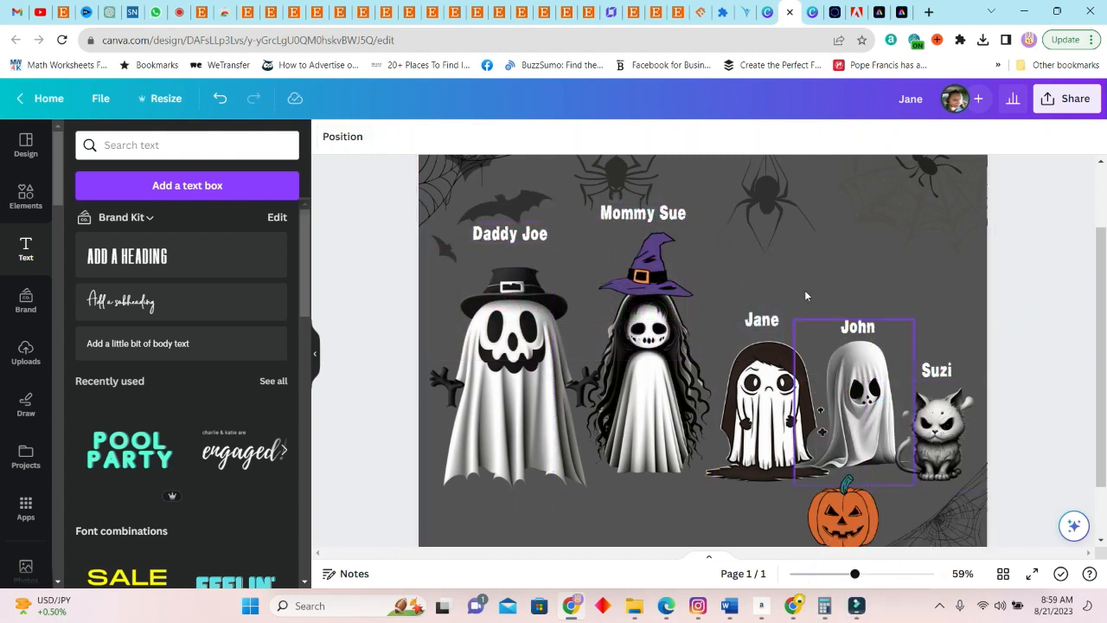
Review the whole labelled design and duplicate its page
{"action": "scroll", "coordinate": [943, 370], "scroll_direction": "up", "scroll_amount": 1}
{"action": "scroll", "coordinate": [995, 388], "scroll_direction": "up", "scroll_amount": 3}
{"action": "scroll", "coordinate": [976, 418], "scroll_direction": "down", "scroll_amount": 2}
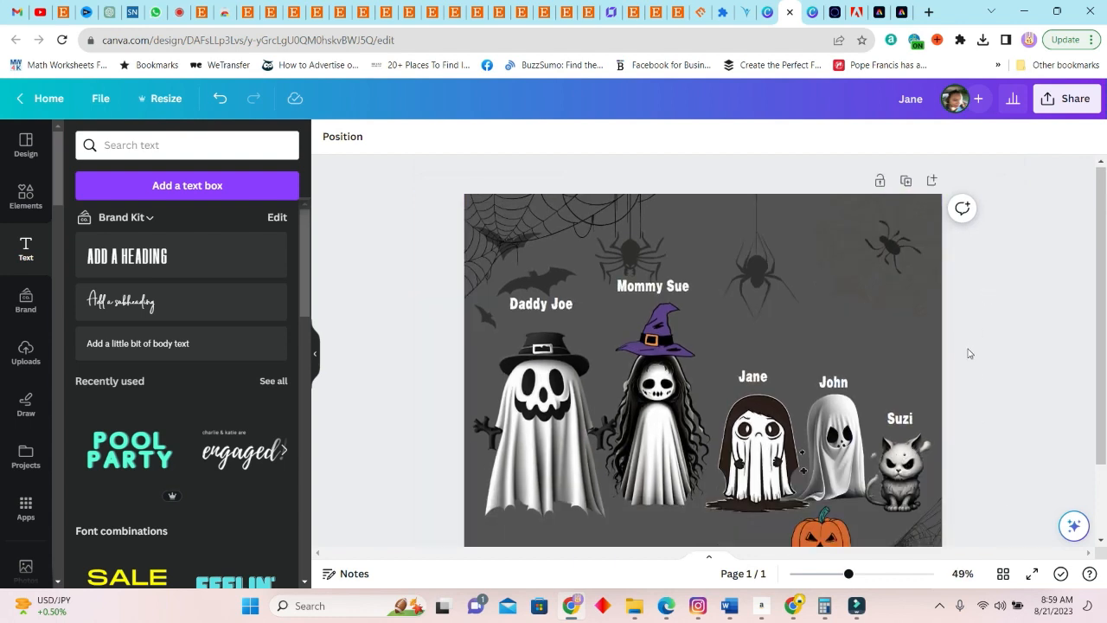
{"action": "scroll", "coordinate": [968, 354], "scroll_direction": "down", "scroll_amount": 3}
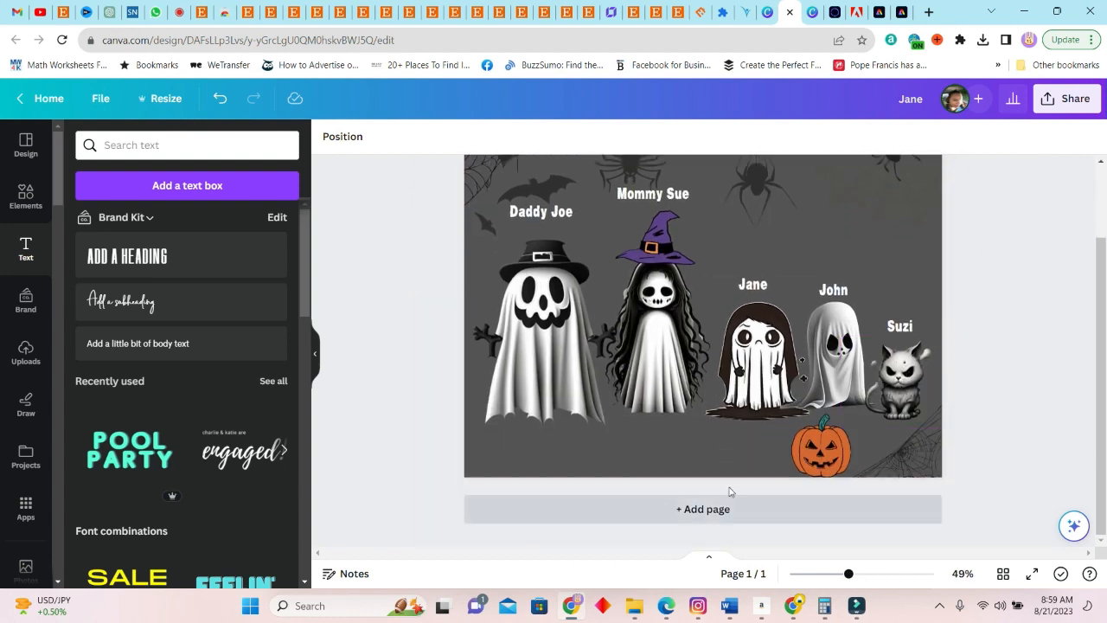
{"action": "scroll", "coordinate": [876, 271], "scroll_direction": "up", "scroll_amount": 3}
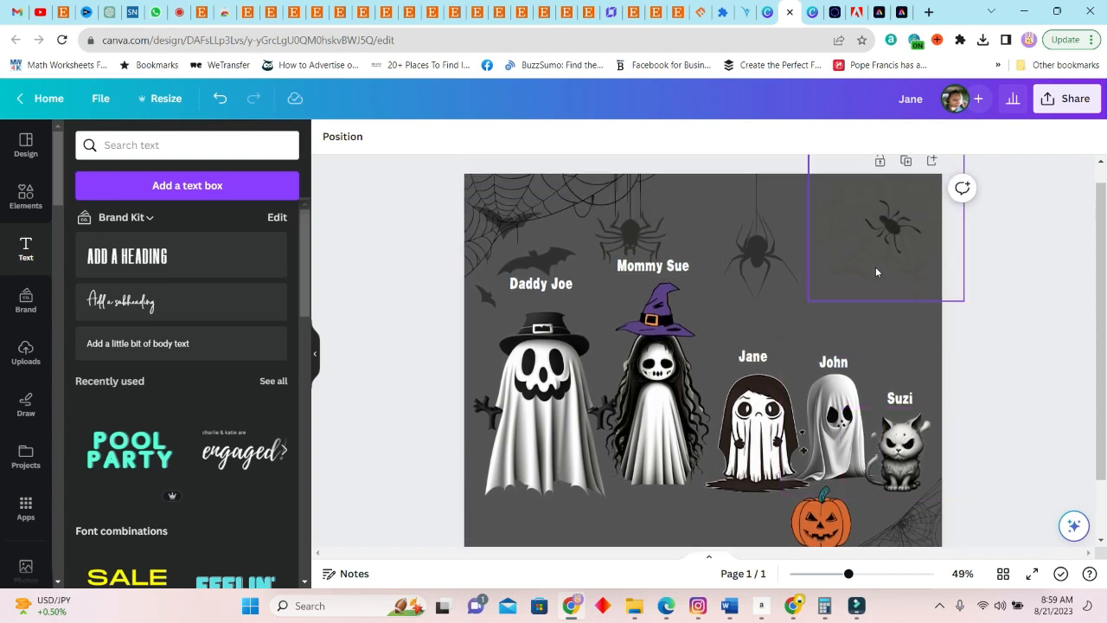
{"action": "left_click", "coordinate": [903, 162]}
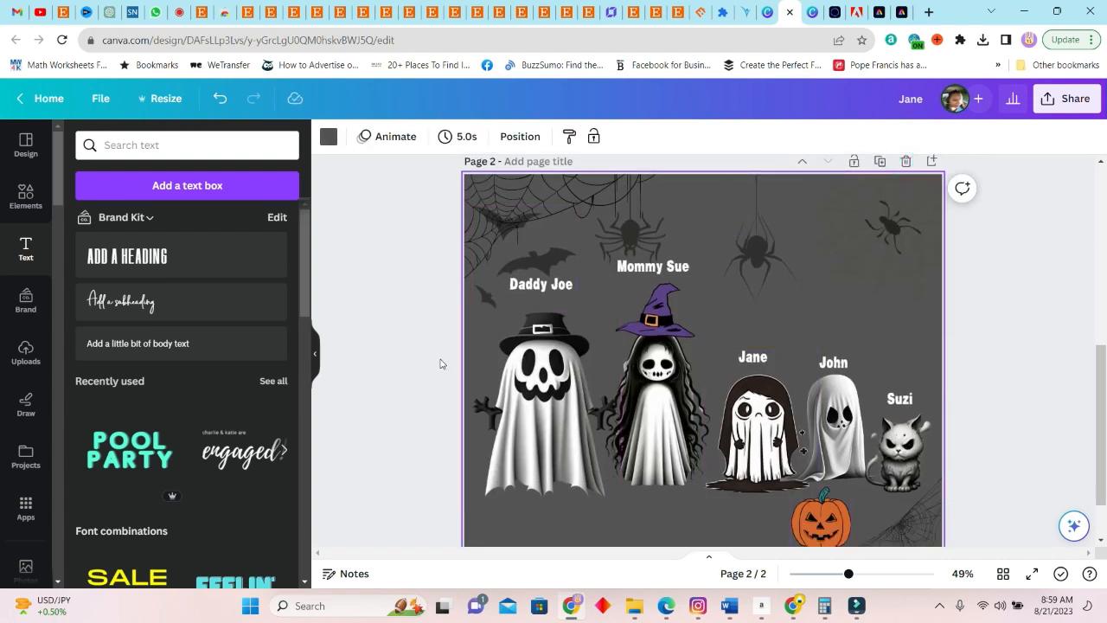
Search the graphics for "Witches" and delete the long-haired ghost from page 2
{"action": "left_click", "coordinate": [26, 194]}
{"action": "left_click", "coordinate": [214, 141]}
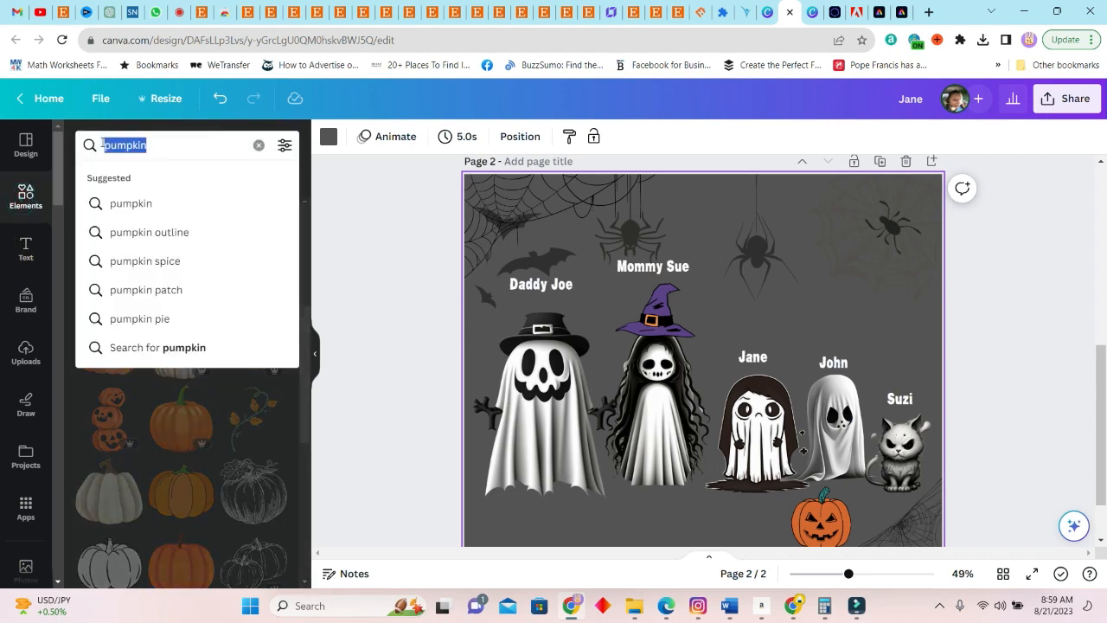
{"action": "type", "text": "Witches"}
{"action": "key", "text": "Return"}
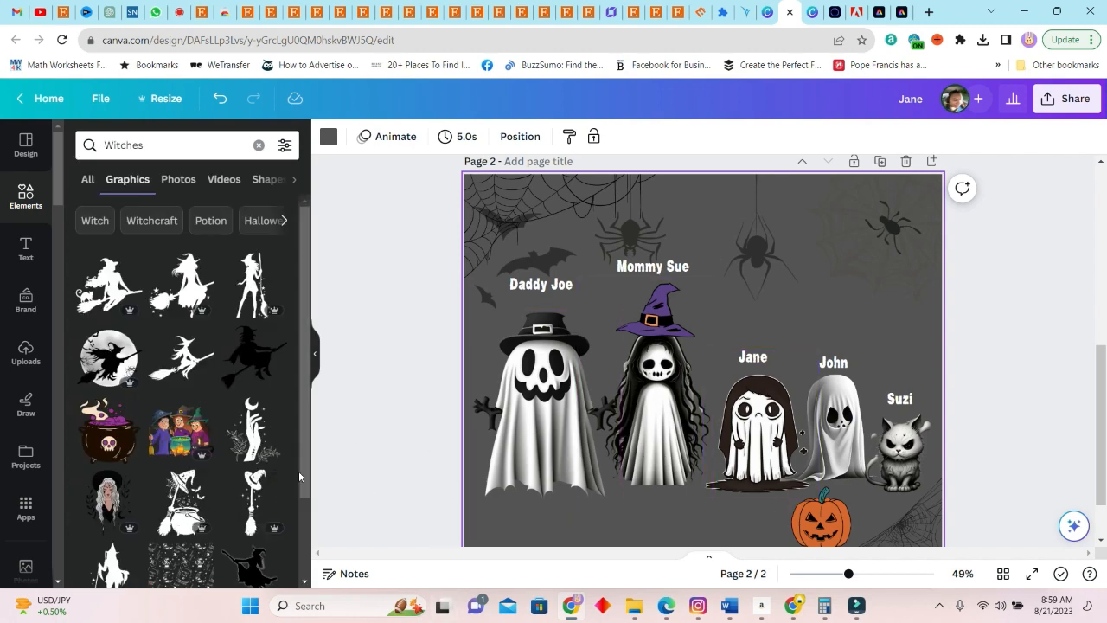
{"action": "scroll", "coordinate": [234, 454], "scroll_direction": "down", "scroll_amount": 3}
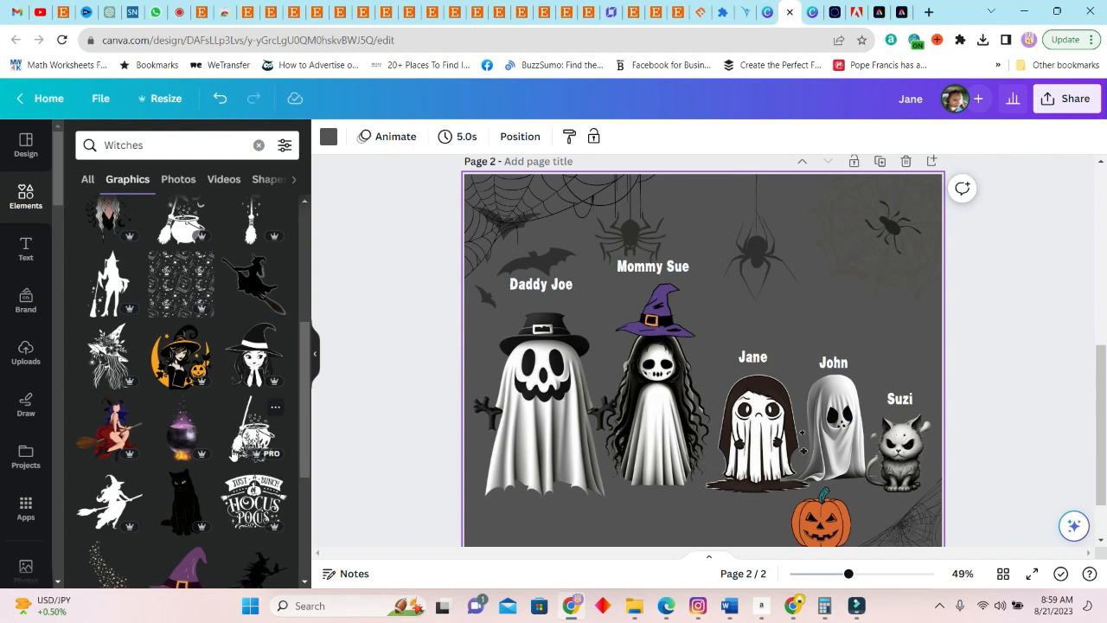
{"action": "scroll", "coordinate": [181, 302], "scroll_direction": "down", "scroll_amount": 3}
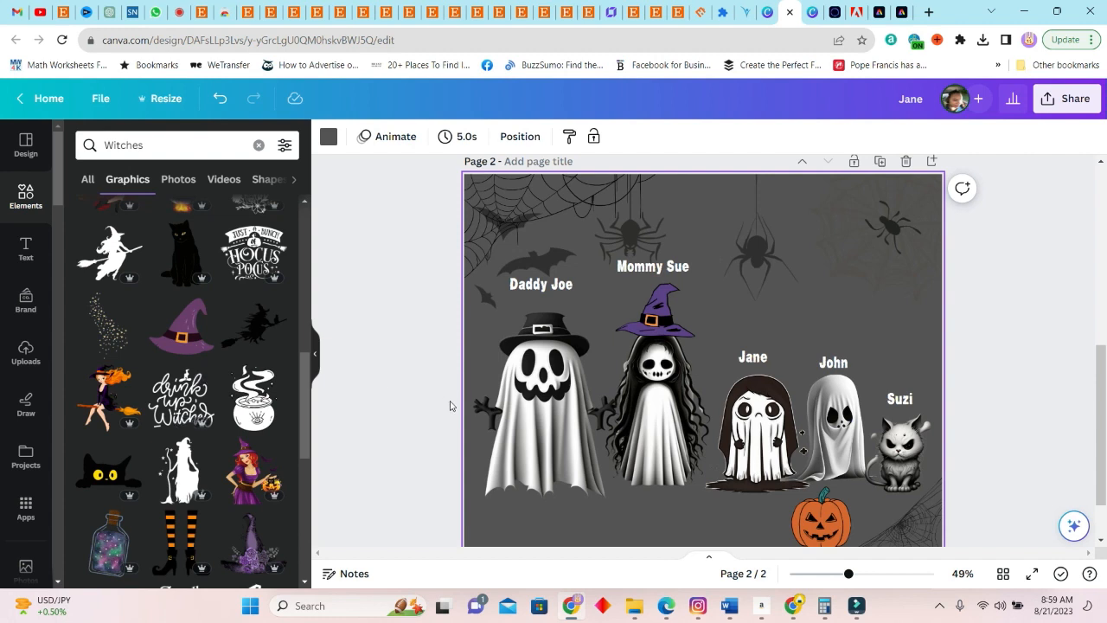
{"action": "left_click", "coordinate": [662, 404]}
{"action": "key", "text": "Delete"}
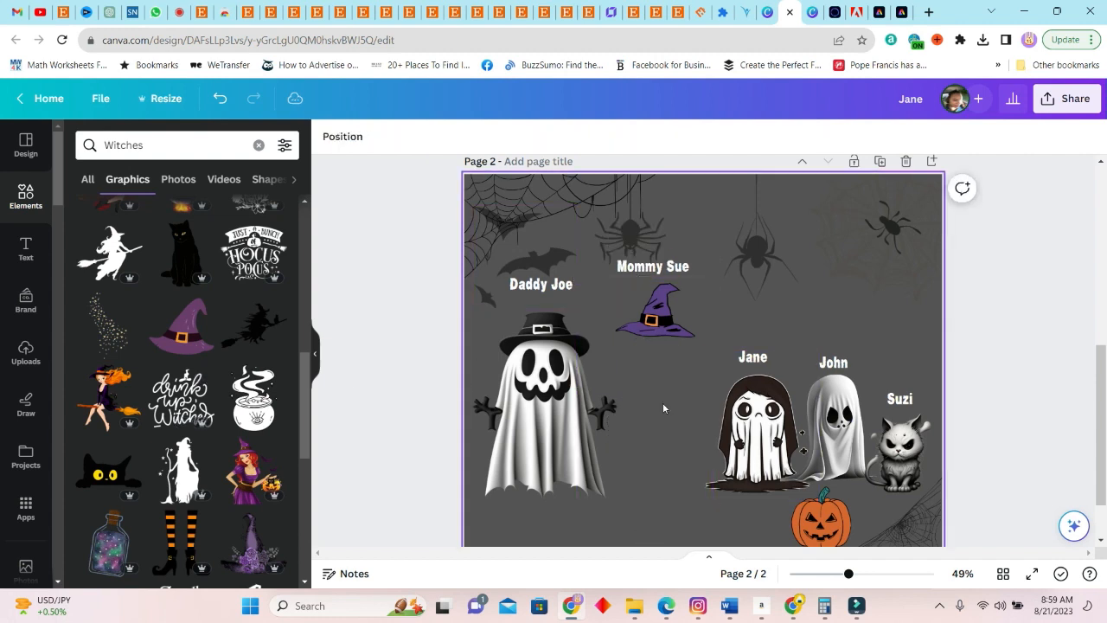
{"action": "left_click", "coordinate": [183, 461]}
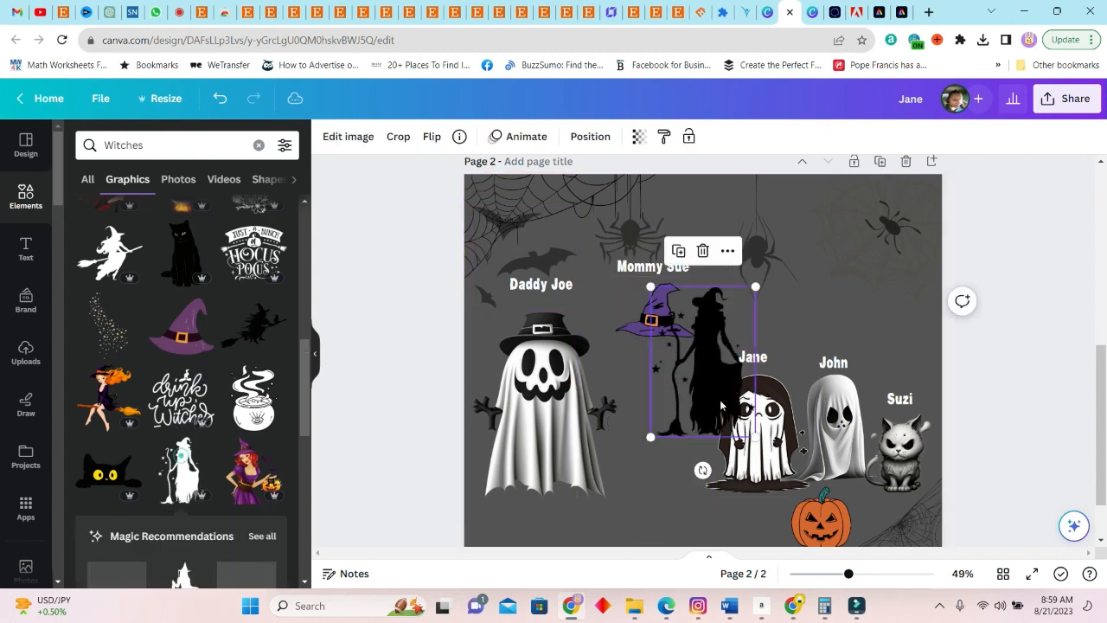
{"action": "left_click_drag", "start_coordinate": [706, 374], "coordinate": [639, 425]}
{"action": "key", "text": "Delete"}
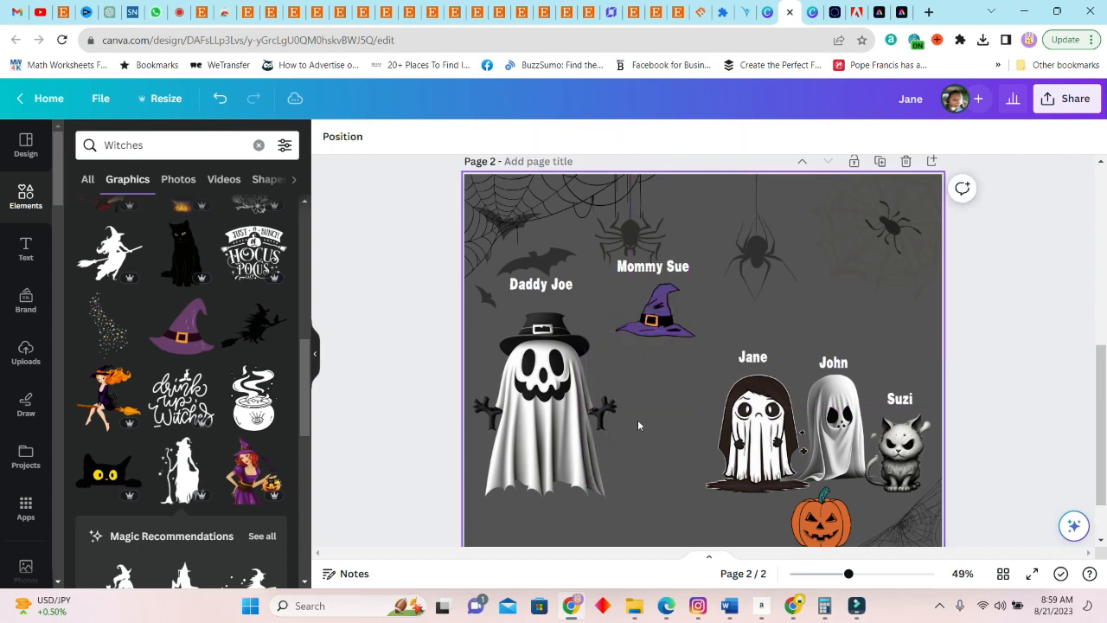
Replace the angry cat on page 2 with the sitting black cat graphic, shrunk to fit beneath the pet's name
{"action": "scroll", "coordinate": [272, 389], "scroll_direction": "up", "scroll_amount": 2}
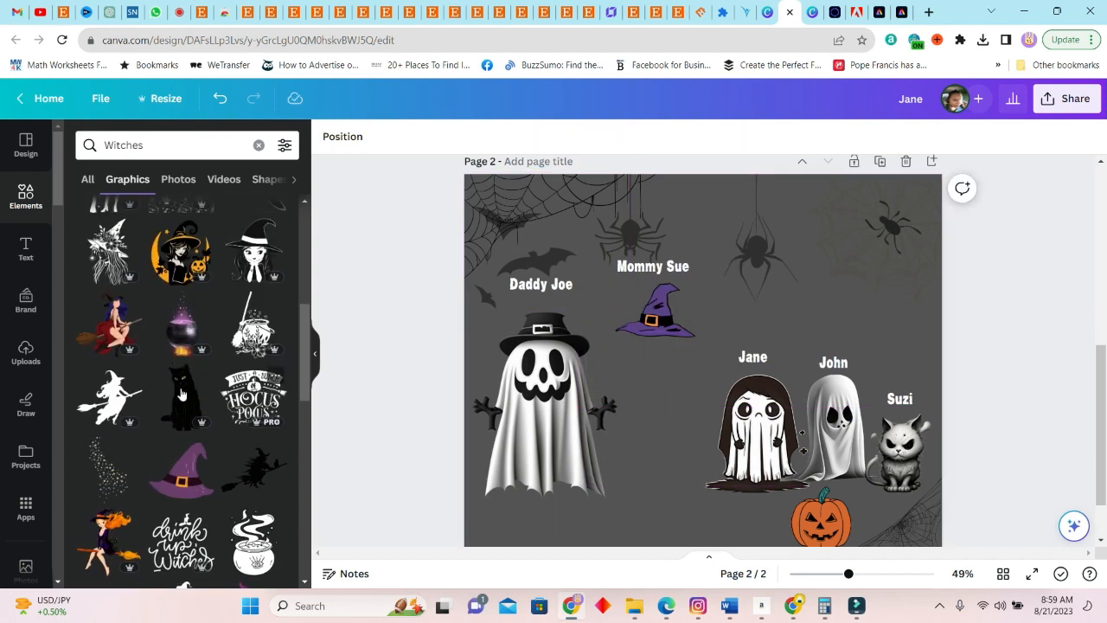
{"action": "left_click", "coordinate": [917, 456]}
{"action": "key", "text": "Delete"}
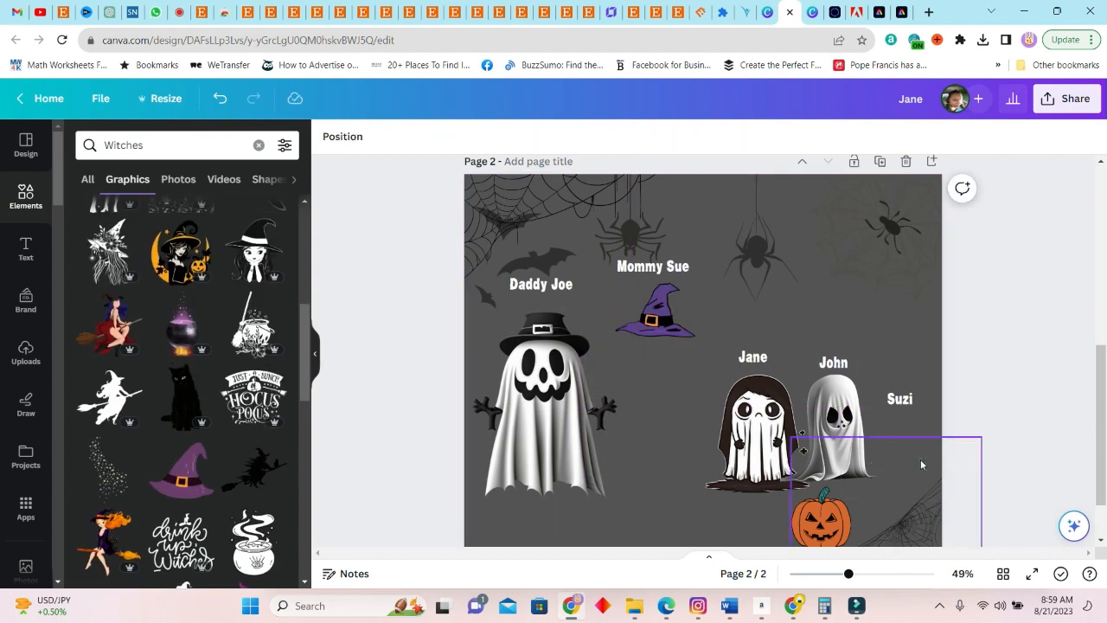
{"action": "left_click", "coordinate": [173, 380]}
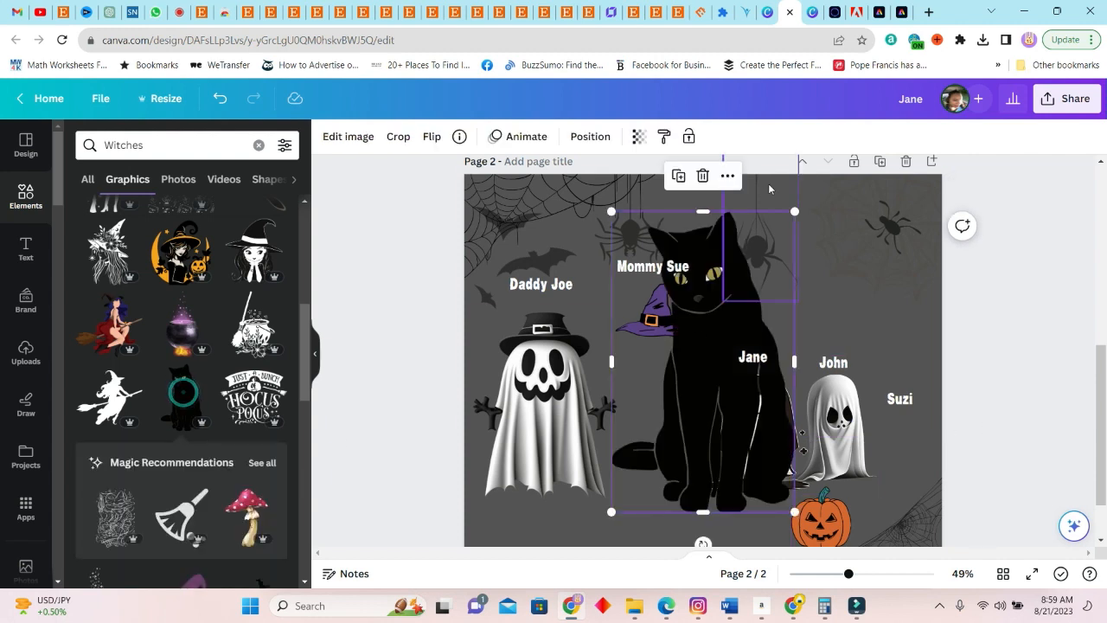
{"action": "left_click_drag", "start_coordinate": [794, 213], "coordinate": [683, 393]}
{"action": "left_click_drag", "start_coordinate": [642, 450], "coordinate": [904, 454]}
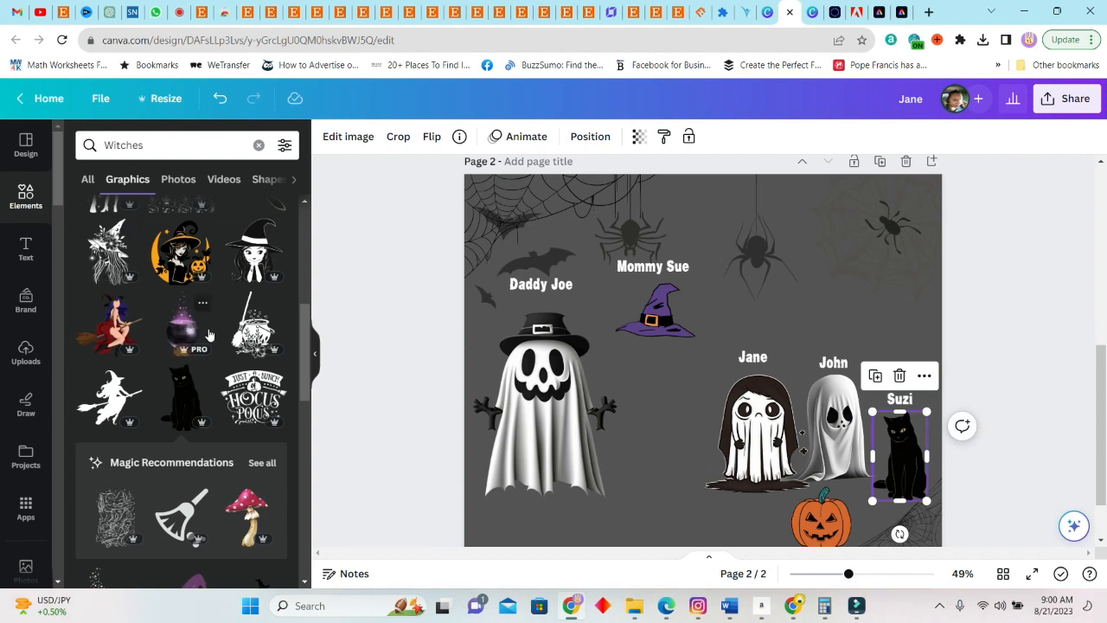
{"action": "left_click", "coordinate": [114, 334]}
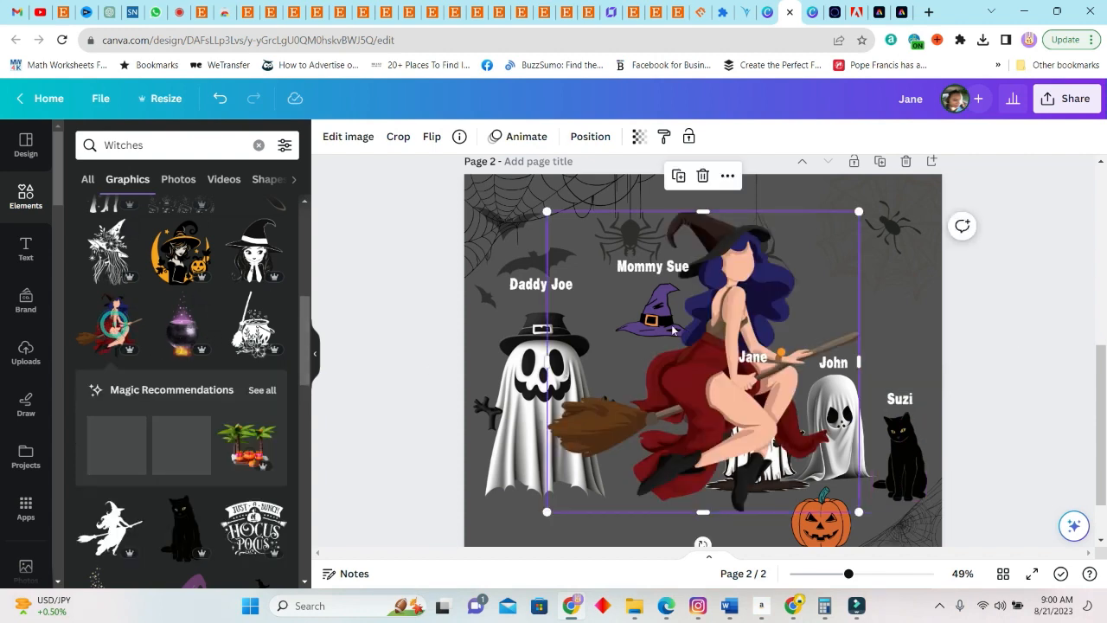
{"action": "left_click_drag", "start_coordinate": [860, 210], "coordinate": [731, 334]}
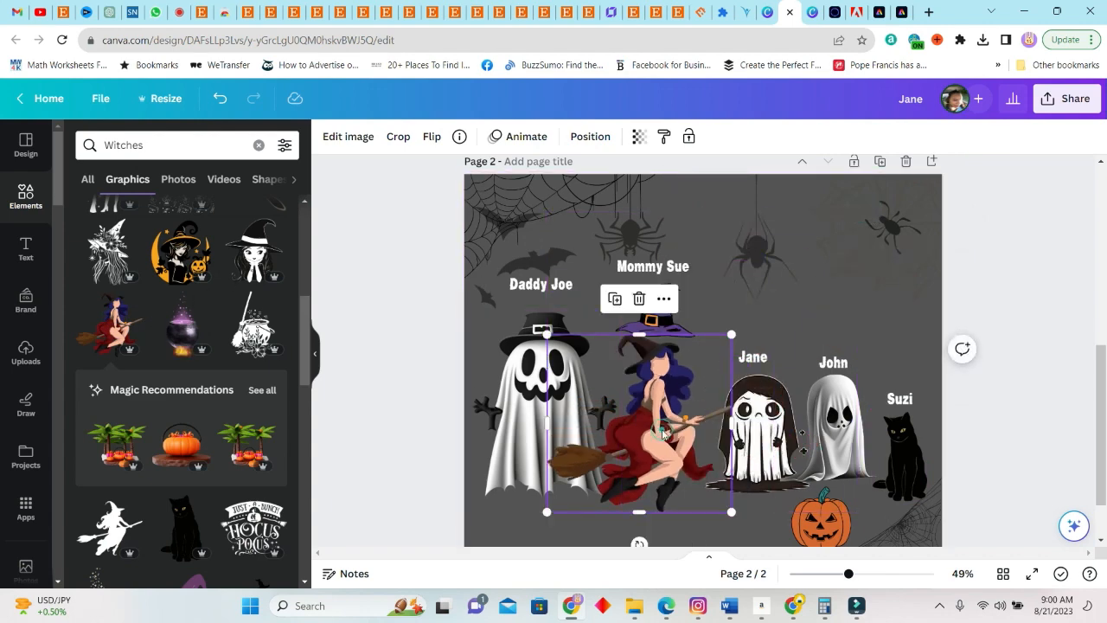
{"action": "key", "text": "Delete"}
Add the silver-haired witch in the purple dress from the graphics to page 2 and place her beneath the mother's name label
{"action": "scroll", "coordinate": [216, 430], "scroll_direction": "down", "scroll_amount": 3}
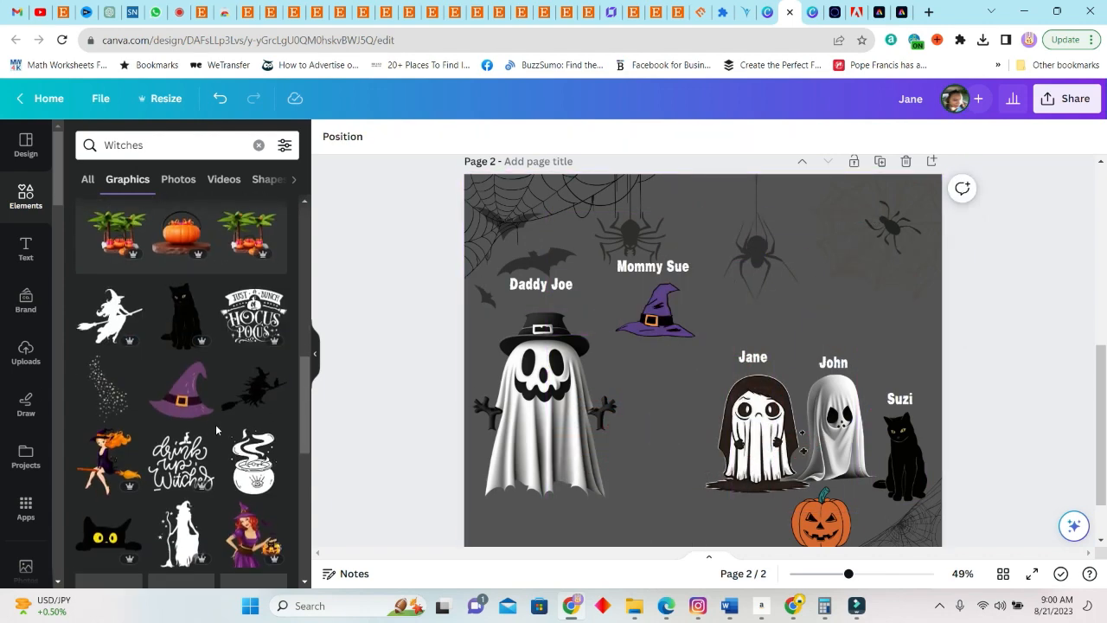
{"action": "scroll", "coordinate": [216, 429], "scroll_direction": "down", "scroll_amount": 3}
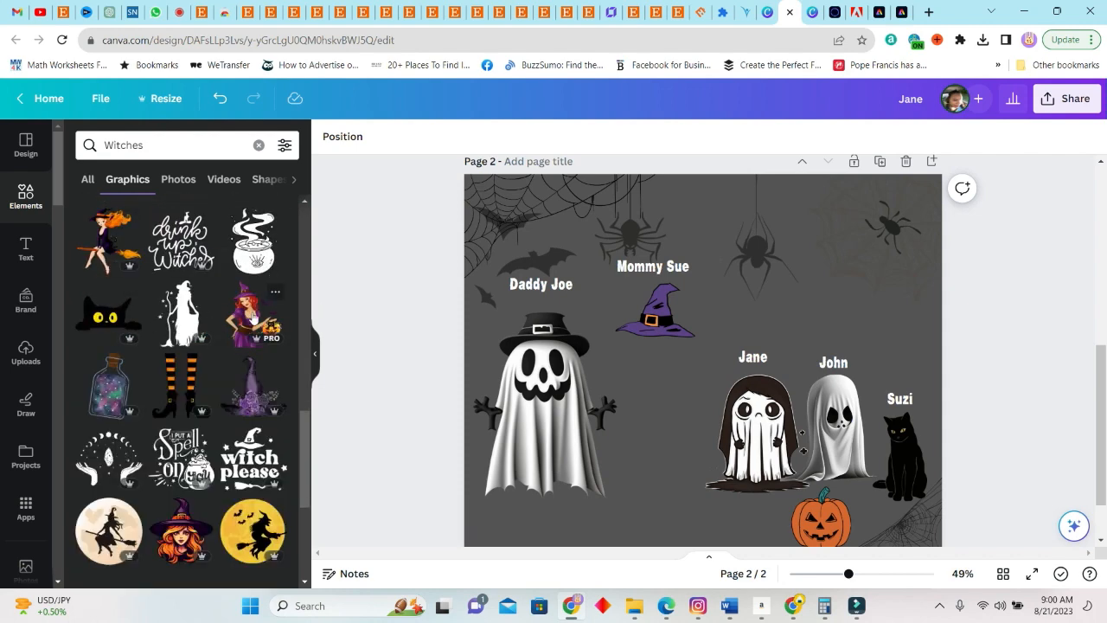
{"action": "scroll", "coordinate": [260, 389], "scroll_direction": "down", "scroll_amount": 3}
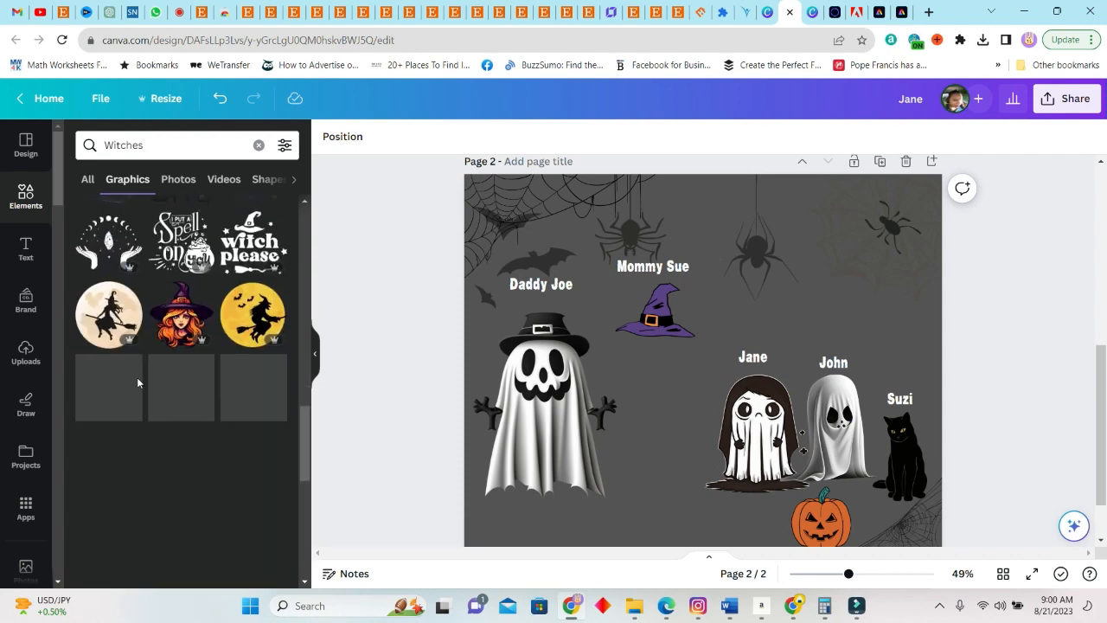
{"action": "scroll", "coordinate": [249, 424], "scroll_direction": "down", "scroll_amount": 2}
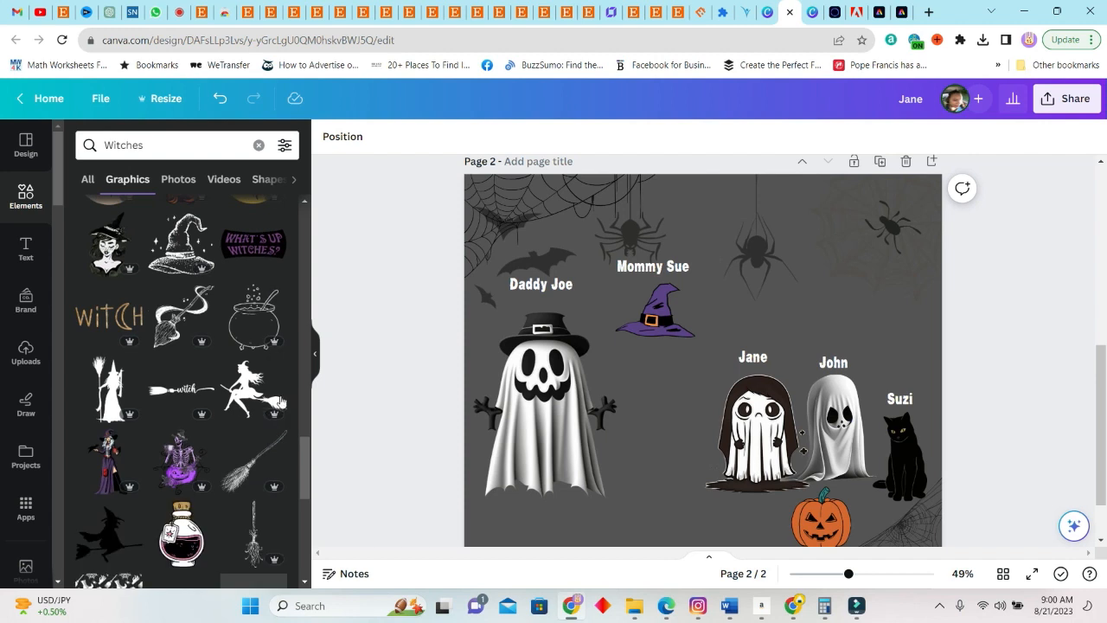
{"action": "left_click", "coordinate": [109, 467]}
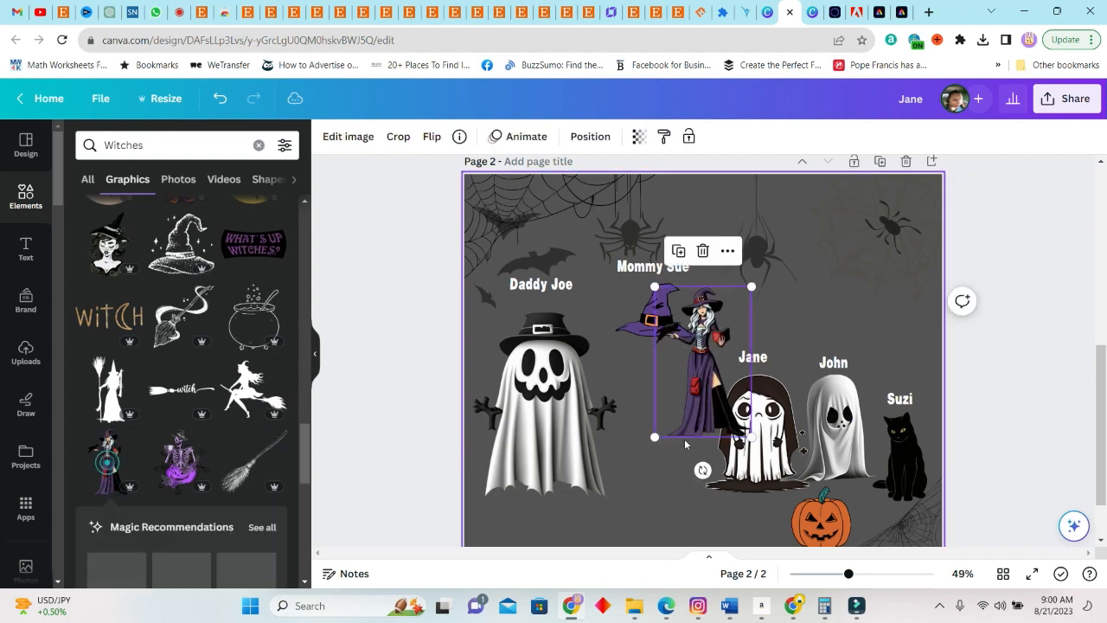
{"action": "left_click_drag", "start_coordinate": [683, 366], "coordinate": [652, 410]}
Delete the loose purple hat on page 2 and enlarge the silver-haired witch to fill the space beneath the mother's label
{"action": "left_click", "coordinate": [671, 312]}
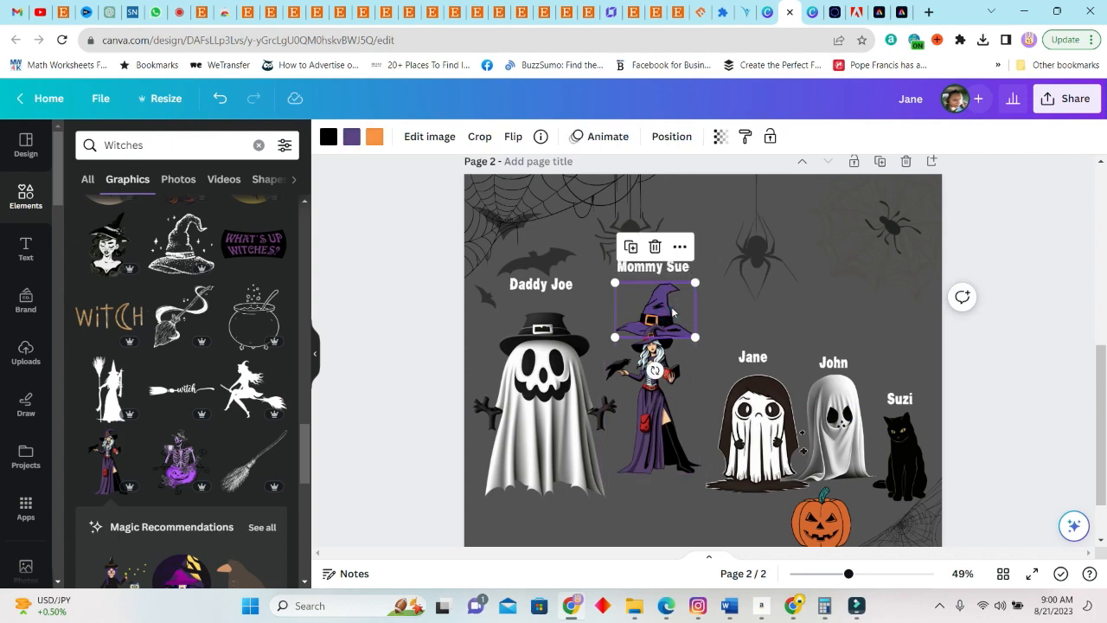
{"action": "left_click", "coordinate": [671, 306]}
{"action": "scroll", "coordinate": [214, 547], "scroll_direction": "down", "scroll_amount": 3}
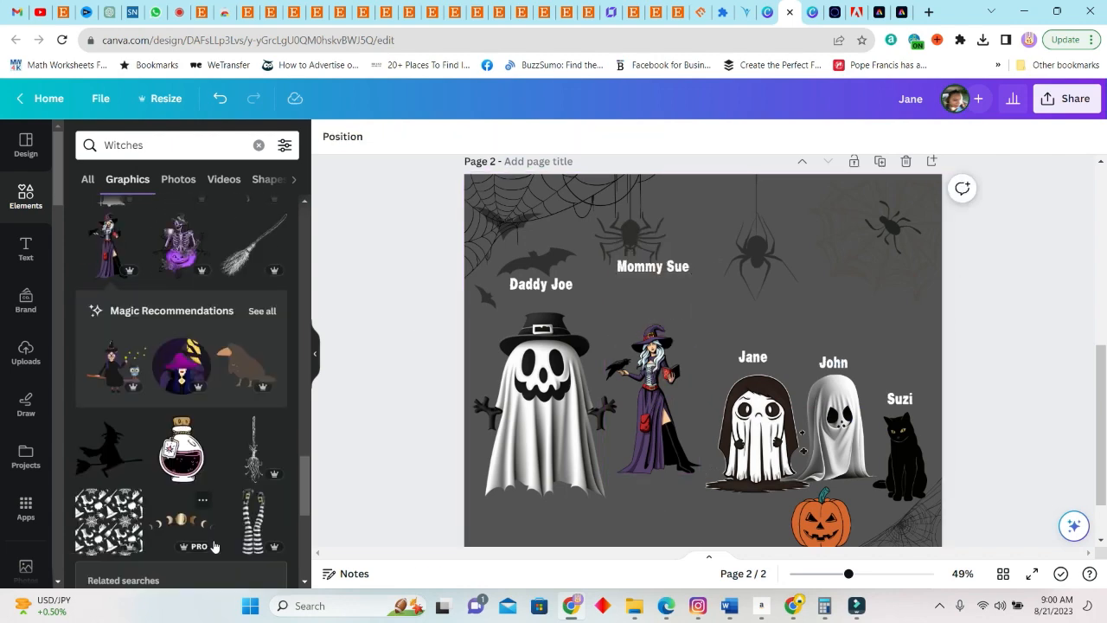
{"action": "scroll", "coordinate": [281, 476], "scroll_direction": "down", "scroll_amount": 3}
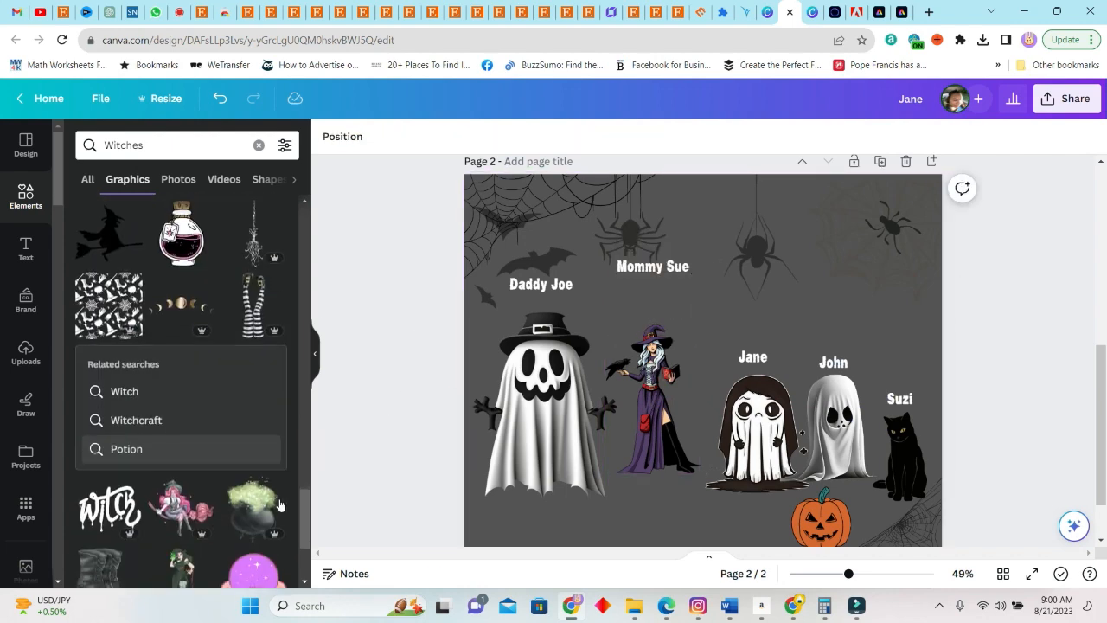
{"action": "left_click", "coordinate": [688, 350]}
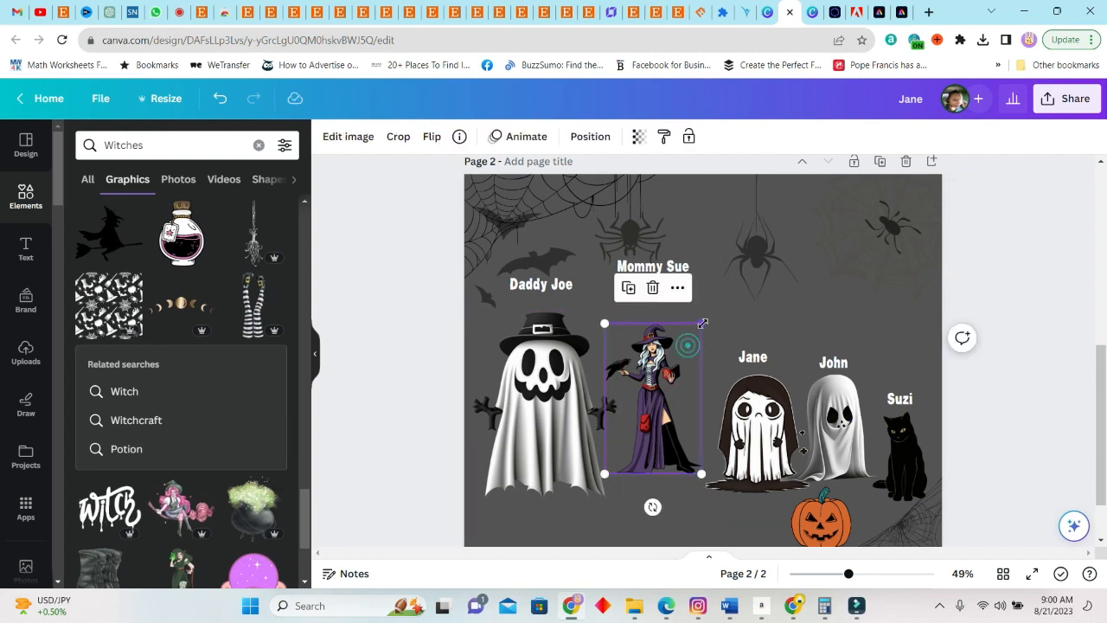
{"action": "mouse_move", "coordinate": [701, 322]}
{"action": "left_mouse_down"}
{"action": "mouse_move", "coordinate": [753, 280]}
{"action": "mouse_move", "coordinate": [754, 241]}
{"action": "mouse_move", "coordinate": [688, 313]}
{"action": "left_mouse_up"}
{"action": "left_click_drag", "start_coordinate": [659, 359], "coordinate": [662, 350]}
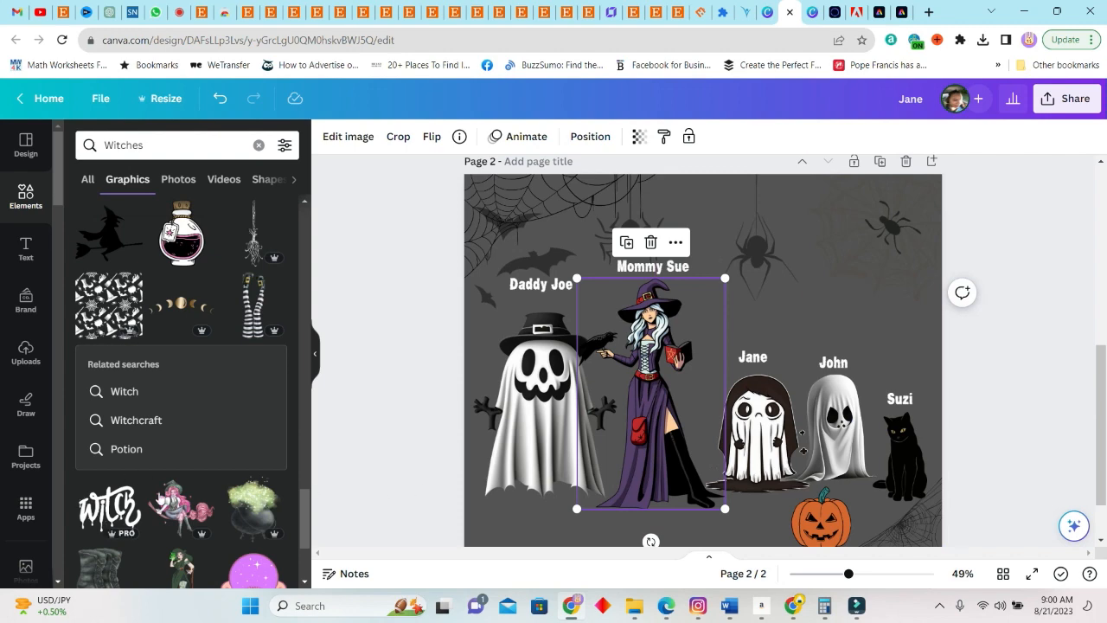
Search the graphics for "boy witch" and browse the matching characters
{"action": "scroll", "coordinate": [178, 507], "scroll_direction": "down", "scroll_amount": 3}
{"action": "scroll", "coordinate": [178, 485], "scroll_direction": "up", "scroll_amount": 4}
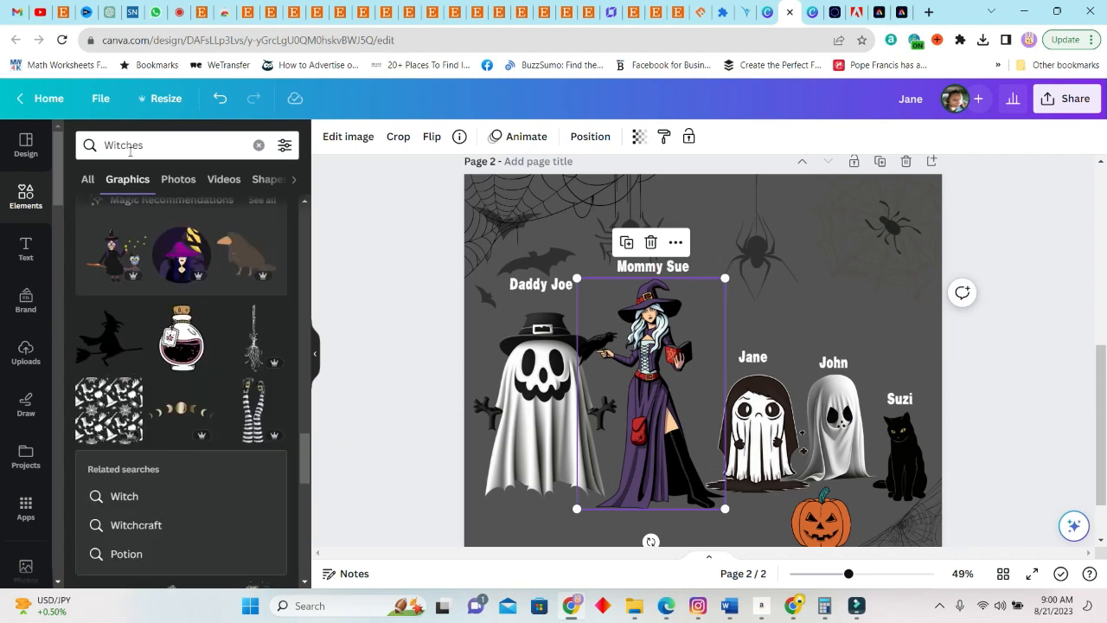
{"action": "triple_click", "coordinate": [130, 145]}
{"action": "type", "text": "boy witch"}
{"action": "key", "text": "Return"}
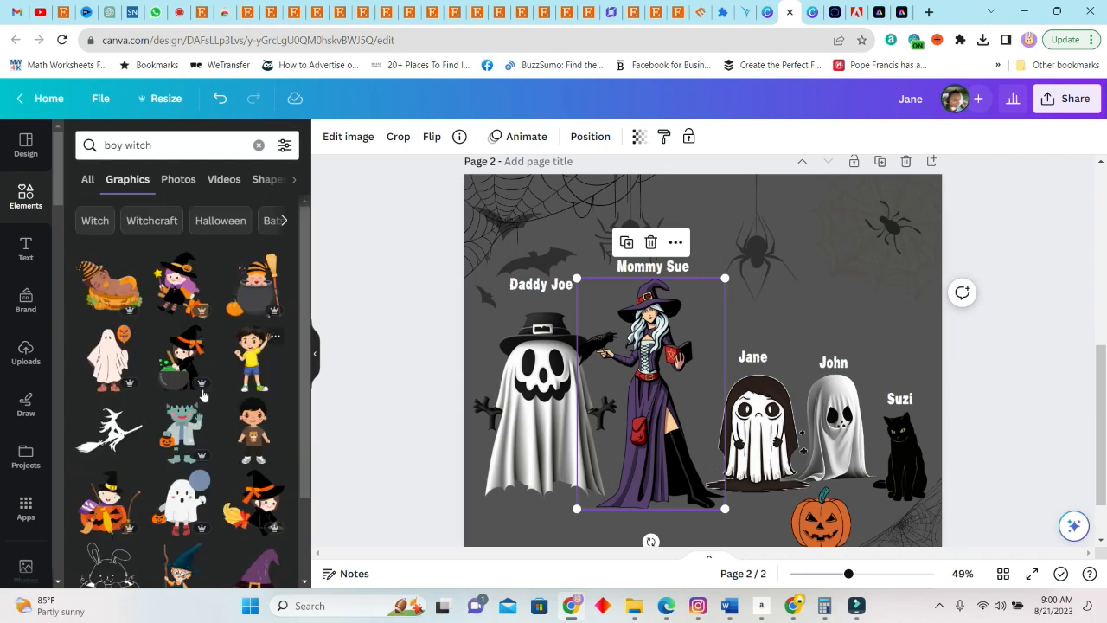
{"action": "scroll", "coordinate": [198, 465], "scroll_direction": "down", "scroll_amount": 1}
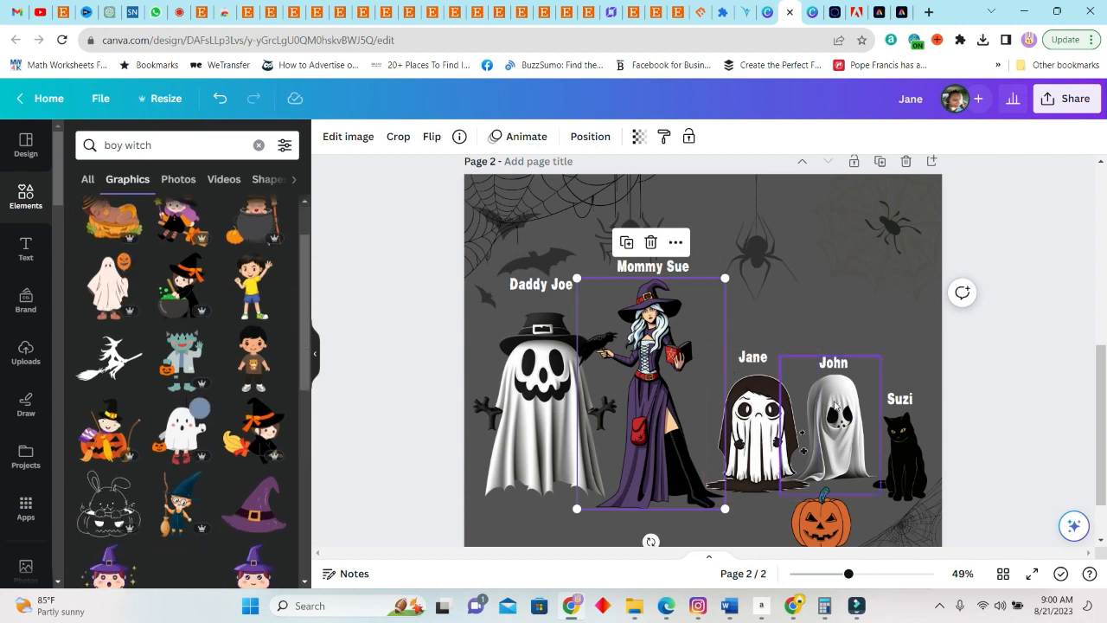
Replace the small draped ghost beside the black cat with the ghost holding a pumpkin balloon, placed beneath the boy's name label
{"action": "left_click", "coordinate": [835, 404]}
{"action": "key", "text": "Delete"}
{"action": "left_click", "coordinate": [105, 292]}
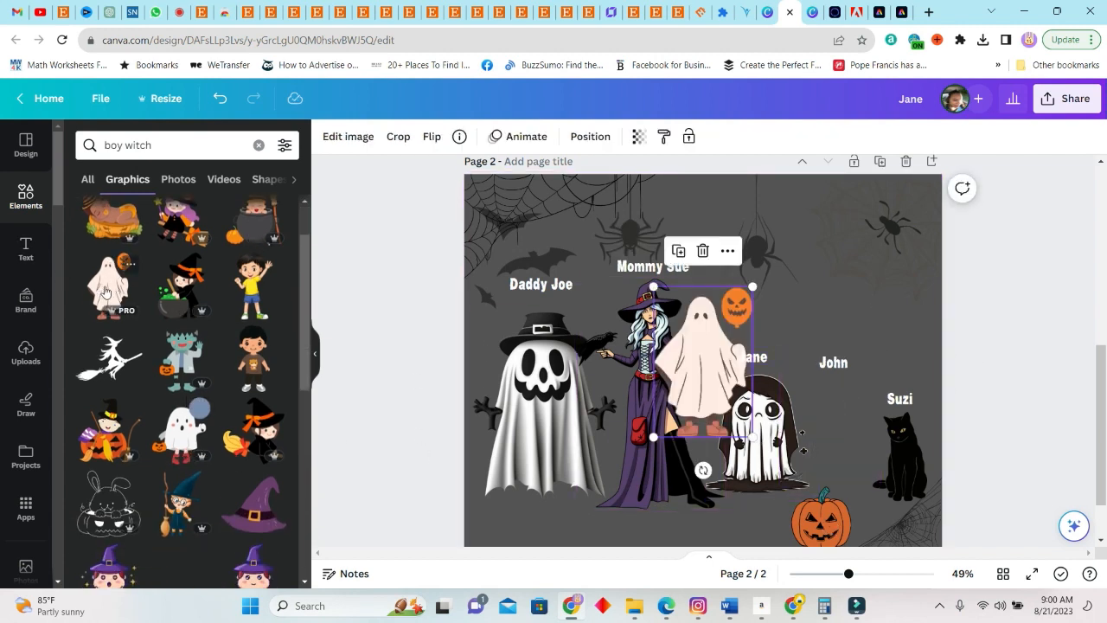
{"action": "left_click_drag", "start_coordinate": [704, 357], "coordinate": [837, 434]}
{"action": "left_click", "coordinate": [952, 338]}
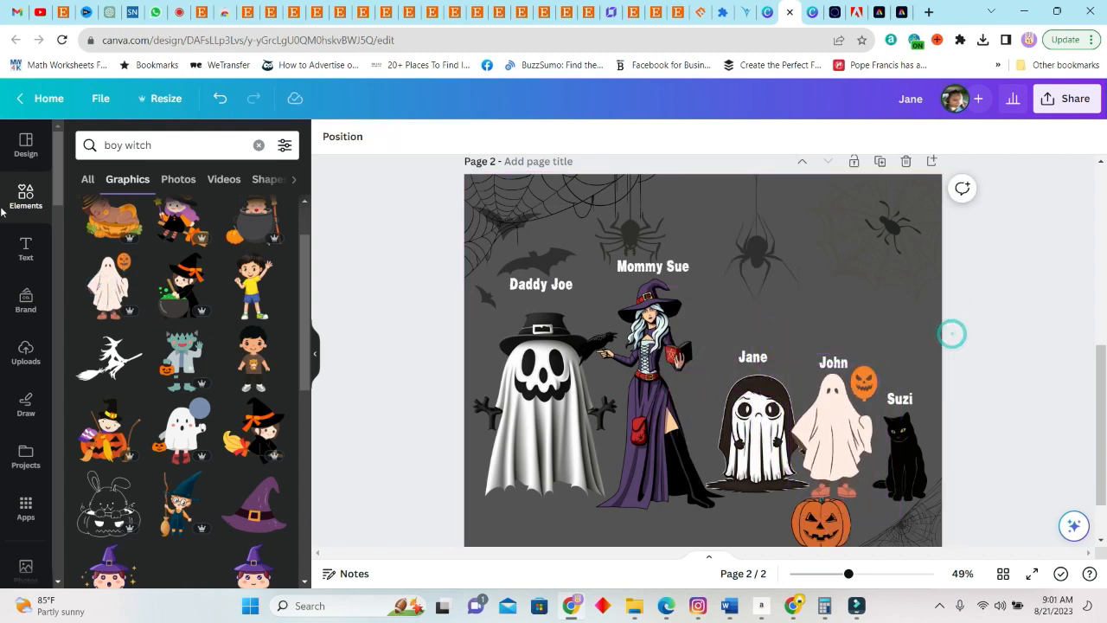
Browse more "boy witch" graphics and shift the dark-haired girl ghost on page 2 slightly towards the witch
{"action": "scroll", "coordinate": [180, 365], "scroll_direction": "down", "scroll_amount": 5}
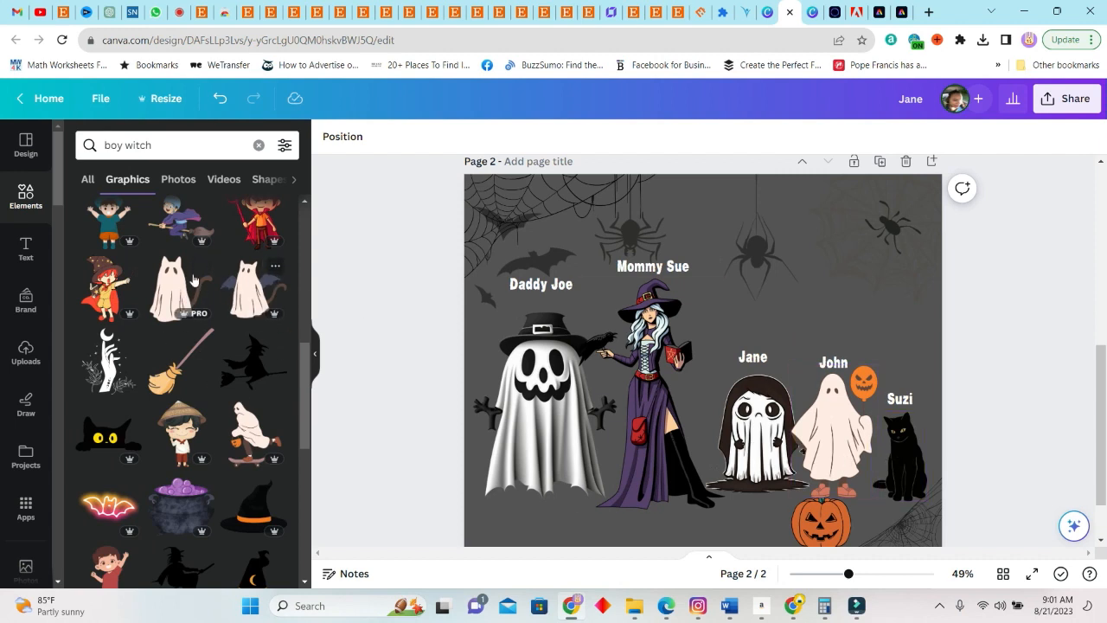
{"action": "scroll", "coordinate": [182, 346], "scroll_direction": "down", "scroll_amount": 3}
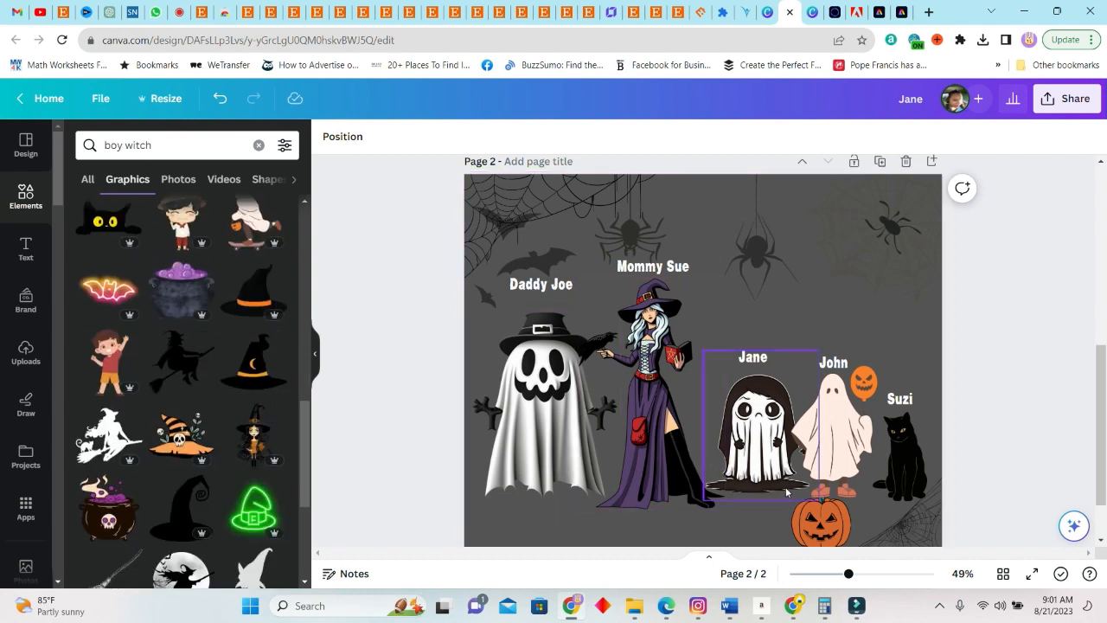
{"action": "left_click", "coordinate": [789, 358]}
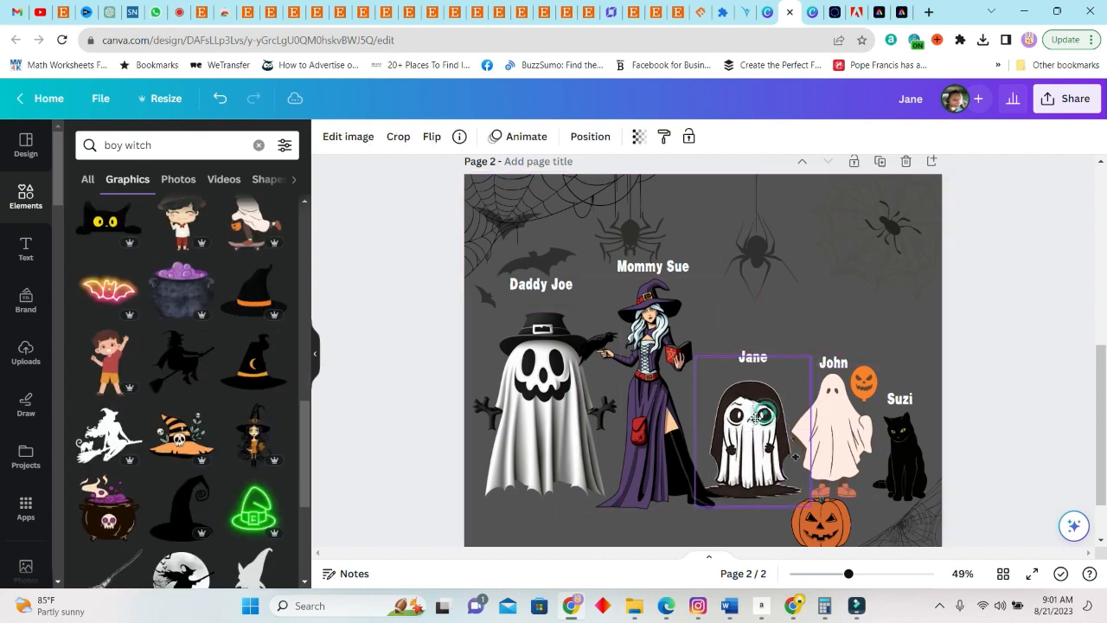
{"action": "scroll", "coordinate": [163, 388], "scroll_direction": "down", "scroll_amount": 3}
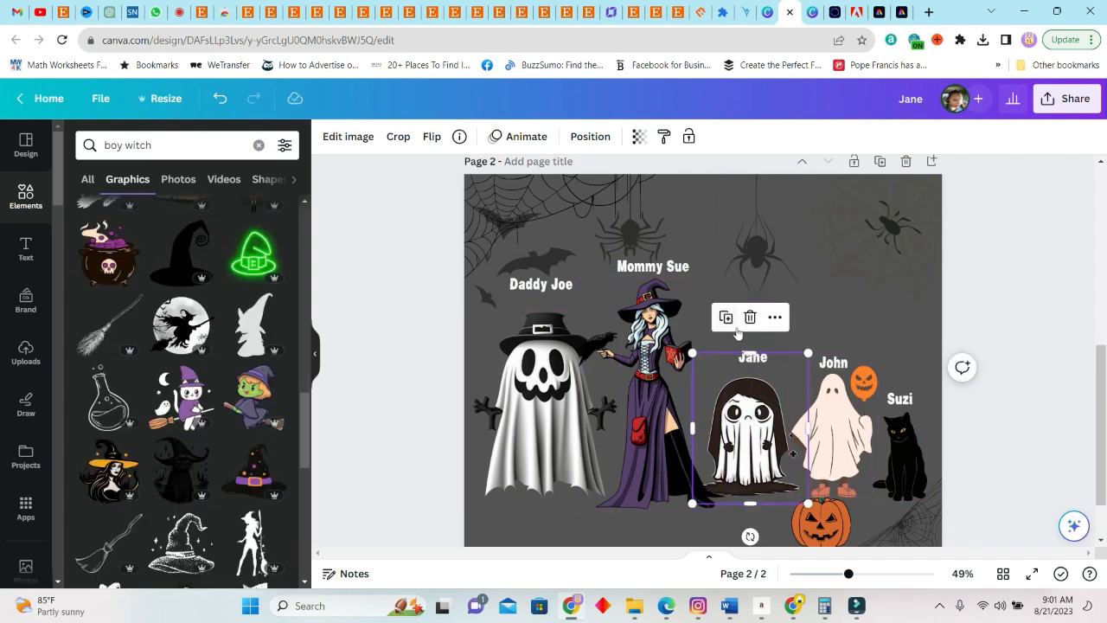
Compare the two finished pages, add a blank third page, and show the uploaded images
{"action": "scroll", "coordinate": [961, 420], "scroll_direction": "up", "scroll_amount": 5}
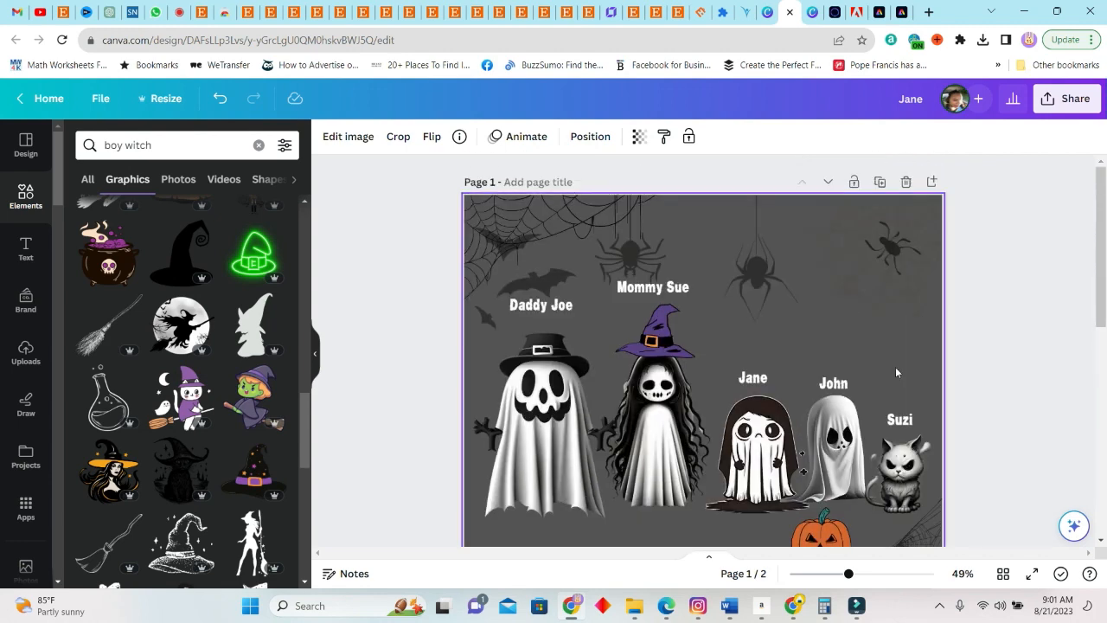
{"action": "scroll", "coordinate": [907, 370], "scroll_direction": "down", "scroll_amount": 6}
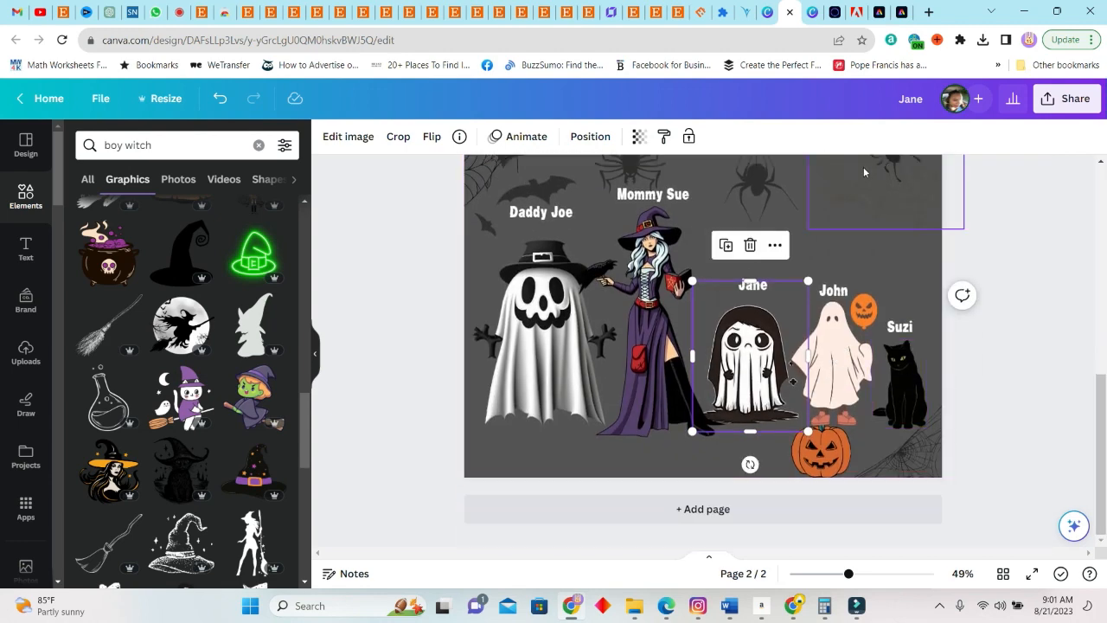
{"action": "scroll", "coordinate": [907, 449], "scroll_direction": "up", "scroll_amount": 3}
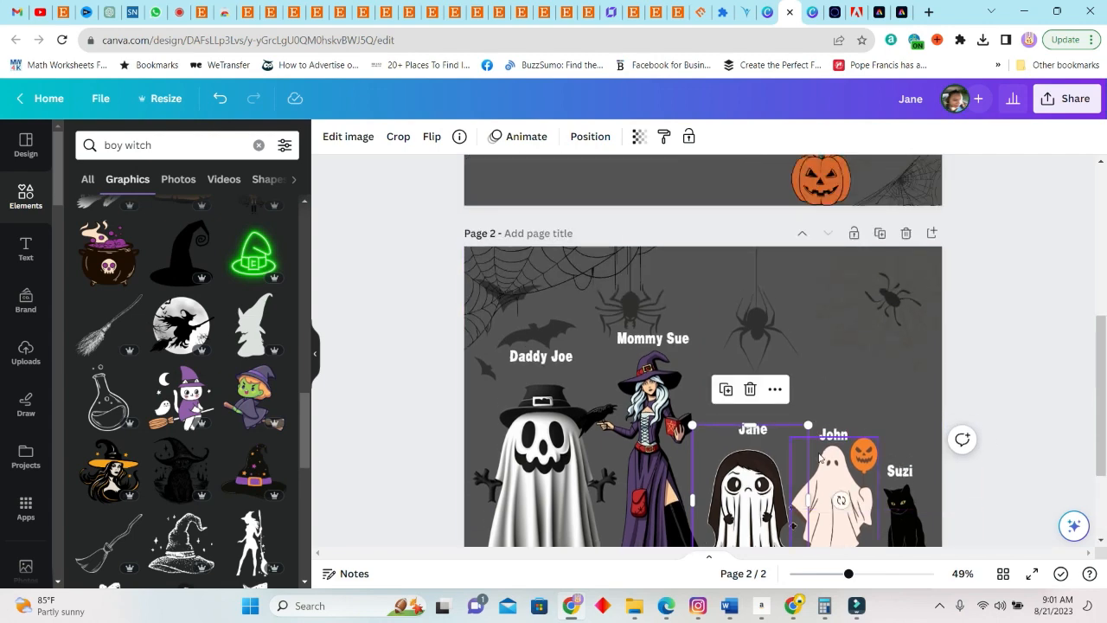
{"action": "scroll", "coordinate": [778, 502], "scroll_direction": "down", "scroll_amount": 3}
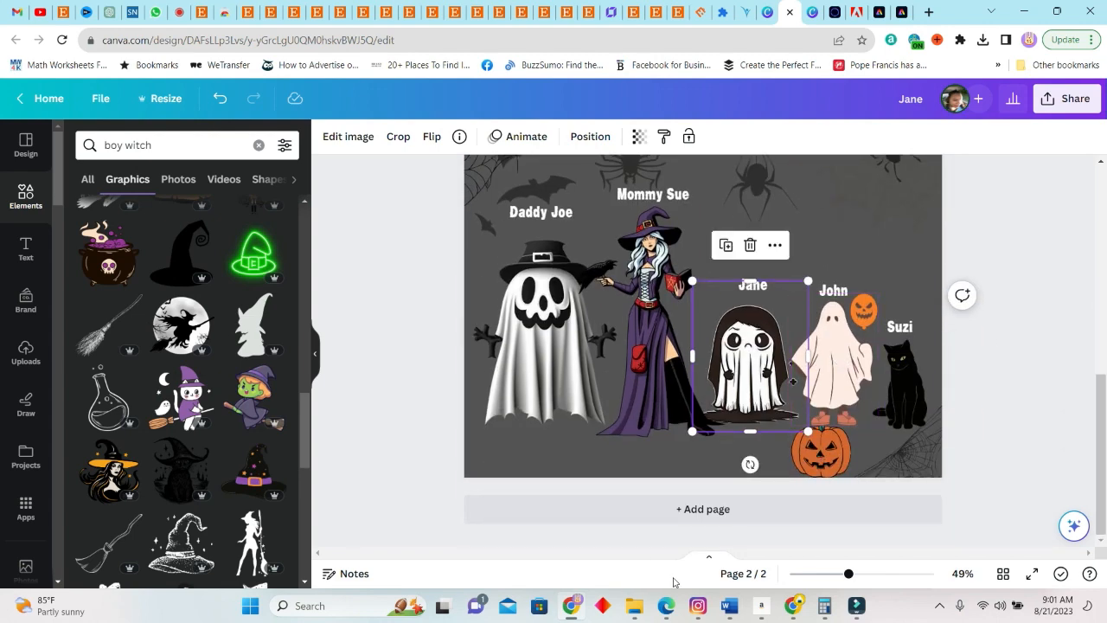
{"action": "left_click", "coordinate": [720, 517]}
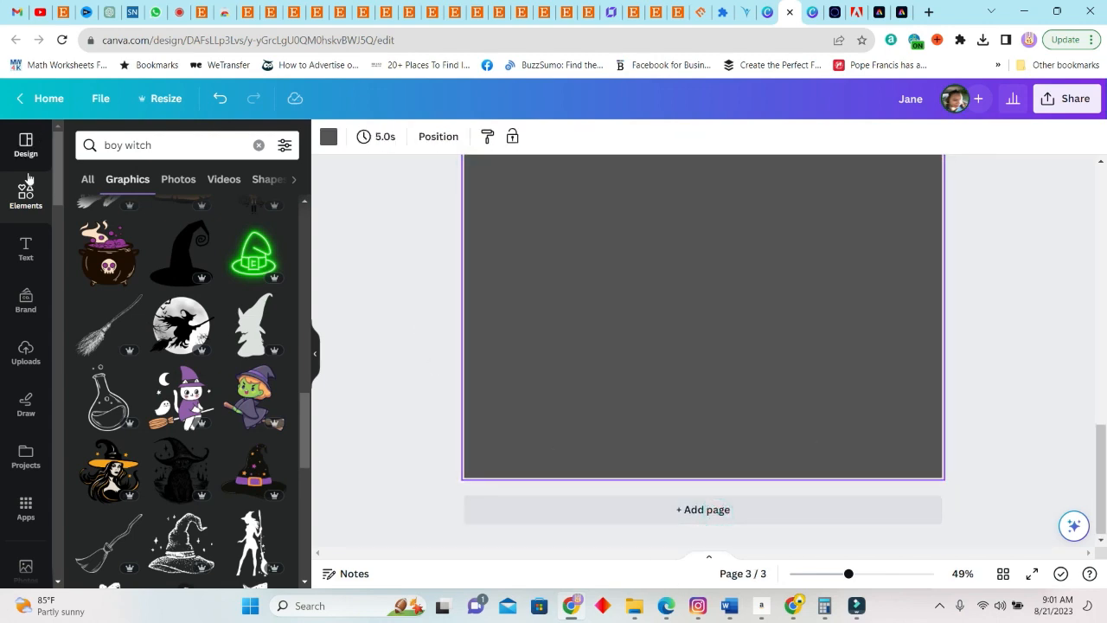
{"action": "left_click", "coordinate": [26, 195]}
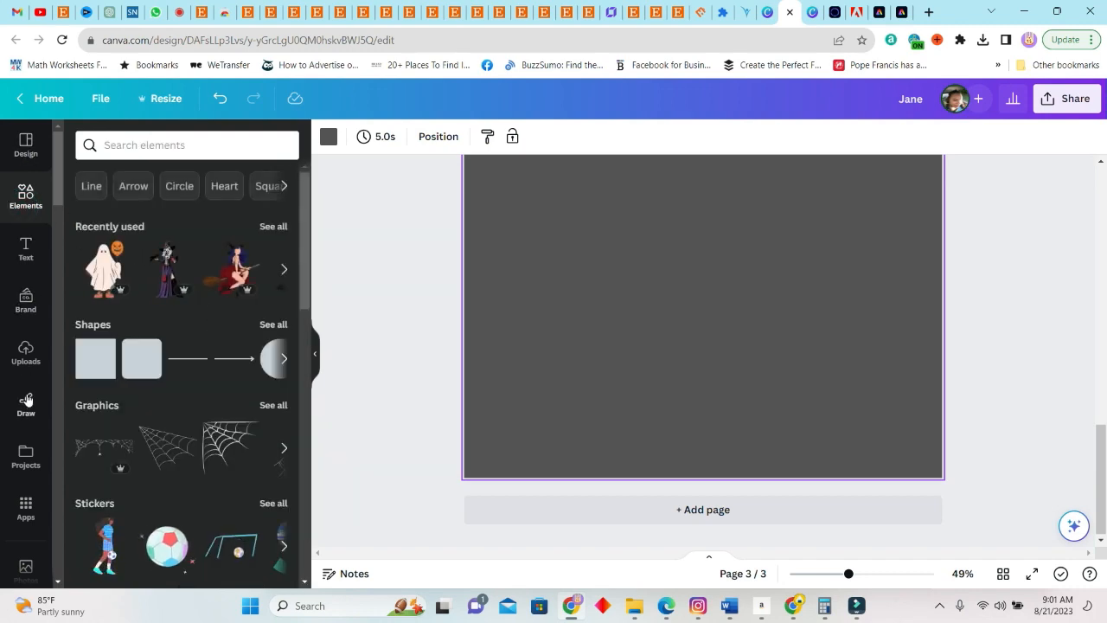
{"action": "left_click", "coordinate": [26, 353]}
{"action": "scroll", "coordinate": [107, 288], "scroll_direction": "up", "scroll_amount": 3}
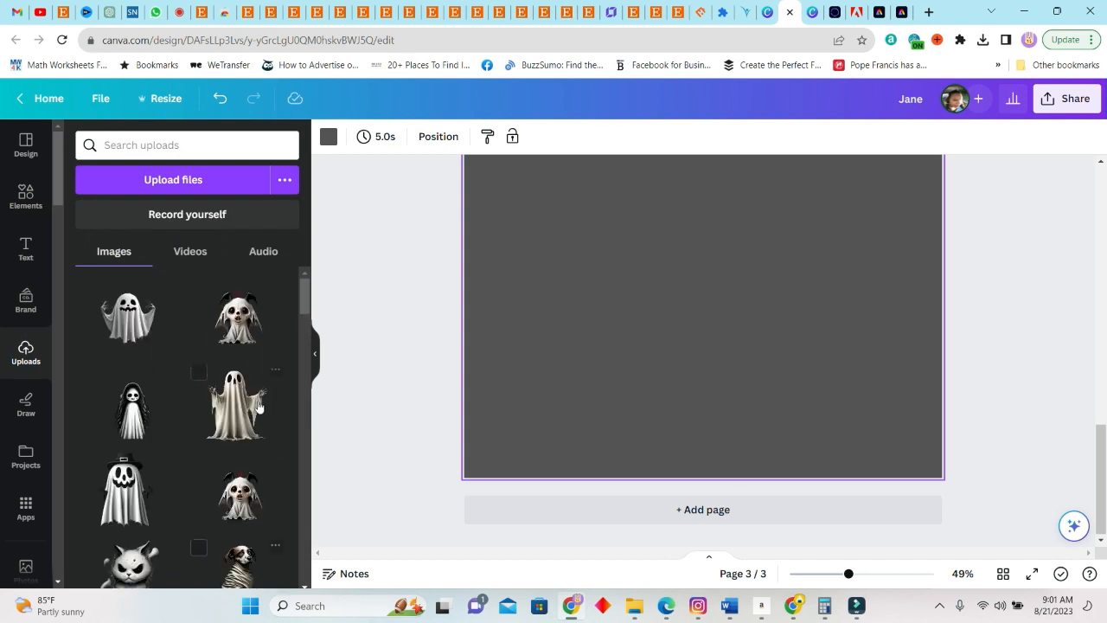
Add the raised-arms ghost and the bat-eared ghost dog to page 3, shrunk and placed side by side in the upper area
{"action": "left_click", "coordinate": [114, 311]}
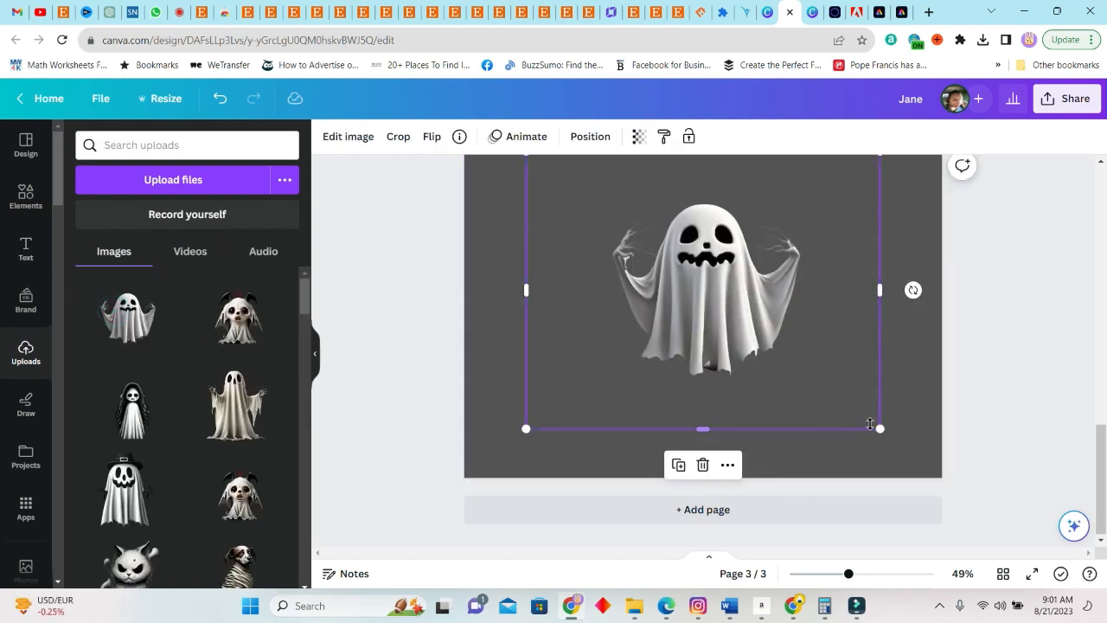
{"action": "left_click_drag", "start_coordinate": [868, 412], "coordinate": [753, 329]}
{"action": "left_click_drag", "start_coordinate": [735, 212], "coordinate": [672, 230]}
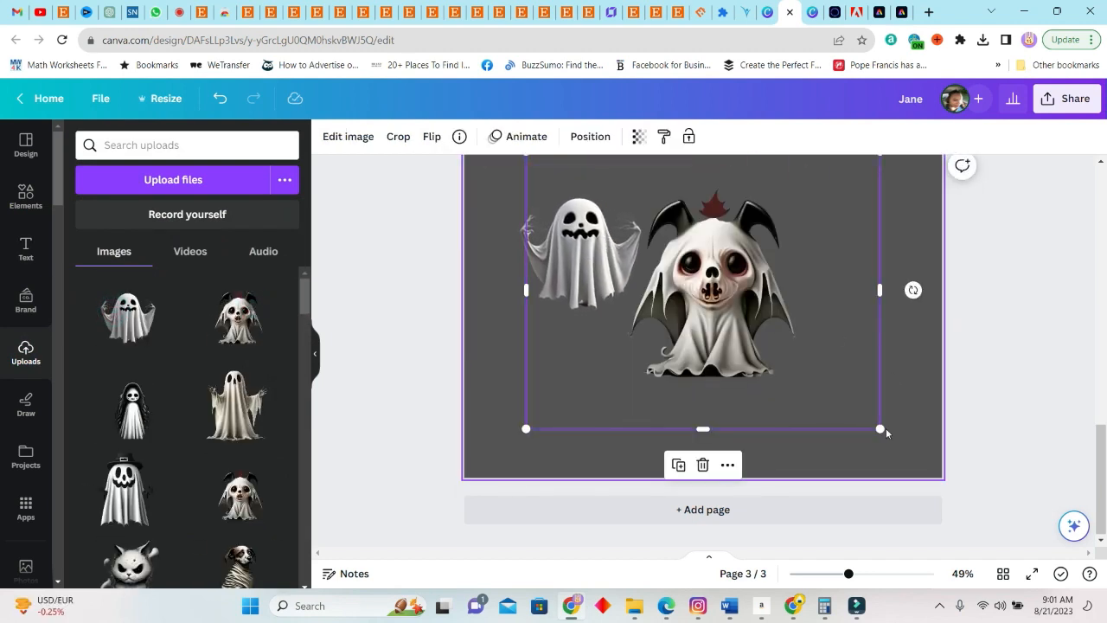
{"action": "left_click_drag", "start_coordinate": [880, 429], "coordinate": [758, 333]}
{"action": "left_click_drag", "start_coordinate": [644, 237], "coordinate": [800, 268]}
{"action": "left_click_drag", "start_coordinate": [912, 365], "coordinate": [851, 315]}
Add the top-hat ghost and the long-haired ghost to page 3, shrunk and placed below the raised-arms ghost
{"action": "left_click", "coordinate": [128, 487]}
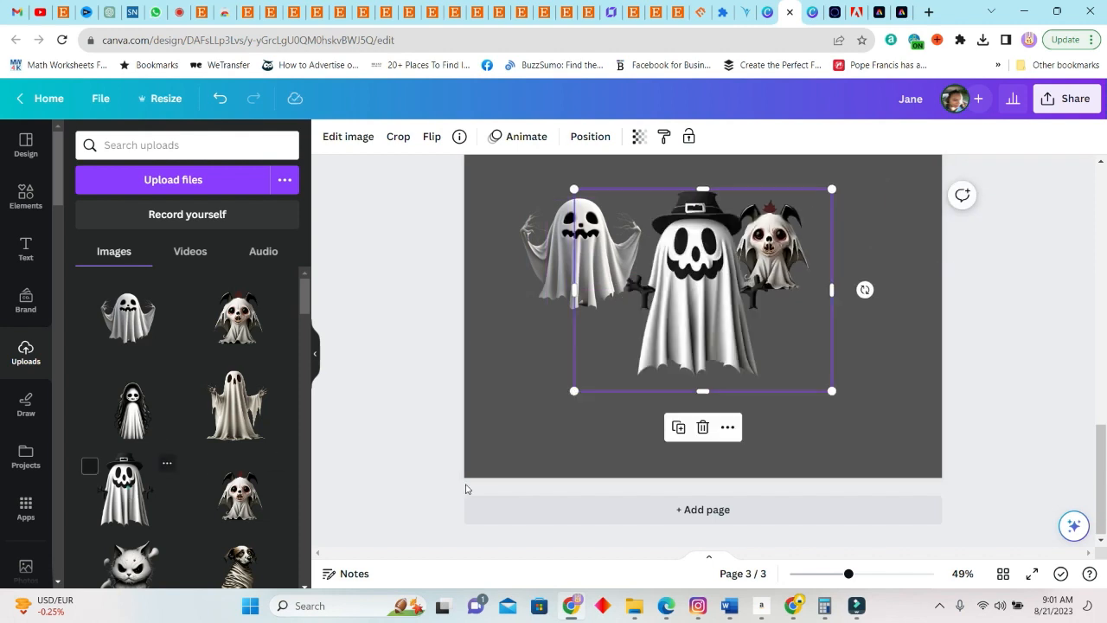
{"action": "left_click_drag", "start_coordinate": [830, 194], "coordinate": [761, 259]}
{"action": "left_click_drag", "start_coordinate": [657, 324], "coordinate": [548, 381]}
{"action": "left_click", "coordinate": [131, 417]}
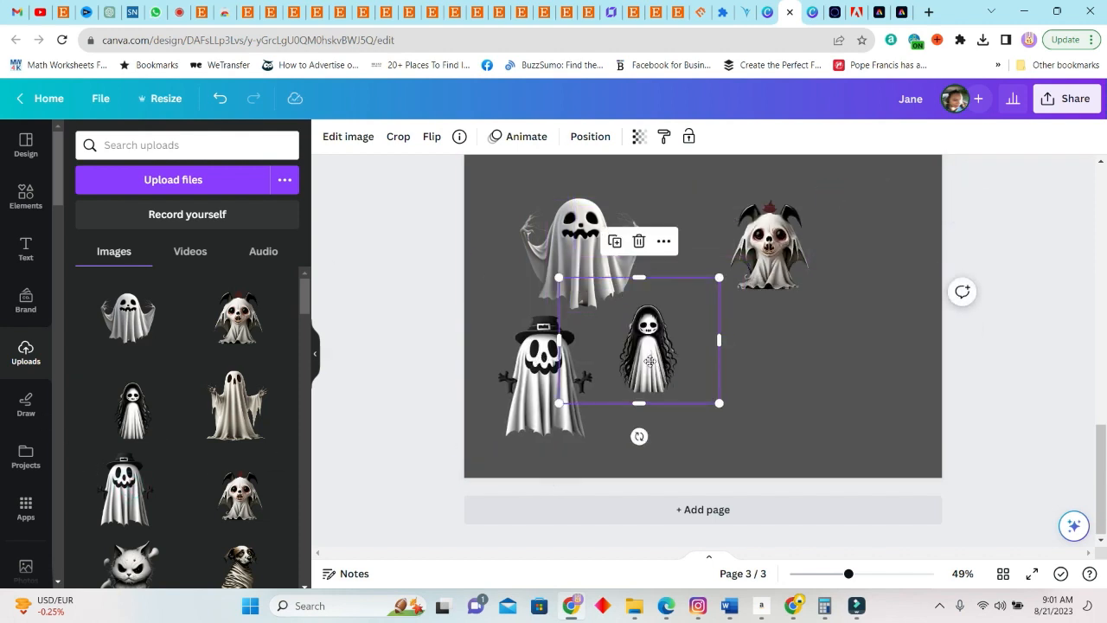
Add the tall ghost with outstretched hands to page 3, shrunk and placed below the bat-eared ghost dog
{"action": "left_click", "coordinate": [241, 400]}
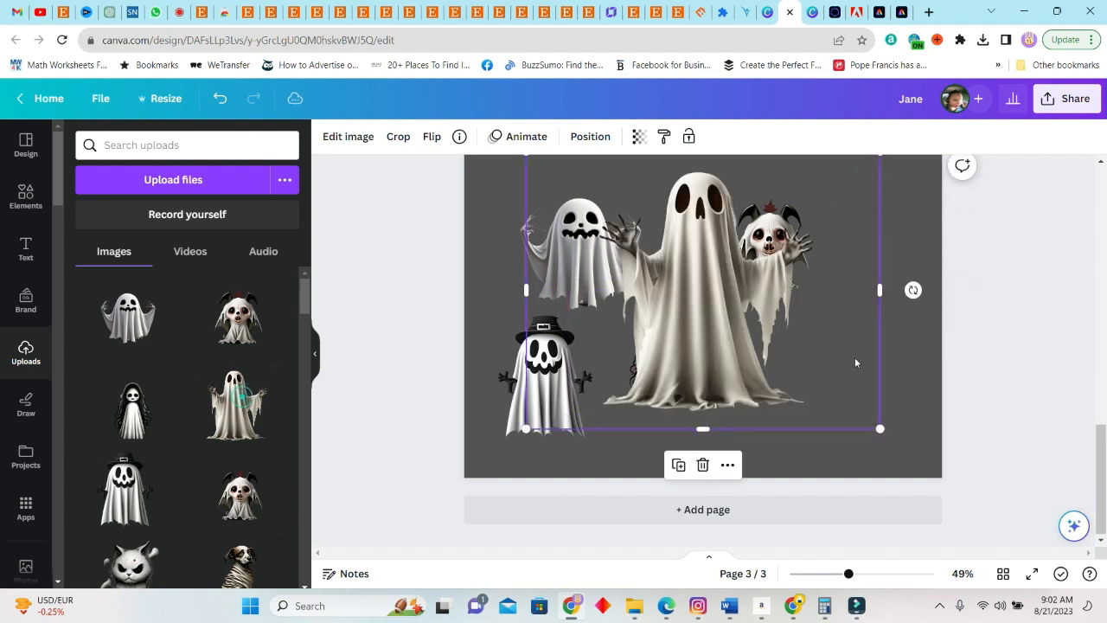
{"action": "left_click_drag", "start_coordinate": [845, 217], "coordinate": [912, 303]}
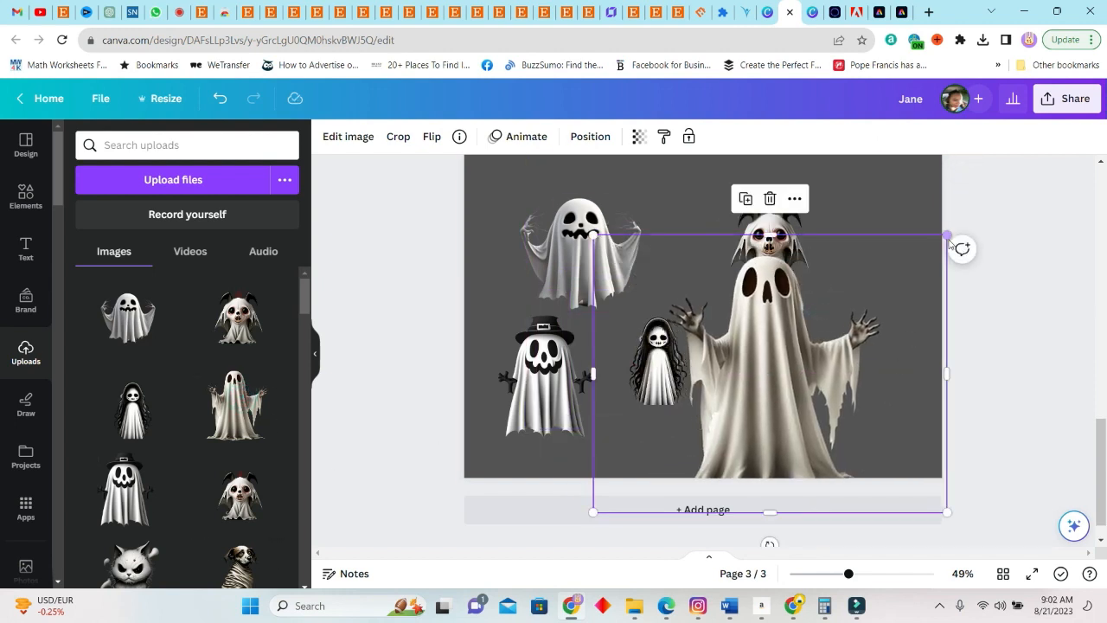
{"action": "left_click_drag", "start_coordinate": [946, 234], "coordinate": [819, 336]}
{"action": "left_click_drag", "start_coordinate": [709, 424], "coordinate": [795, 379]}
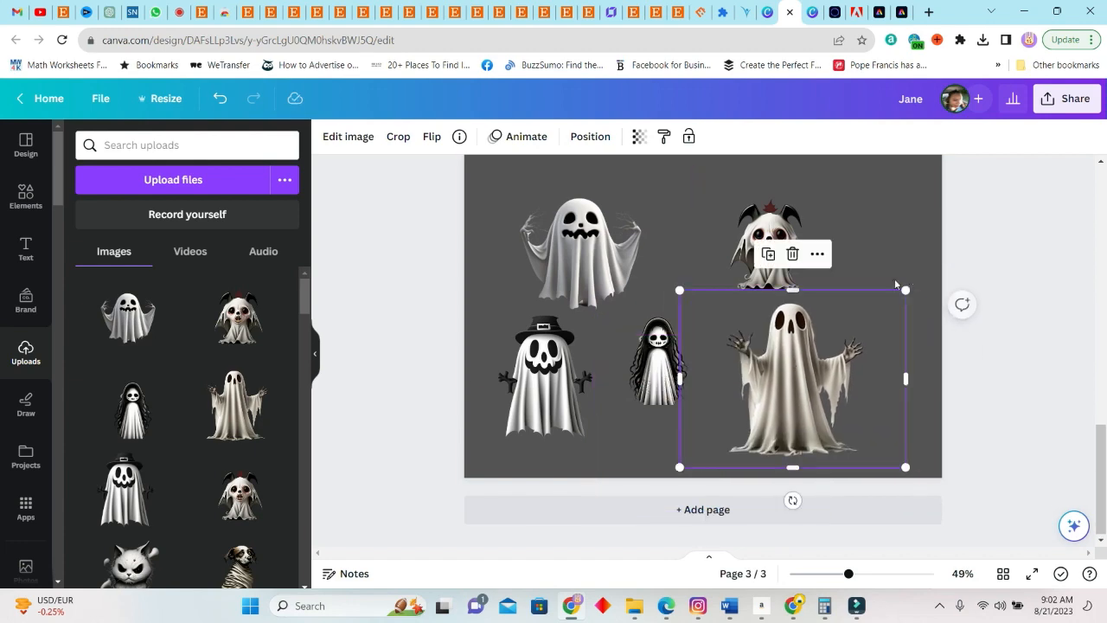
Shrink the tall ghost in page 3's lower area and add the wrapped dog, reduced in size, beside the bat-eared ghost dog
{"action": "left_click_drag", "start_coordinate": [904, 289], "coordinate": [857, 328]}
{"action": "left_click_drag", "start_coordinate": [760, 402], "coordinate": [761, 385]}
{"action": "left_click", "coordinate": [239, 564]}
{"action": "left_click_drag", "start_coordinate": [526, 428], "coordinate": [728, 268]}
{"action": "left_click_drag", "start_coordinate": [808, 214], "coordinate": [861, 265]}
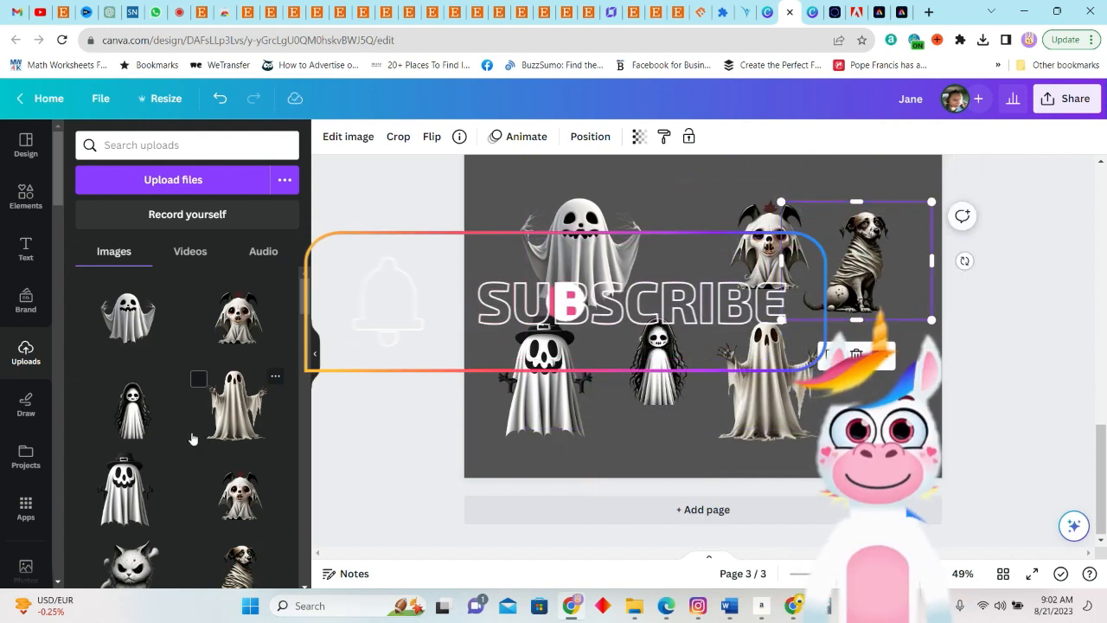
{"action": "left_click_drag", "start_coordinate": [659, 370], "coordinate": [659, 395]}
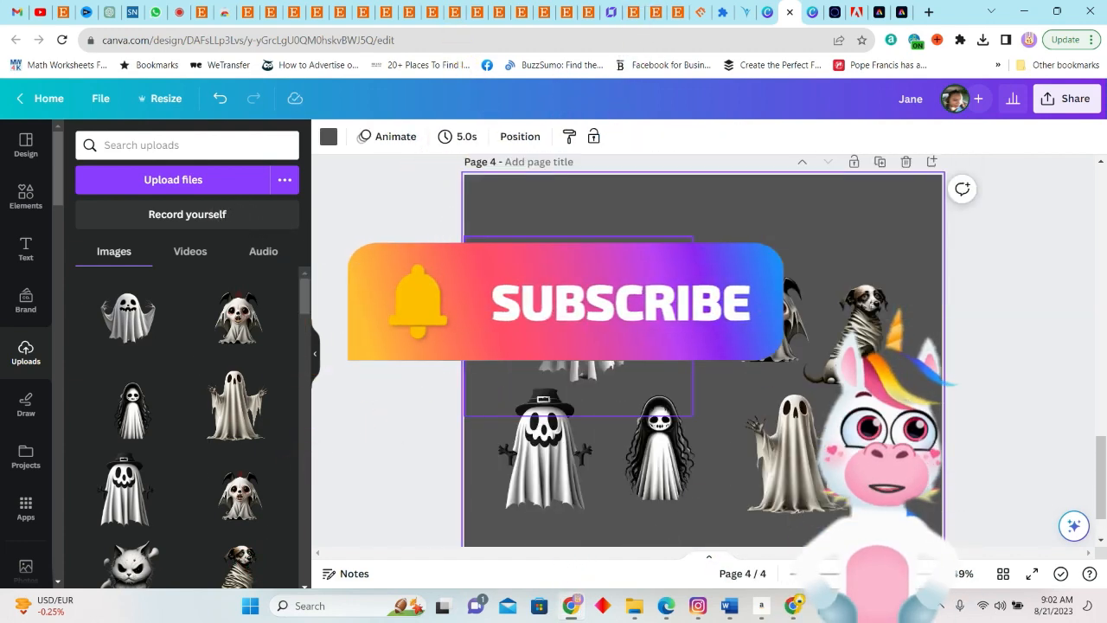
On page 4, the copy of page 3, replace the raised-arms ghost with the angry cat and delete both dogs
{"action": "scroll", "coordinate": [187, 433], "scroll_direction": "down", "scroll_amount": 3}
{"action": "left_click_drag", "start_coordinate": [128, 431], "coordinate": [600, 287]}
{"action": "left_click_drag", "start_coordinate": [745, 464], "coordinate": [578, 331]}
{"action": "left_click_drag", "start_coordinate": [497, 259], "coordinate": [578, 286]}
{"action": "left_click", "coordinate": [767, 320]}
{"action": "key", "text": "Delete"}
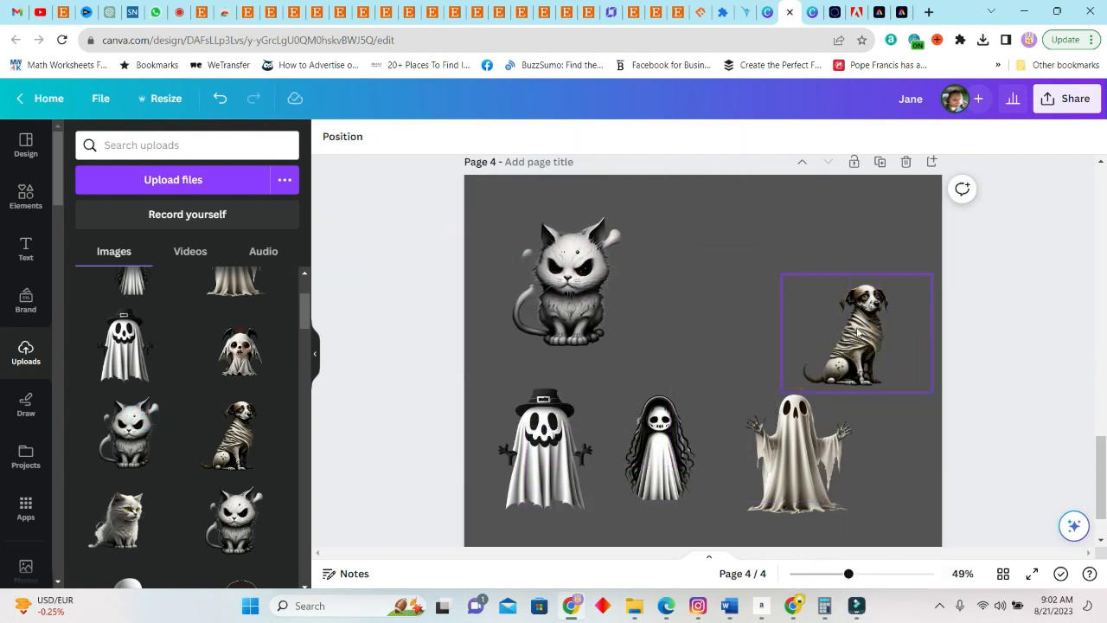
{"action": "left_click", "coordinate": [862, 334]}
{"action": "key", "text": "Delete"}
Replace the remaining characters on page 4 with the draped ghost, the dark-haired cartoon ghost and the large stitched-mouth ghost
{"action": "left_click", "coordinate": [131, 536]}
{"action": "left_click_drag", "start_coordinate": [655, 397], "coordinate": [564, 430]}
{"action": "left_click", "coordinate": [241, 538]}
{"action": "left_click_drag", "start_coordinate": [706, 363], "coordinate": [832, 326]}
{"action": "left_click", "coordinate": [238, 448]}
{"action": "key", "text": "Delete"}
{"action": "scroll", "coordinate": [241, 424], "scroll_direction": "down", "scroll_amount": 3}
{"action": "left_click", "coordinate": [133, 411]}
{"action": "scroll", "coordinate": [259, 389], "scroll_direction": "up", "scroll_amount": 4}
{"action": "left_click", "coordinate": [1043, 366]}
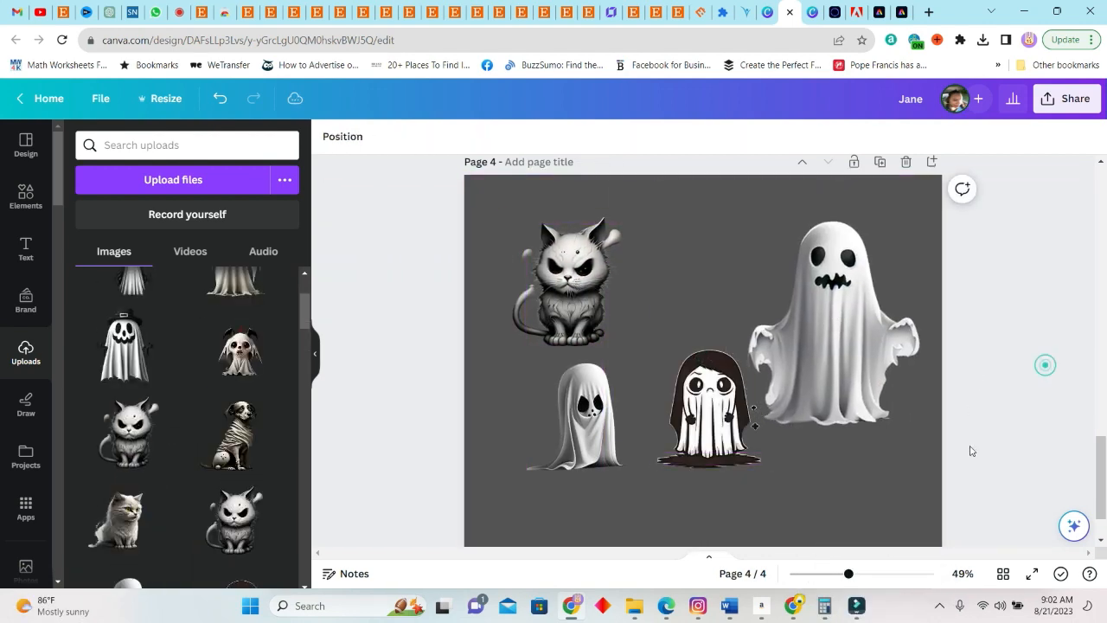
Shift the raised-arms ghost on page 3 and the draped ghost on page 4 slightly toward their pages' left edges
{"action": "scroll", "coordinate": [731, 384], "scroll_direction": "up", "scroll_amount": 4}
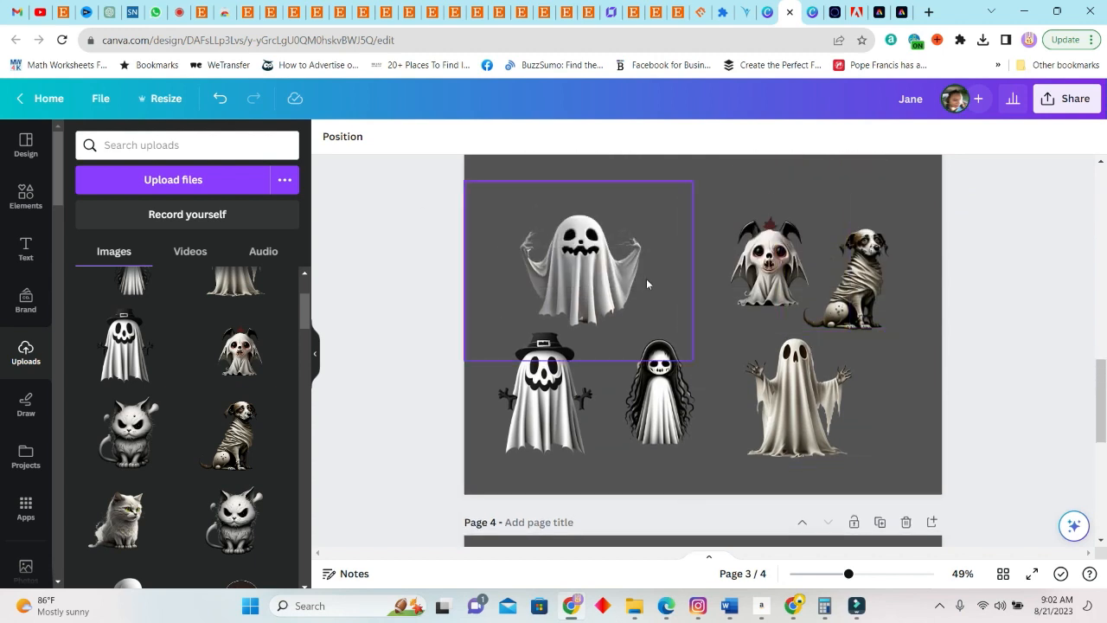
{"action": "left_click_drag", "start_coordinate": [592, 253], "coordinate": [568, 247]}
{"action": "scroll", "coordinate": [771, 401], "scroll_direction": "down", "scroll_amount": 5}
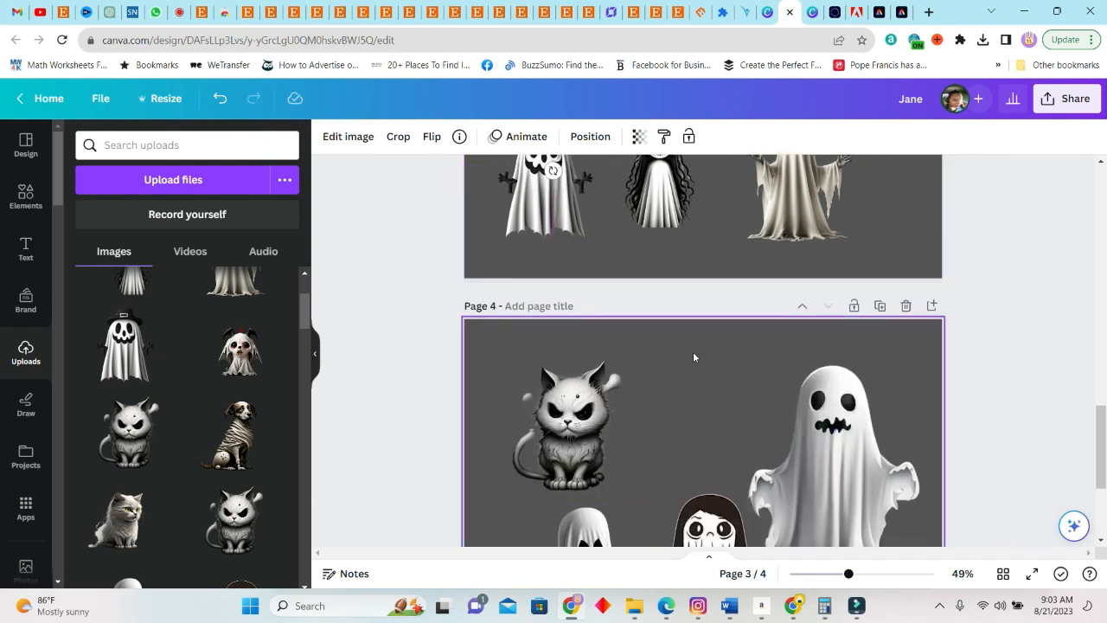
{"action": "scroll", "coordinate": [666, 372], "scroll_direction": "down", "scroll_amount": 4}
{"action": "left_click_drag", "start_coordinate": [581, 364], "coordinate": [552, 392]}
Shrink the stitched-mouth ghost in page 4's upper right area and move the dark-haired cartoon ghost down beside the draped ghost
{"action": "mouse_move", "coordinate": [725, 344]}
{"action": "left_mouse_down"}
{"action": "mouse_move", "coordinate": [726, 371]}
{"action": "mouse_move", "coordinate": [731, 331]}
{"action": "left_mouse_up"}
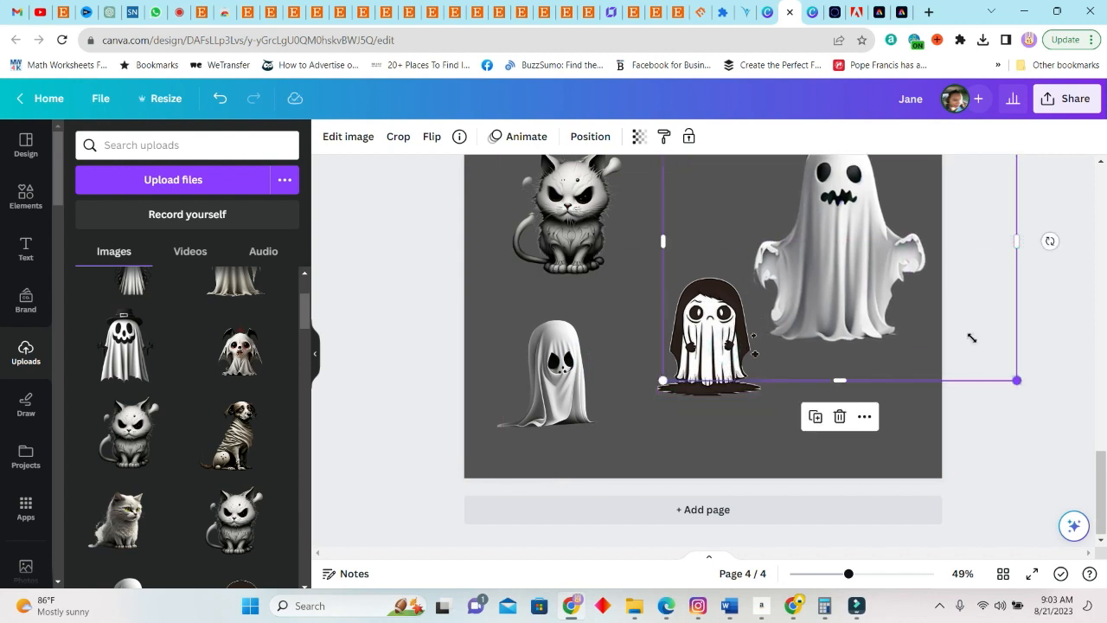
{"action": "left_click_drag", "start_coordinate": [971, 338], "coordinate": [909, 298]}
{"action": "left_click_drag", "start_coordinate": [798, 214], "coordinate": [834, 232]}
{"action": "left_click", "coordinate": [711, 365]}
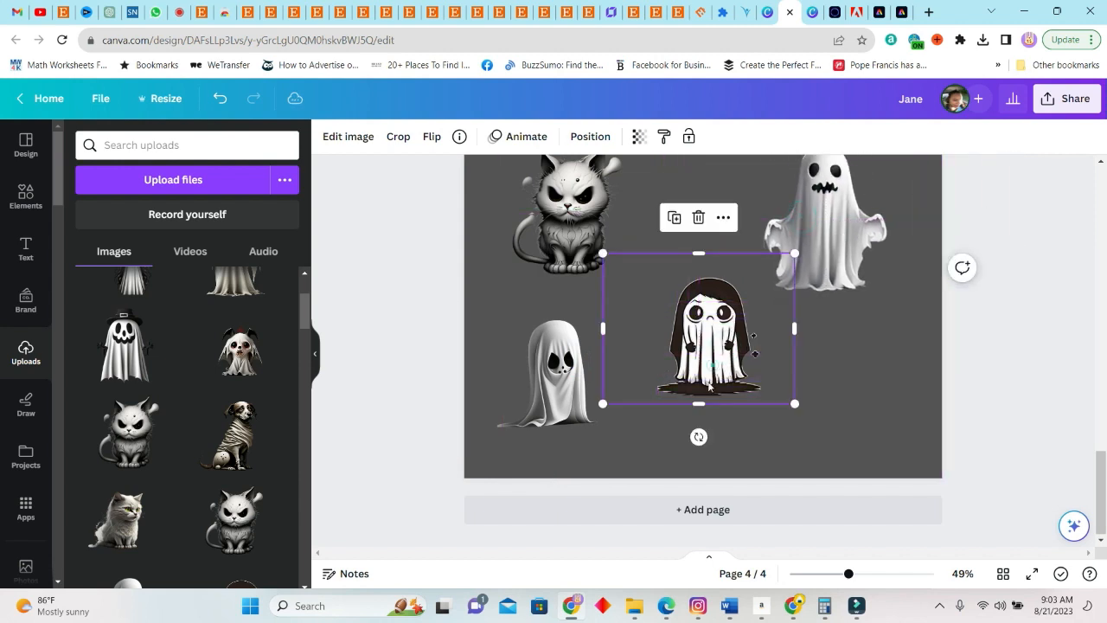
{"action": "left_click_drag", "start_coordinate": [709, 386], "coordinate": [691, 424]}
{"action": "scroll", "coordinate": [863, 342], "scroll_direction": "up", "scroll_amount": 2}
{"action": "left_click", "coordinate": [863, 342]}
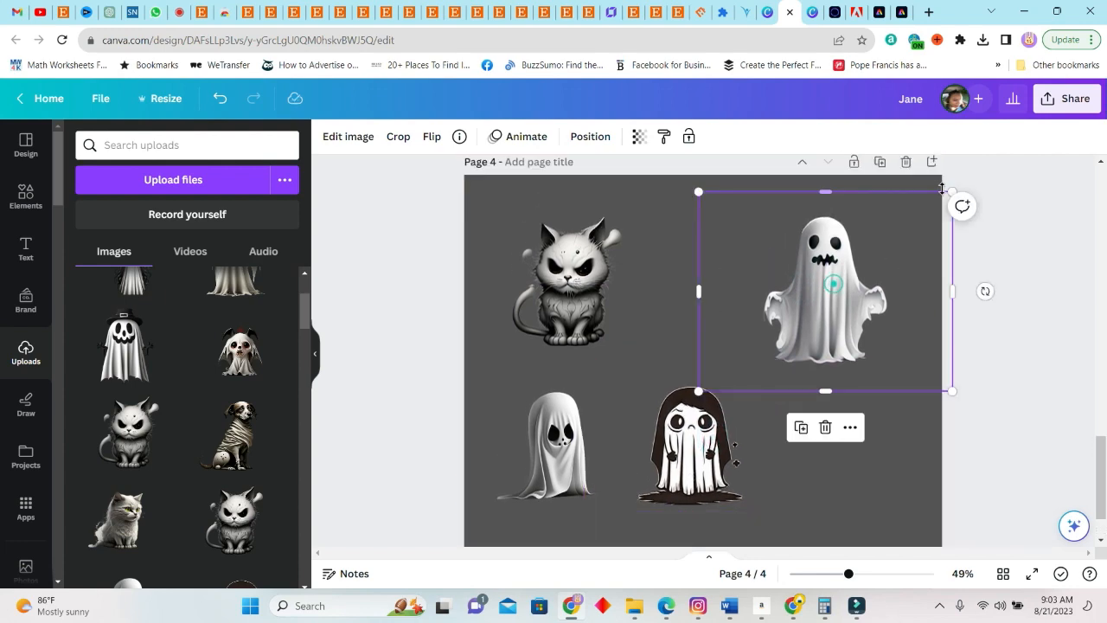
{"action": "left_click_drag", "start_coordinate": [953, 192], "coordinate": [900, 223]}
Copy the top-hat ghost's name label from page 2 to page 3, above the raised-arms ghost, and change it to "Daddy A"
{"action": "scroll", "coordinate": [733, 367], "scroll_direction": "up", "scroll_amount": 12}
{"action": "left_click", "coordinate": [541, 246]}
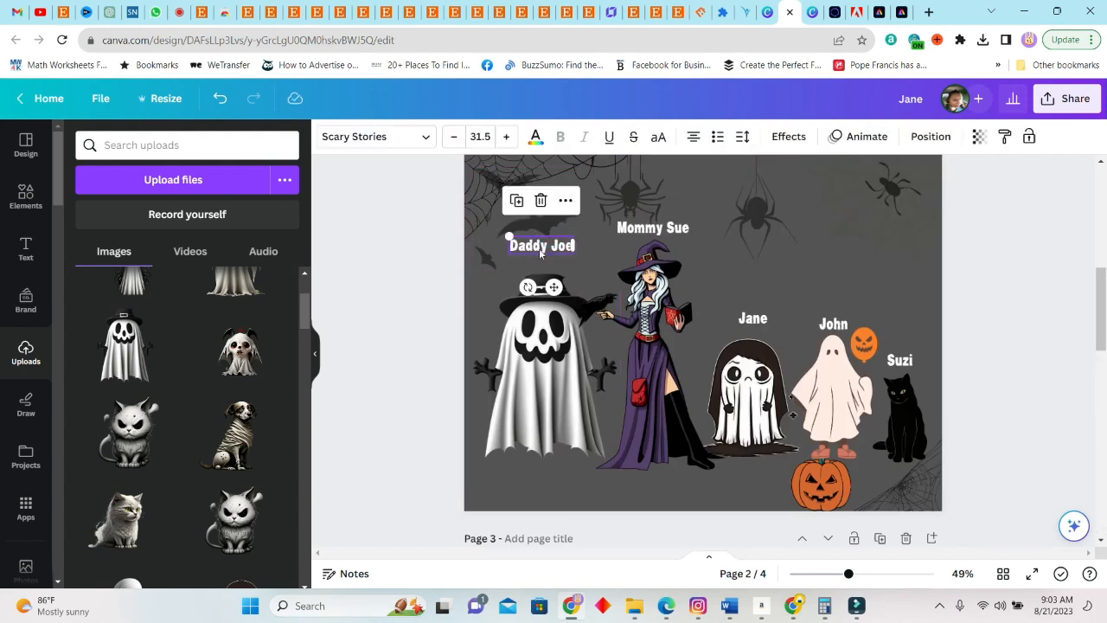
{"action": "left_click", "coordinate": [514, 199]}
{"action": "left_click_drag", "start_coordinate": [562, 246], "coordinate": [600, 454]}
{"action": "key", "text": "ctrl+x"}
{"action": "scroll", "coordinate": [579, 389], "scroll_direction": "down", "scroll_amount": 3}
{"action": "key", "text": "ctrl+v"}
{"action": "left_click_drag", "start_coordinate": [705, 347], "coordinate": [558, 317]}
{"action": "double_click", "coordinate": [558, 318]}
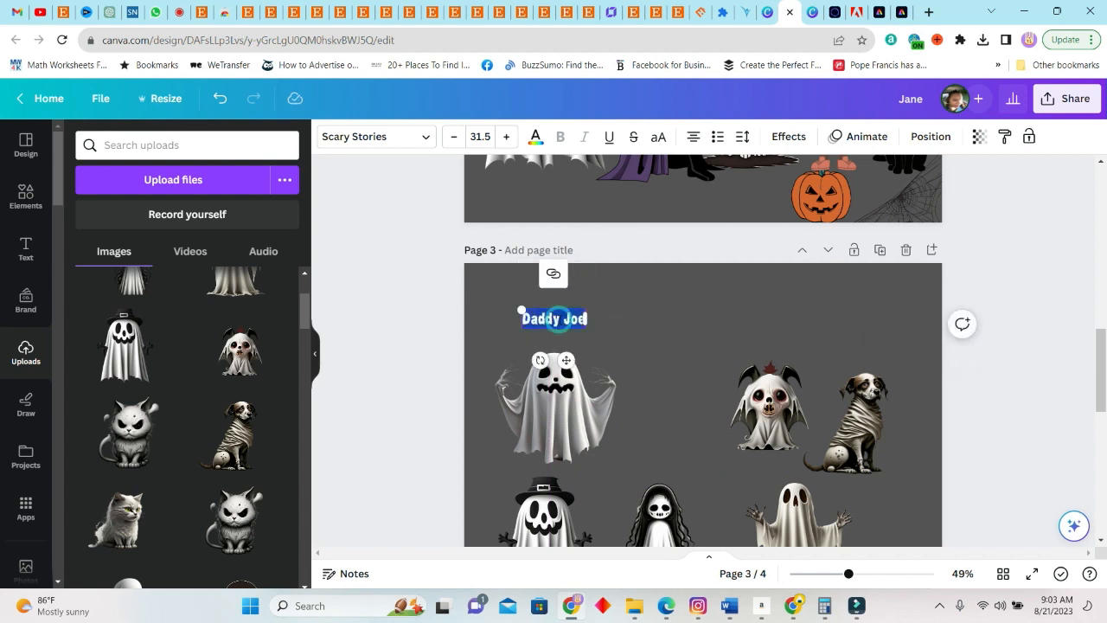
{"action": "type", "text": "Daddy A"}
Duplicate the "Daddy A" label, place the copy above the top-hat ghost on page 3, and change it to "Daddy b"
{"action": "scroll", "coordinate": [675, 333], "scroll_direction": "down", "scroll_amount": 2}
{"action": "left_click", "coordinate": [530, 221]}
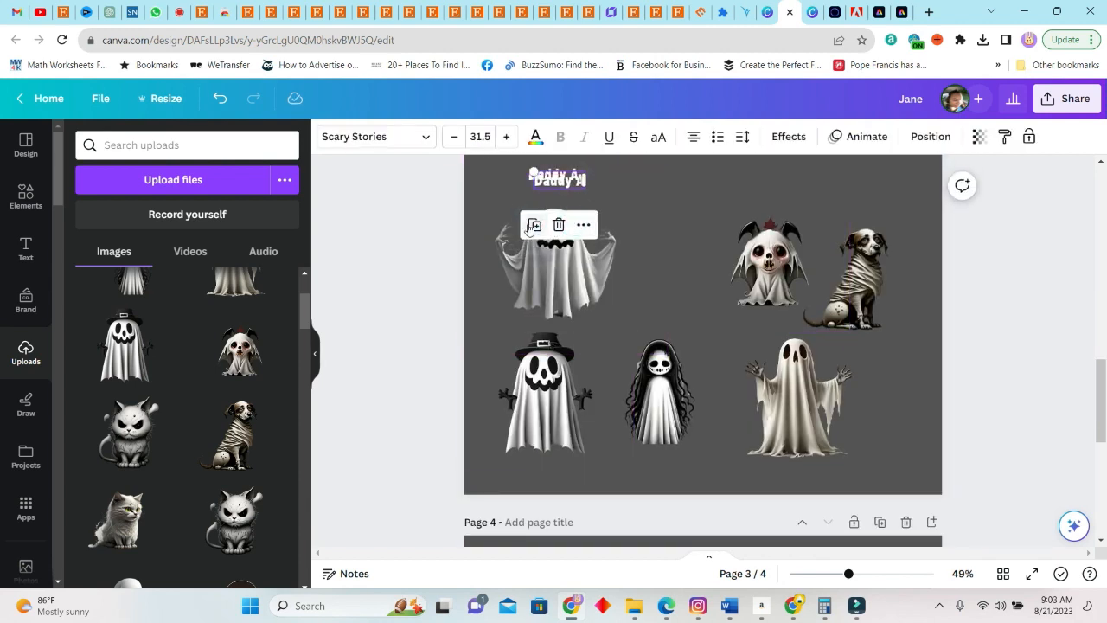
{"action": "left_click_drag", "start_coordinate": [564, 183], "coordinate": [506, 329]}
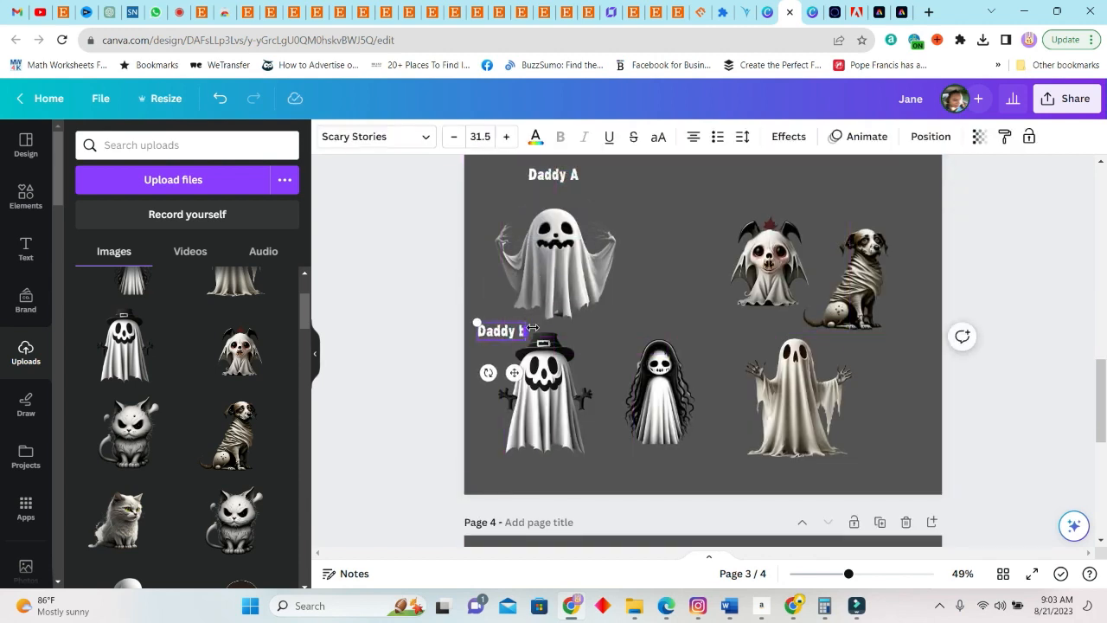
{"action": "left_click", "coordinate": [910, 204]}
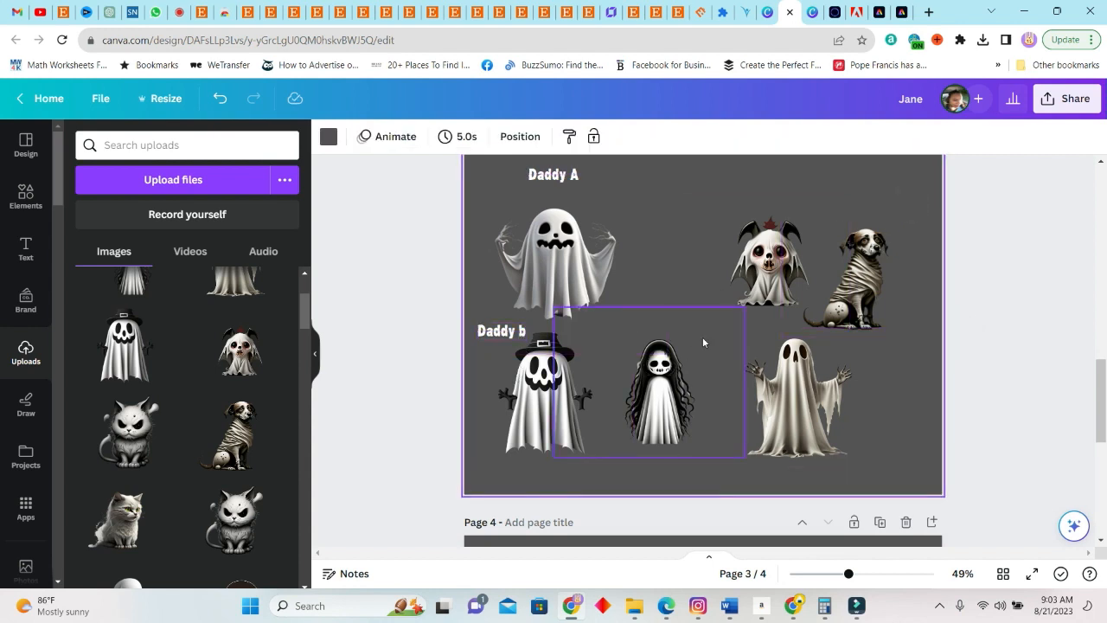
Move the bat-eared ghost dog on page 3 up and toward the page's centre
{"action": "scroll", "coordinate": [718, 346], "scroll_direction": "up", "scroll_amount": 2}
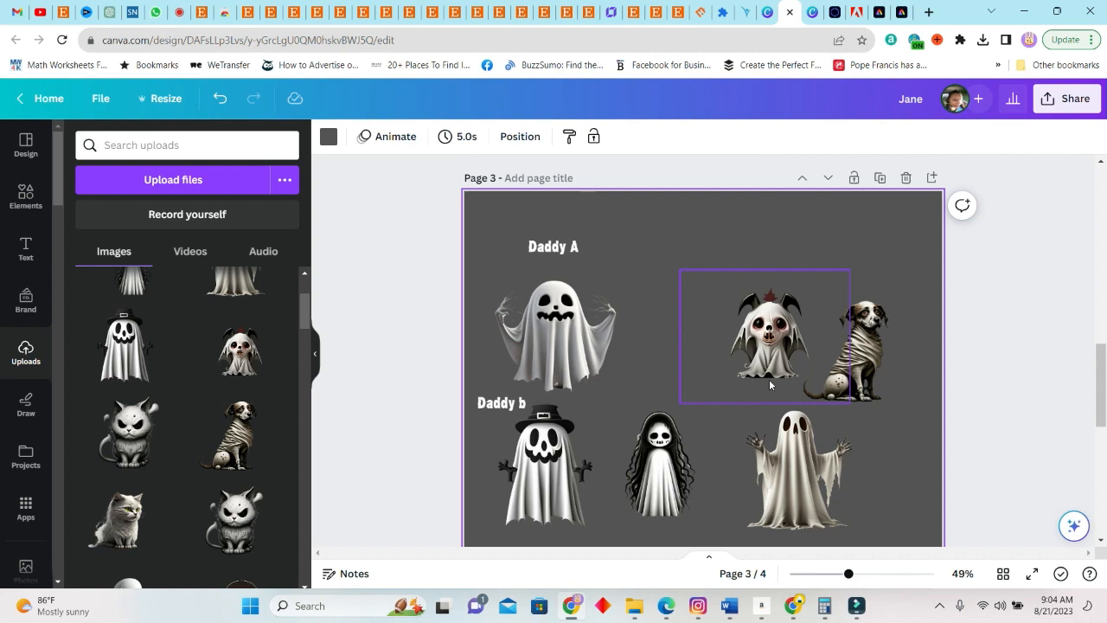
{"action": "left_click", "coordinate": [757, 341]}
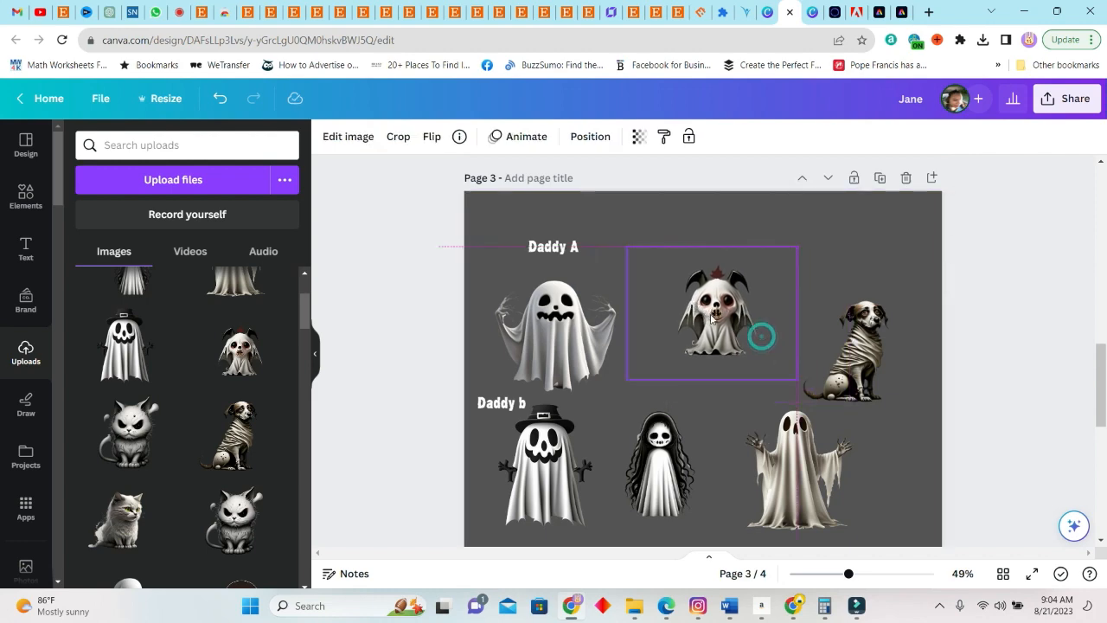
Download page 1 of the design as a PNG at 2,000 × 1,571 px
{"action": "scroll", "coordinate": [923, 368], "scroll_direction": "up", "scroll_amount": 5}
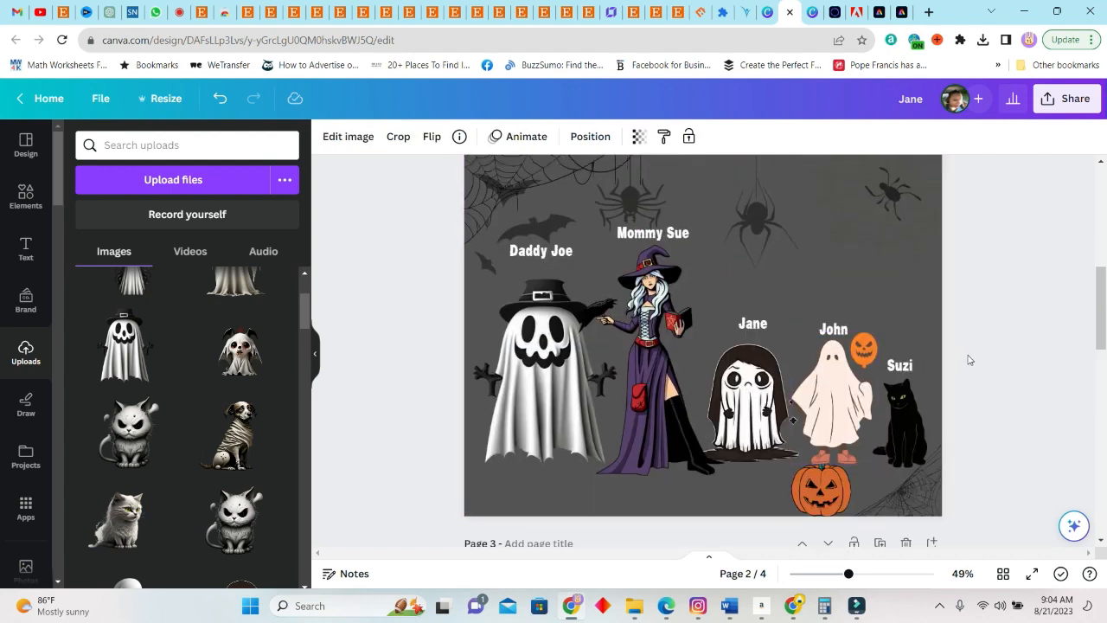
{"action": "scroll", "coordinate": [966, 354], "scroll_direction": "up", "scroll_amount": 2}
{"action": "scroll", "coordinate": [960, 342], "scroll_direction": "down", "scroll_amount": 3}
{"action": "scroll", "coordinate": [882, 420], "scroll_direction": "up", "scroll_amount": 2}
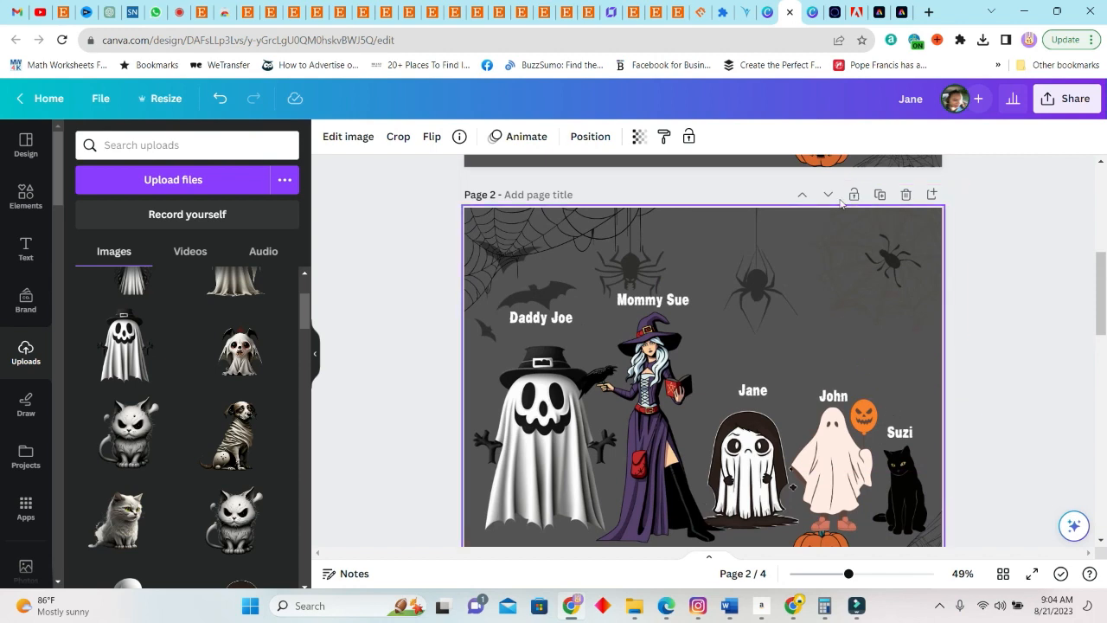
{"action": "left_click", "coordinate": [1065, 98]}
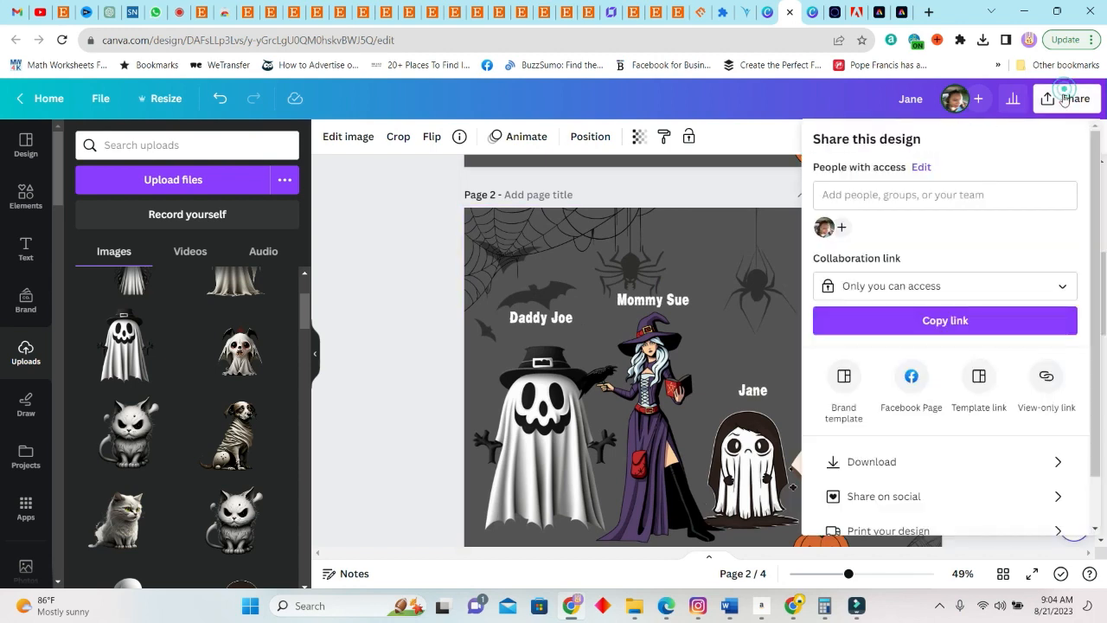
{"action": "left_click", "coordinate": [904, 463]}
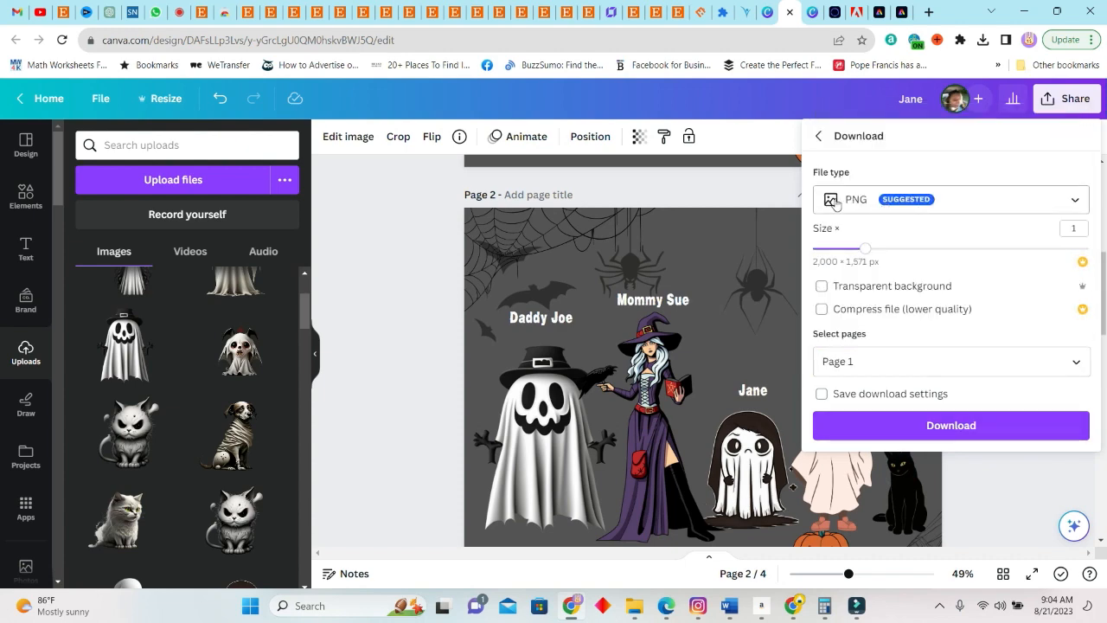
{"action": "left_click", "coordinate": [928, 425]}
Search the Canva home page's templates for "FRAME MOCKUPS" and browse the results for a suitable picture frame
{"action": "left_click", "coordinate": [767, 12]}
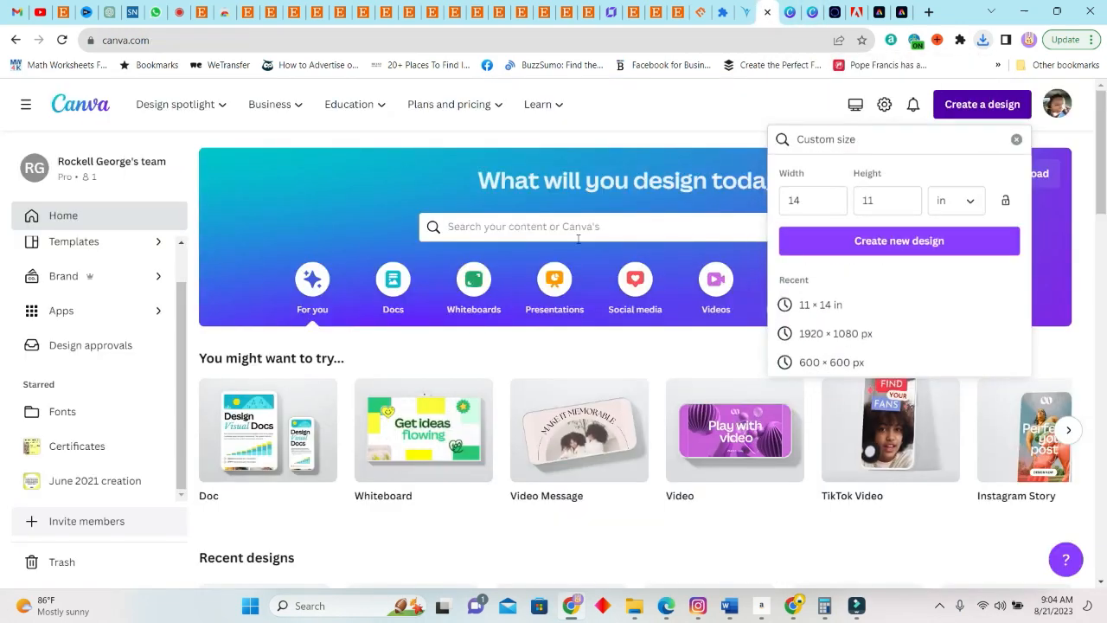
{"action": "left_click", "coordinate": [645, 230]}
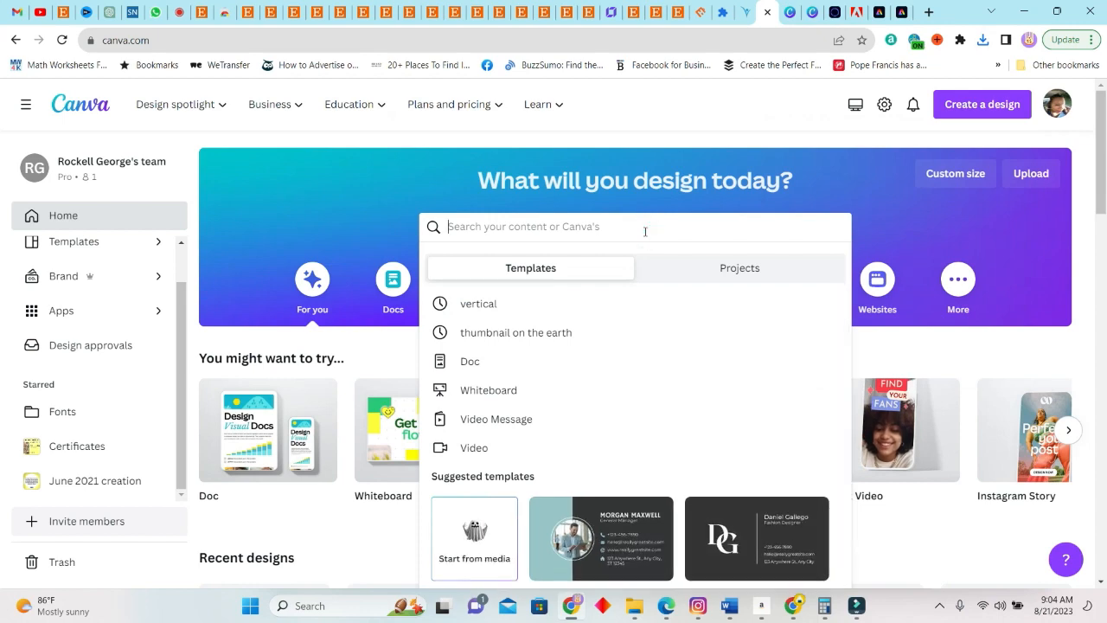
{"action": "type", "text": "FRAME MOCKUPS"}
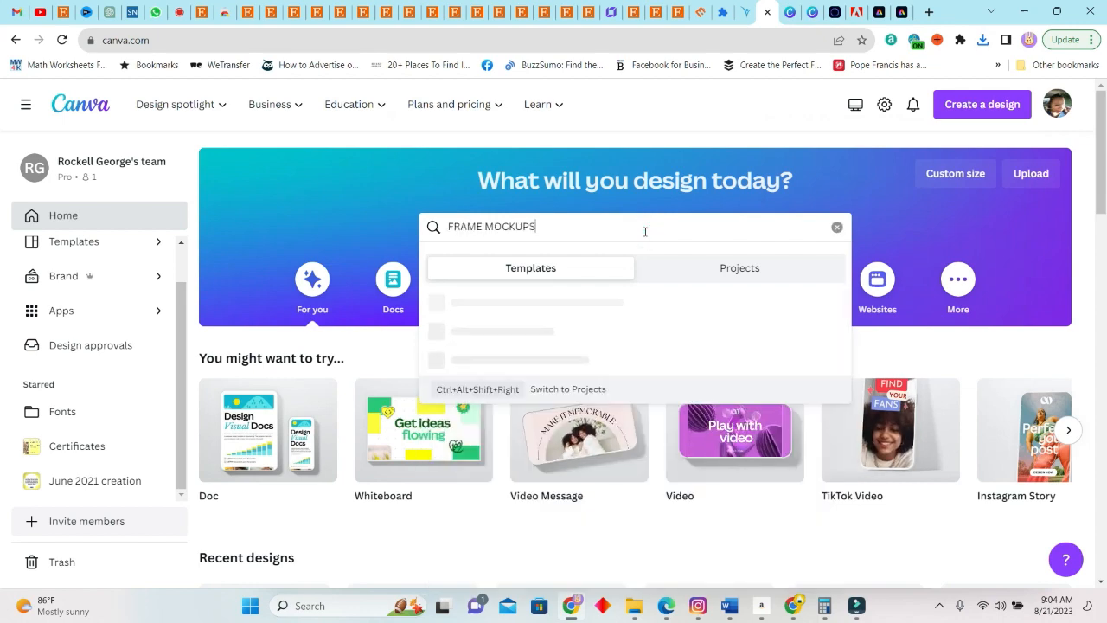
{"action": "key", "text": "Return"}
{"action": "scroll", "coordinate": [675, 366], "scroll_direction": "down", "scroll_amount": 10}
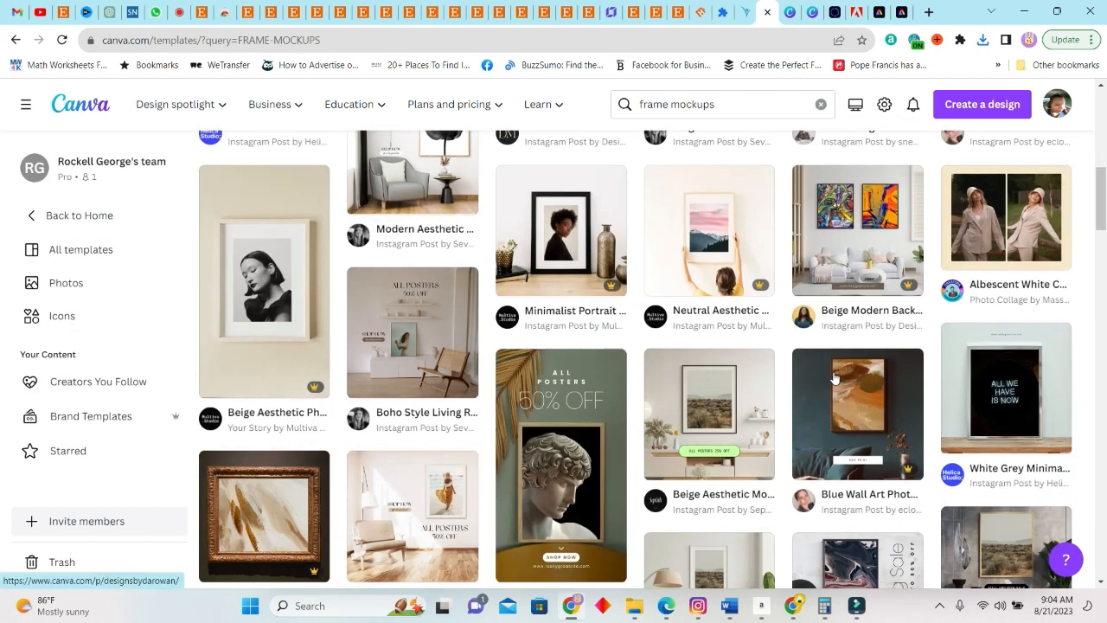
{"action": "scroll", "coordinate": [834, 379], "scroll_direction": "down", "scroll_amount": 1}
{"action": "scroll", "coordinate": [400, 400], "scroll_direction": "down", "scroll_amount": 3}
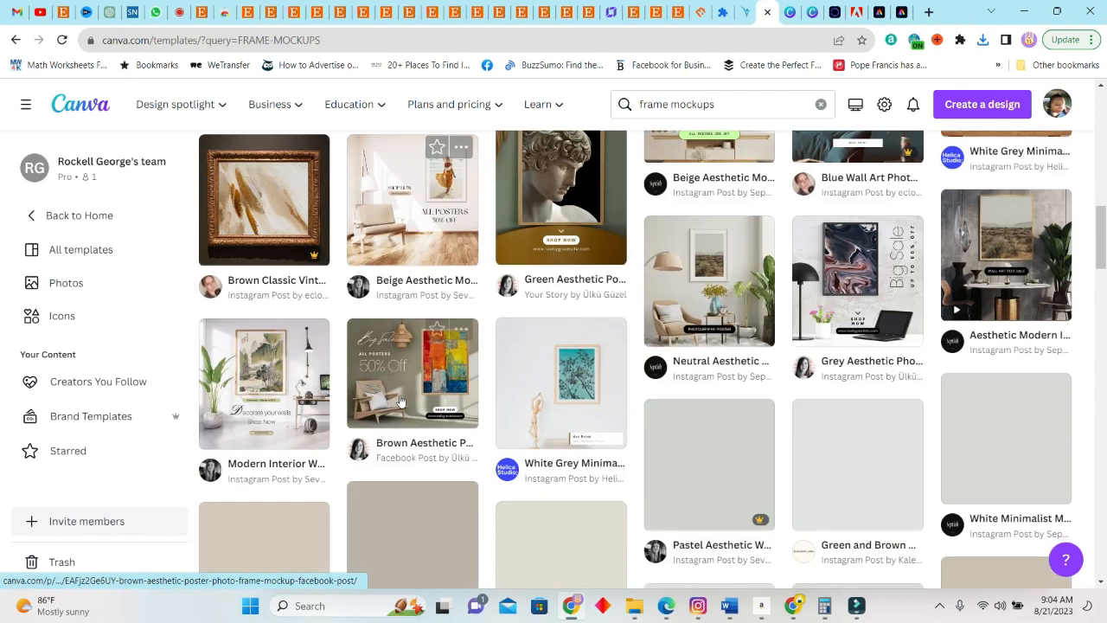
{"action": "scroll", "coordinate": [1099, 318], "scroll_direction": "down", "scroll_amount": 2}
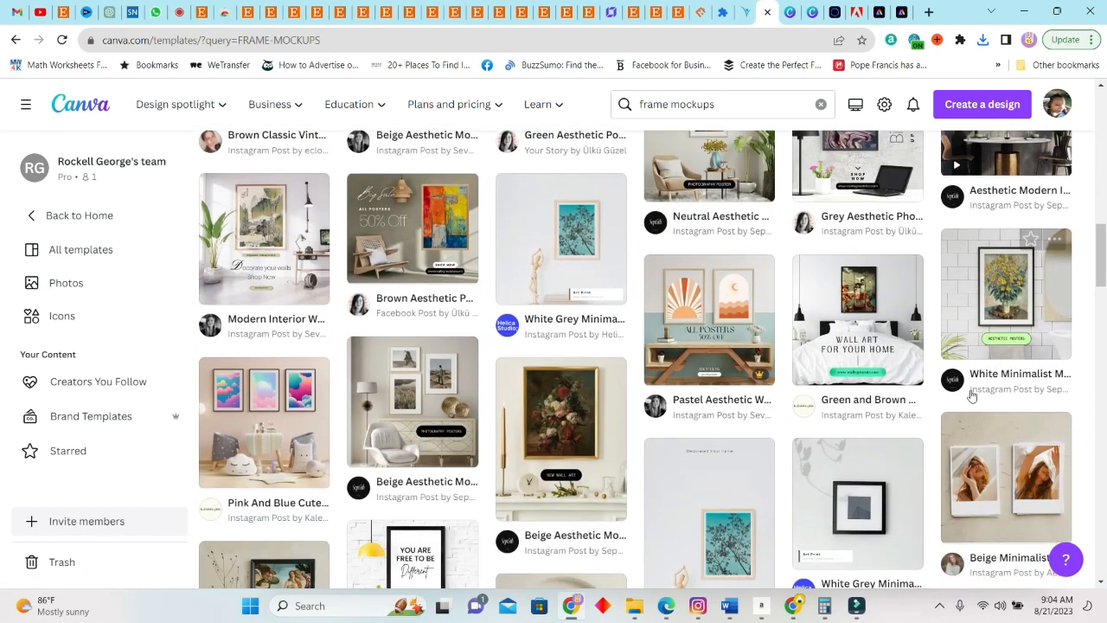
{"action": "scroll", "coordinate": [664, 432], "scroll_direction": "down", "scroll_amount": 3}
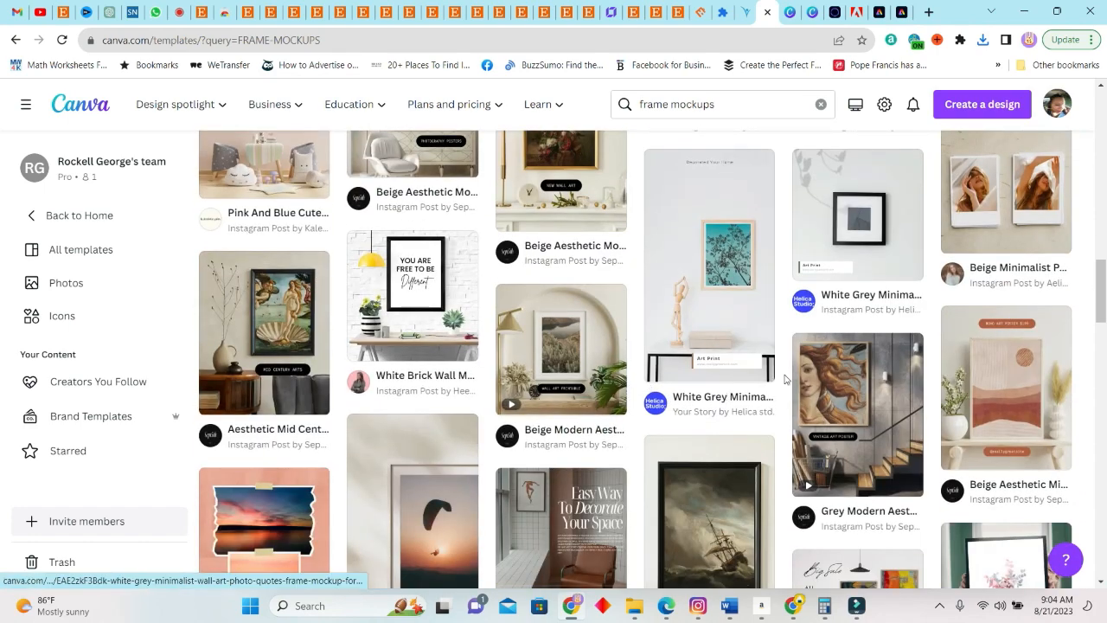
{"action": "scroll", "coordinate": [852, 277], "scroll_direction": "down", "scroll_amount": 3}
Return to the ghost family design and add a blank fifth page at the end
{"action": "left_click", "coordinate": [788, 13]}
{"action": "scroll", "coordinate": [686, 435], "scroll_direction": "down", "scroll_amount": 10}
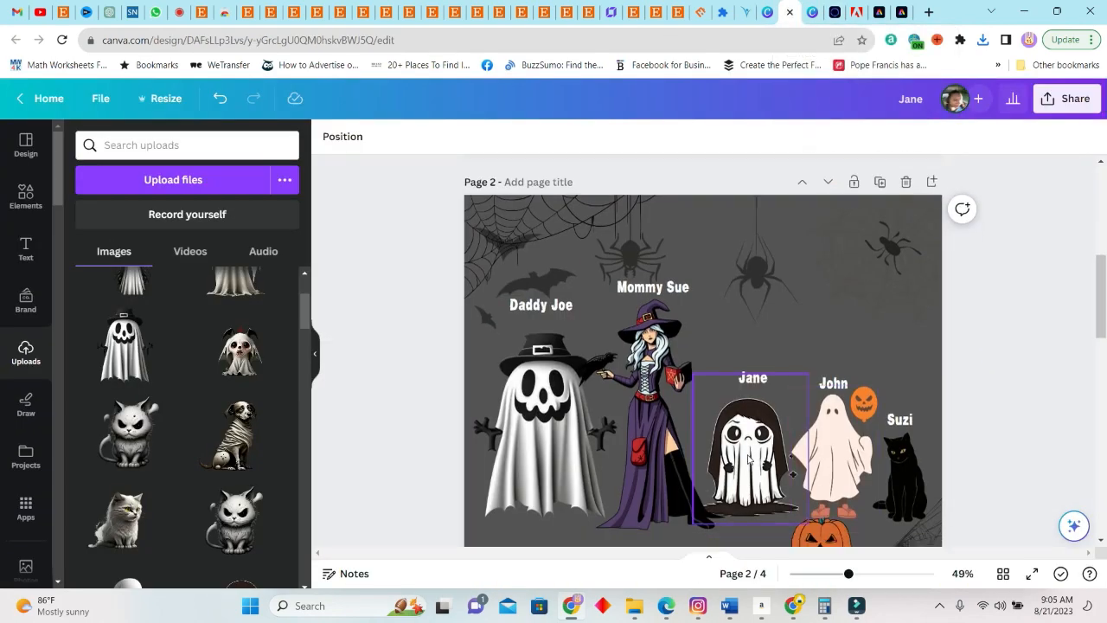
{"action": "left_click", "coordinate": [721, 518]}
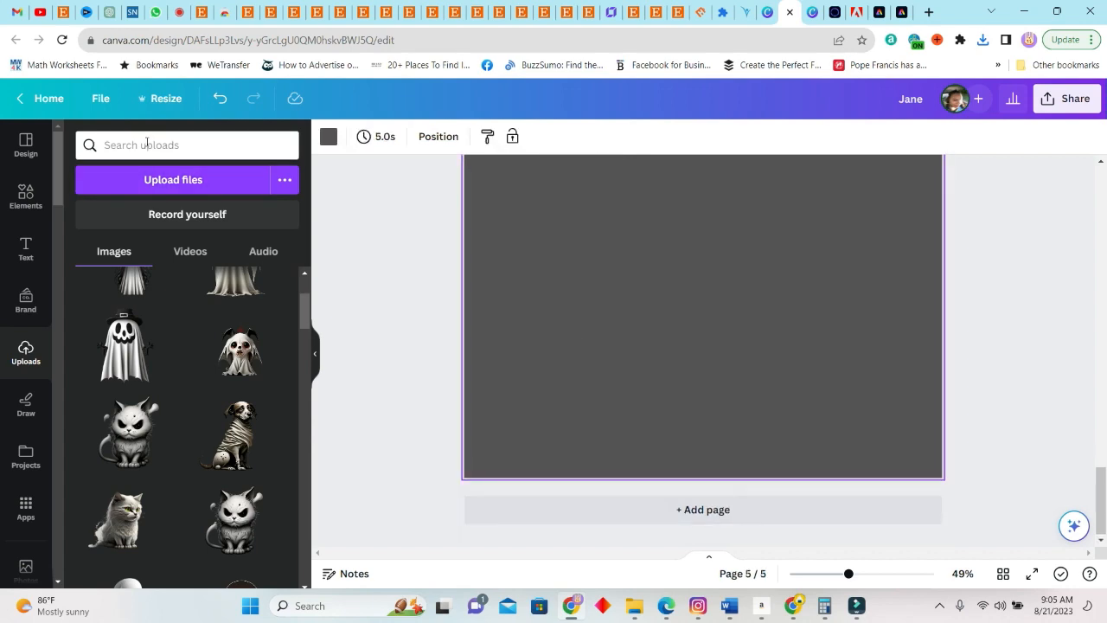
Search the element photos for "FRAMES MOCKUPS" and add the landscape wooden frame with eucalyptus and white vase to page 5
{"action": "left_click", "coordinate": [26, 197]}
{"action": "left_click", "coordinate": [159, 145]}
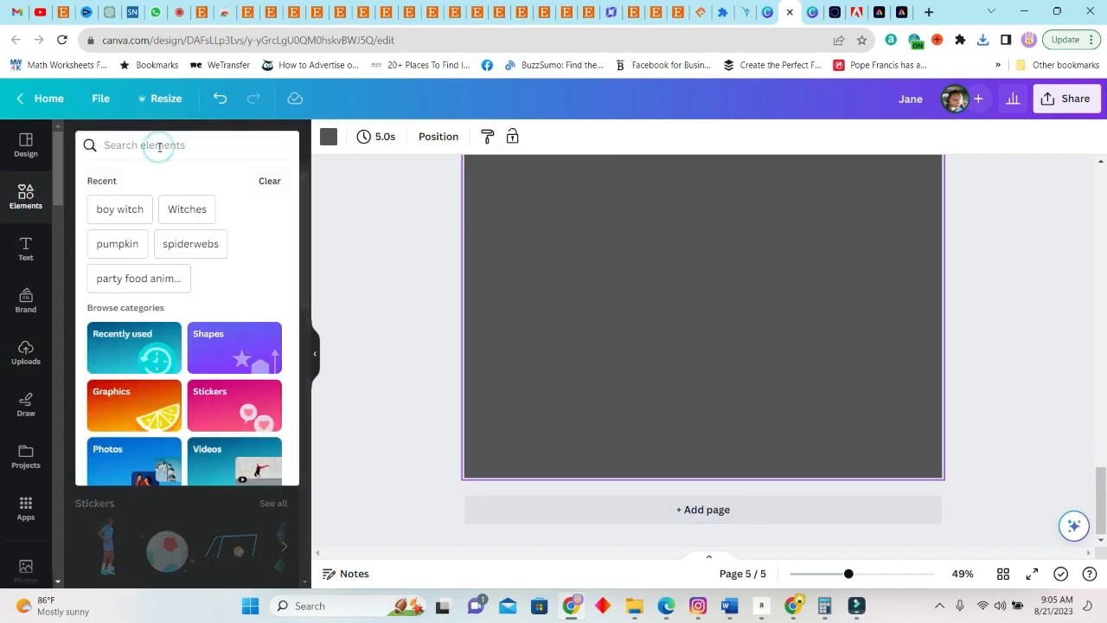
{"action": "type", "text": "FRAMES MOCKUPS"}
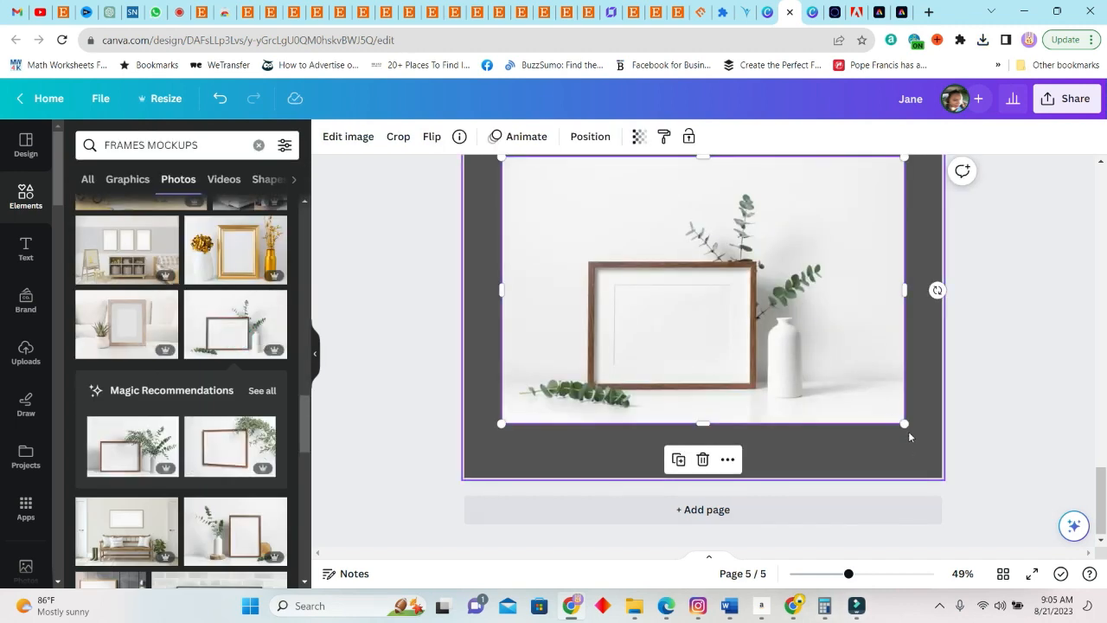
Enlarge the wooden frame mockup photo on page 5 so that it reaches the page's edges
{"action": "left_click_drag", "start_coordinate": [904, 422], "coordinate": [941, 448]}
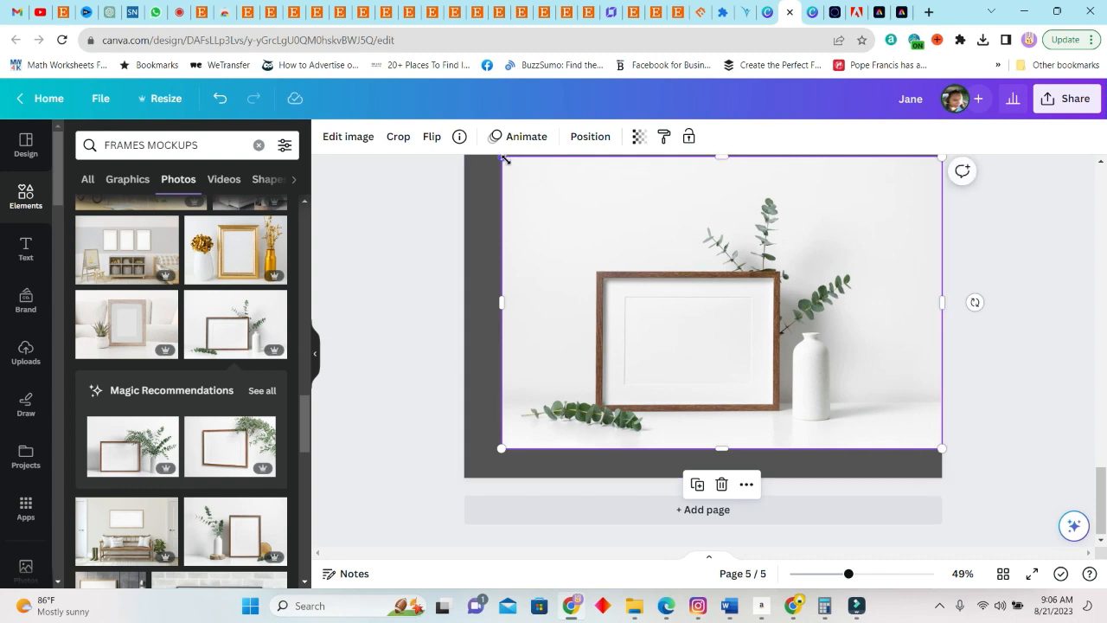
{"action": "left_click_drag", "start_coordinate": [504, 158], "coordinate": [448, 122]}
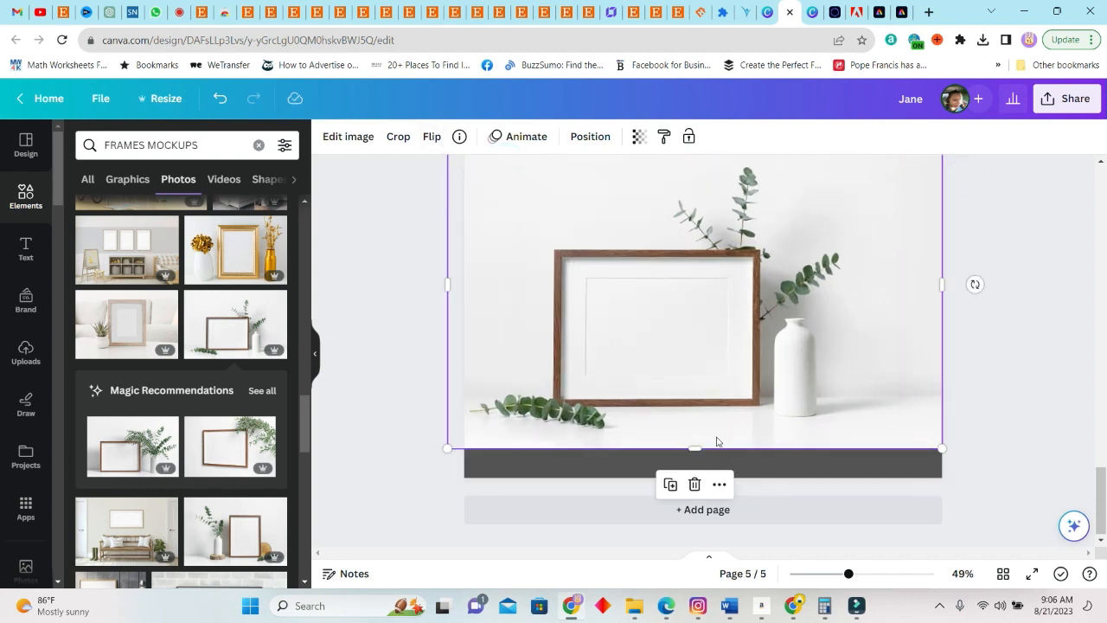
{"action": "left_click_drag", "start_coordinate": [695, 447], "coordinate": [696, 477]}
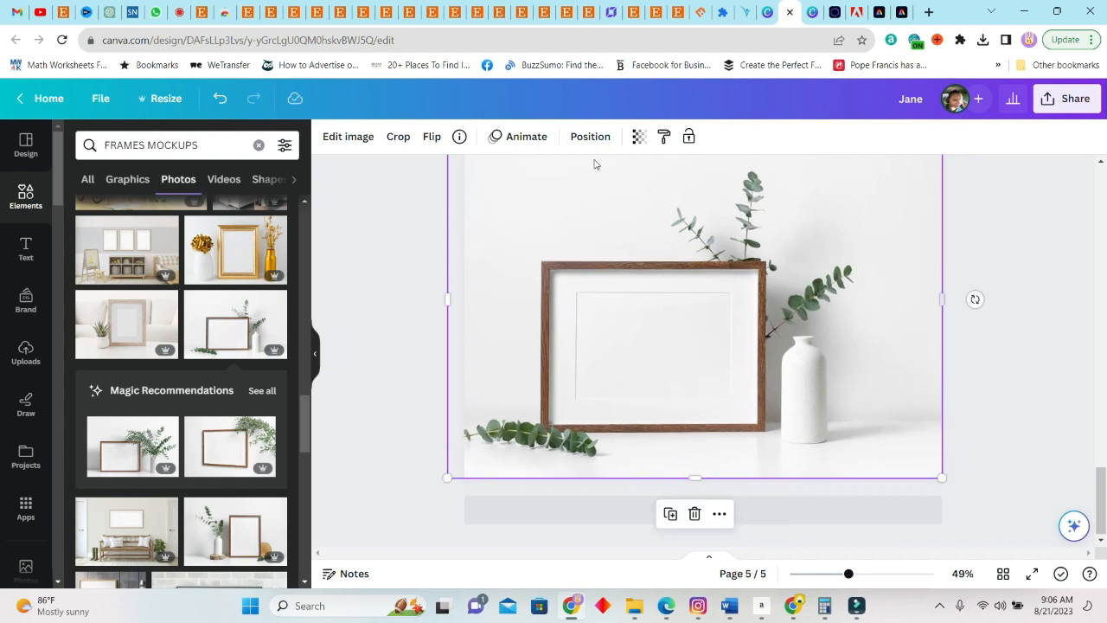
{"action": "scroll", "coordinate": [76, 212], "scroll_direction": "down", "scroll_amount": 3}
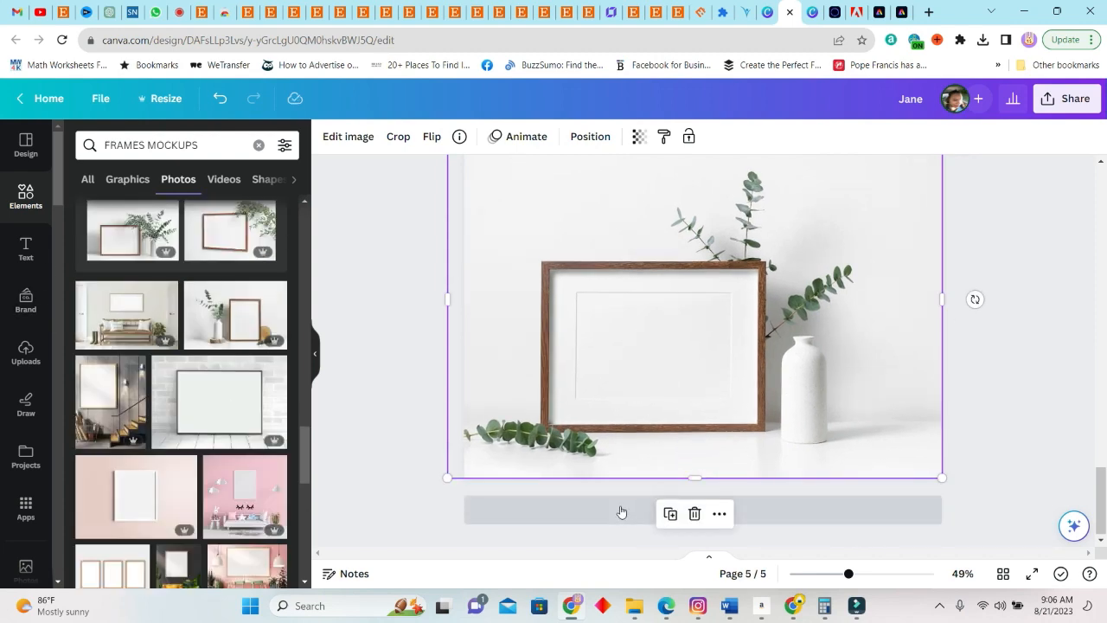
Add a blank sixth page and fill it with the black-framed poster photo against the white brick wall
{"action": "left_click", "coordinate": [644, 516]}
{"action": "left_click", "coordinate": [207, 399]}
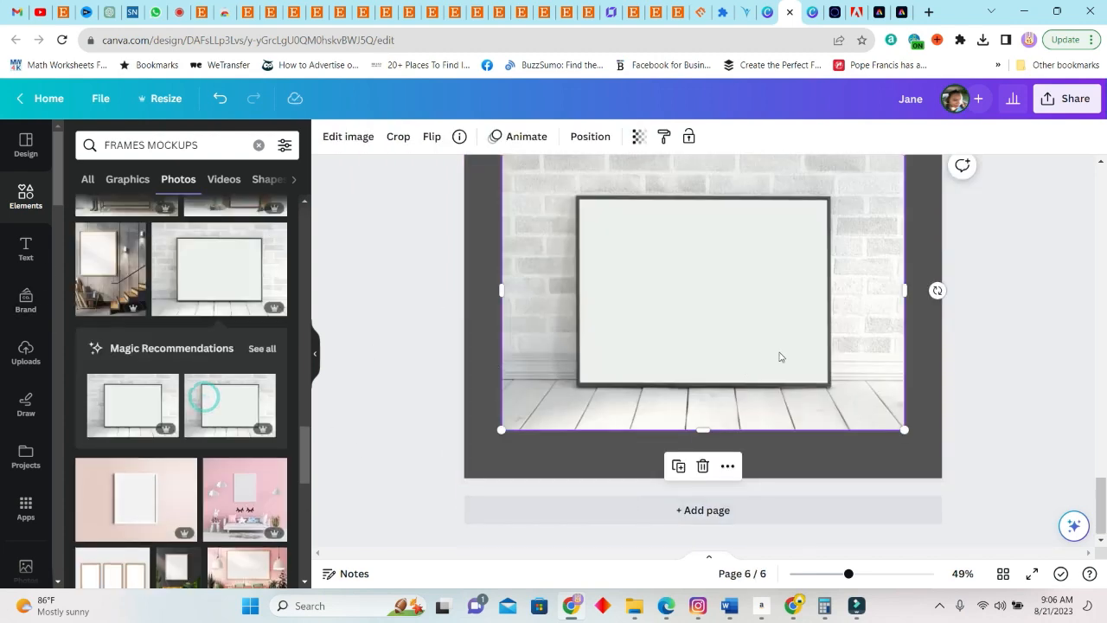
{"action": "left_click_drag", "start_coordinate": [903, 429], "coordinate": [951, 462]}
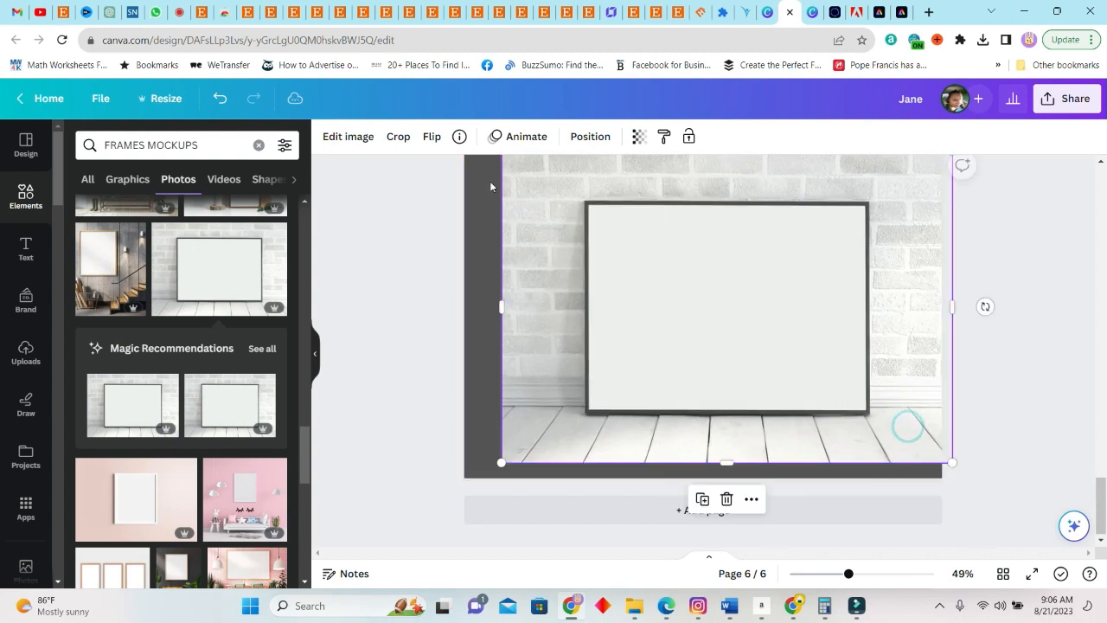
{"action": "left_click_drag", "start_coordinate": [501, 462], "coordinate": [464, 489]}
{"action": "left_click", "coordinate": [384, 441]}
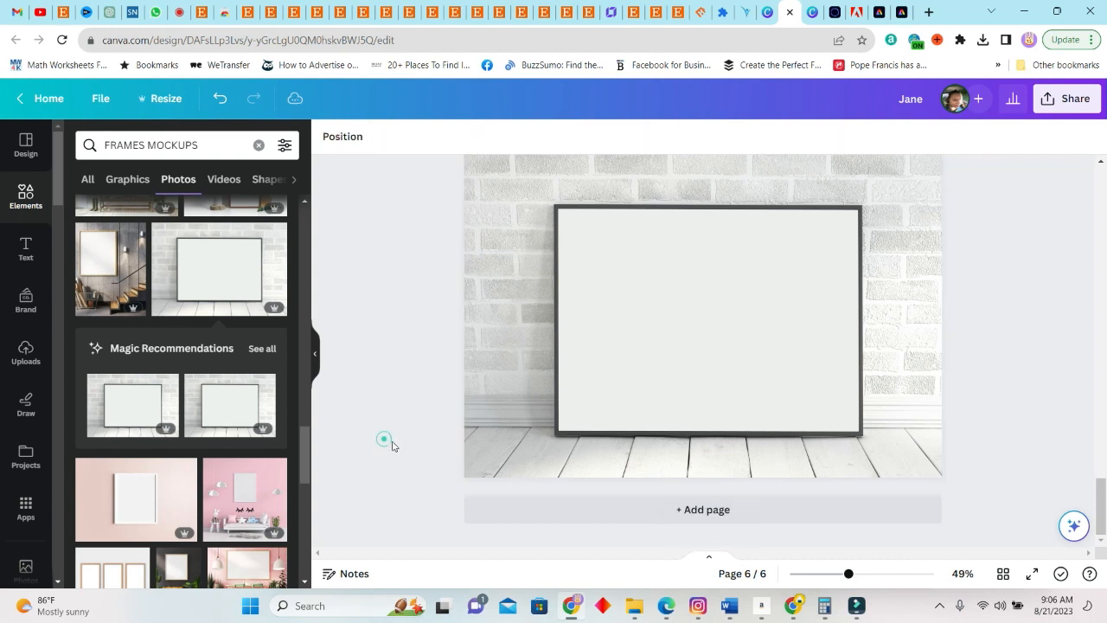
Search the element photos for "SCARY HALLOWEEN HOME" and browse the results for a suitable mockup background
{"action": "scroll", "coordinate": [218, 517], "scroll_direction": "down", "scroll_amount": 6}
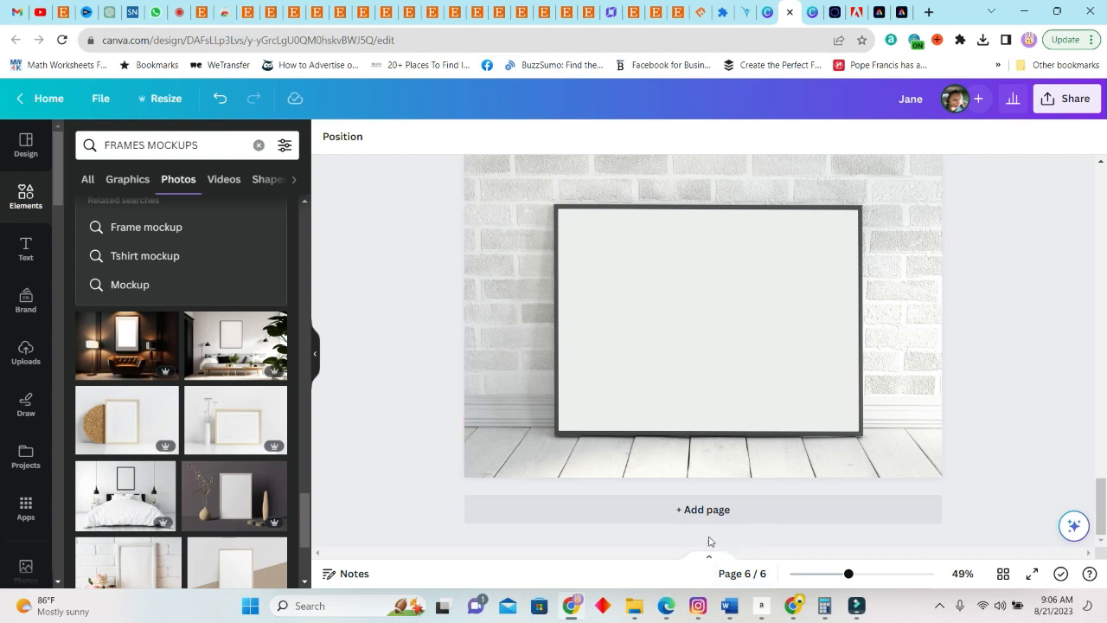
{"action": "left_click", "coordinate": [203, 144]}
{"action": "triple_click", "coordinate": [203, 145]}
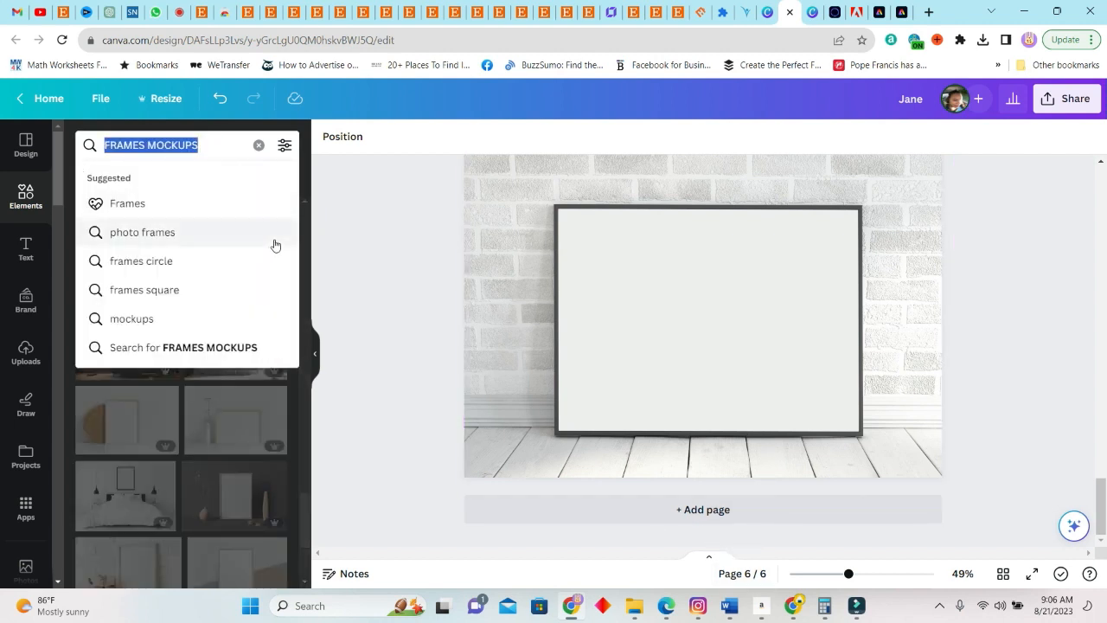
{"action": "type", "text": "SCARY HA"}
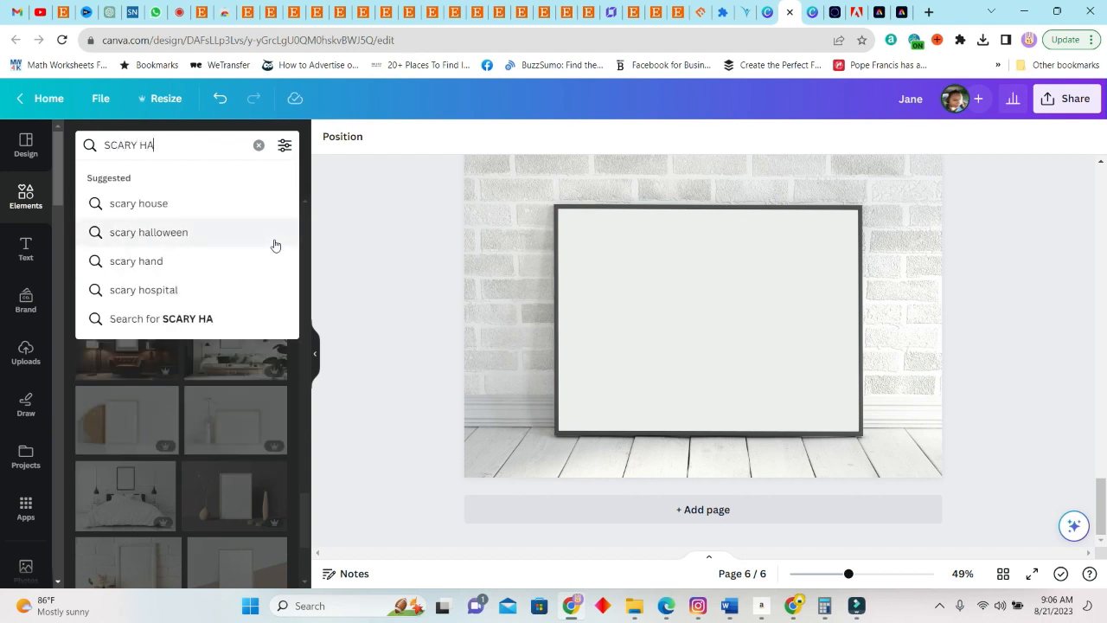
{"action": "type", "text": "LLOWEEN H"}
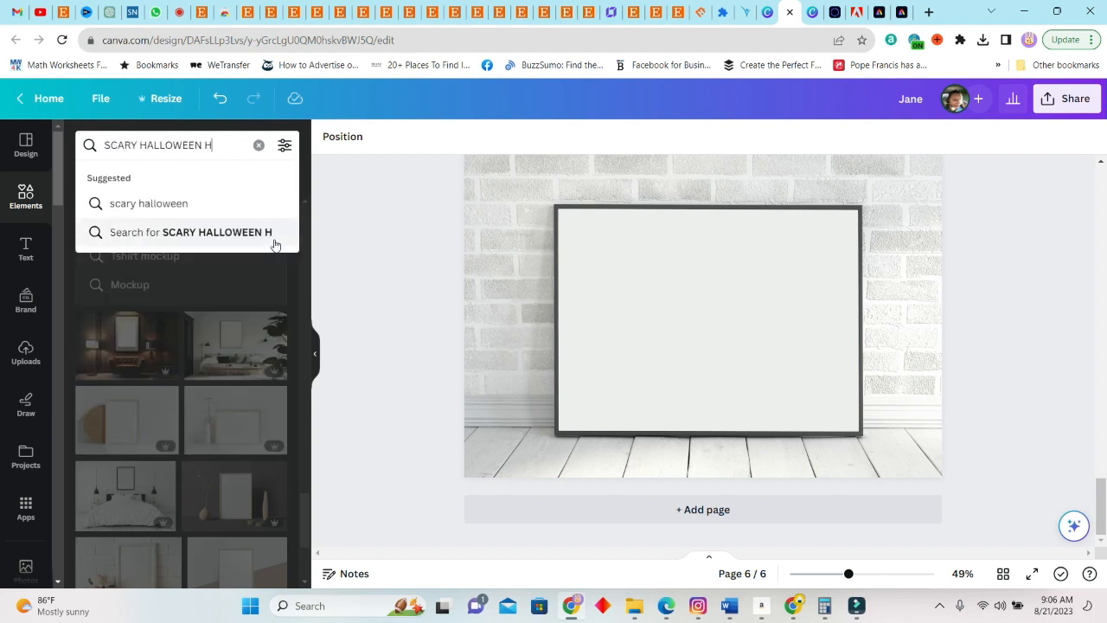
{"action": "type", "text": "OME"}
{"action": "key", "text": "Return"}
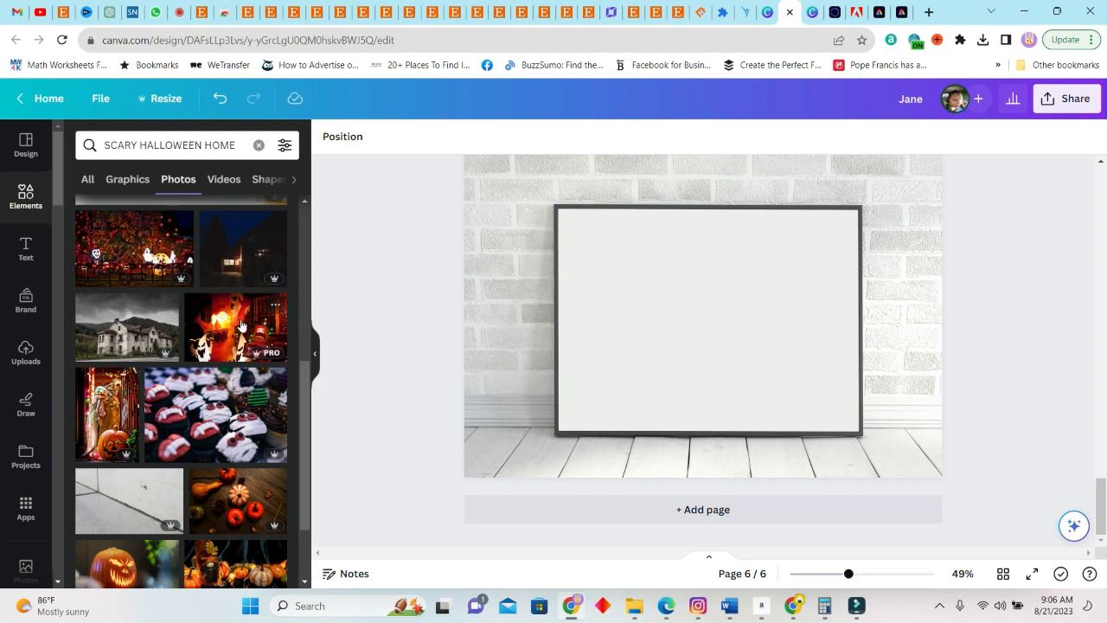
{"action": "scroll", "coordinate": [271, 484], "scroll_direction": "down", "scroll_amount": 1}
{"action": "scroll", "coordinate": [225, 346], "scroll_direction": "up", "scroll_amount": 5}
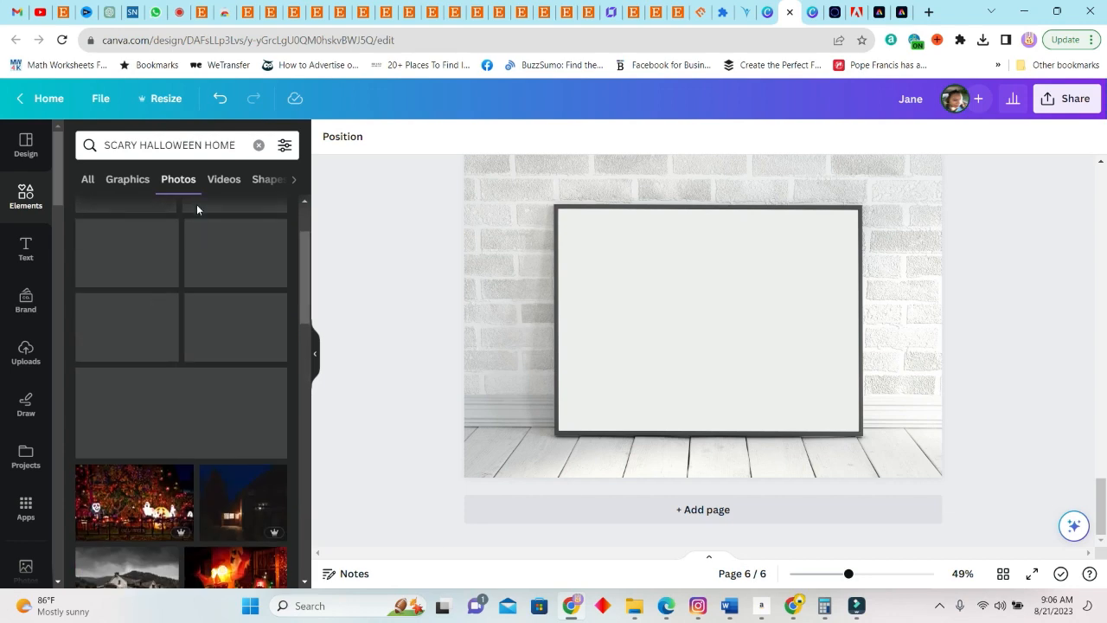
Search the photos for a scary Halloween living room and enlarge the navy wall photo with potted plants to cover page 6
{"action": "double_click", "coordinate": [217, 145]}
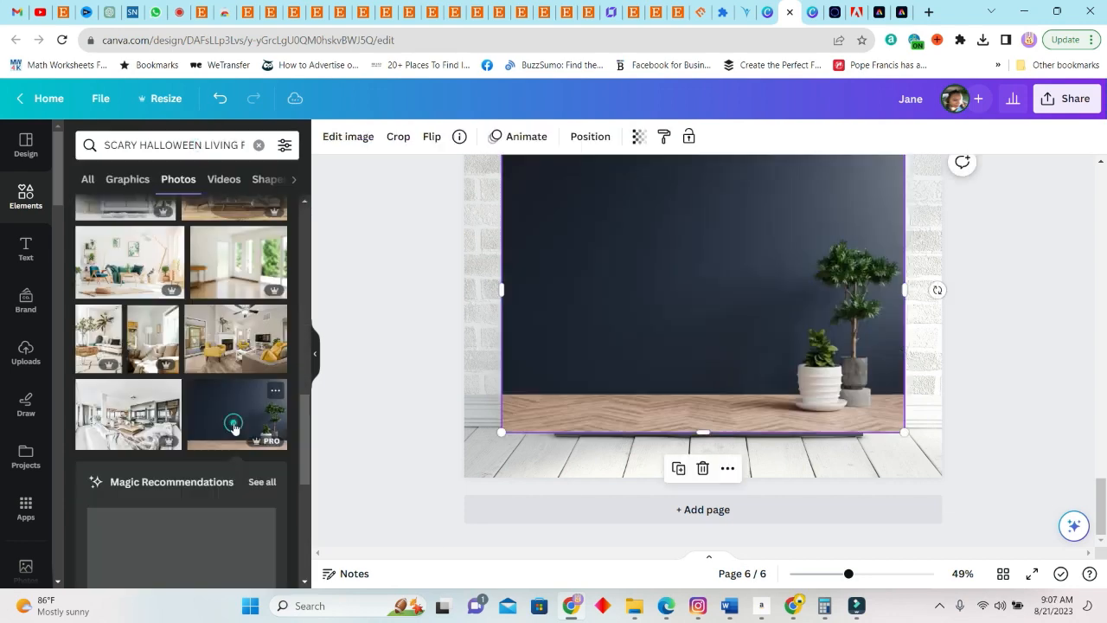
{"action": "left_click", "coordinate": [900, 456]}
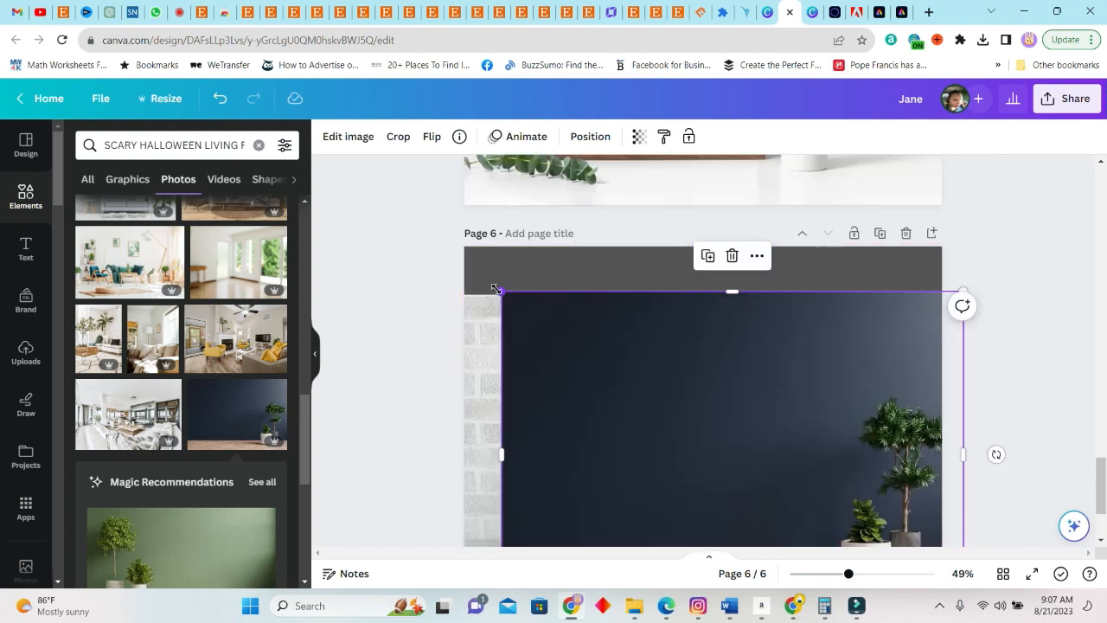
{"action": "left_click_drag", "start_coordinate": [496, 288], "coordinate": [439, 218]}
Keep the navy wall photo as the background of a new page 7 and delete it from page 6
{"action": "scroll", "coordinate": [884, 405], "scroll_direction": "down", "scroll_amount": 3}
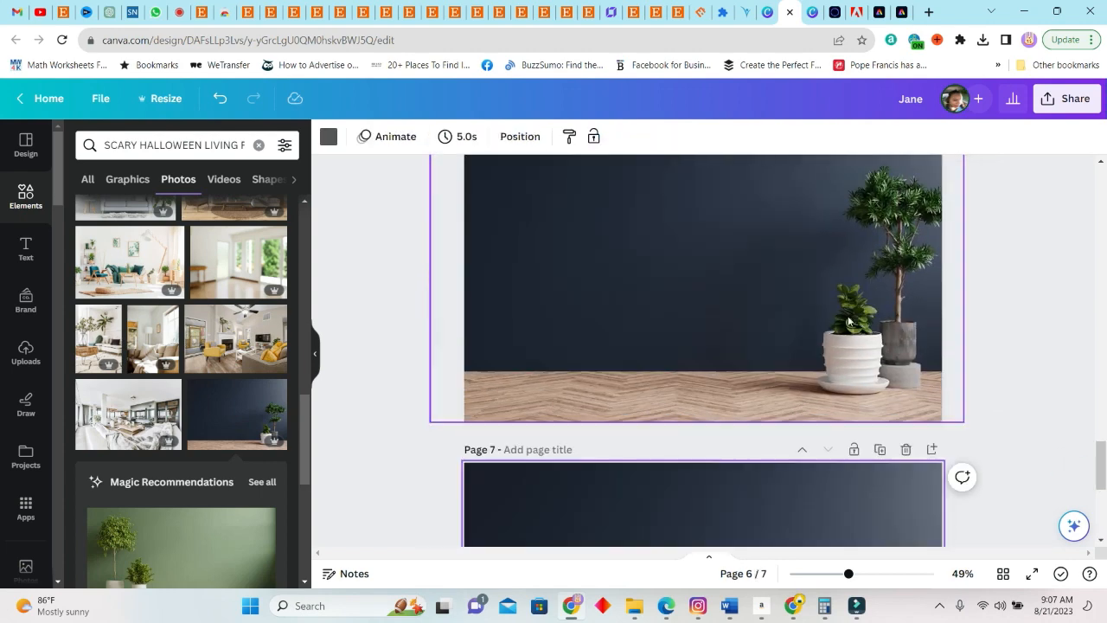
{"action": "left_click", "coordinate": [848, 321]}
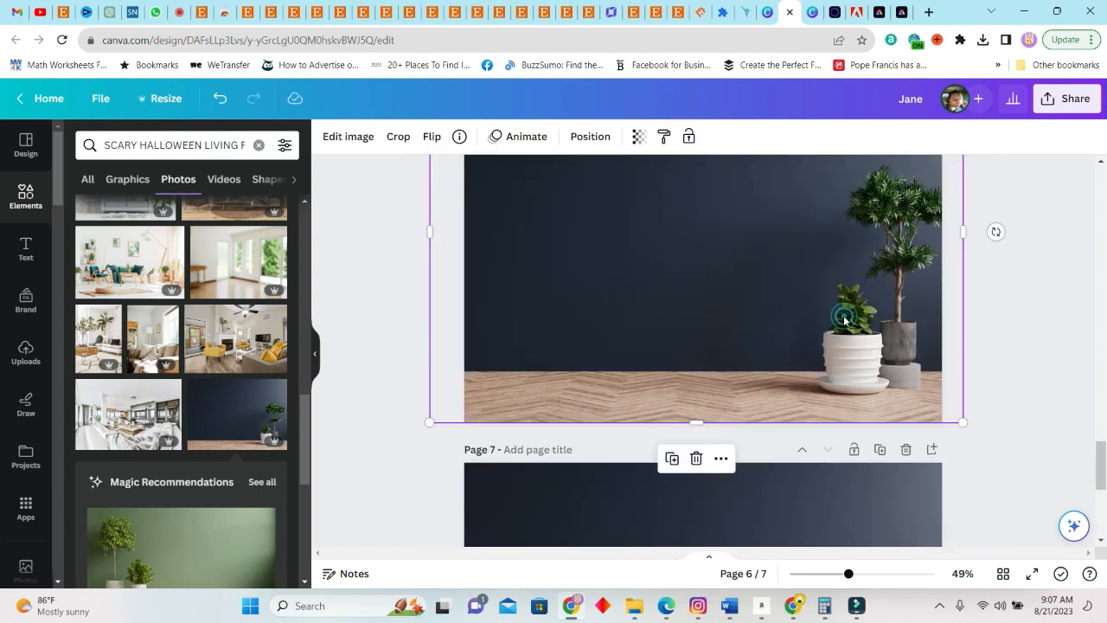
{"action": "key", "text": "Delete"}
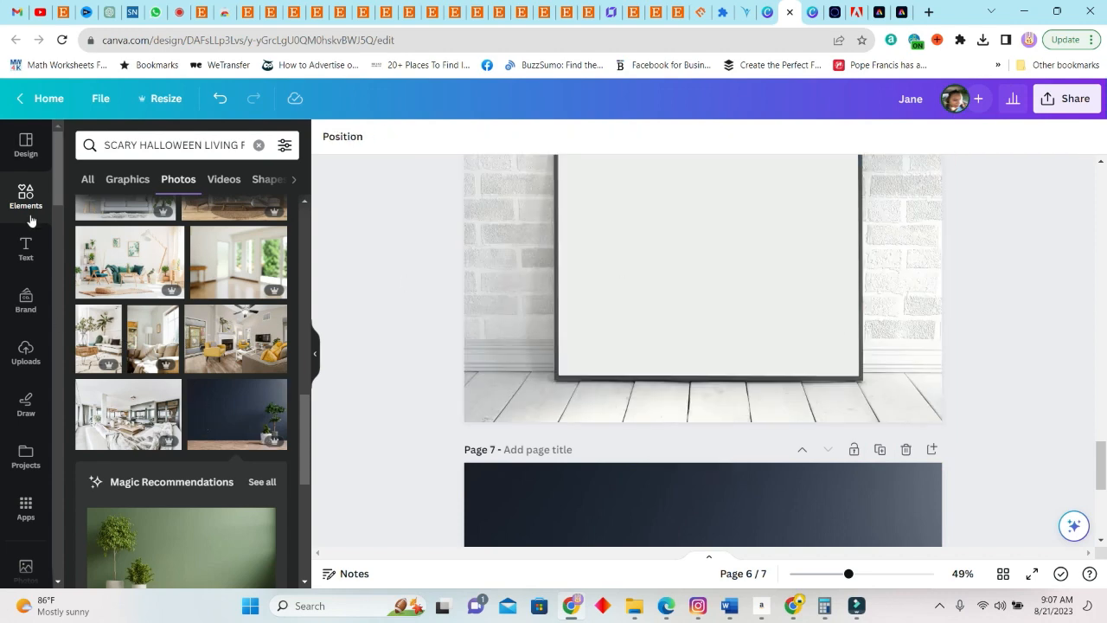
{"action": "left_click", "coordinate": [87, 182]}
{"action": "left_click", "coordinate": [263, 556]}
{"action": "left_click", "coordinate": [259, 174]}
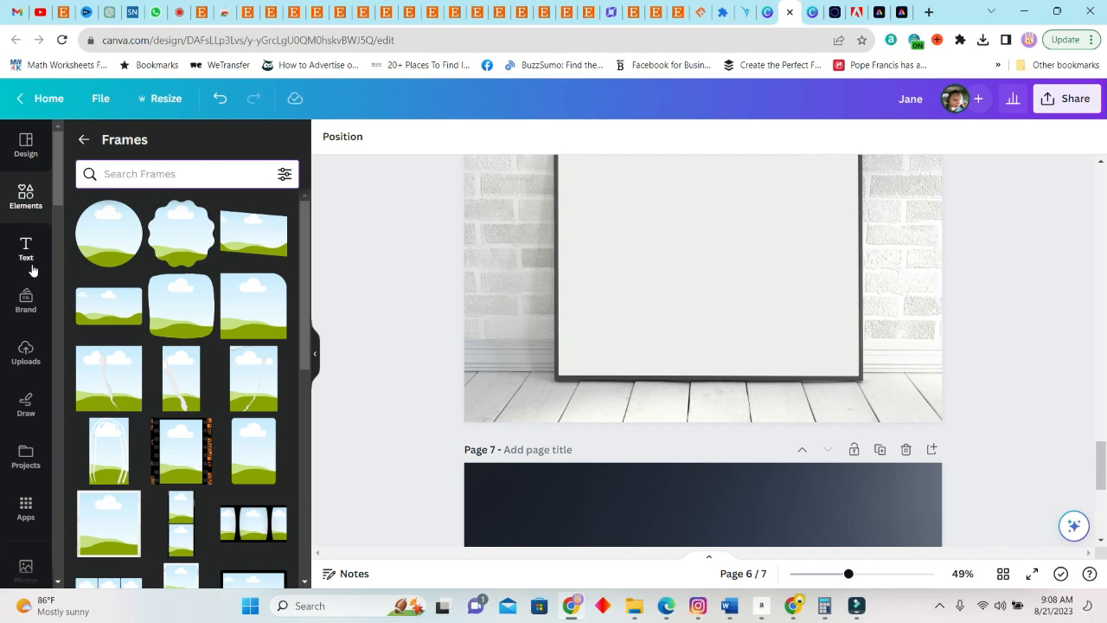
{"action": "left_click", "coordinate": [26, 197]}
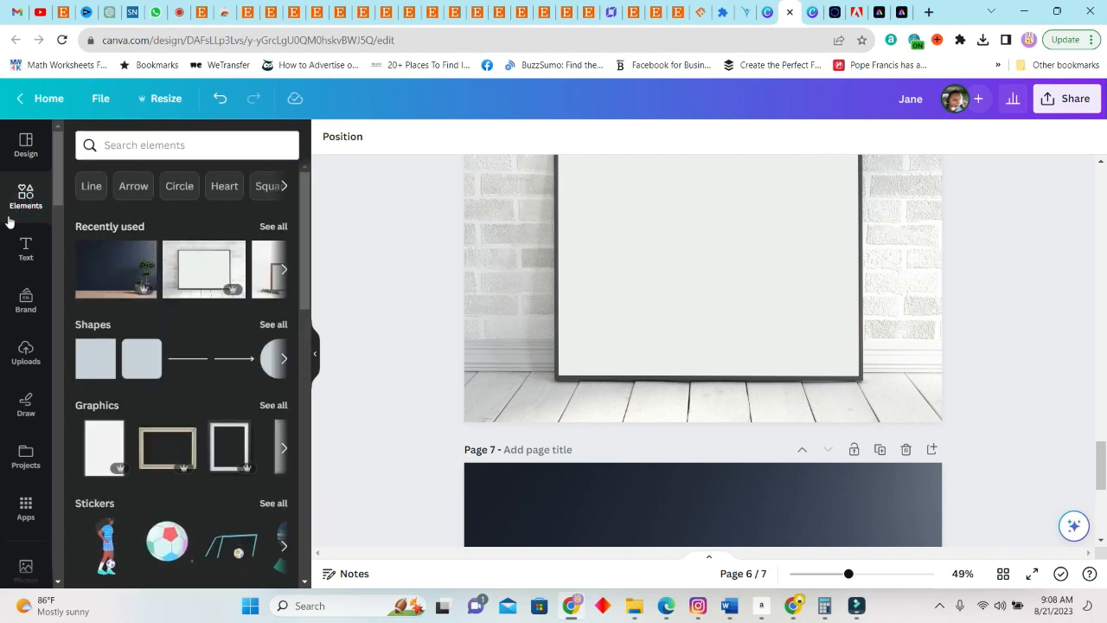
Upload the exported ghost family image with the suffix (1) from Downloads and add it to page 5
{"action": "left_click", "coordinate": [27, 355]}
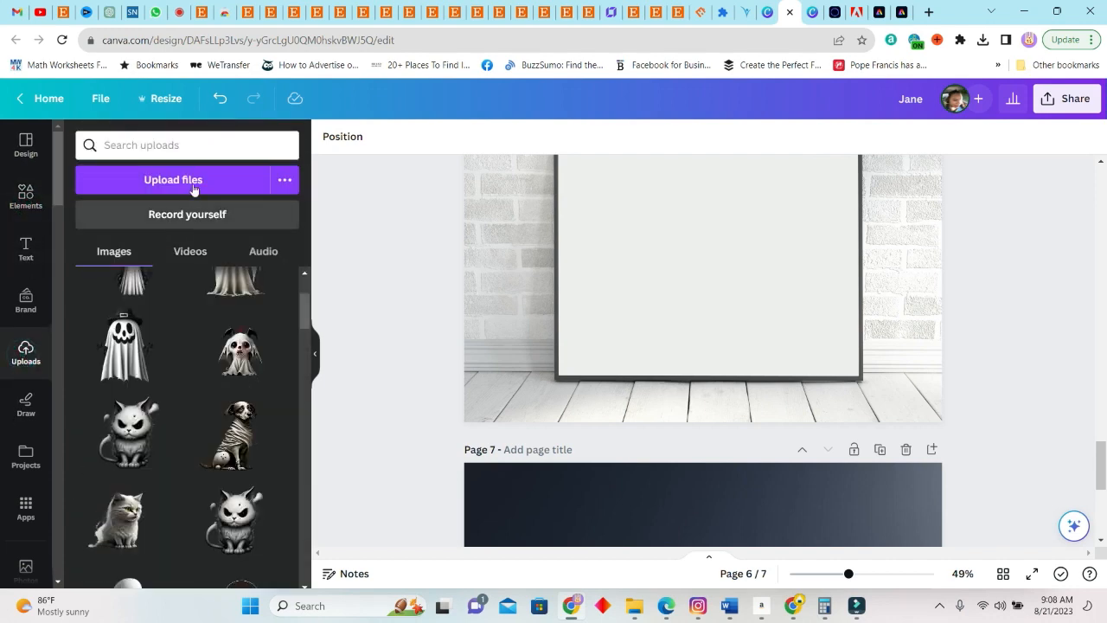
{"action": "left_click", "coordinate": [198, 180]}
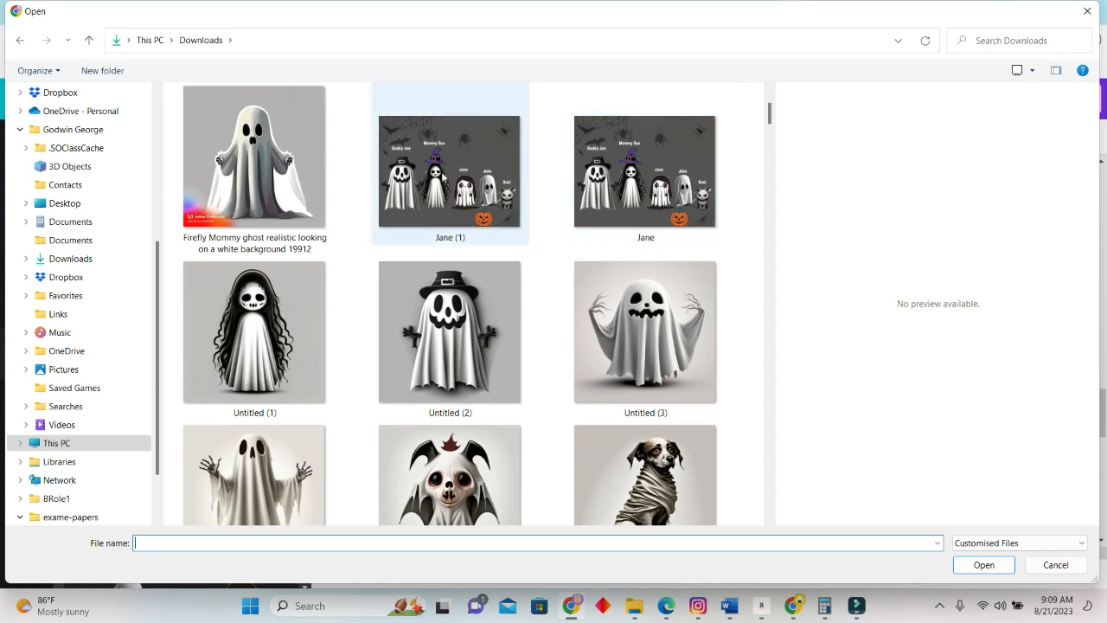
{"action": "left_click", "coordinate": [439, 172]}
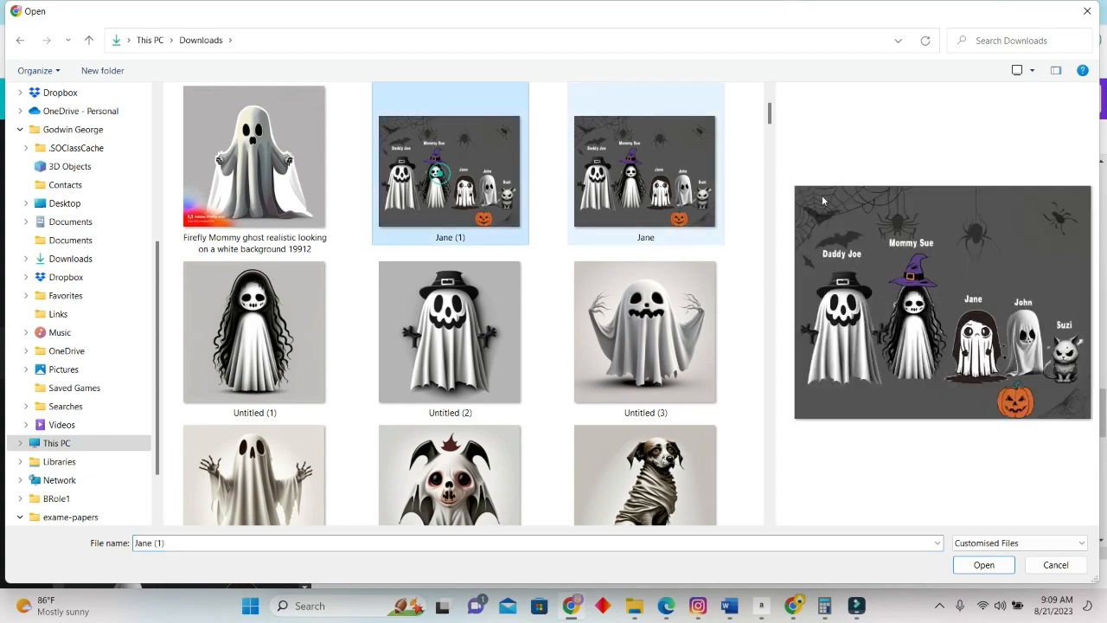
{"action": "left_click", "coordinate": [999, 570]}
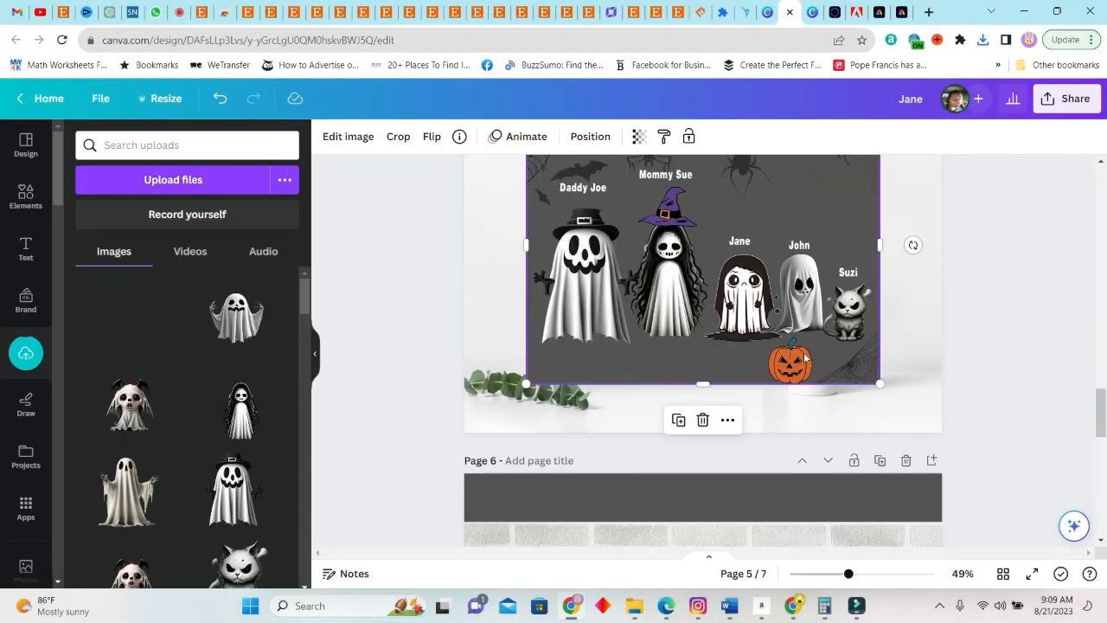
Shrink the ghost family image on page 5 and position it inside the wooden picture frame
{"action": "left_click_drag", "start_coordinate": [879, 383], "coordinate": [762, 292]}
{"action": "left_click_drag", "start_coordinate": [685, 197], "coordinate": [693, 286]}
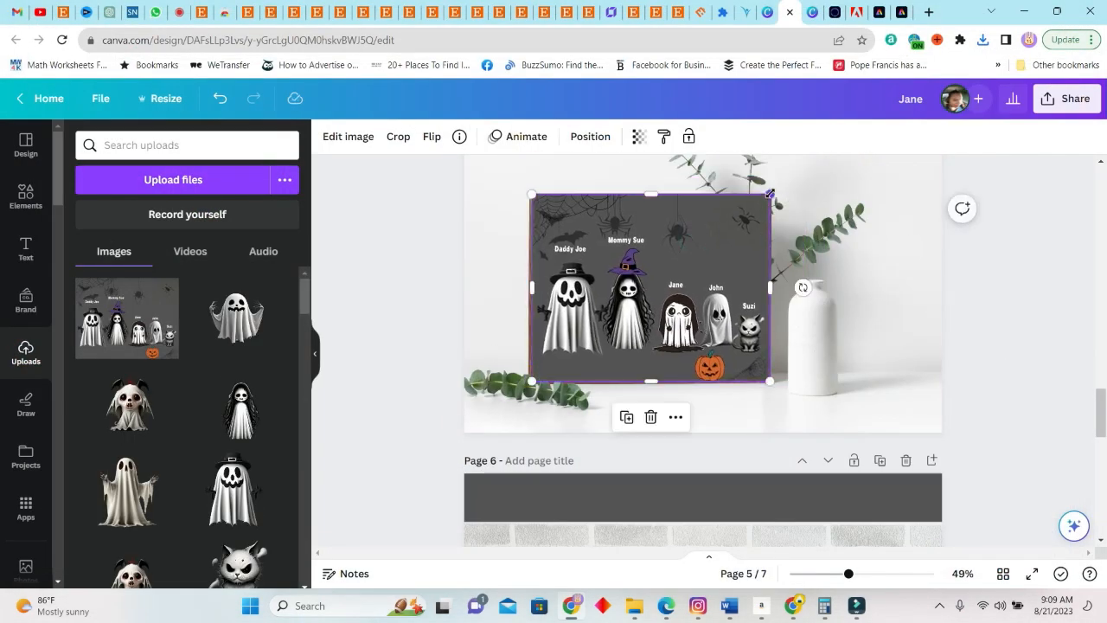
{"action": "left_click_drag", "start_coordinate": [535, 195], "coordinate": [566, 221]}
{"action": "left_click_drag", "start_coordinate": [719, 273], "coordinate": [701, 267]}
{"action": "left_click_drag", "start_coordinate": [752, 375], "coordinate": [744, 367]}
{"action": "left_click_drag", "start_coordinate": [690, 327], "coordinate": [695, 330]}
{"action": "left_click_drag", "start_coordinate": [553, 294], "coordinate": [541, 294]}
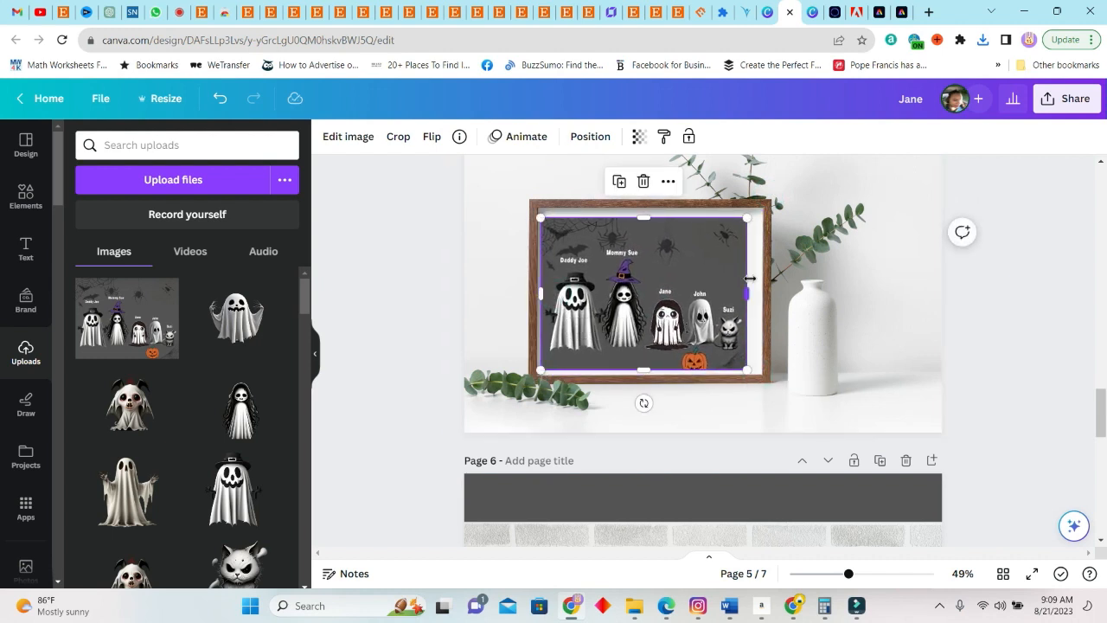
Extend the right, top and bottom edges of the ghost family image to fill the wooden frame's opening
{"action": "left_click_drag", "start_coordinate": [749, 294], "coordinate": [759, 294]}
{"action": "left_click_drag", "start_coordinate": [649, 218], "coordinate": [649, 207]}
{"action": "left_click_drag", "start_coordinate": [649, 370], "coordinate": [650, 378]}
{"action": "left_click_drag", "start_coordinate": [649, 207], "coordinate": [648, 205]}
{"action": "left_click", "coordinate": [1028, 288]}
Copy the ghost family image from page 5 to page 6 and fit it over the black frame's blank area
{"action": "scroll", "coordinate": [778, 319], "scroll_direction": "down", "scroll_amount": 1}
{"action": "left_click", "coordinate": [685, 262]}
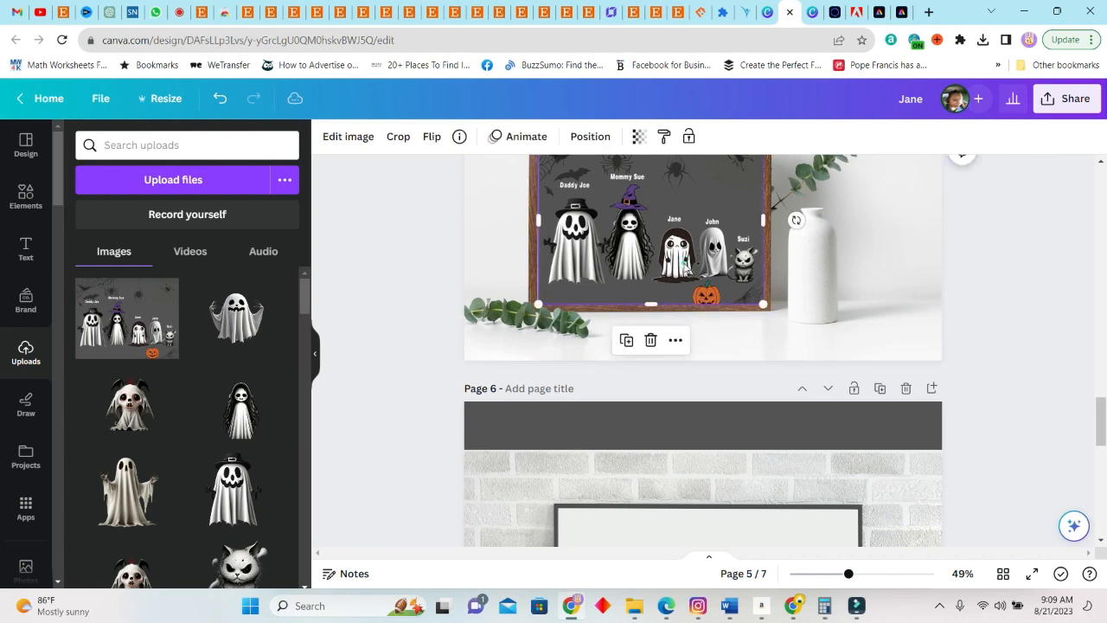
{"action": "scroll", "coordinate": [731, 465], "scroll_direction": "down", "scroll_amount": 5}
{"action": "left_click", "coordinate": [701, 257]}
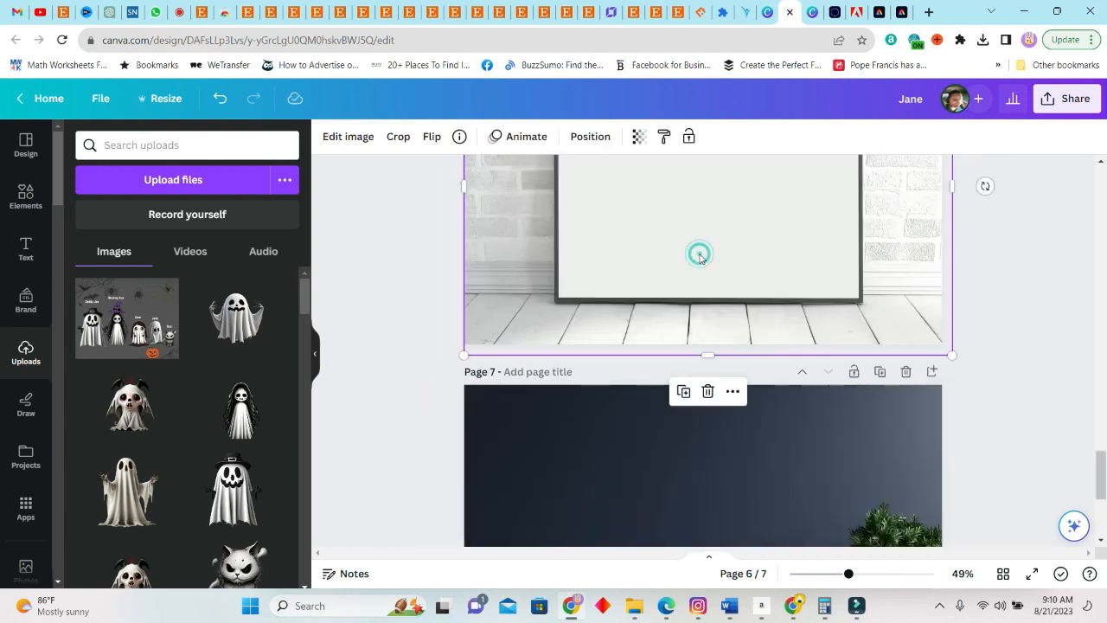
{"action": "key", "text": "ctrl+v"}
{"action": "scroll", "coordinate": [700, 257], "scroll_direction": "up", "scroll_amount": 4}
{"action": "left_click_drag", "start_coordinate": [706, 482], "coordinate": [720, 453]}
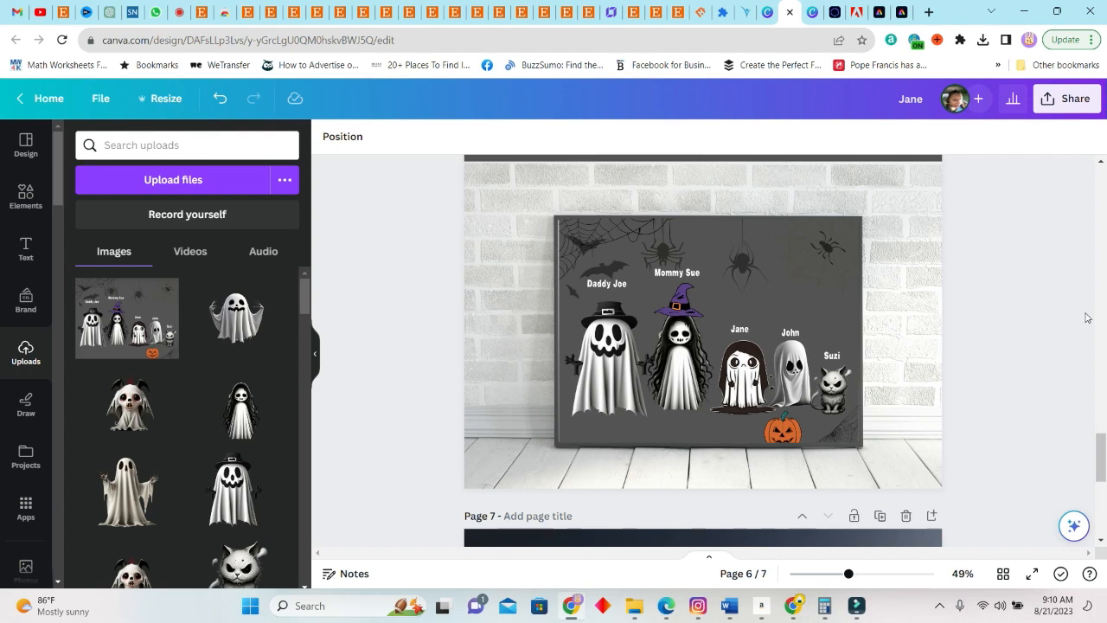
Paste the ghost family image onto page 7 and place it high on the navy wall
{"action": "scroll", "coordinate": [821, 328], "scroll_direction": "down", "scroll_amount": 5}
{"action": "left_click", "coordinate": [694, 322]}
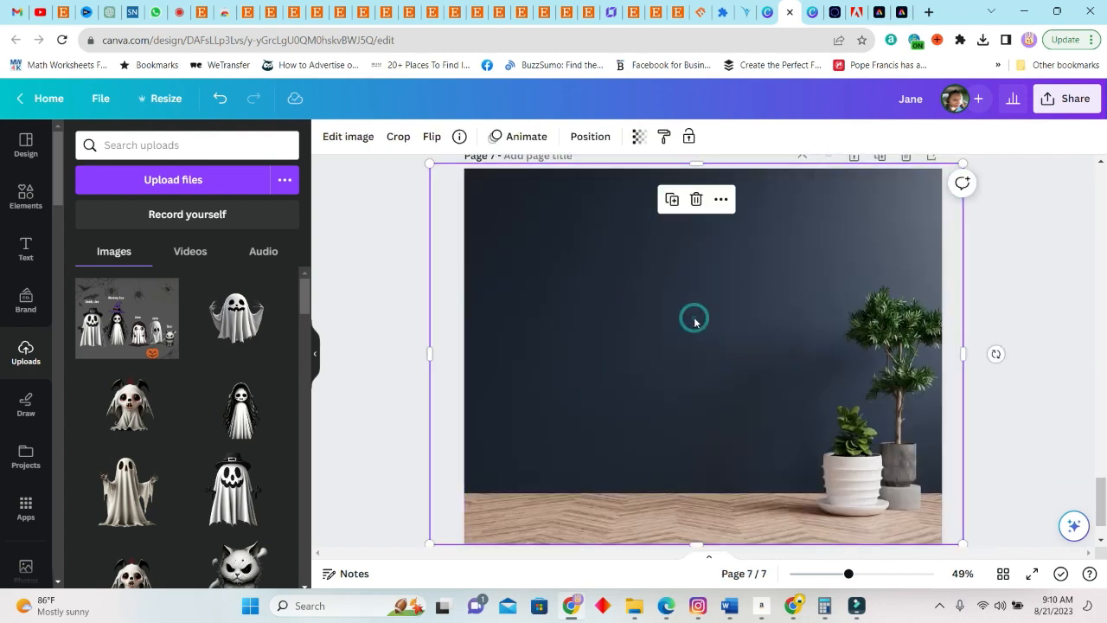
{"action": "key", "text": "ctrl+v"}
{"action": "left_click_drag", "start_coordinate": [685, 396], "coordinate": [733, 269]}
Search the element photos for "FRAME" and add the thin gold rectangular frame to page 7
{"action": "left_click", "coordinate": [25, 205]}
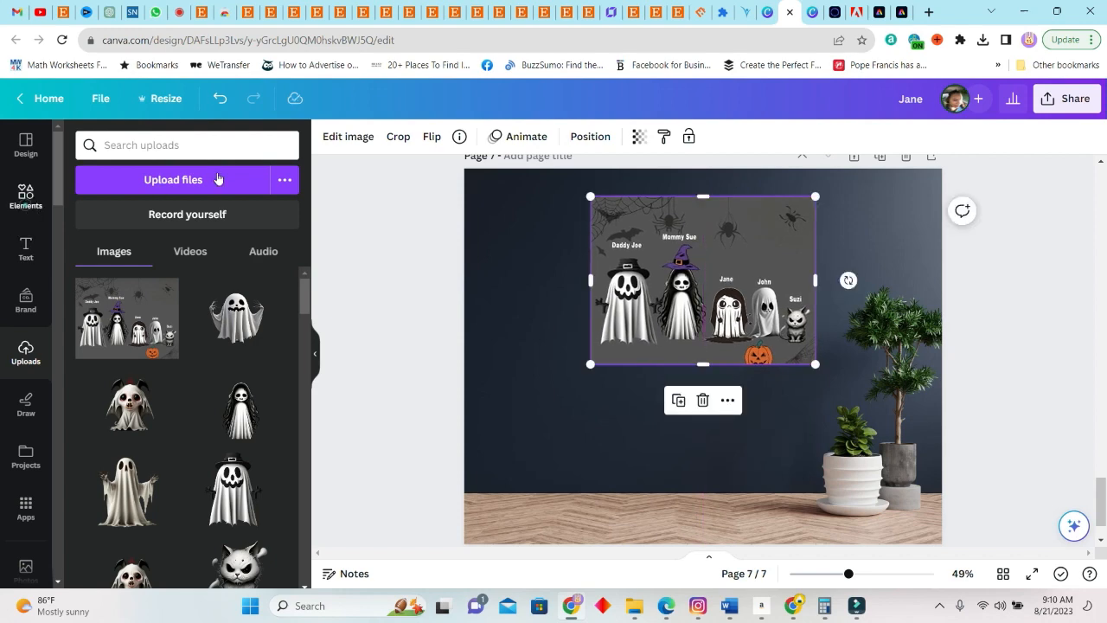
{"action": "left_click", "coordinate": [214, 150]}
{"action": "type", "text": "FRAME"}
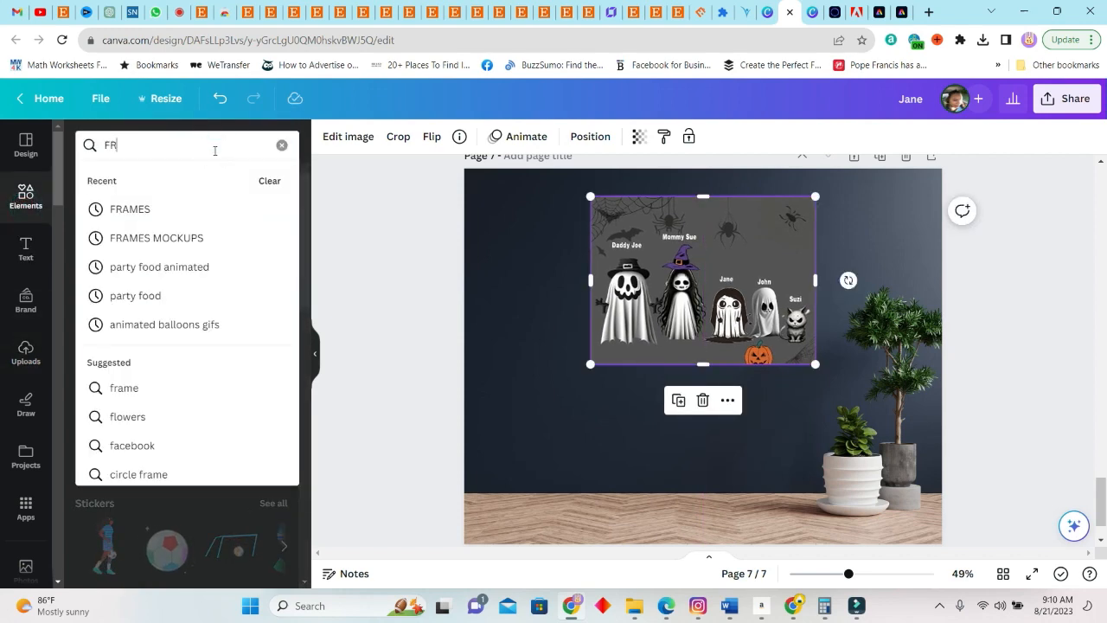
{"action": "key", "text": "Return"}
{"action": "scroll", "coordinate": [241, 478], "scroll_direction": "down", "scroll_amount": 3}
{"action": "scroll", "coordinate": [242, 478], "scroll_direction": "down", "scroll_amount": 5}
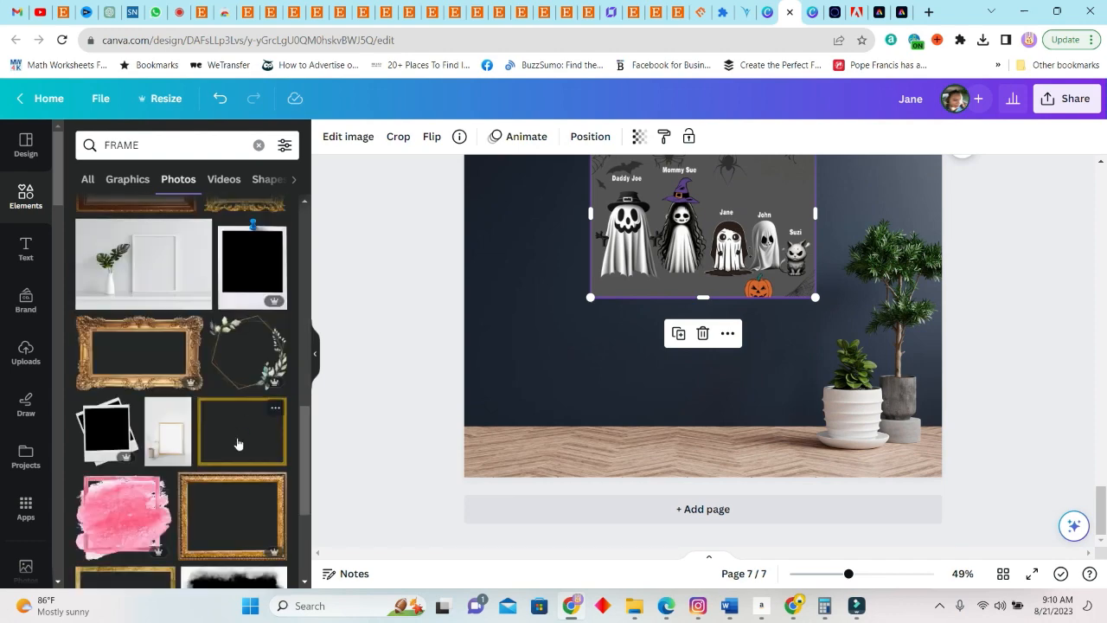
{"action": "left_click", "coordinate": [239, 444]}
Resize and align the gold frame on page 7 so that it surrounds the ghost family image
{"action": "scroll", "coordinate": [778, 389], "scroll_direction": "up", "scroll_amount": 2}
{"action": "left_click_drag", "start_coordinate": [896, 357], "coordinate": [835, 405]}
{"action": "left_click_drag", "start_coordinate": [553, 408], "coordinate": [582, 366]}
{"action": "left_click_drag", "start_coordinate": [542, 361], "coordinate": [639, 432]}
{"action": "scroll", "coordinate": [782, 473], "scroll_direction": "down", "scroll_amount": 1}
{"action": "left_click_drag", "start_coordinate": [783, 473], "coordinate": [738, 383]}
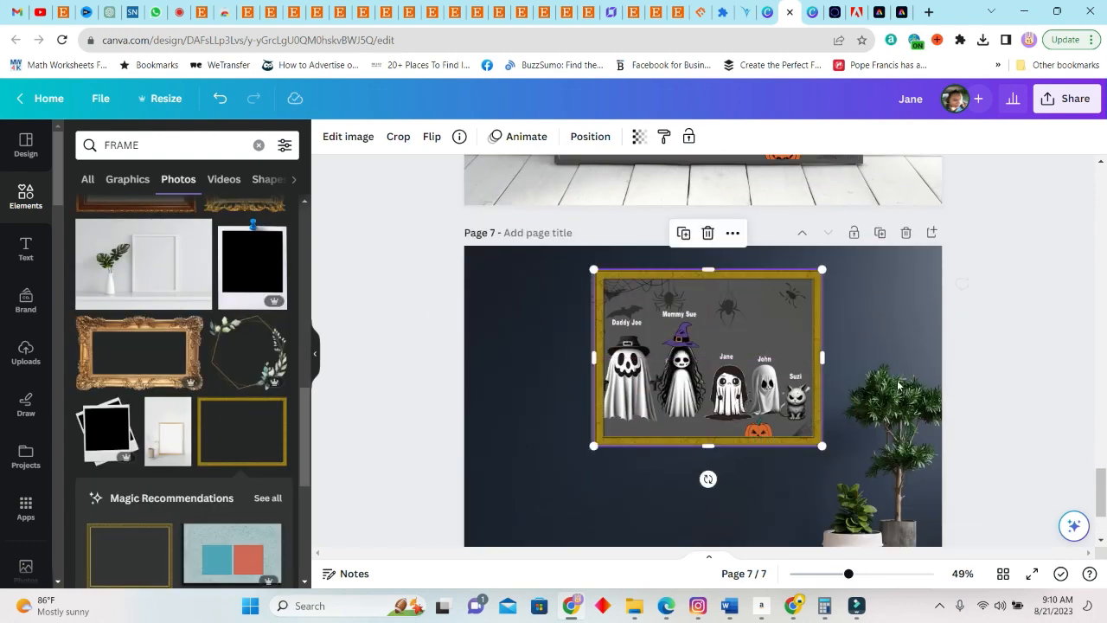
{"action": "left_click", "coordinate": [992, 359]}
{"action": "scroll", "coordinate": [993, 360], "scroll_direction": "down", "scroll_amount": 2}
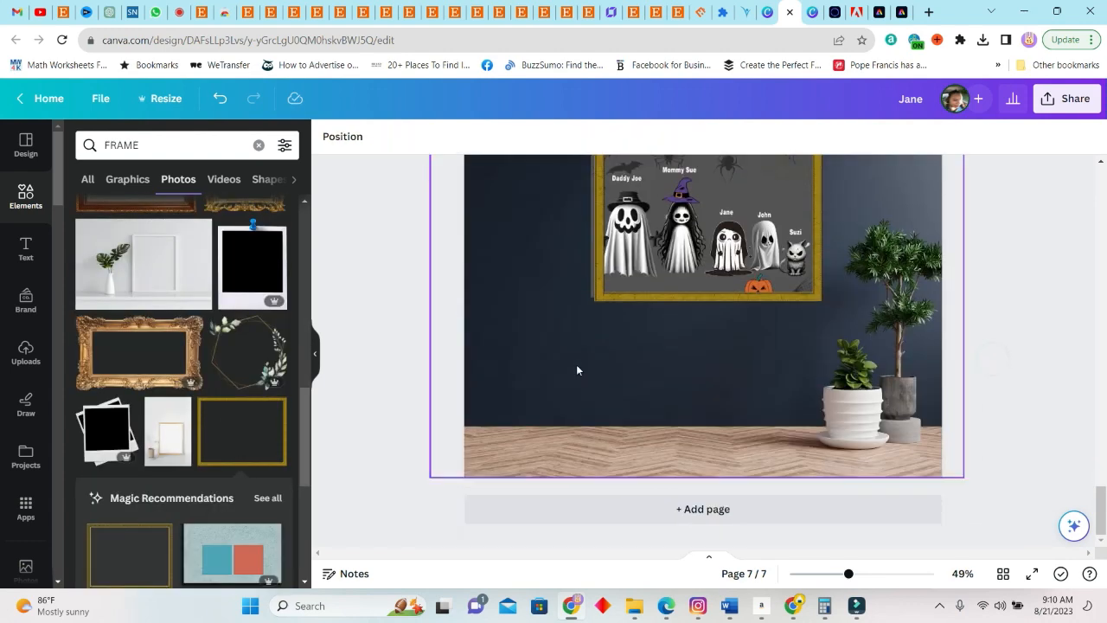
{"action": "left_click", "coordinate": [598, 298]}
{"action": "left_click", "coordinate": [641, 413]}
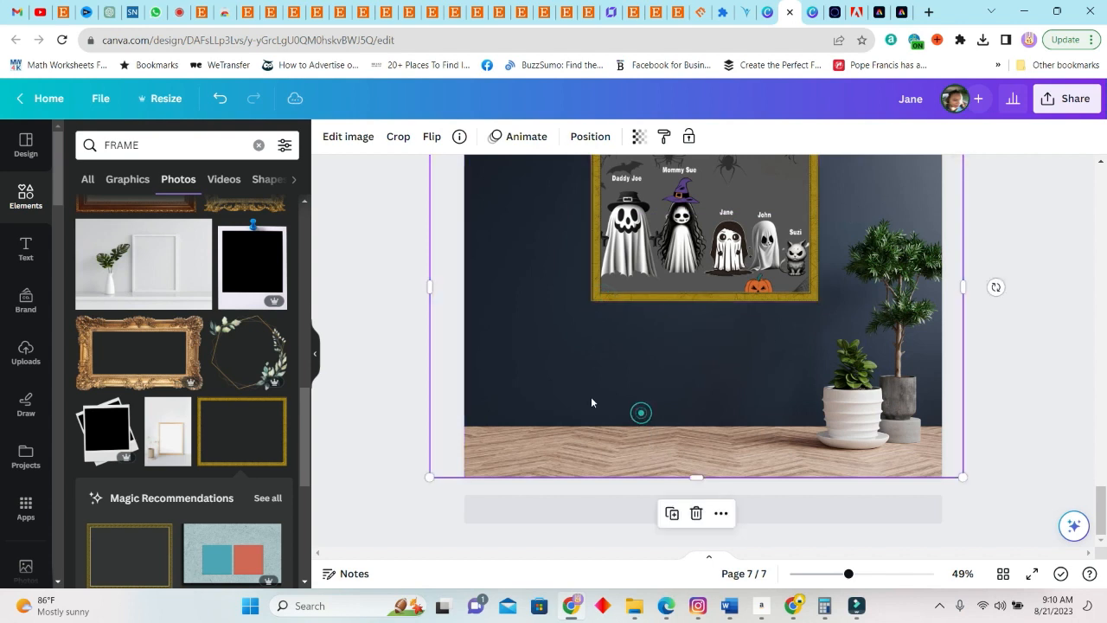
Search the element photos for "Spider webs" and "Spider web" and browse the results for a wall decoration
{"action": "left_click", "coordinate": [169, 147]}
{"action": "left_click_drag", "start_coordinate": [169, 147], "coordinate": [95, 154]}
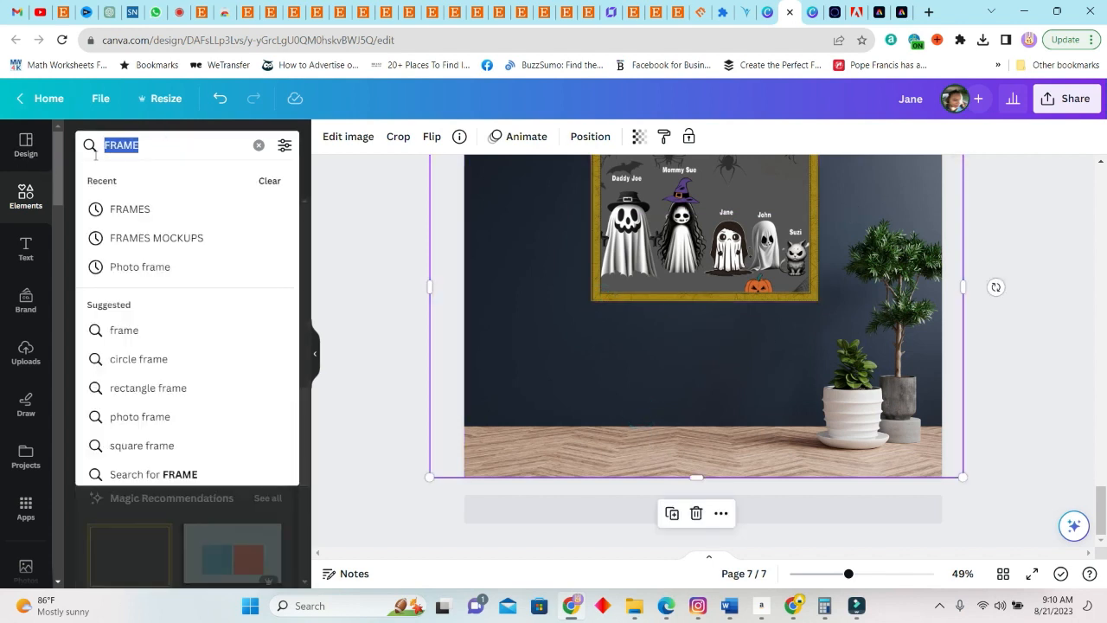
{"action": "type", "text": "Sp"}
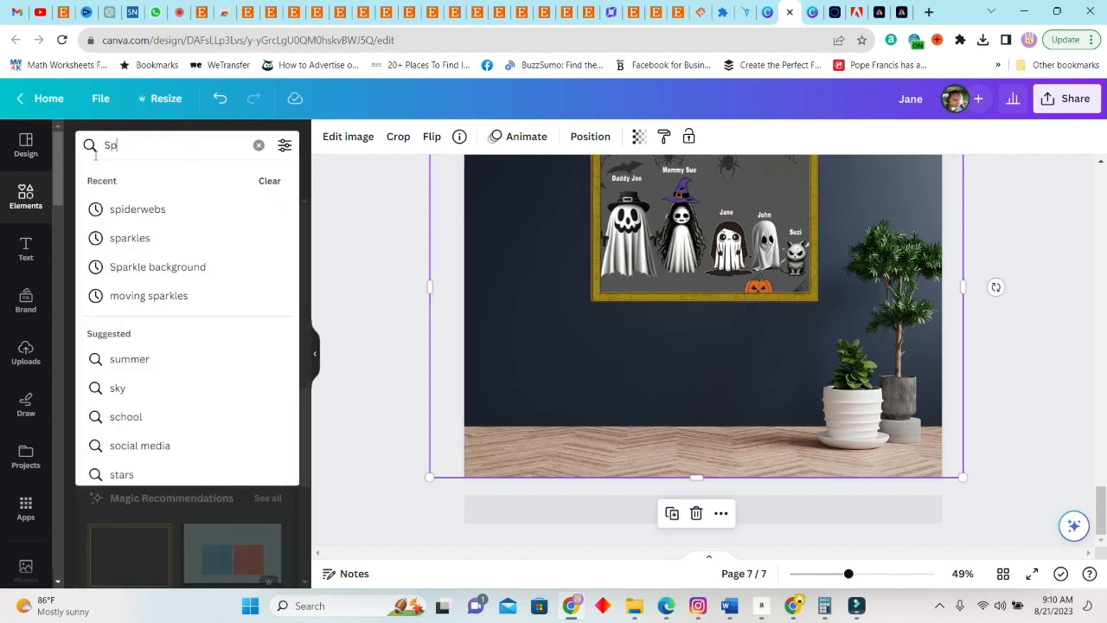
{"action": "type", "text": "ider webs"}
{"action": "key", "text": "Return"}
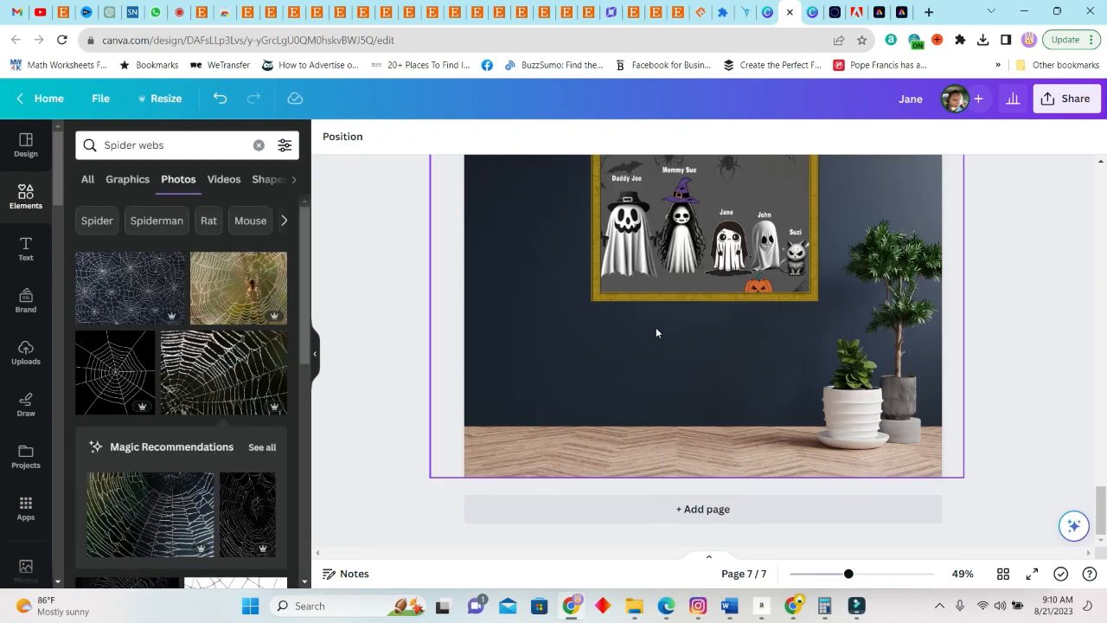
{"action": "scroll", "coordinate": [200, 410], "scroll_direction": "down", "scroll_amount": 3}
{"action": "scroll", "coordinate": [200, 411], "scroll_direction": "up", "scroll_amount": 2}
{"action": "left_click", "coordinate": [202, 148]}
{"action": "key", "text": "BackSpace"}
{"action": "key", "text": "Return"}
{"action": "scroll", "coordinate": [198, 421], "scroll_direction": "down", "scroll_amount": 2}
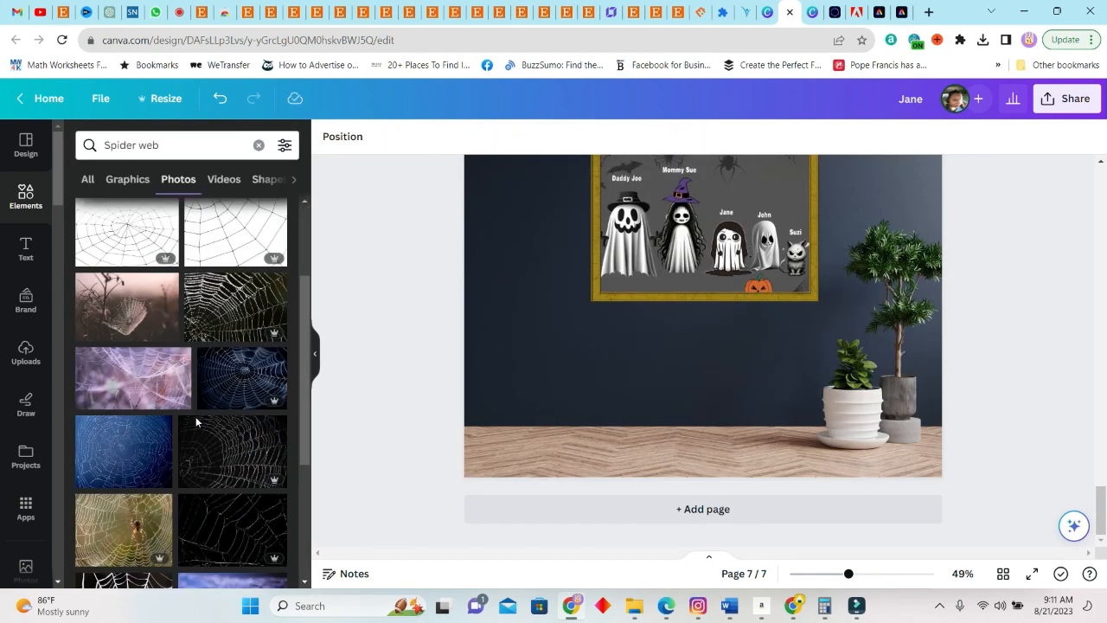
{"action": "scroll", "coordinate": [198, 421], "scroll_direction": "up", "scroll_amount": 2}
Add the pale brown long-legged spider from the "Spider" photos, shrink it and place it on page 7's floor in the left corner
{"action": "left_click", "coordinate": [105, 225]}
{"action": "left_click", "coordinate": [143, 372]}
{"action": "left_click_drag", "start_coordinate": [749, 275], "coordinate": [711, 376]}
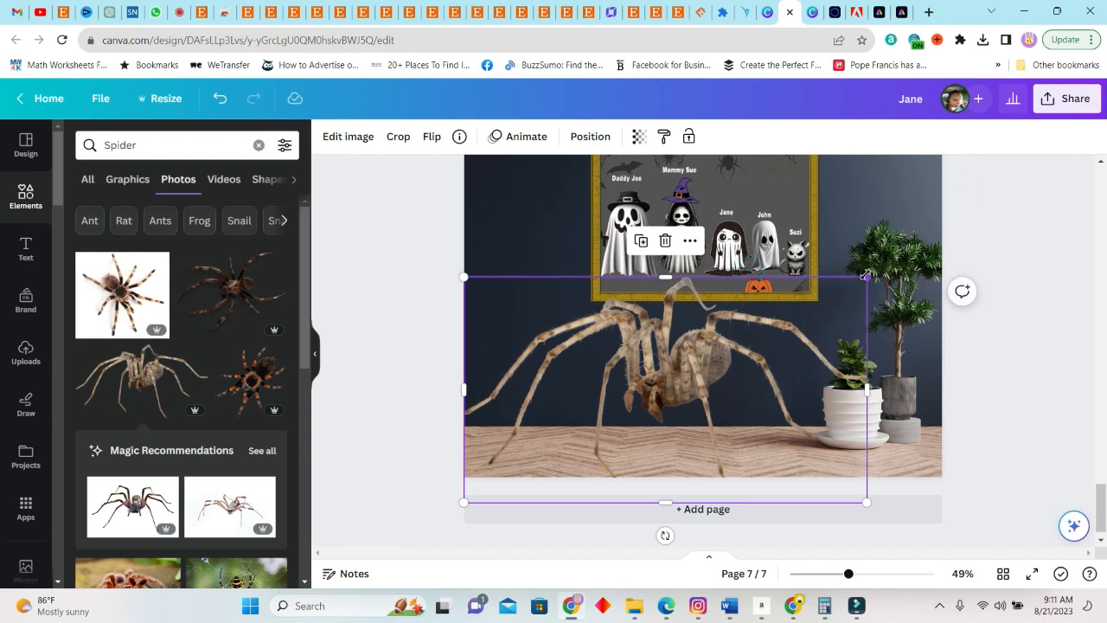
{"action": "left_click_drag", "start_coordinate": [865, 275], "coordinate": [608, 427]}
{"action": "left_click_drag", "start_coordinate": [538, 457], "coordinate": [533, 415]}
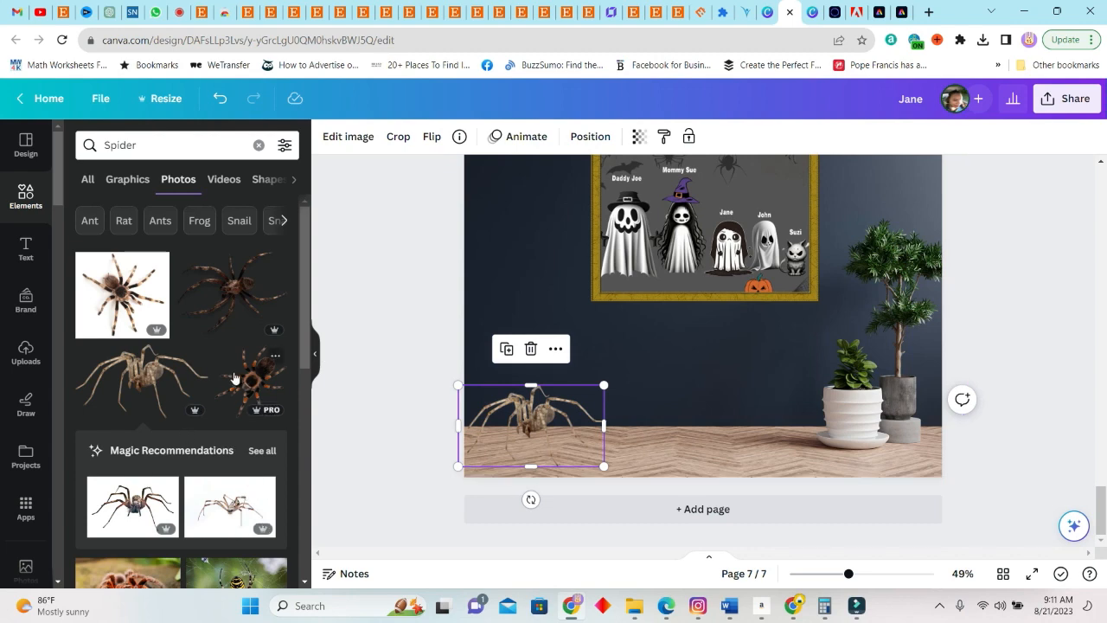
Browse the spider photos and search the element photos for "Spider web" and "Spider web png" for a wall decoration
{"action": "scroll", "coordinate": [147, 227], "scroll_direction": "down", "scroll_amount": 5}
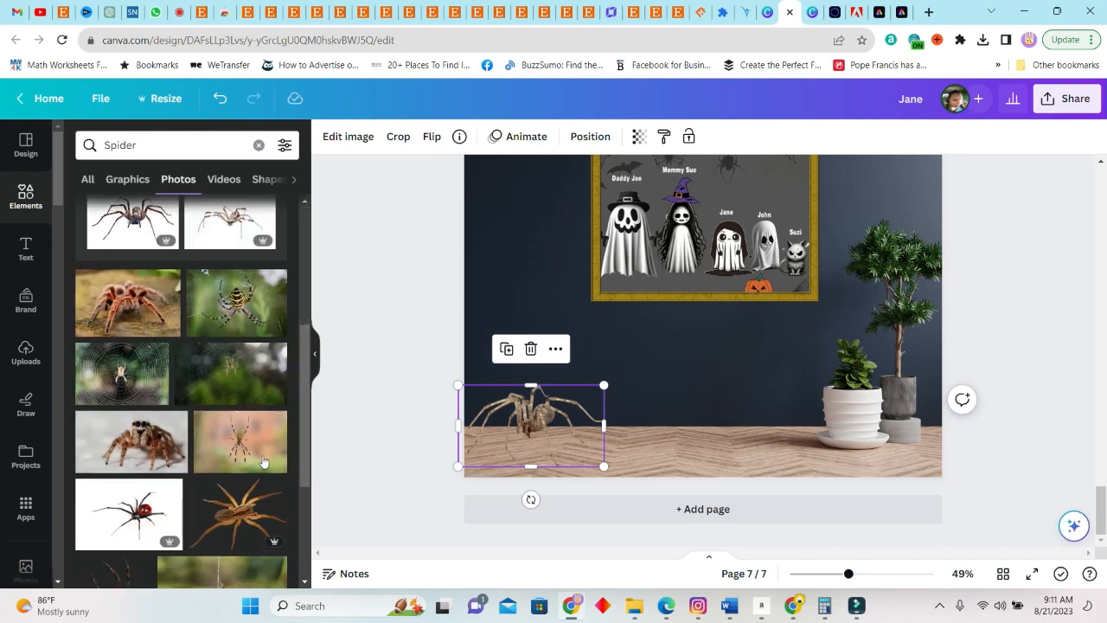
{"action": "scroll", "coordinate": [159, 203], "scroll_direction": "up", "scroll_amount": 5}
{"action": "left_click", "coordinate": [153, 144]}
{"action": "double_click", "coordinate": [154, 144]}
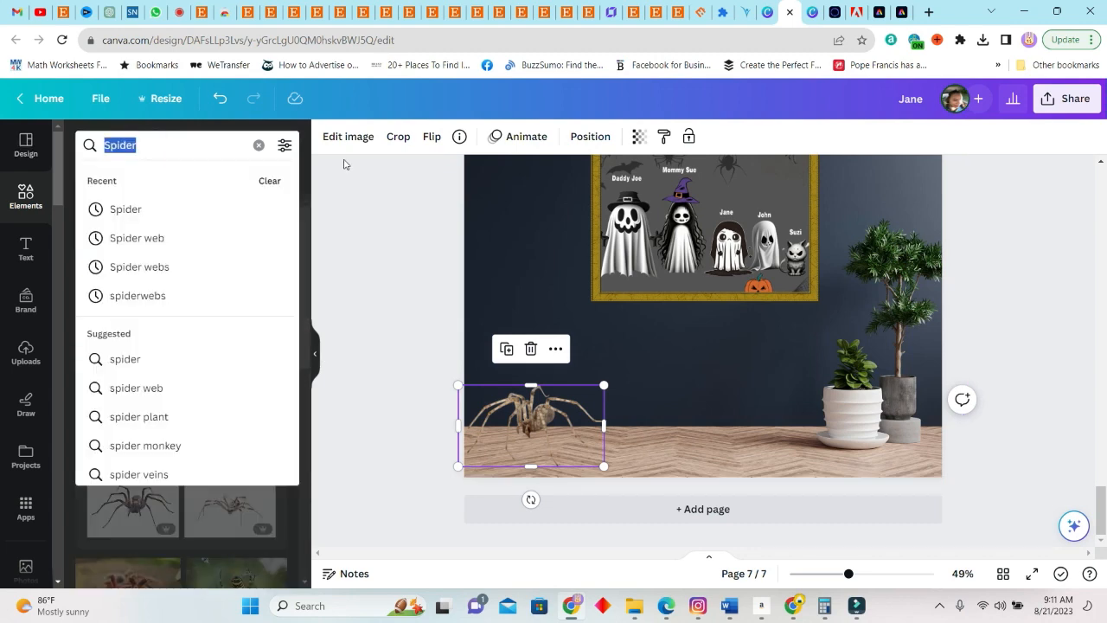
{"action": "left_click", "coordinate": [185, 239]}
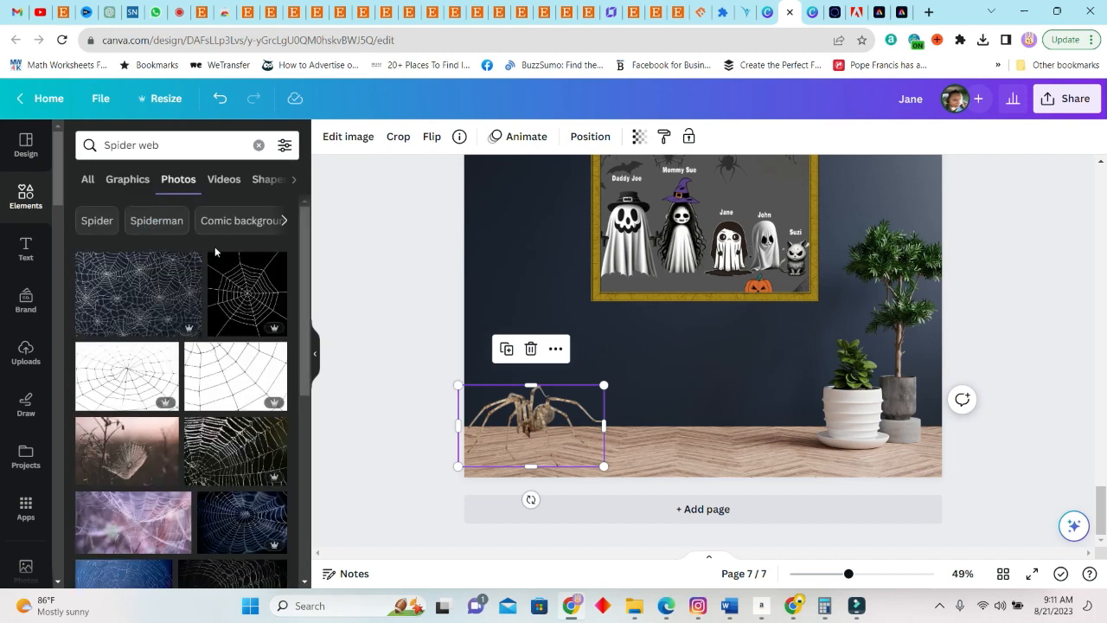
{"action": "left_click", "coordinate": [175, 146]}
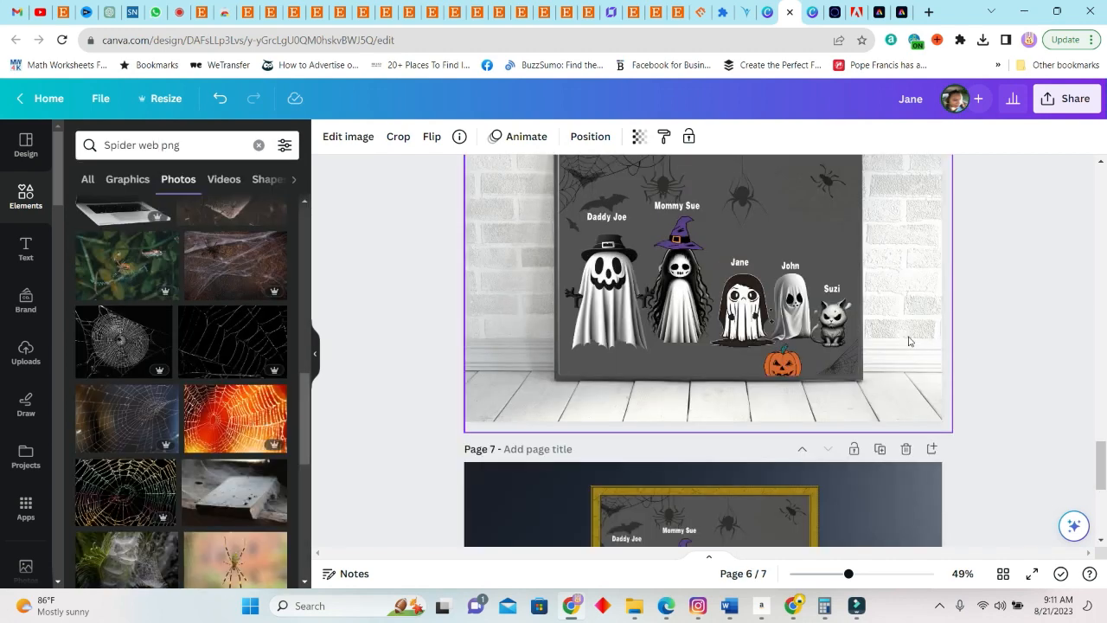
Copy the corner spider web from page 1 to page 7, place it in the upper-left wall corner and recolor it white
{"action": "scroll", "coordinate": [780, 351], "scroll_direction": "up", "scroll_amount": 20}
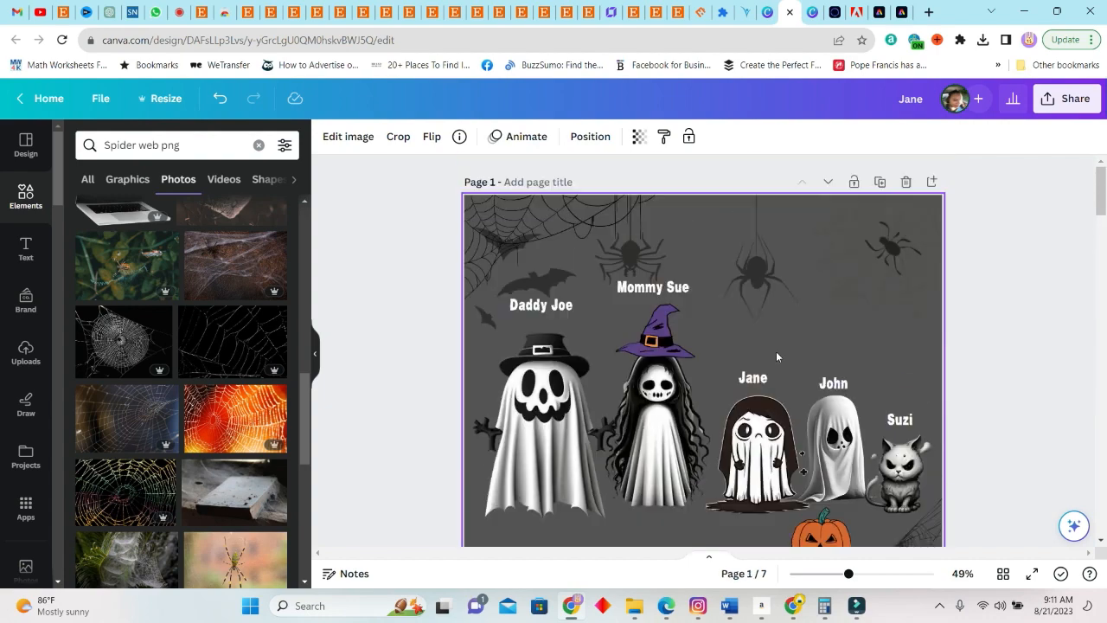
{"action": "left_click", "coordinate": [551, 211]}
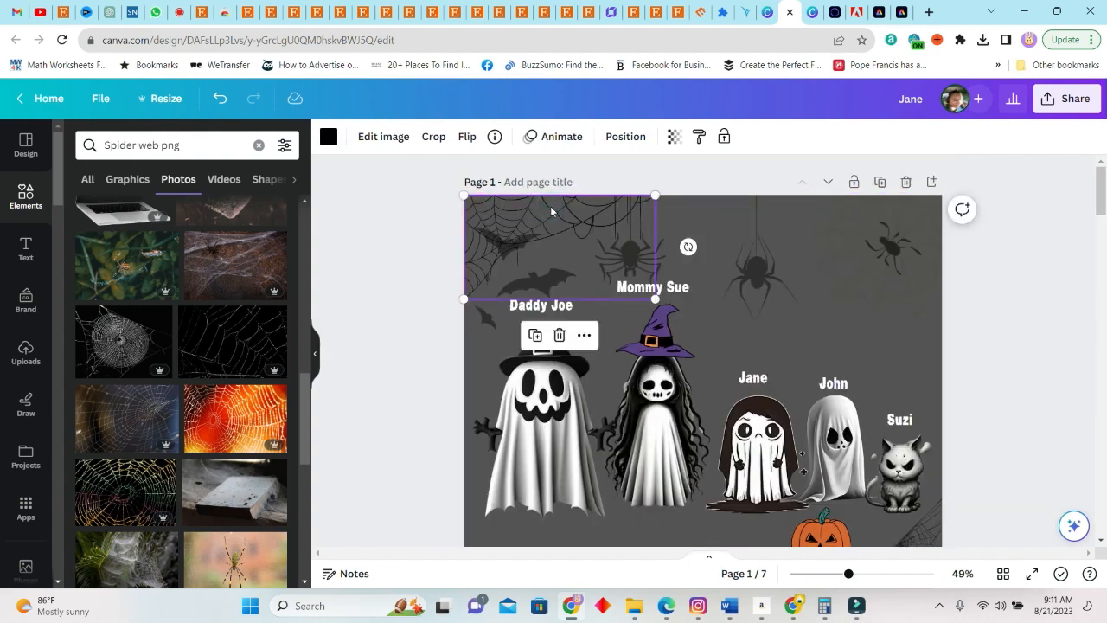
{"action": "scroll", "coordinate": [662, 377], "scroll_direction": "down", "scroll_amount": 15}
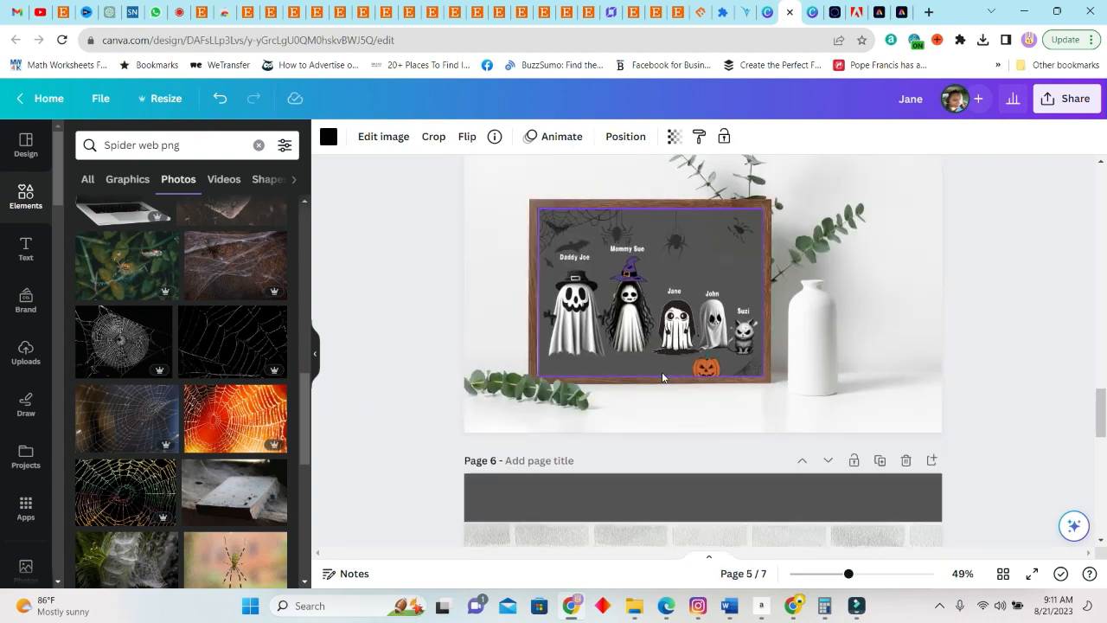
{"action": "scroll", "coordinate": [662, 377], "scroll_direction": "down", "scroll_amount": 8}
{"action": "mouse_move", "coordinate": [527, 364]}
{"action": "left_mouse_down"}
{"action": "mouse_move", "coordinate": [516, 351]}
{"action": "mouse_move", "coordinate": [521, 361]}
{"action": "left_mouse_up"}
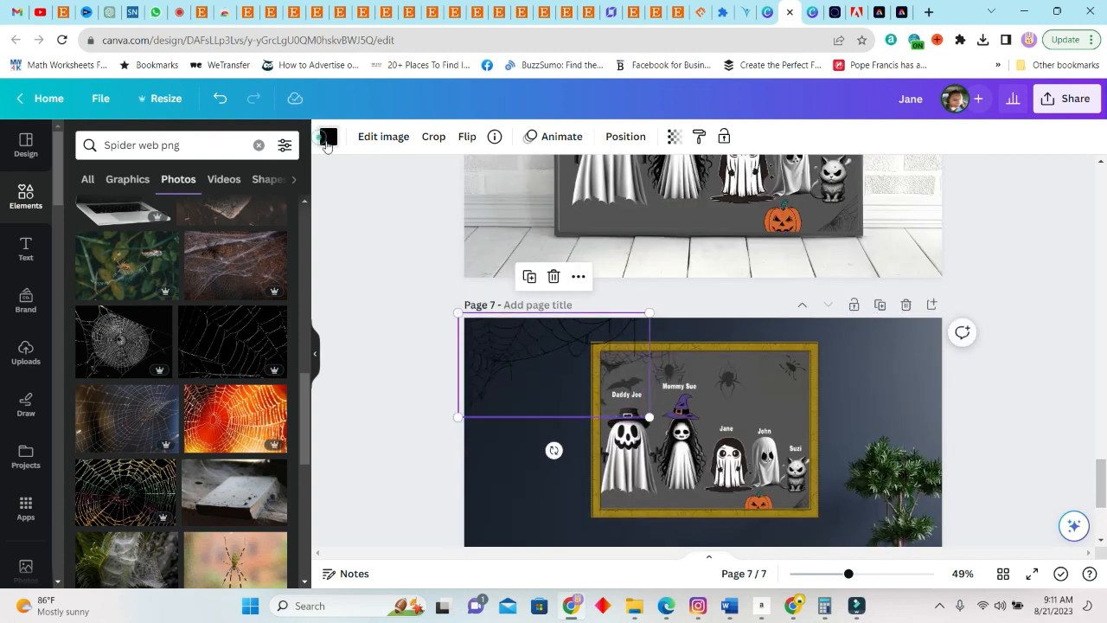
{"action": "left_click", "coordinate": [327, 139]}
{"action": "left_click", "coordinate": [240, 295]}
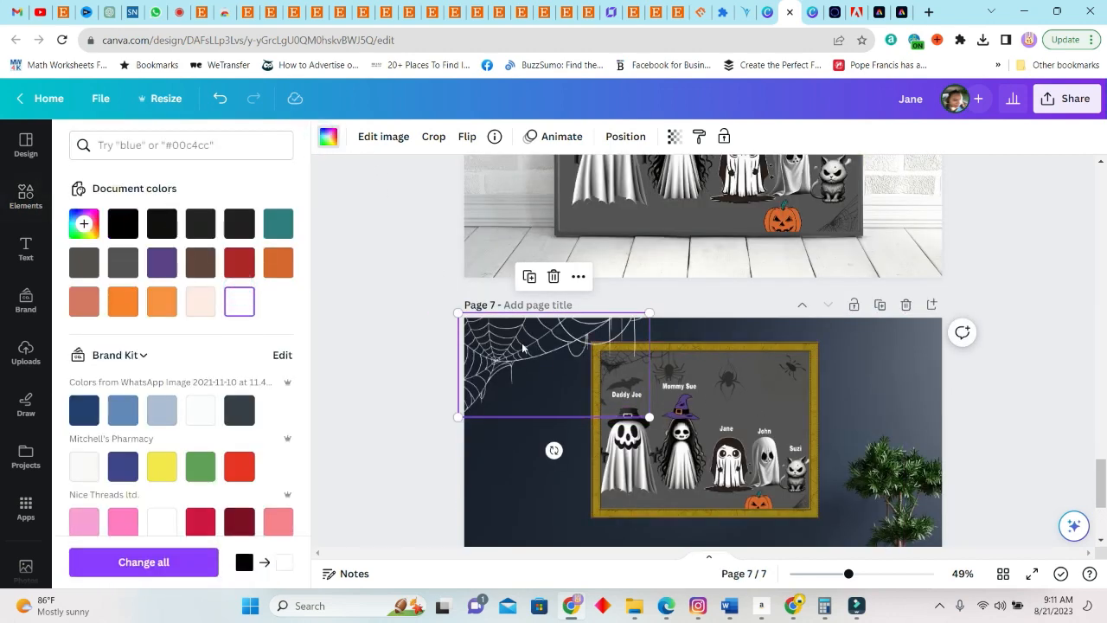
Duplicate the white spider web, flip the copy vertically and place it in page 7's upper-right wall corner
{"action": "left_click", "coordinate": [529, 279]}
{"action": "left_click_drag", "start_coordinate": [541, 351], "coordinate": [924, 358]}
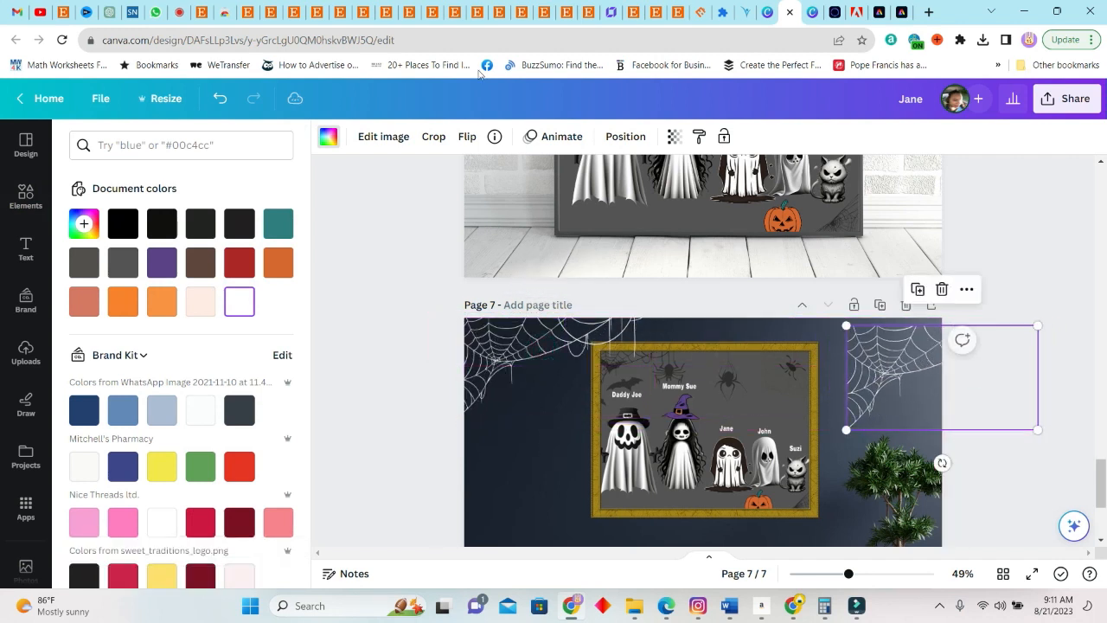
{"action": "left_click", "coordinate": [466, 138]}
{"action": "left_click", "coordinate": [507, 173]}
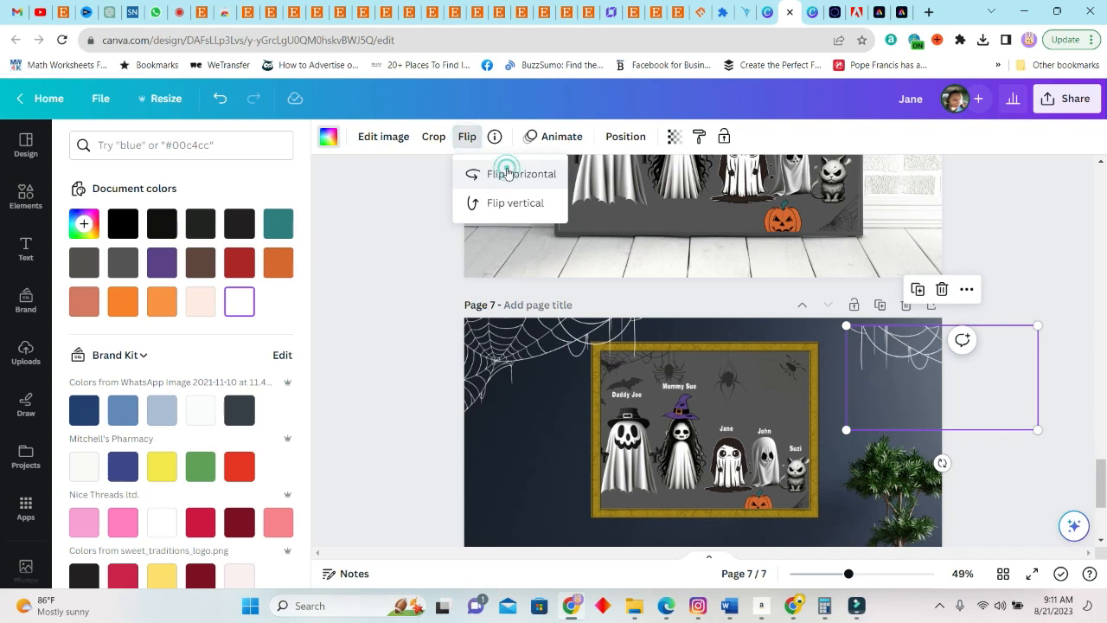
{"action": "left_click", "coordinate": [507, 173]}
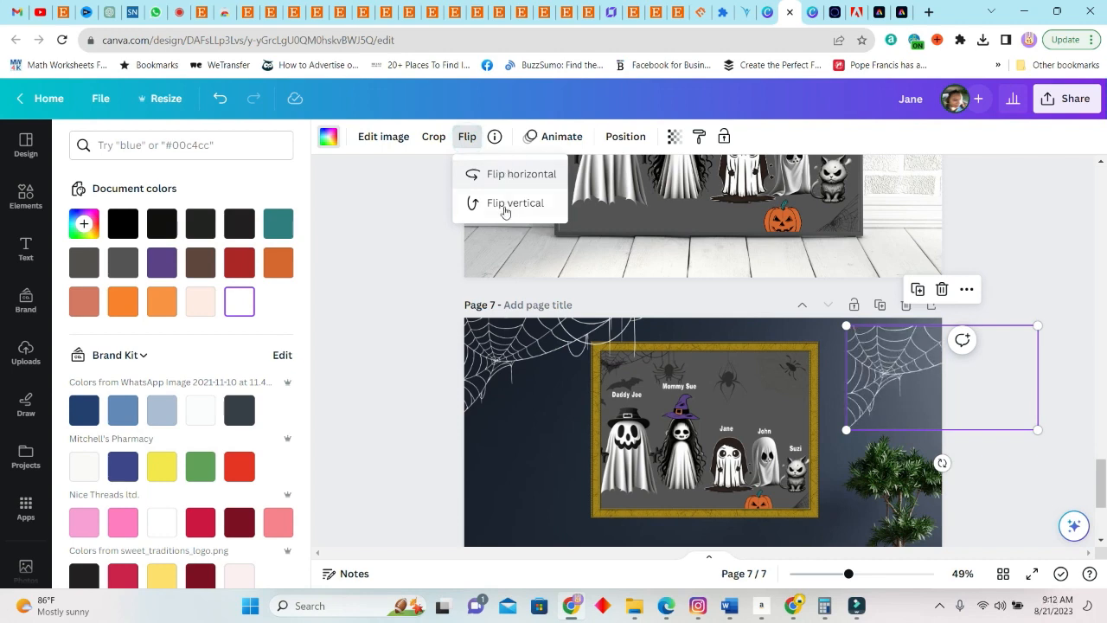
{"action": "left_click", "coordinate": [504, 208]}
{"action": "left_click", "coordinate": [496, 205]}
{"action": "left_click_drag", "start_coordinate": [876, 389], "coordinate": [903, 339]}
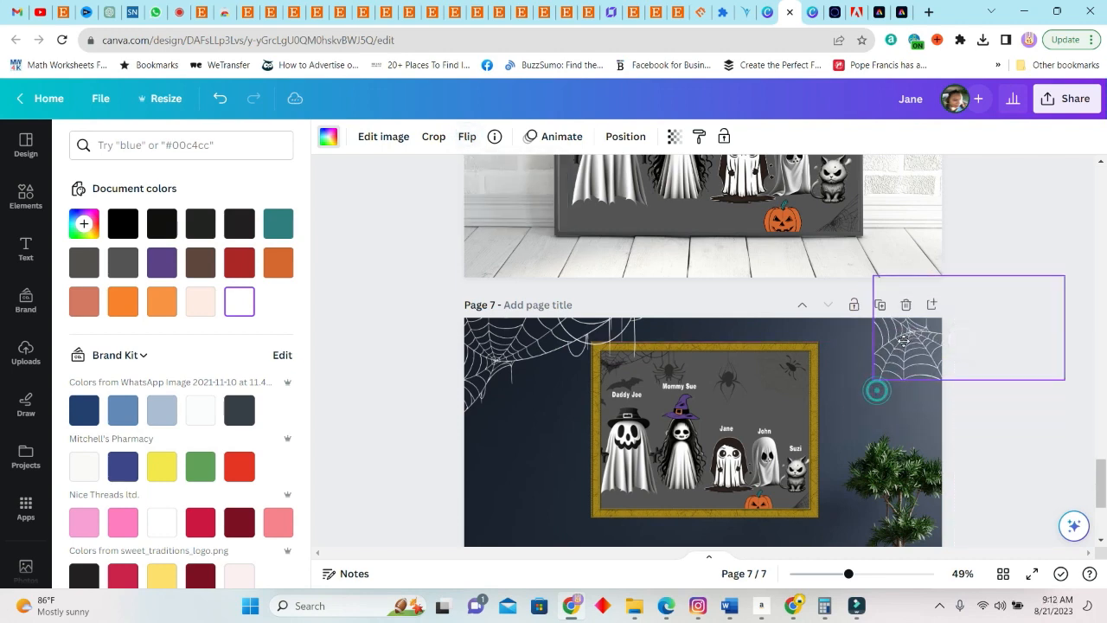
{"action": "scroll", "coordinate": [1012, 420], "scroll_direction": "down", "scroll_amount": 3}
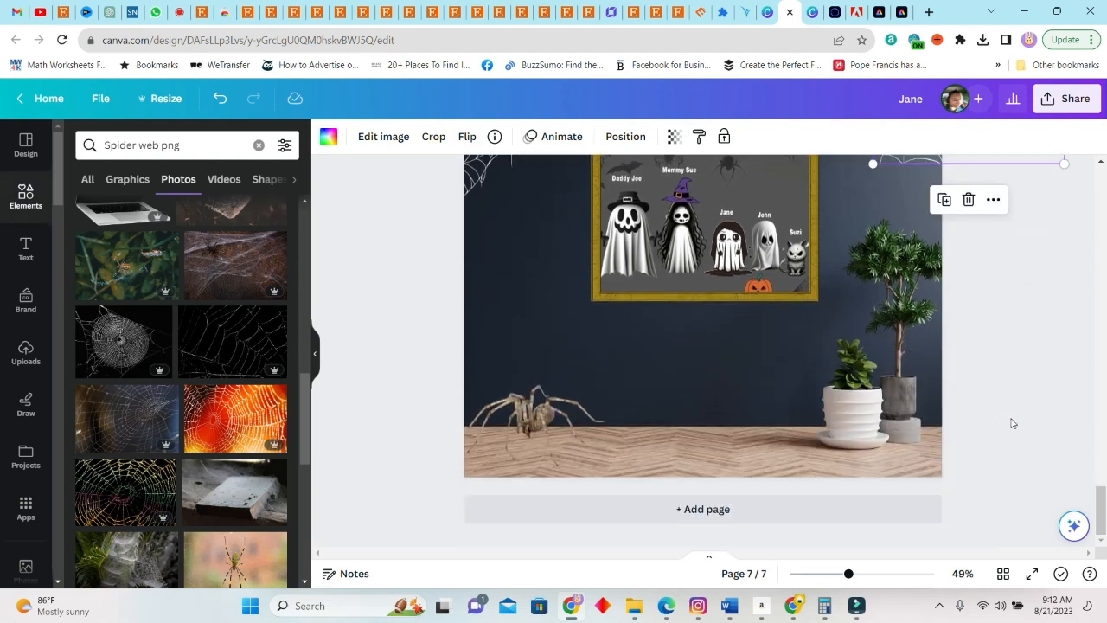
{"action": "left_click", "coordinate": [1010, 418]}
Try a plain orange pumpkin from the "pumpkin" photos on page 7 and delete it
{"action": "left_click", "coordinate": [184, 145]}
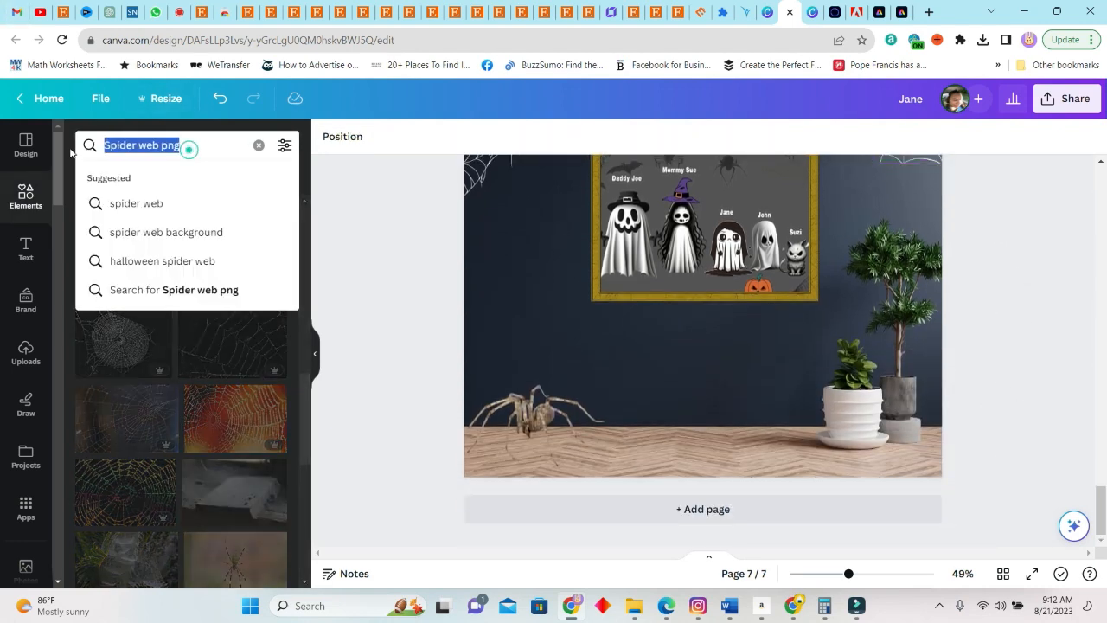
{"action": "type", "text": "pum"}
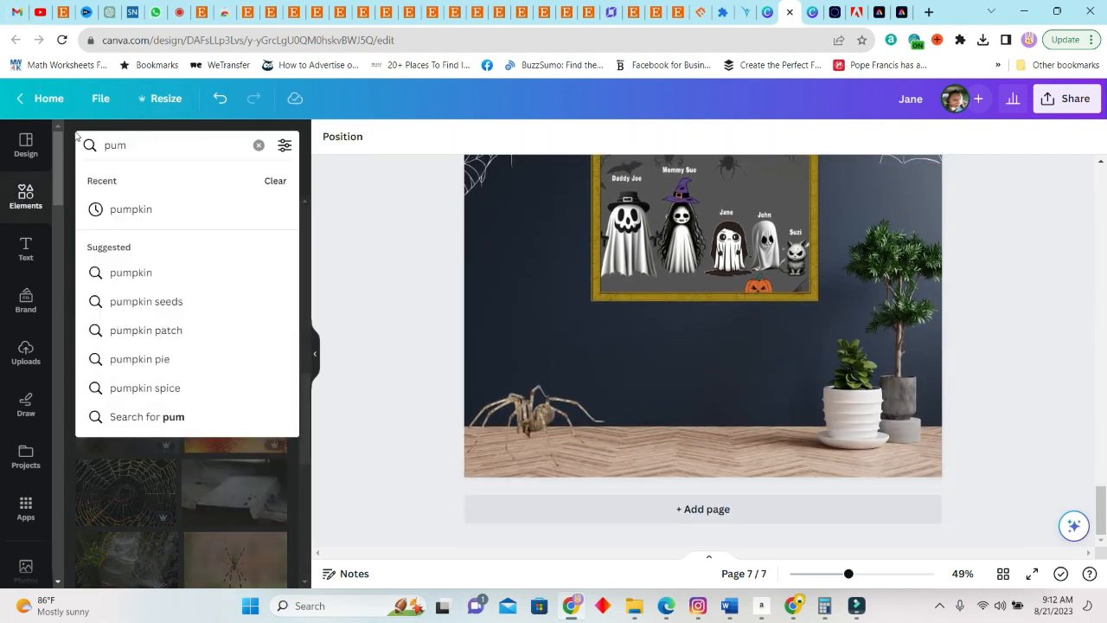
{"action": "type", "text": "pkin"}
{"action": "key", "text": "Return"}
{"action": "scroll", "coordinate": [759, 383], "scroll_direction": "up", "scroll_amount": 3}
{"action": "scroll", "coordinate": [708, 340], "scroll_direction": "down", "scroll_amount": 3}
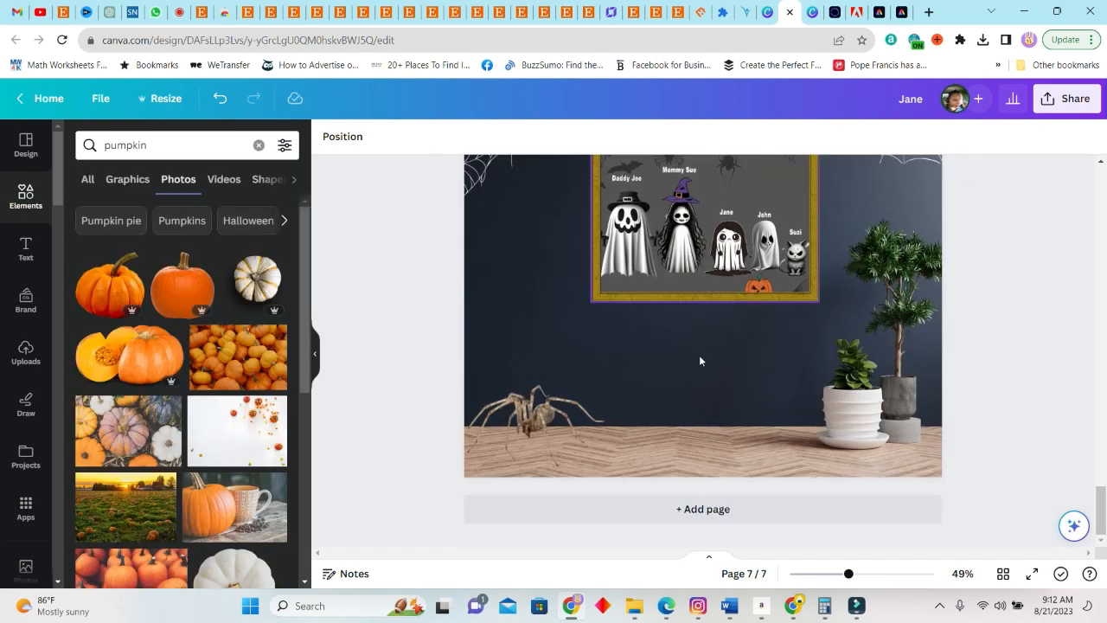
{"action": "left_click", "coordinate": [125, 287]}
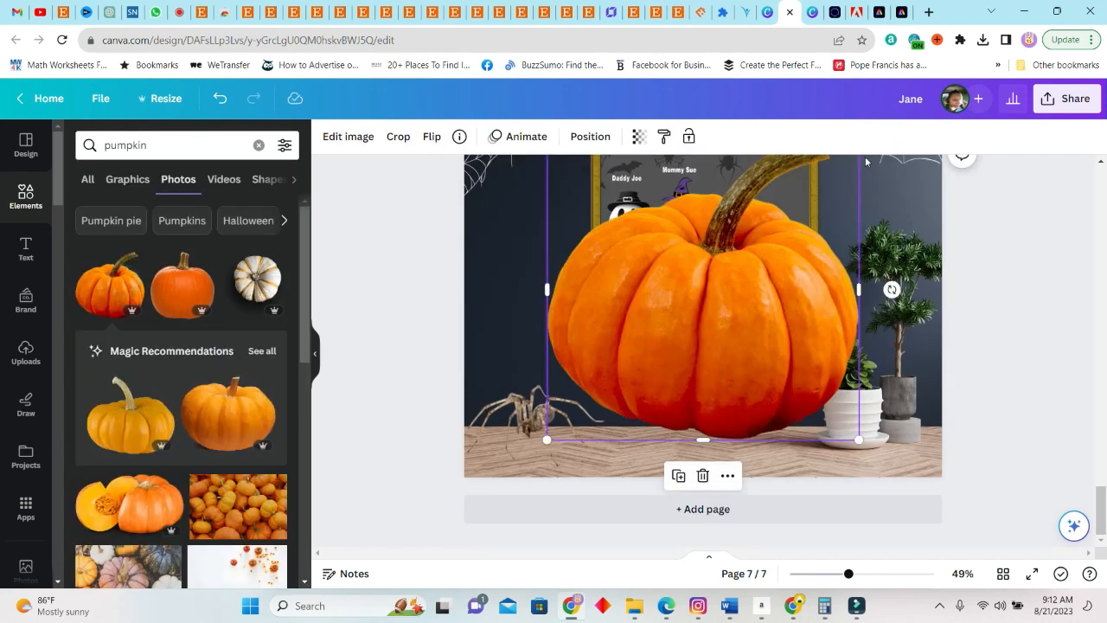
{"action": "double_click", "coordinate": [144, 147]}
{"action": "type", "text": "carved pumpkin"}
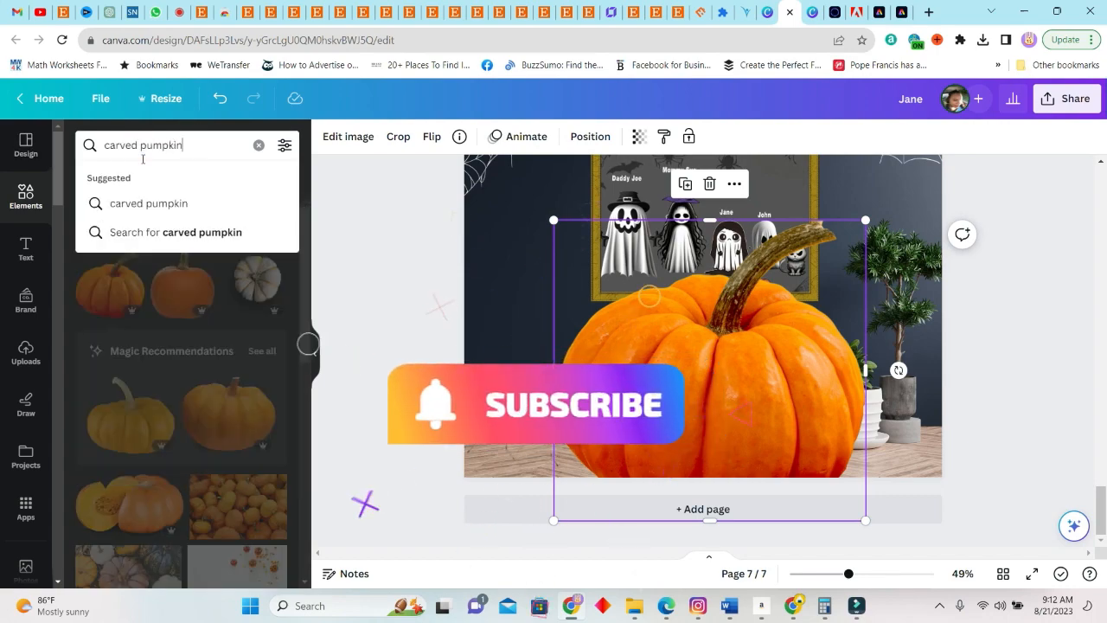
{"action": "key", "text": "Return"}
{"action": "left_click", "coordinate": [741, 403]}
{"action": "key", "text": "Delete"}
Add the carved orange pumpkin from the "Halloween pumpkin" photos, shrink it and place it on page 7's floor between the spider and the plants
{"action": "left_click", "coordinate": [231, 220]}
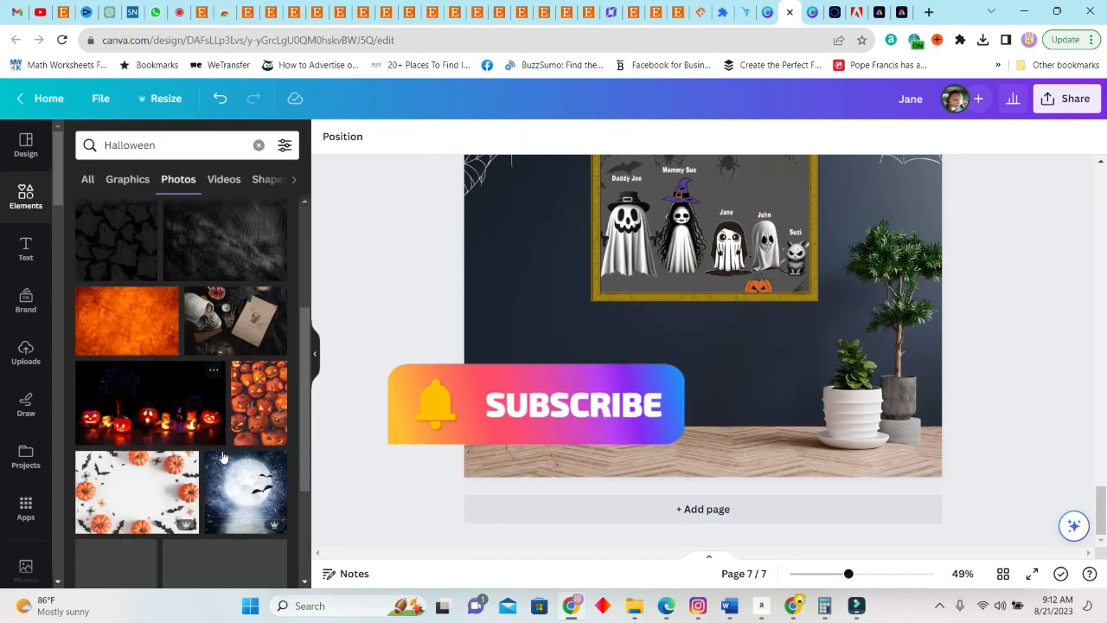
{"action": "left_click", "coordinate": [172, 144]}
{"action": "type", "text": "pumpkin"}
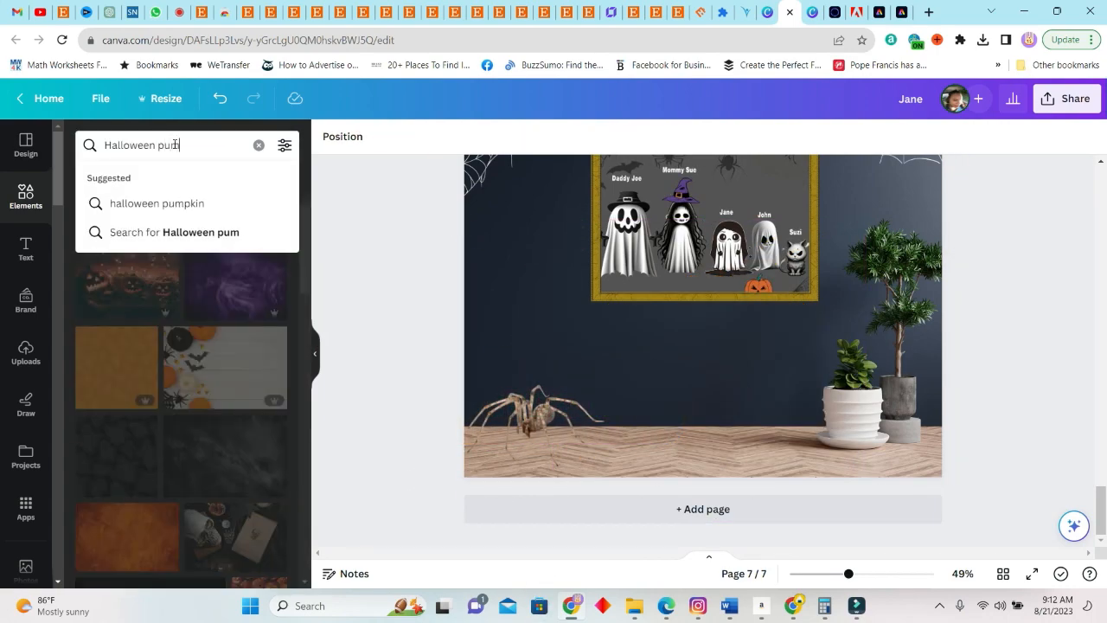
{"action": "key", "text": "Return"}
{"action": "left_click", "coordinate": [127, 303]}
{"action": "key", "text": "Delete"}
{"action": "left_click", "coordinate": [236, 303]}
{"action": "left_click_drag", "start_coordinate": [714, 313], "coordinate": [691, 349]}
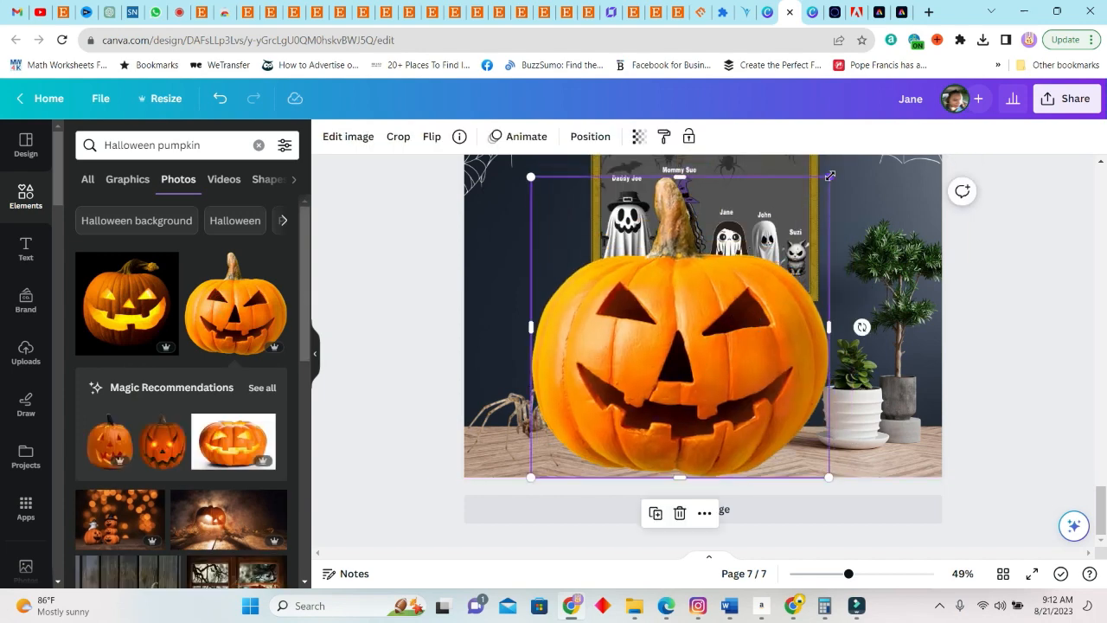
{"action": "left_click_drag", "start_coordinate": [829, 176], "coordinate": [666, 353]}
{"action": "left_click_drag", "start_coordinate": [613, 415], "coordinate": [723, 399]}
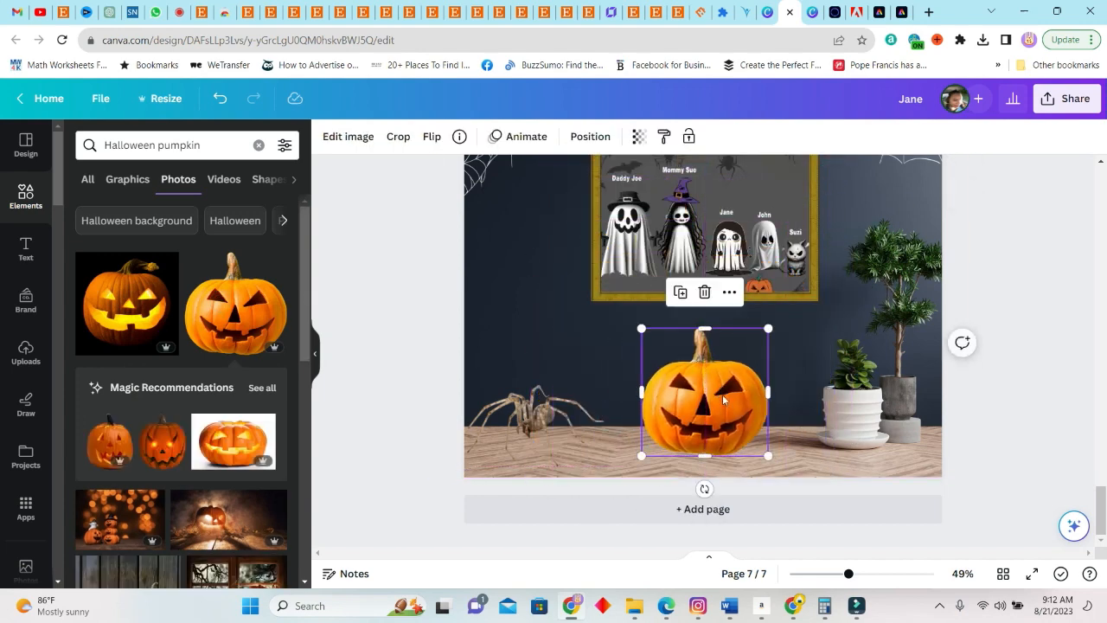
Paste a smaller carved pumpkin on page 6's floor at the left, and hang a navy spider from the "Halloween spiders" graphics at the right
{"action": "scroll", "coordinate": [882, 323], "scroll_direction": "up", "scroll_amount": 5}
{"action": "left_click", "coordinate": [729, 454]}
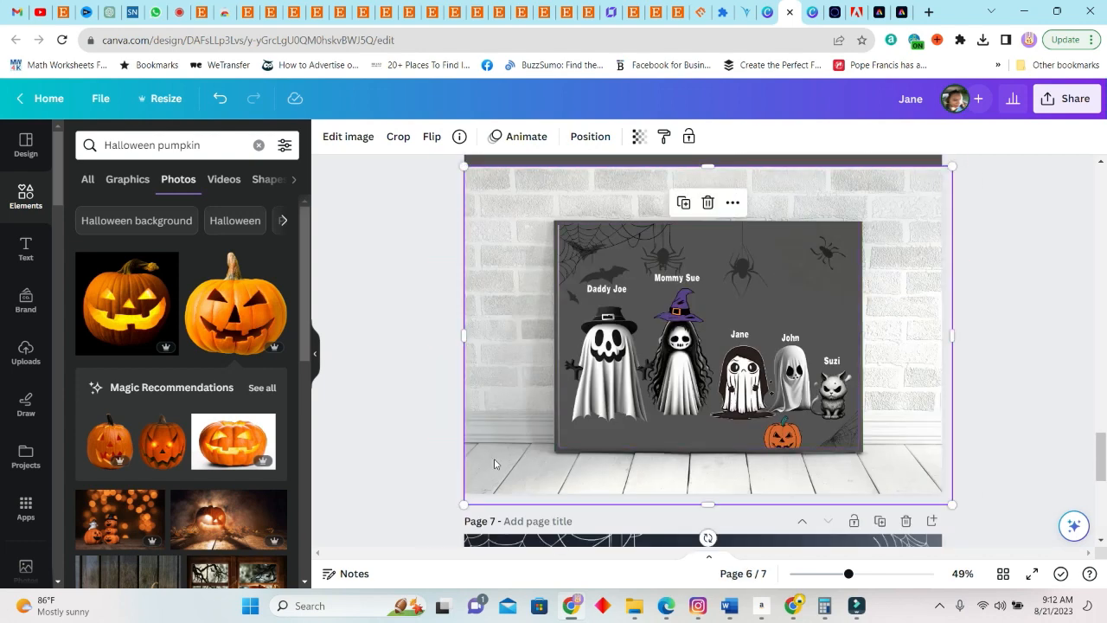
{"action": "key", "text": "ctrl+v"}
{"action": "left_click_drag", "start_coordinate": [703, 414], "coordinate": [527, 423]}
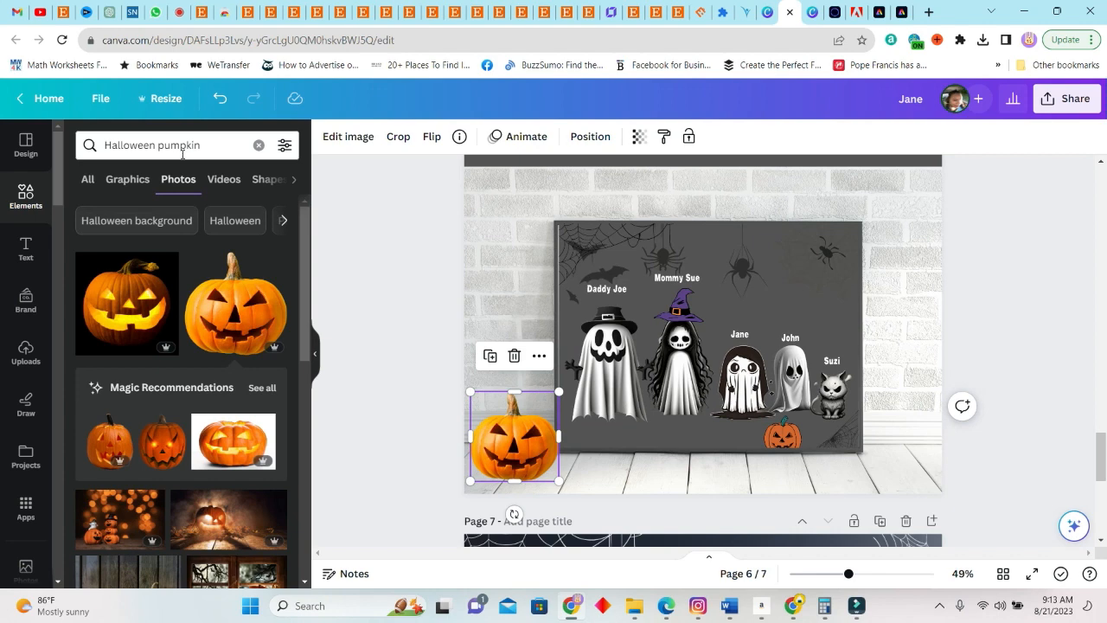
{"action": "left_click", "coordinate": [205, 144]}
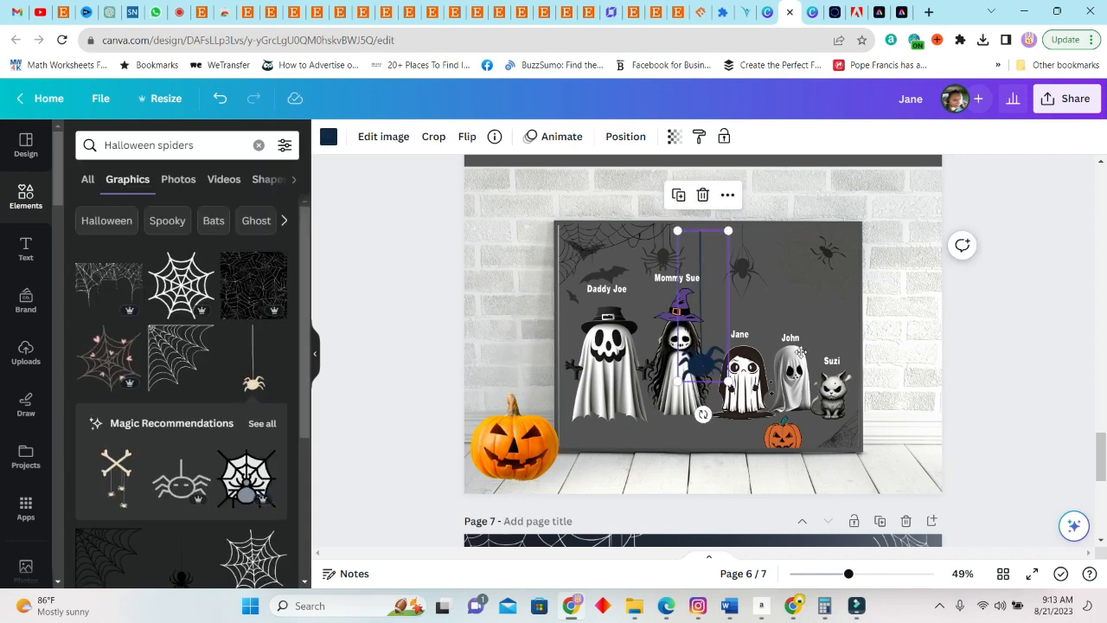
{"action": "left_click_drag", "start_coordinate": [254, 372], "coordinate": [898, 270]}
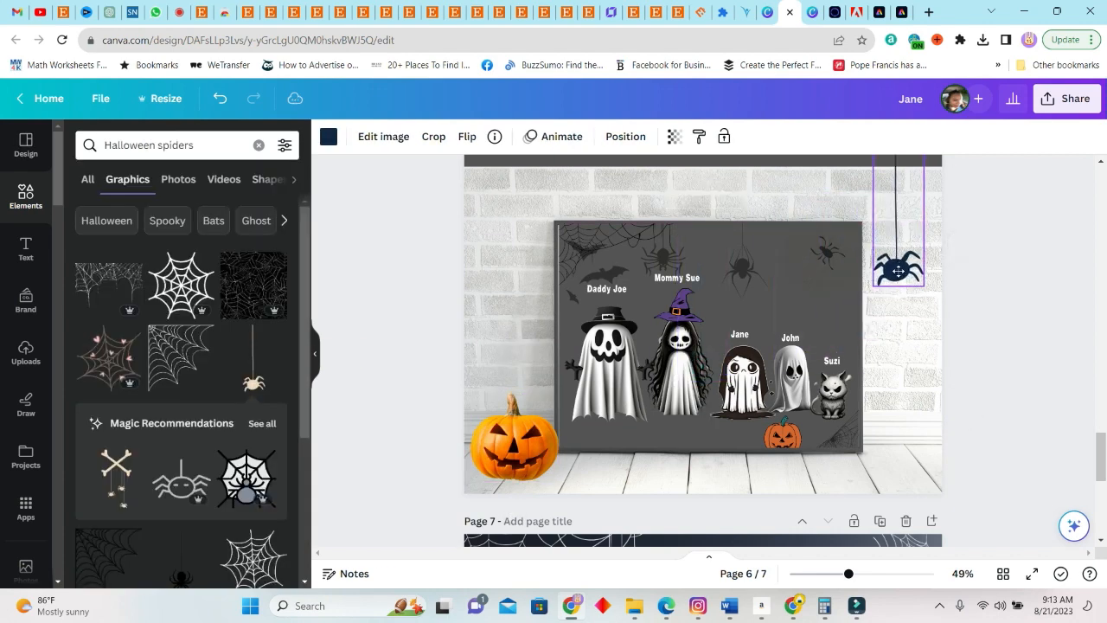
Decorate page 6's upper-left wall corner with the thin dark spider web graphic, discarding the large white corner web tried first
{"action": "left_click", "coordinate": [167, 345]}
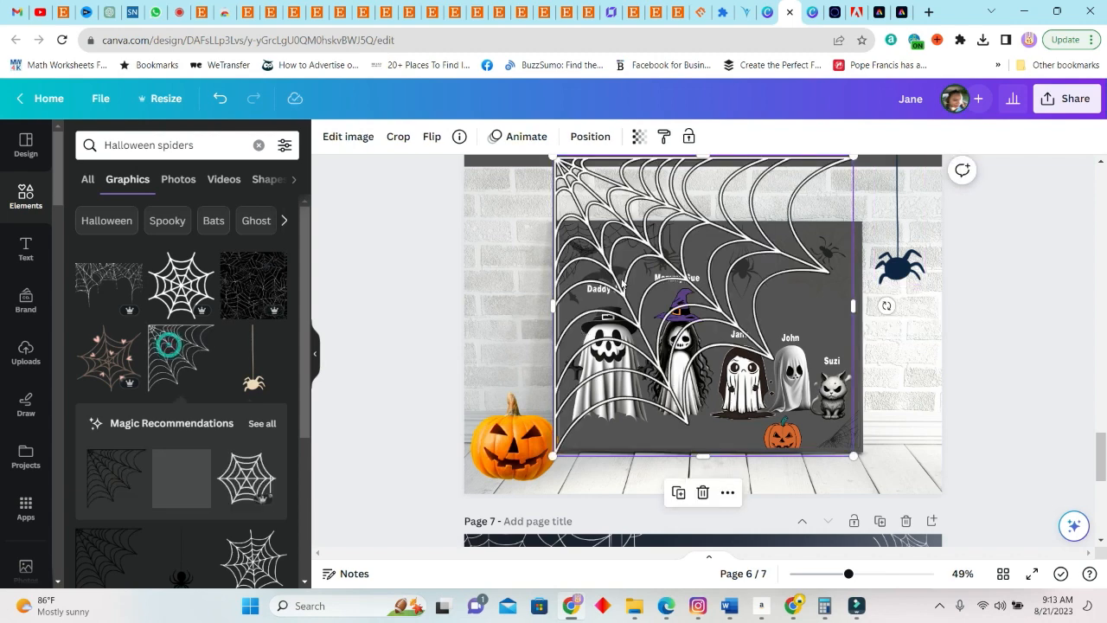
{"action": "left_click_drag", "start_coordinate": [625, 282], "coordinate": [422, 166]}
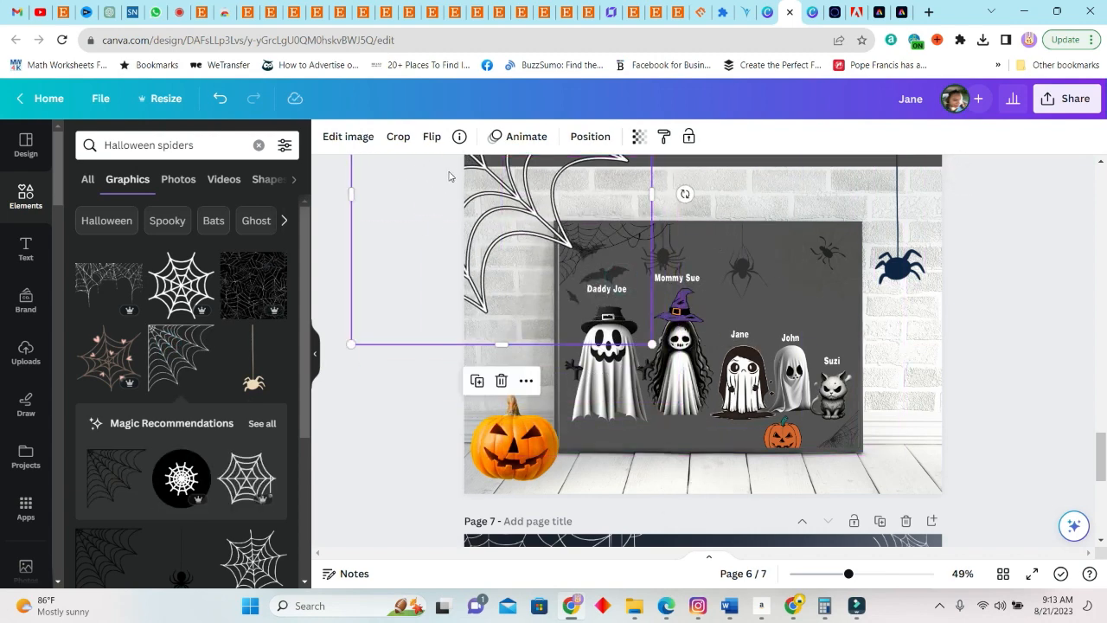
{"action": "left_click", "coordinate": [449, 173]}
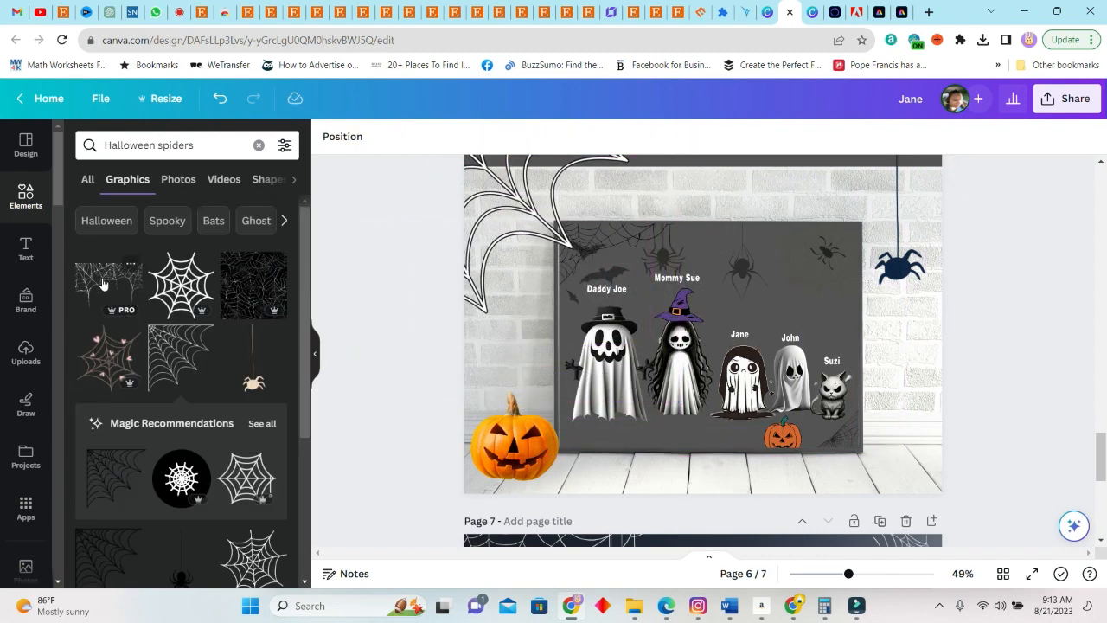
{"action": "left_click_drag", "start_coordinate": [104, 285], "coordinate": [474, 234]}
{"action": "left_click", "coordinate": [480, 304]}
{"action": "left_click", "coordinate": [501, 380]}
{"action": "left_click", "coordinate": [486, 230]}
{"action": "left_click_drag", "start_coordinate": [614, 230], "coordinate": [581, 144]}
{"action": "left_click_drag", "start_coordinate": [471, 191], "coordinate": [511, 183]}
{"action": "left_click", "coordinate": [1017, 277]}
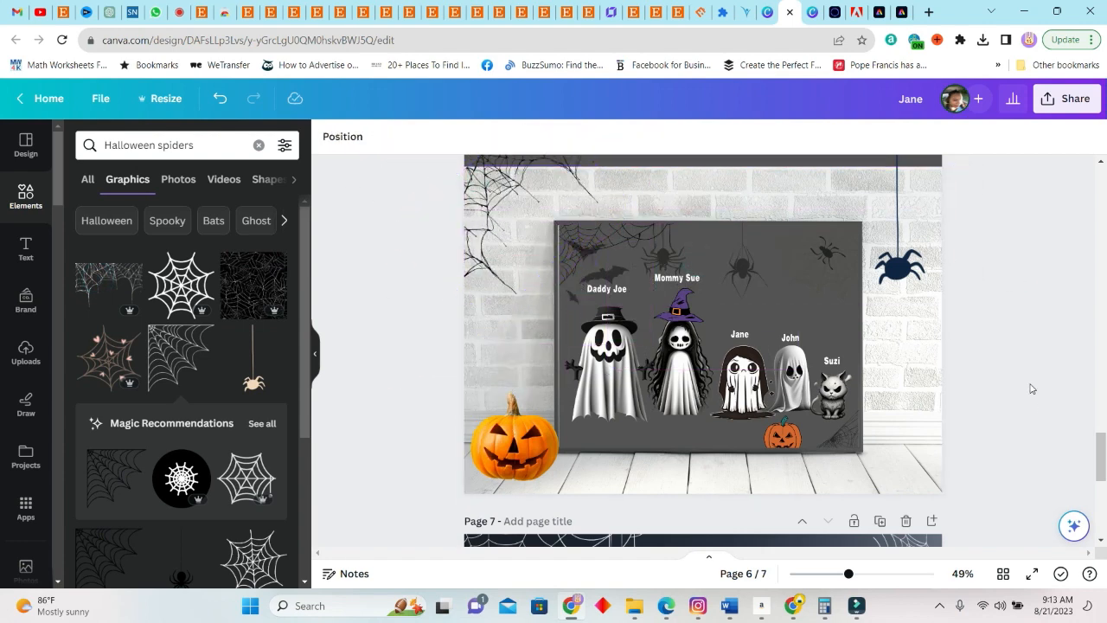
Review the decorated mockups on pages 7 and 6, the character option pages and the ghost family designs on pages 1 and 2
{"action": "scroll", "coordinate": [811, 329], "scroll_direction": "down", "scroll_amount": 3}
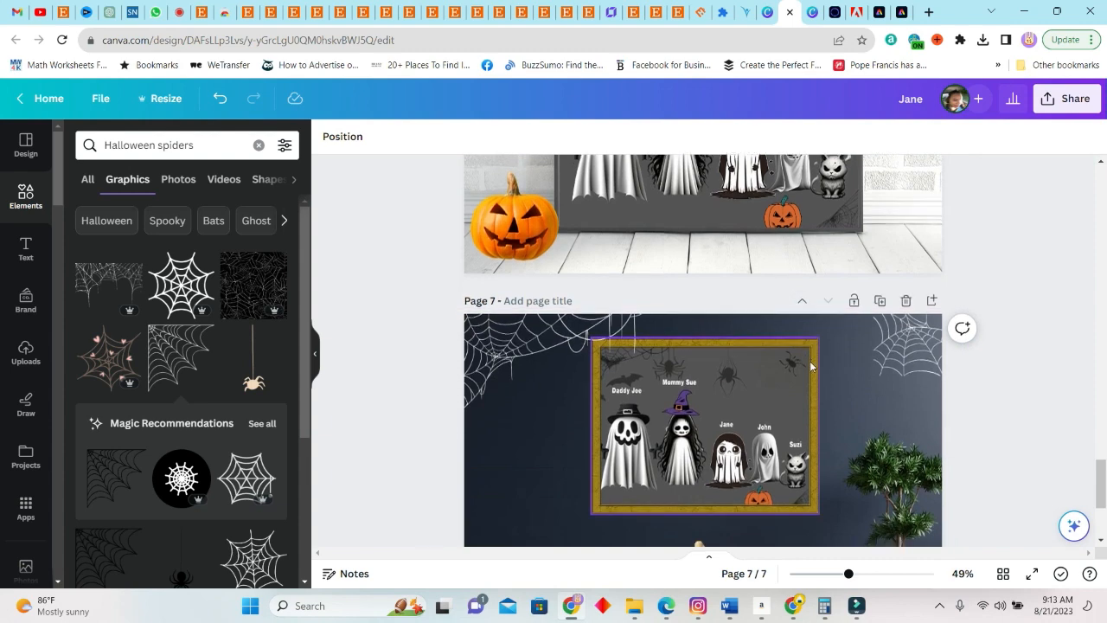
{"action": "scroll", "coordinate": [804, 345], "scroll_direction": "down", "scroll_amount": 3}
{"action": "scroll", "coordinate": [919, 400], "scroll_direction": "up", "scroll_amount": 1}
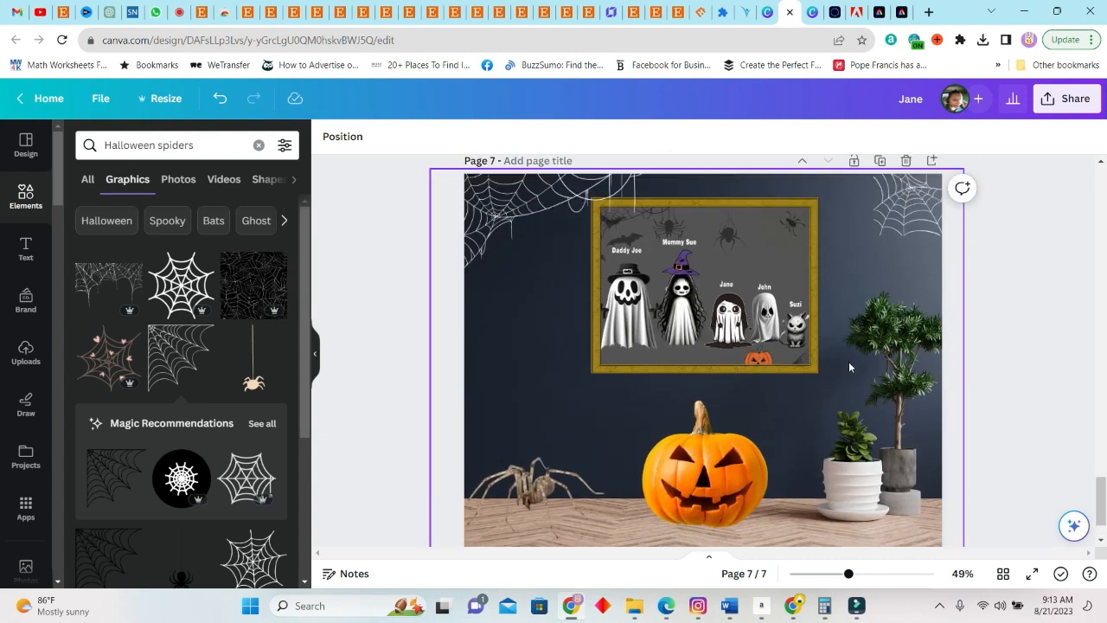
{"action": "scroll", "coordinate": [824, 454], "scroll_direction": "down", "scroll_amount": 1}
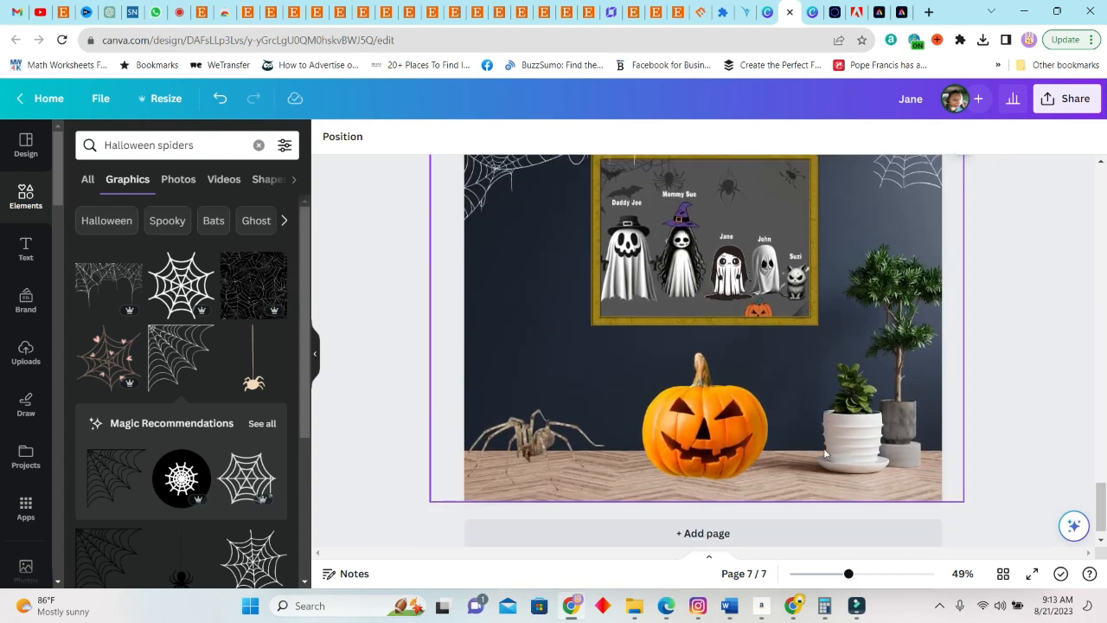
{"action": "scroll", "coordinate": [824, 453], "scroll_direction": "up", "scroll_amount": 8}
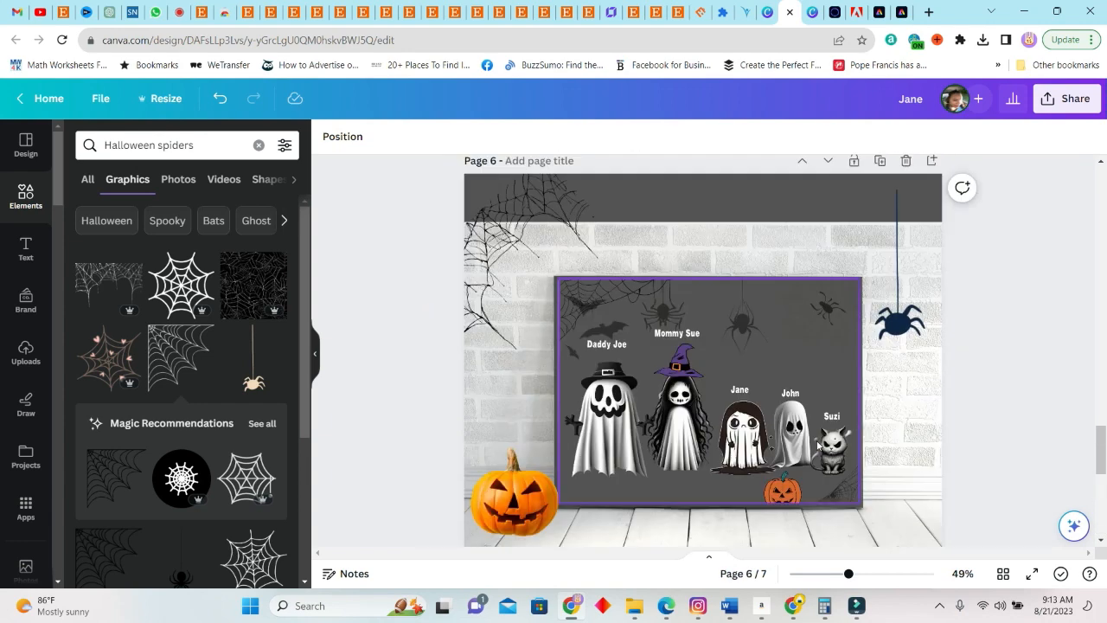
{"action": "scroll", "coordinate": [832, 438], "scroll_direction": "up", "scroll_amount": 10}
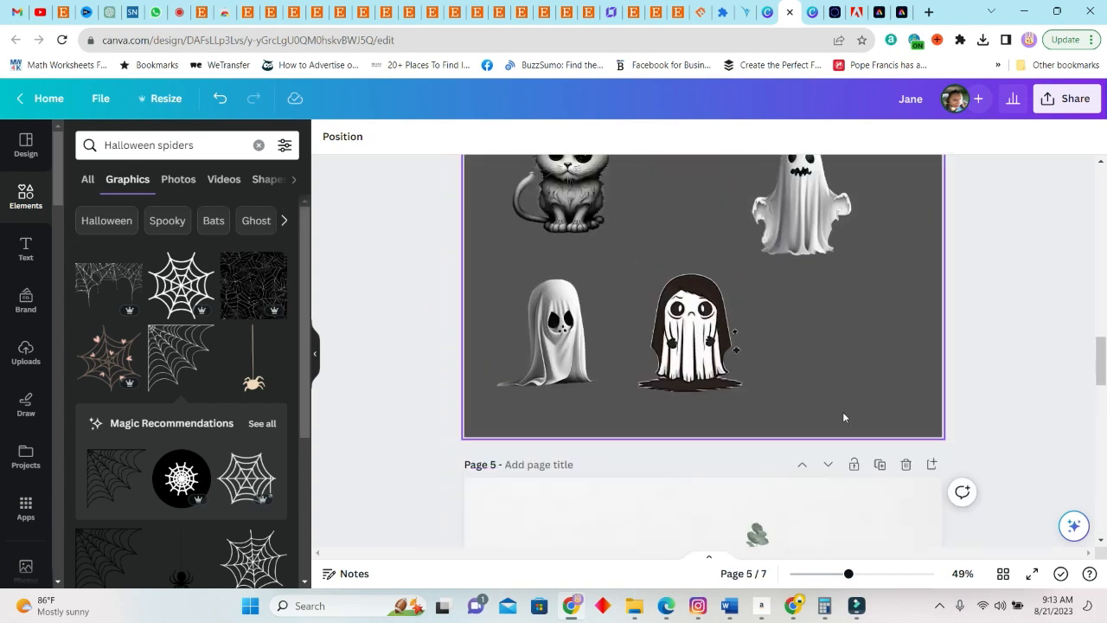
{"action": "scroll", "coordinate": [844, 416], "scroll_direction": "up", "scroll_amount": 10}
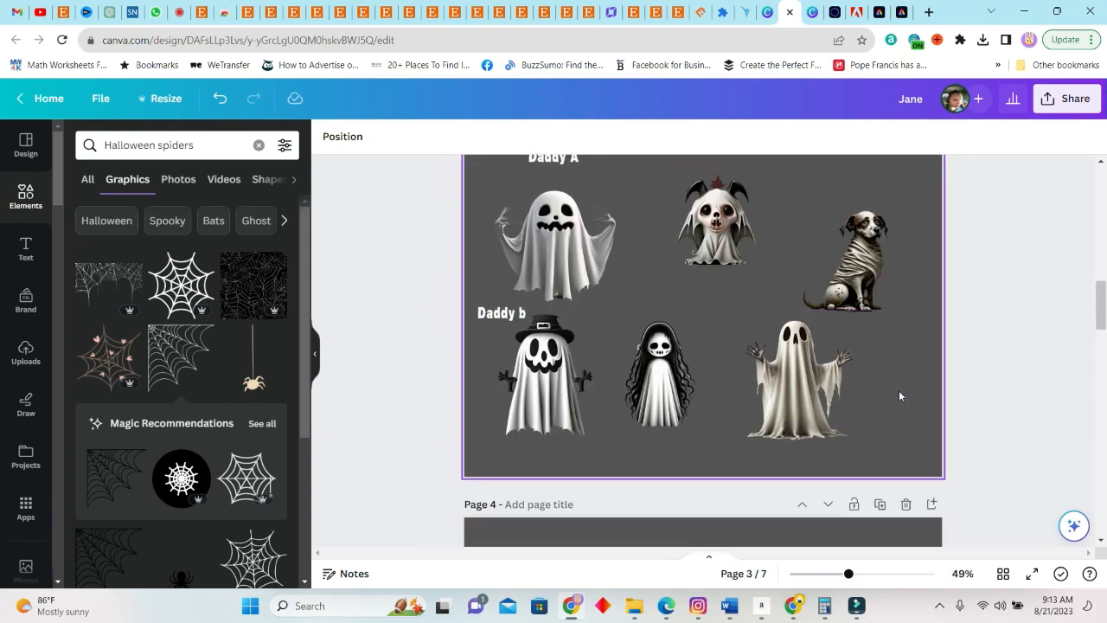
{"action": "scroll", "coordinate": [769, 411], "scroll_direction": "up", "scroll_amount": 5}
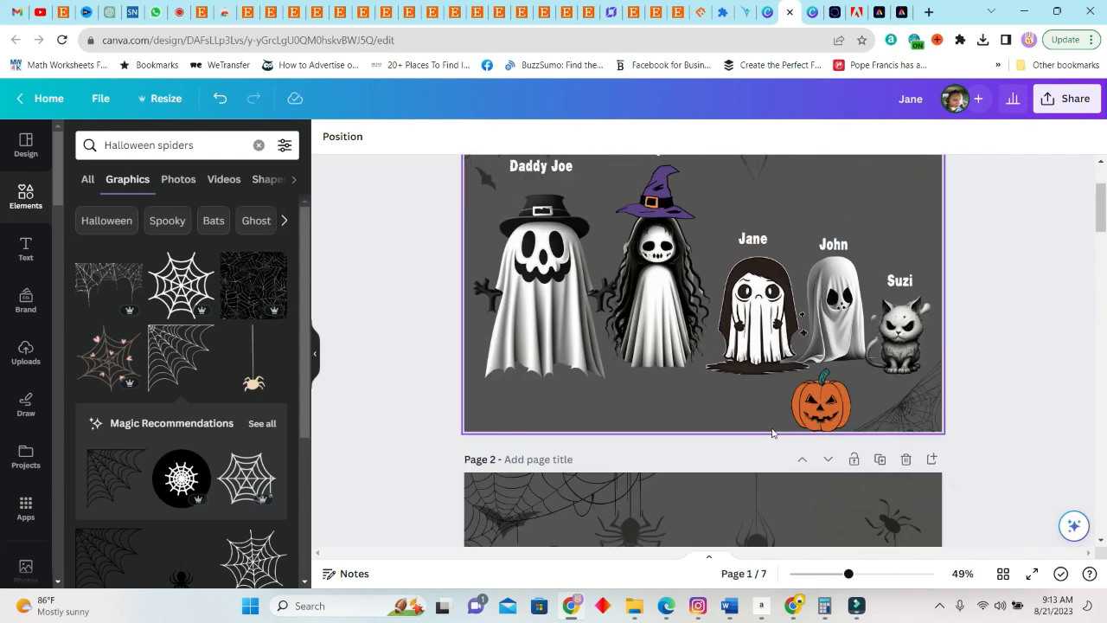
{"action": "scroll", "coordinate": [776, 427], "scroll_direction": "down", "scroll_amount": 3}
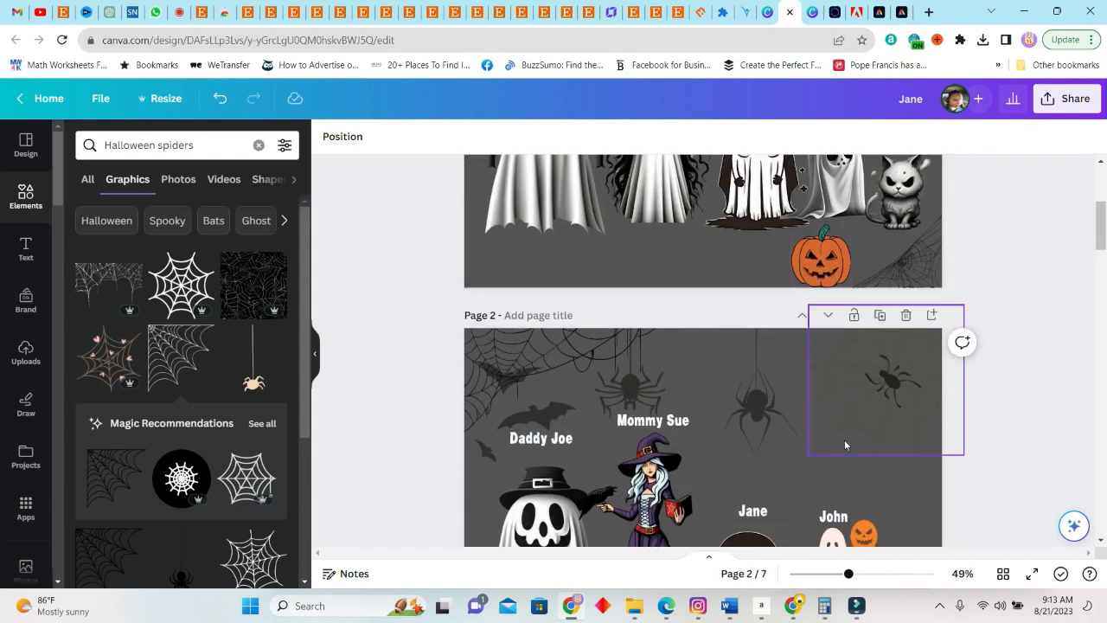
{"action": "scroll", "coordinate": [814, 444], "scroll_direction": "down", "scroll_amount": 3}
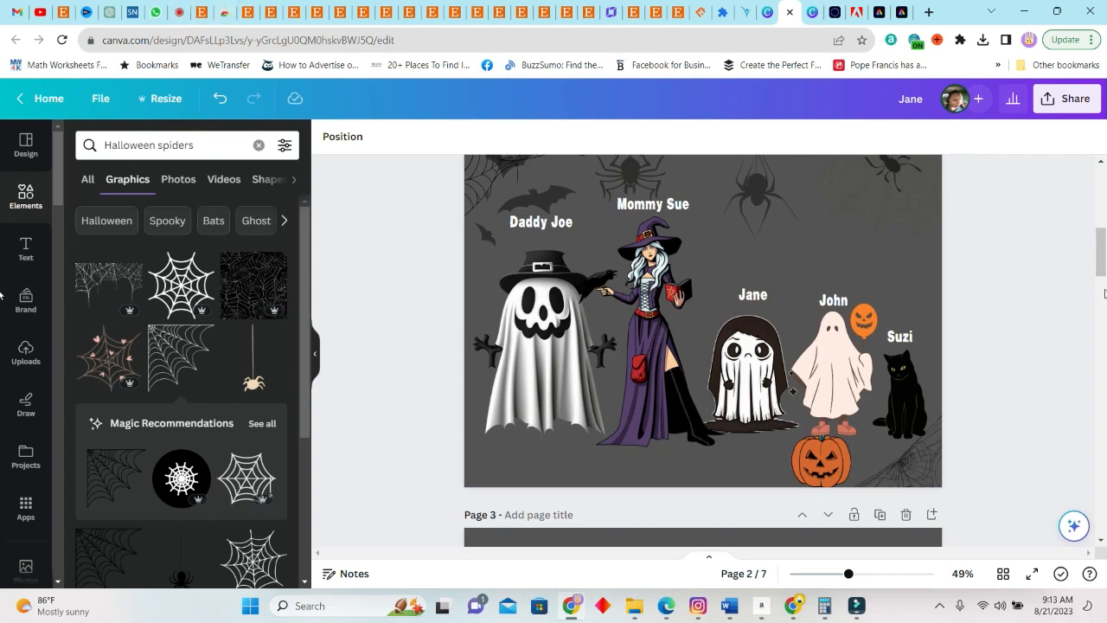
{"action": "scroll", "coordinate": [988, 457], "scroll_direction": "up", "scroll_amount": 2}
{"action": "scroll", "coordinate": [989, 457], "scroll_direction": "down", "scroll_amount": 2}
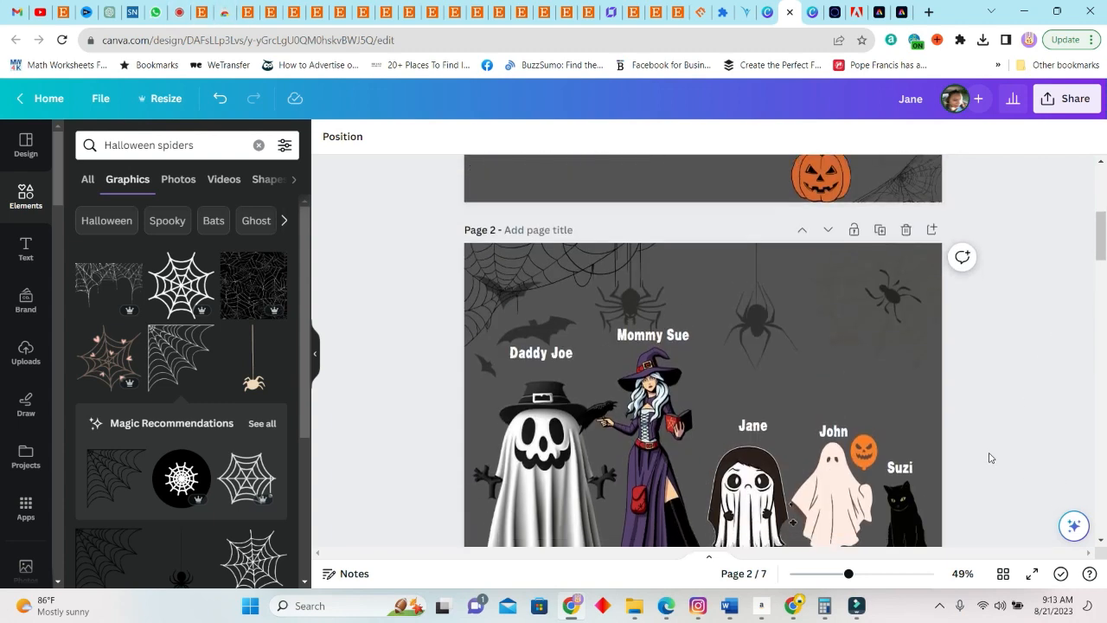